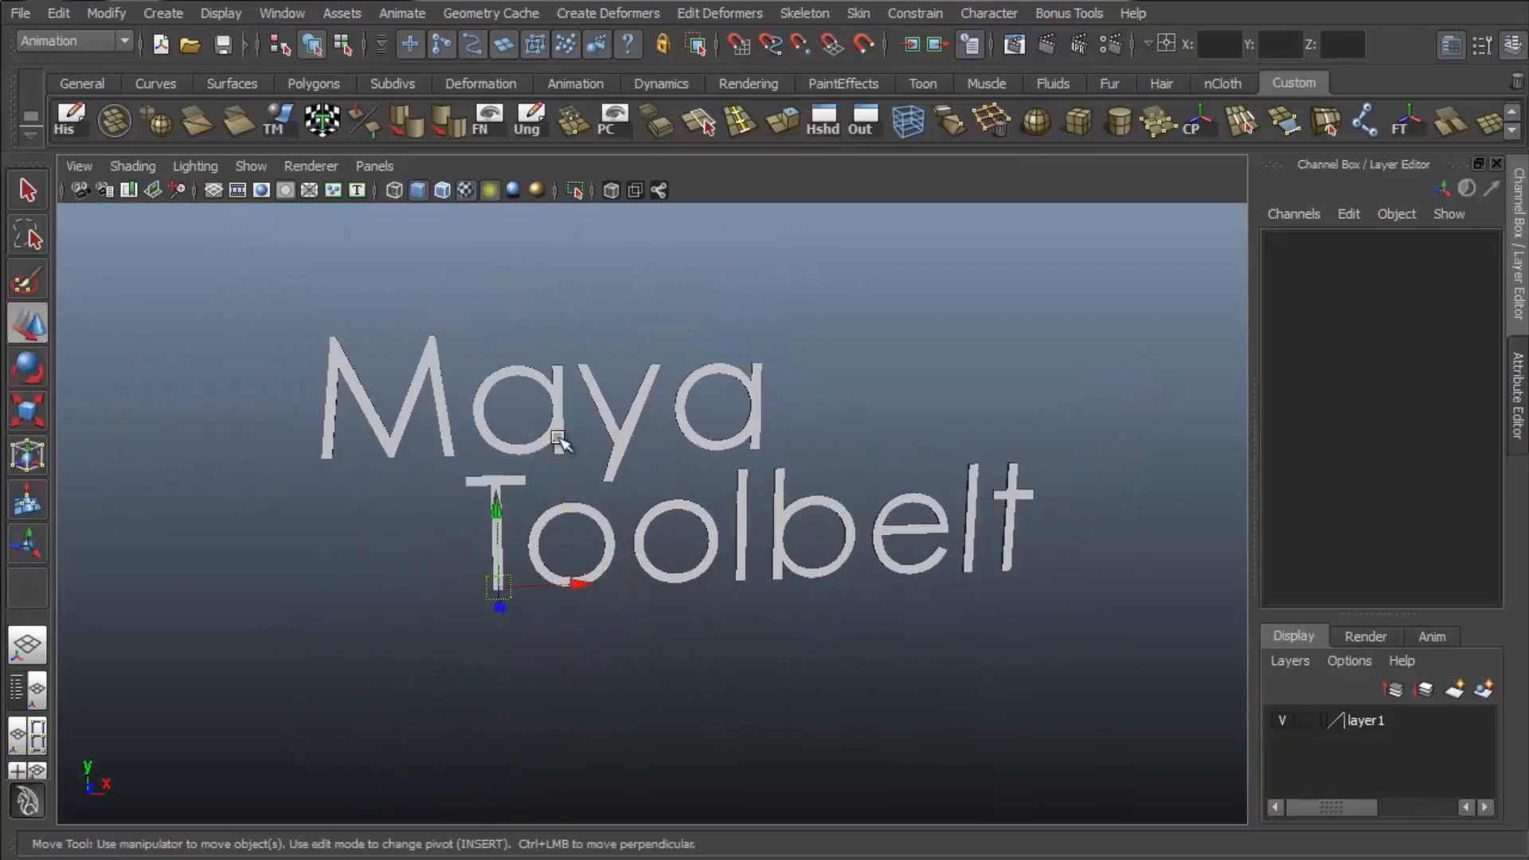
{"action": "middle_click_drag", "start_coordinate": [649, 411], "coordinate": [632, 487], "text": "alt"}
{"action": "key", "text": "Insert"}
{"action": "middle_click_drag", "start_coordinate": [369, 451], "coordinate": [364, 449]}
{"action": "key", "text": "Insert"}
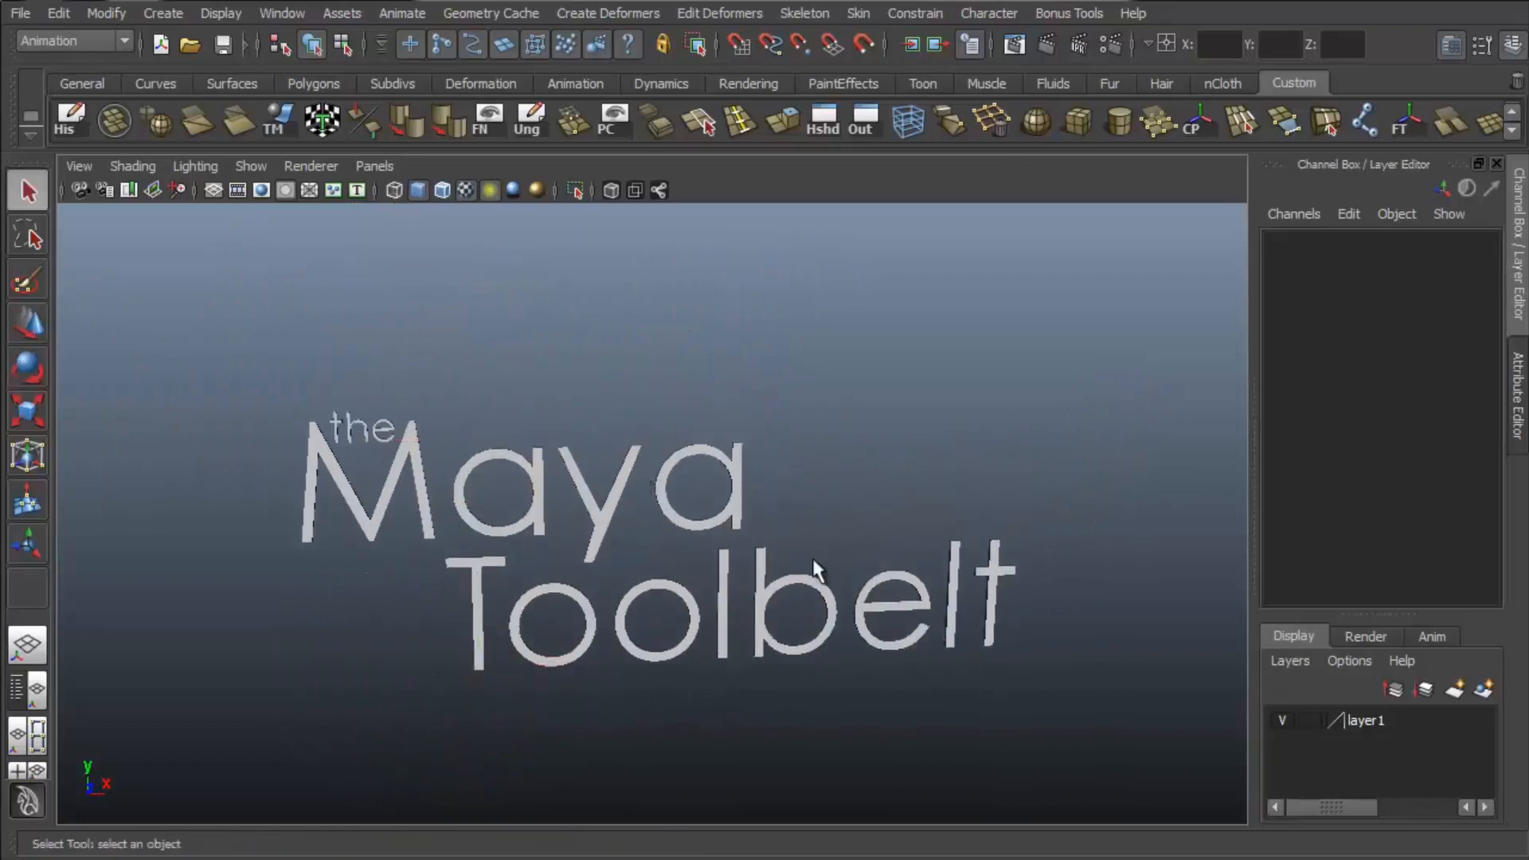
{"action": "right_click_drag", "start_coordinate": [816, 572], "coordinate": [960, 558], "text": "alt"}
{"action": "left_click_drag", "start_coordinate": [960, 557], "coordinate": [1013, 510], "text": "alt"}
{"action": "middle_click_drag", "start_coordinate": [1013, 510], "coordinate": [1010, 430], "text": "alt"}
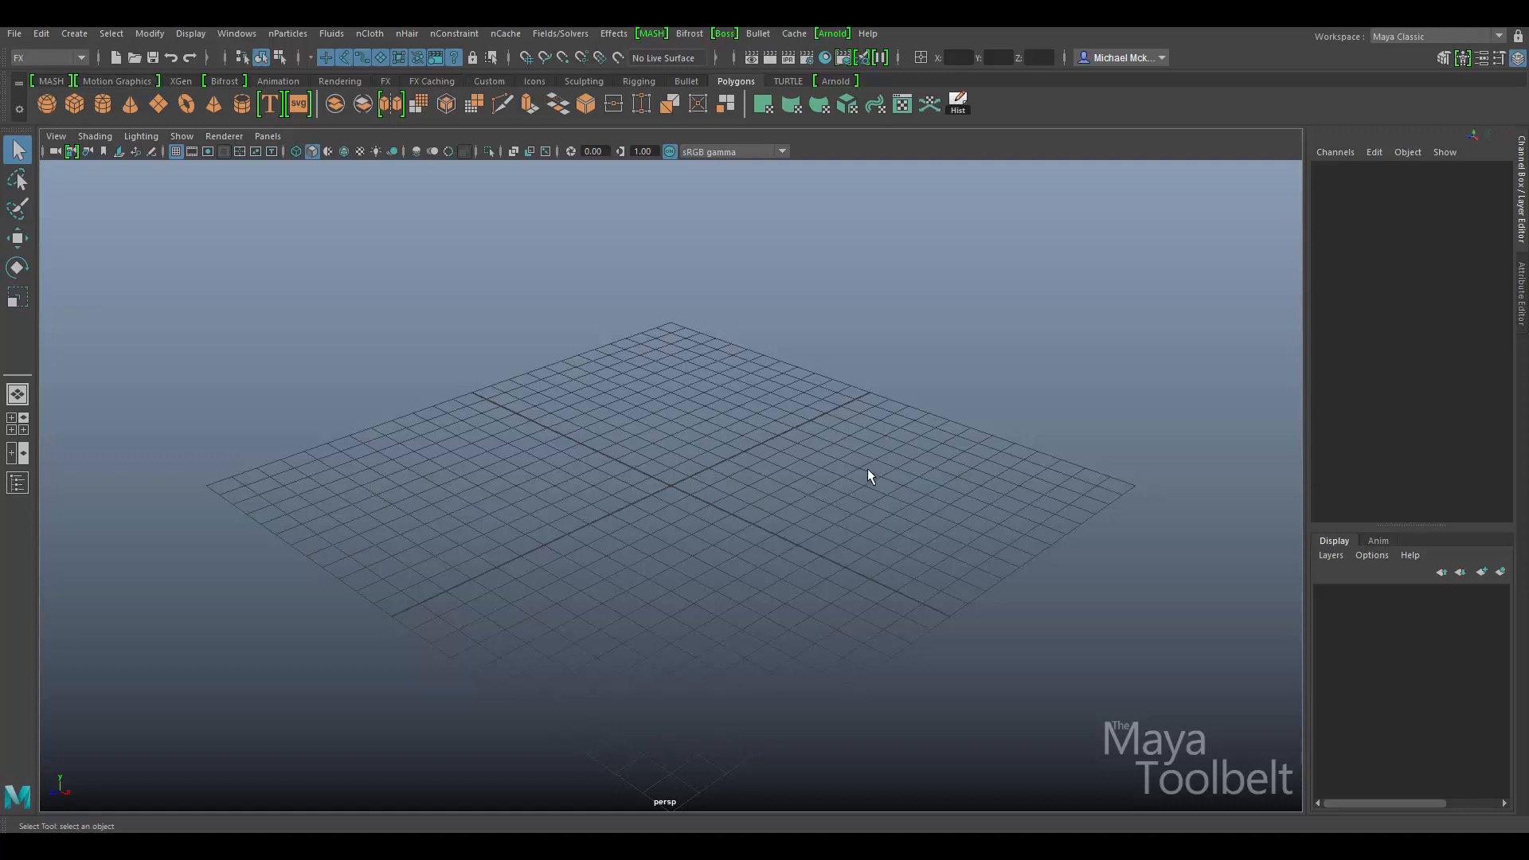
Step: Examine the creation options of the Lightning effect and try running it with nothing selected
{"action": "left_click", "coordinate": [81, 58]}
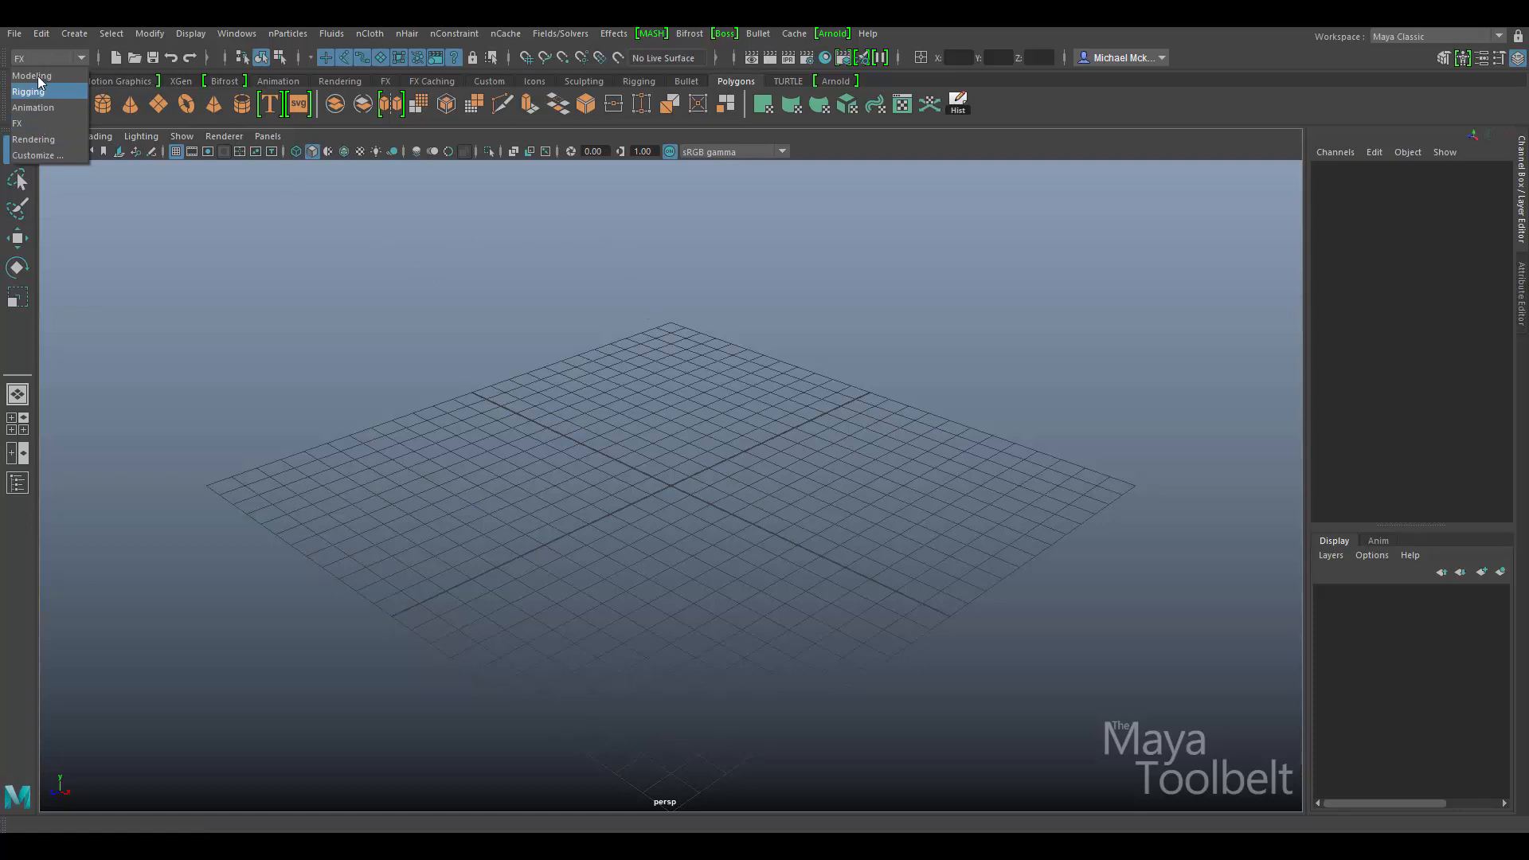
{"action": "left_click", "coordinate": [77, 54]}
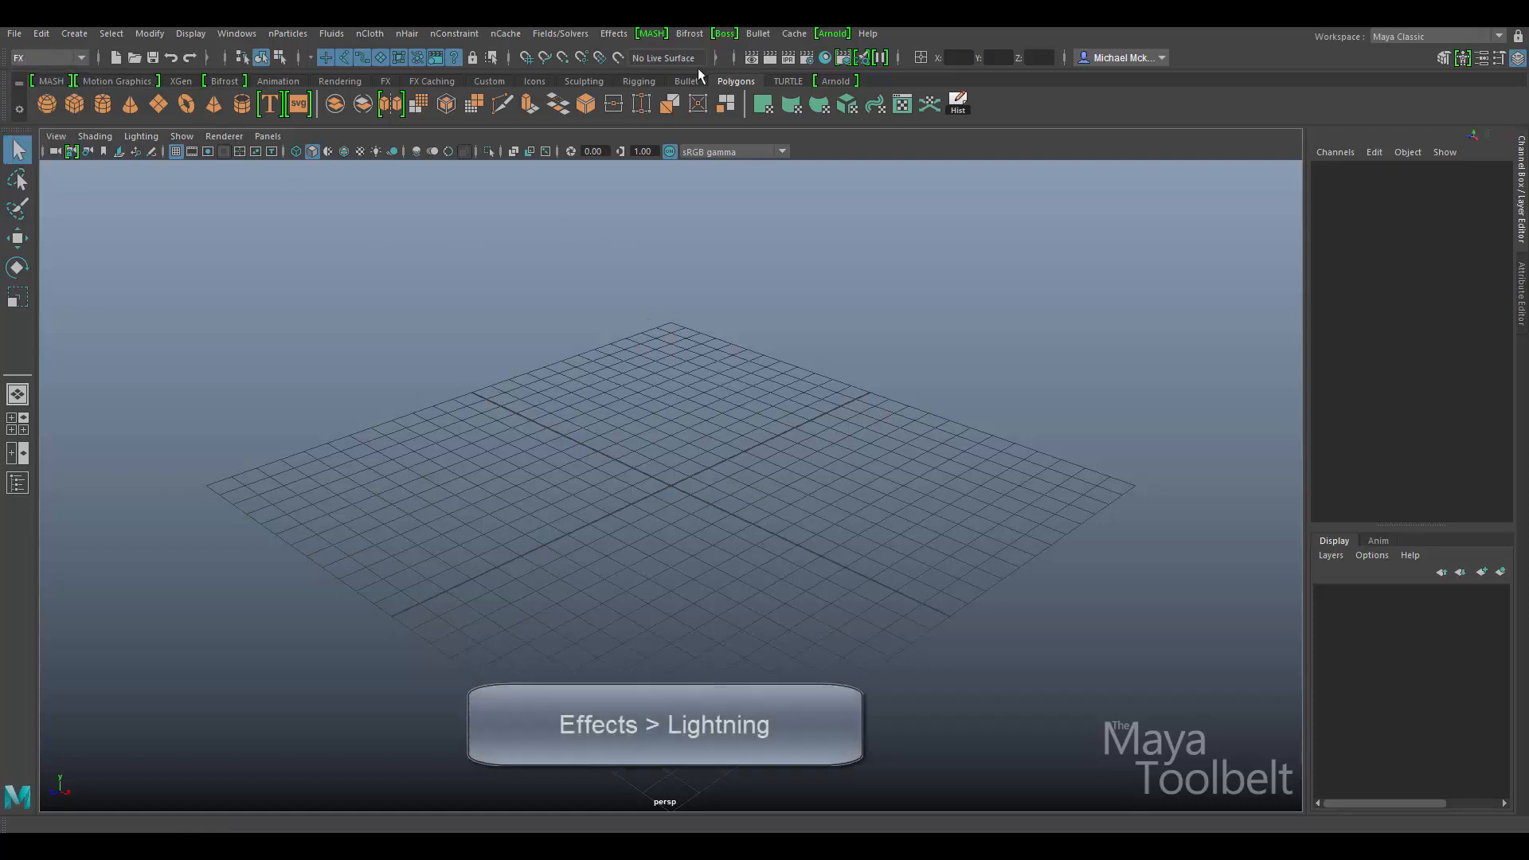
{"action": "left_click", "coordinate": [611, 34]}
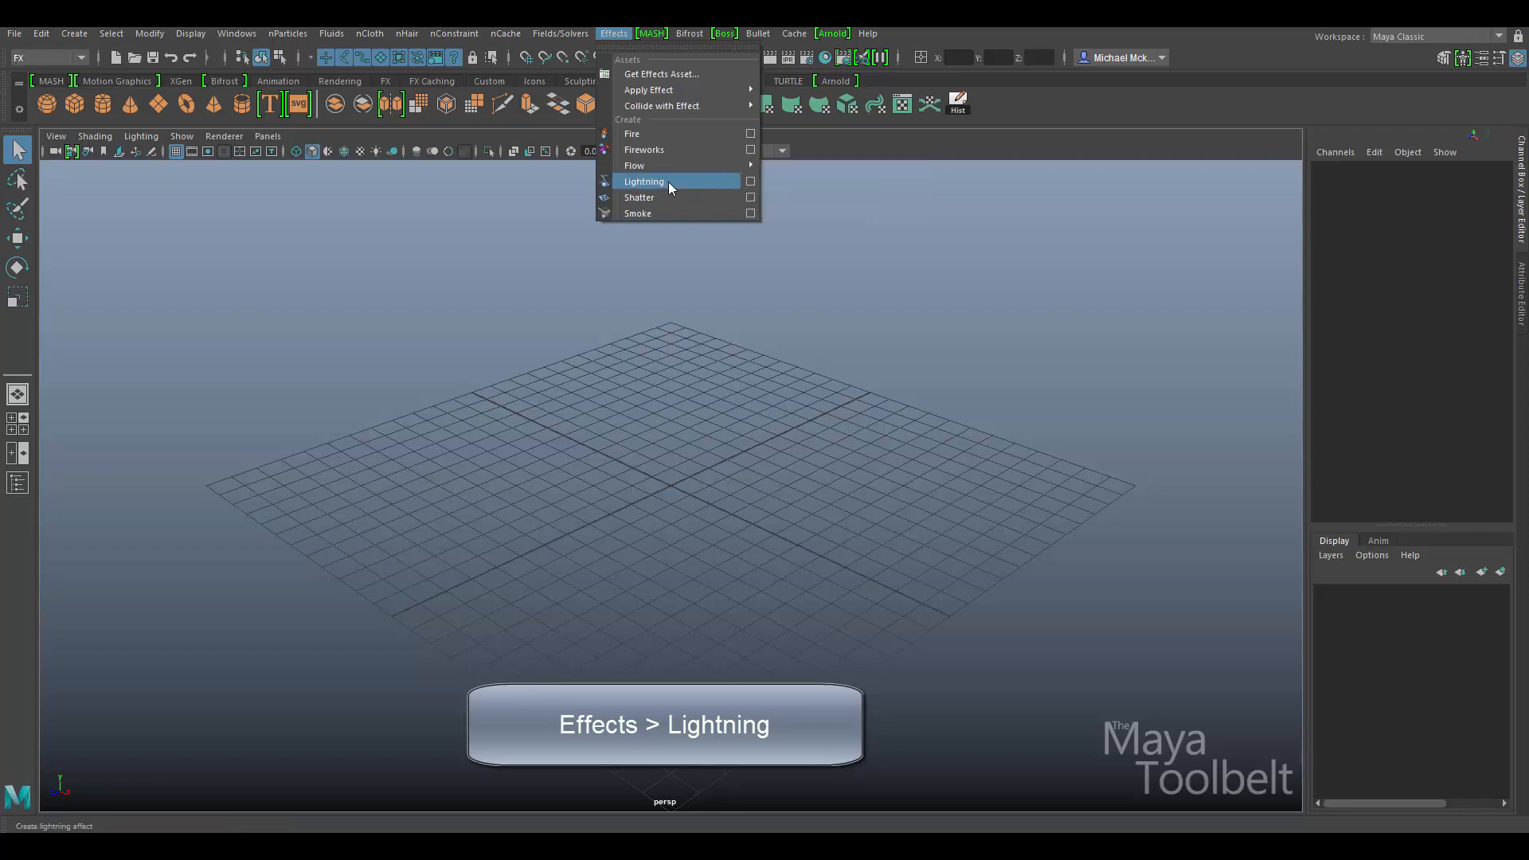
{"action": "left_click", "coordinate": [751, 182]}
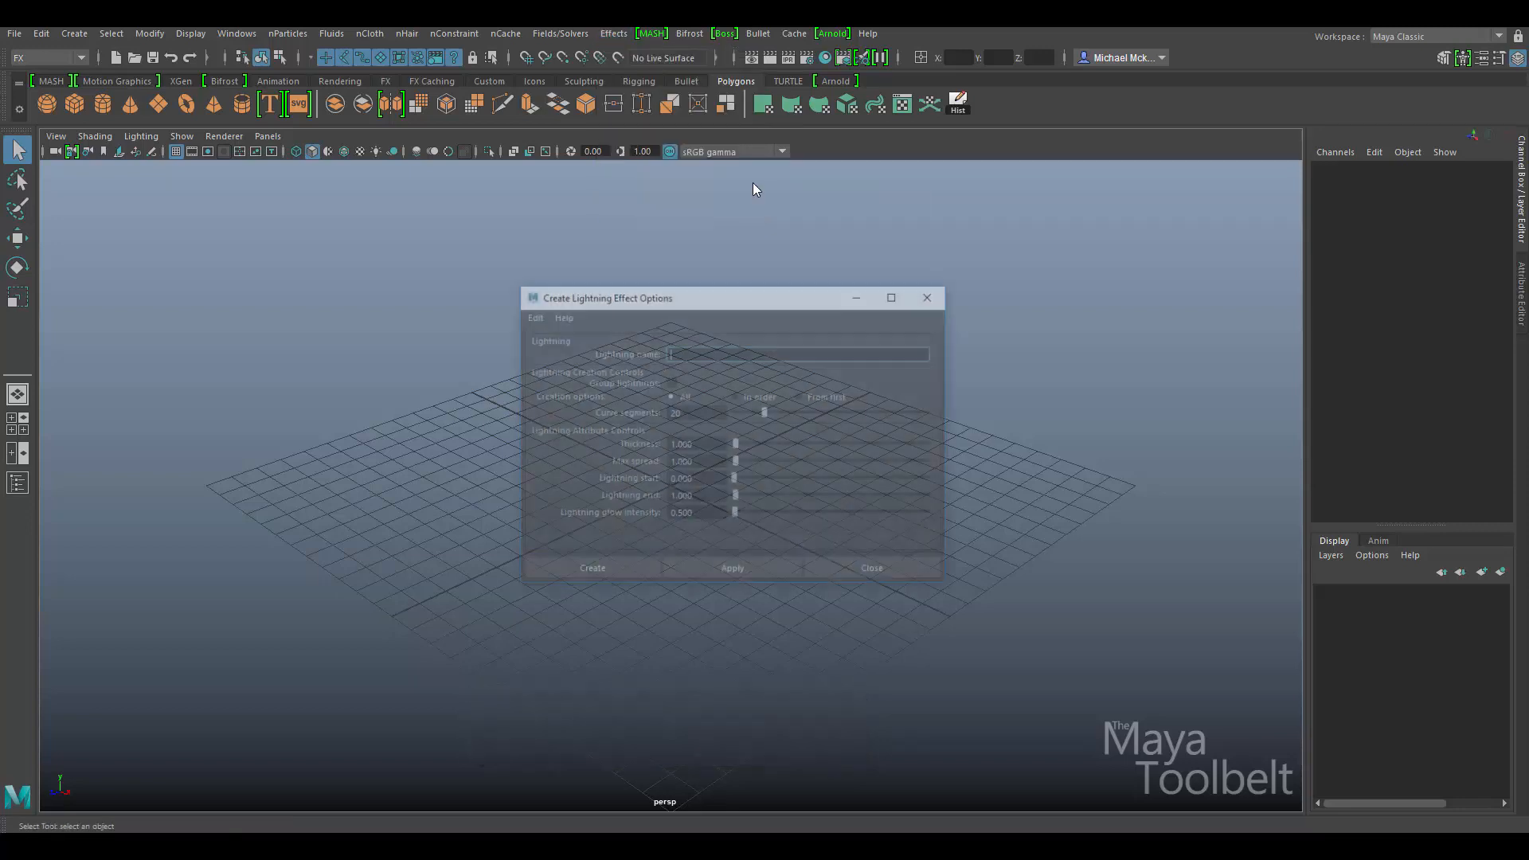
{"action": "left_click_drag", "start_coordinate": [690, 305], "coordinate": [642, 207]}
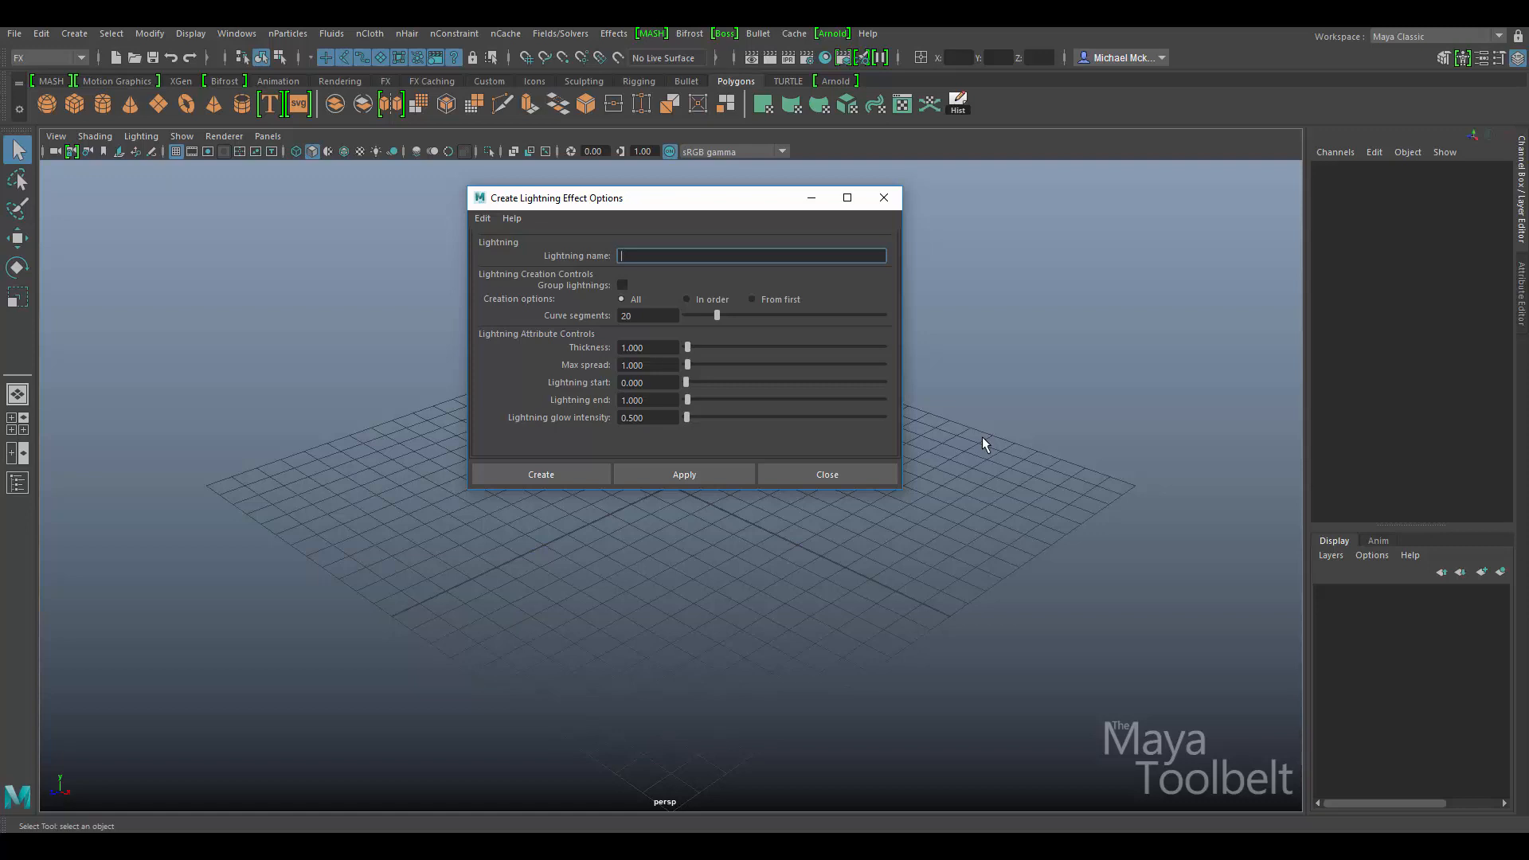
{"action": "left_click", "coordinate": [851, 466]}
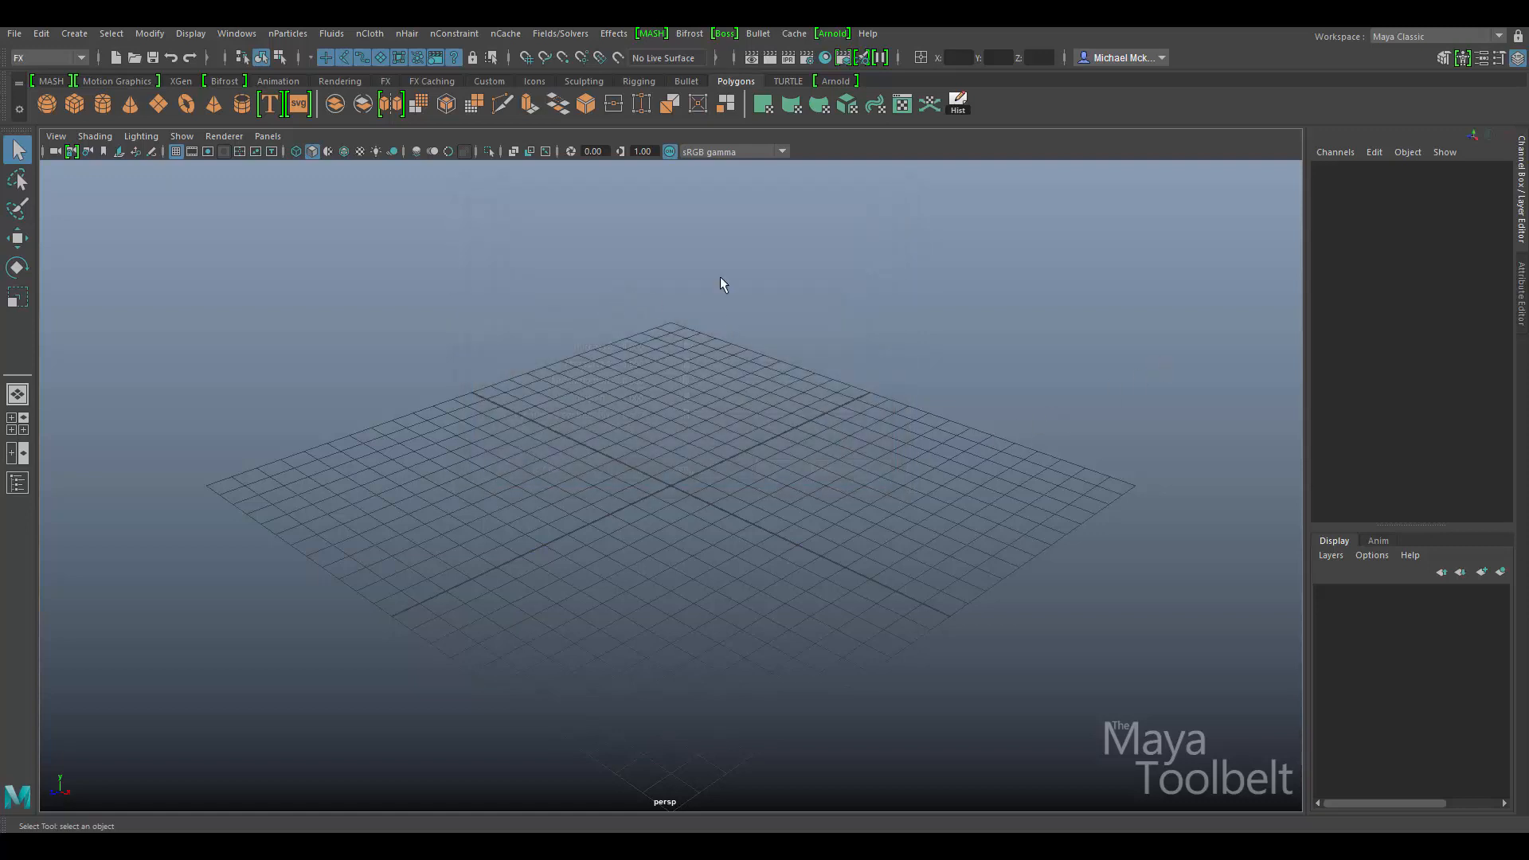
{"action": "left_click", "coordinate": [628, 38]}
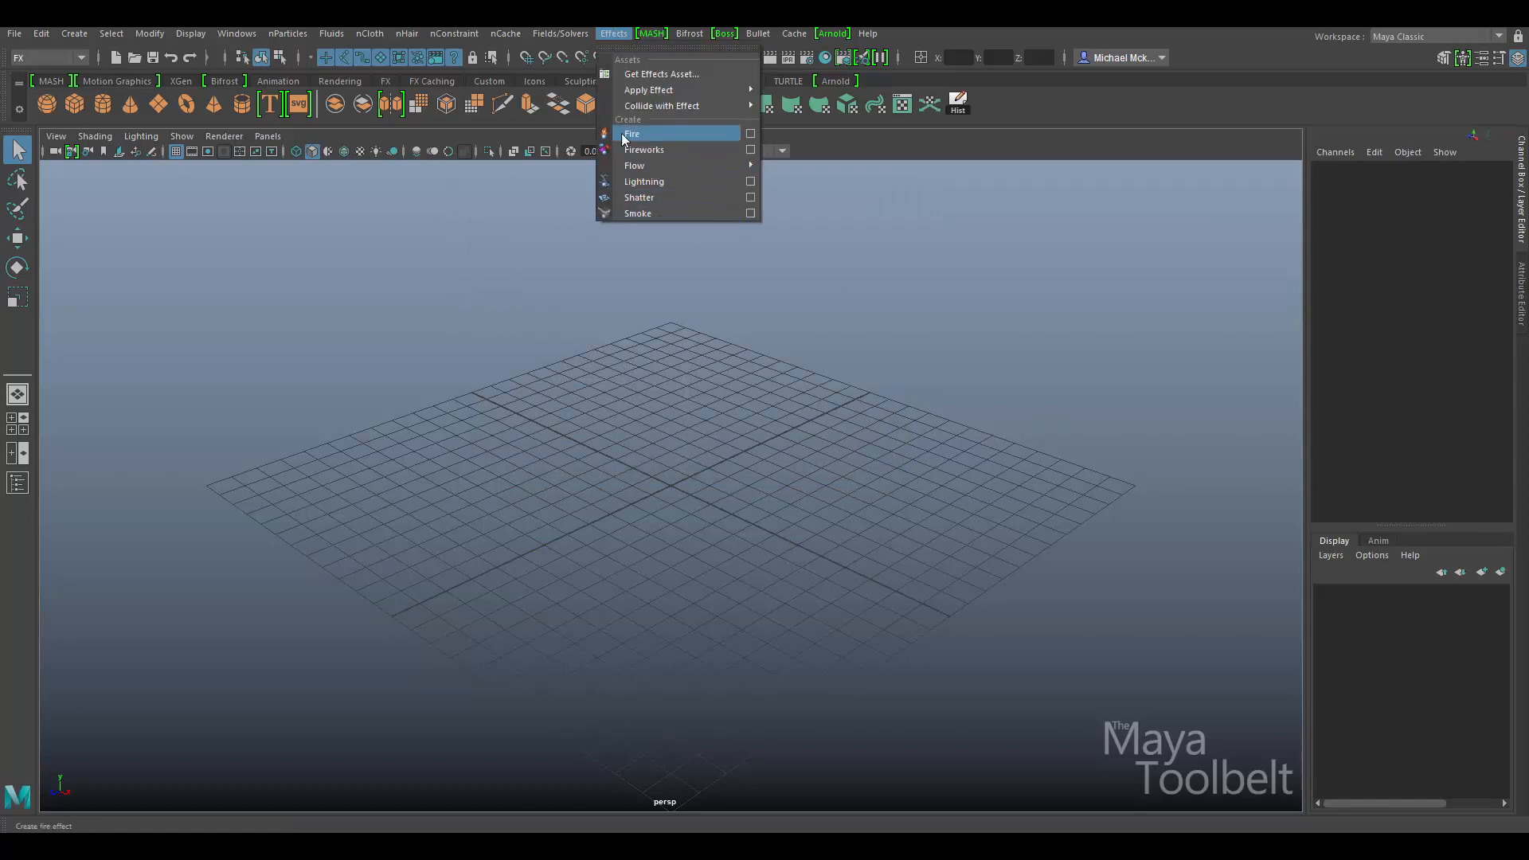
{"action": "left_click", "coordinate": [661, 182]}
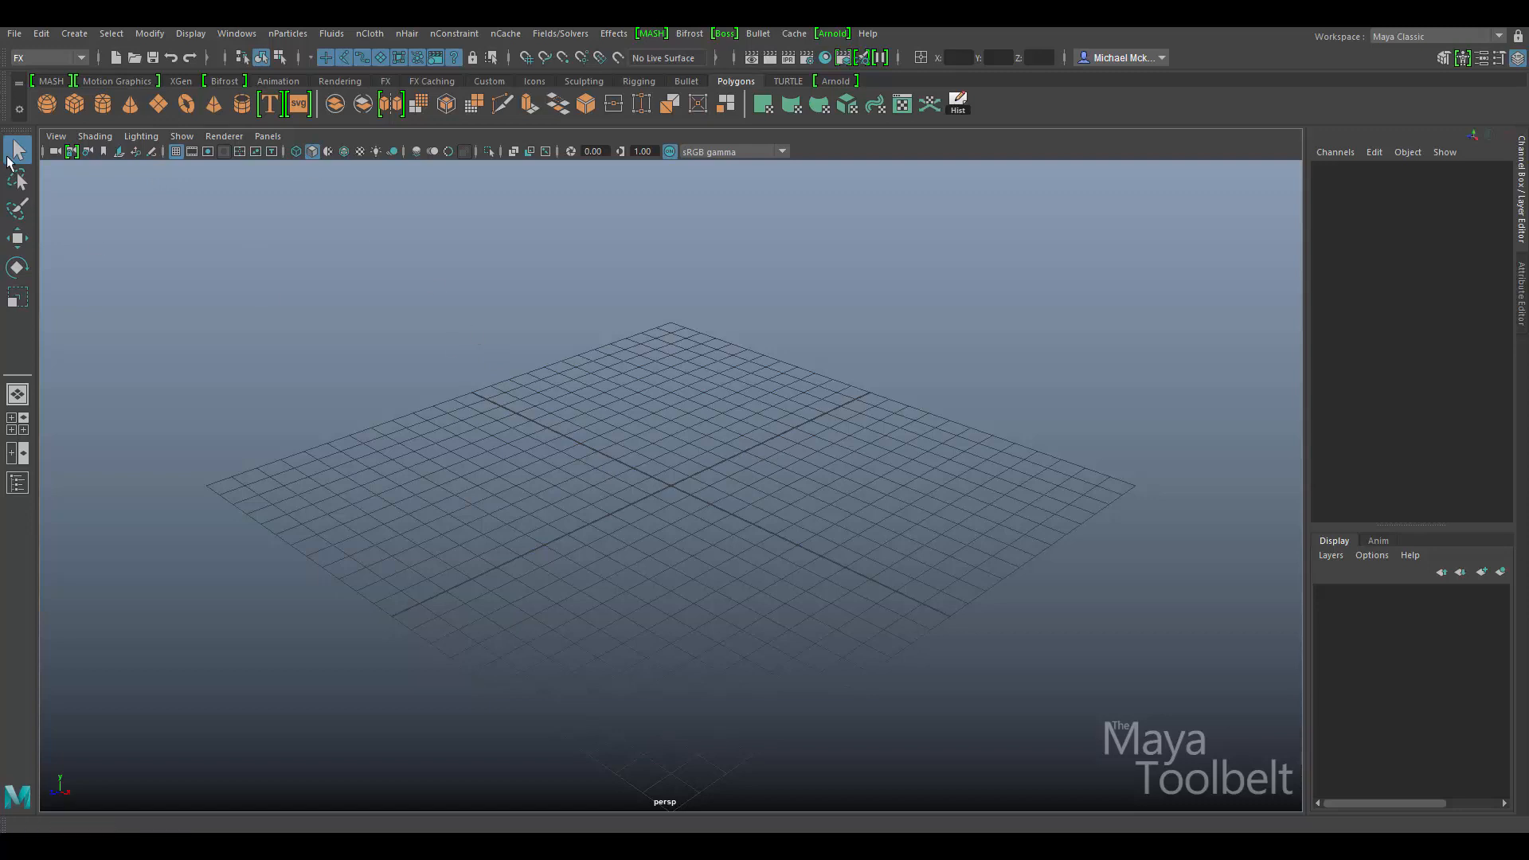
Step: Create a locator and move it to about X -4.4, Y 2.2, Z 8.8
{"action": "left_click", "coordinate": [74, 34]}
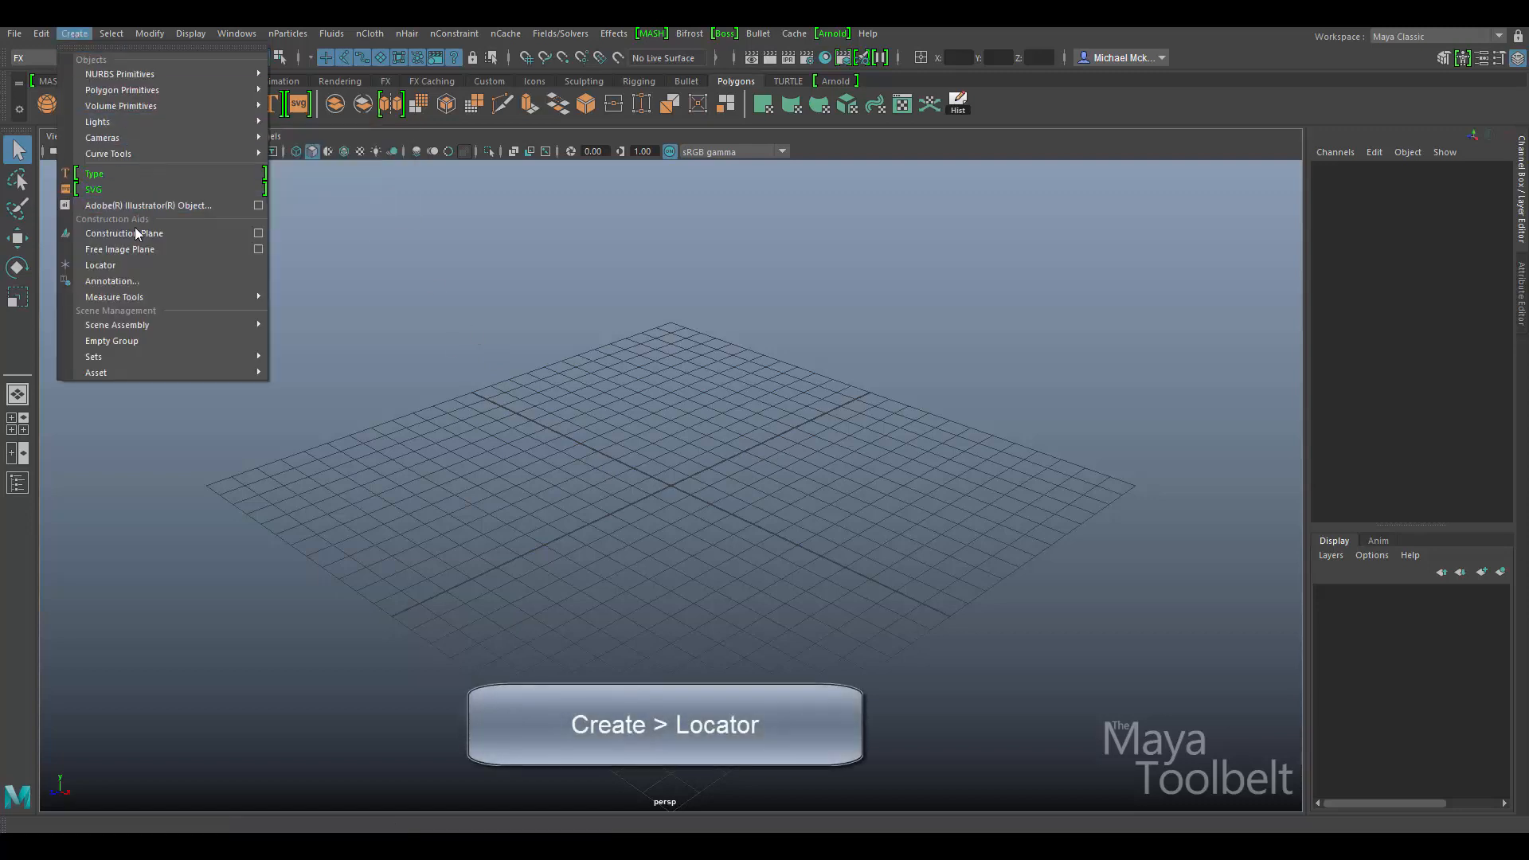
{"action": "left_click", "coordinate": [111, 266]}
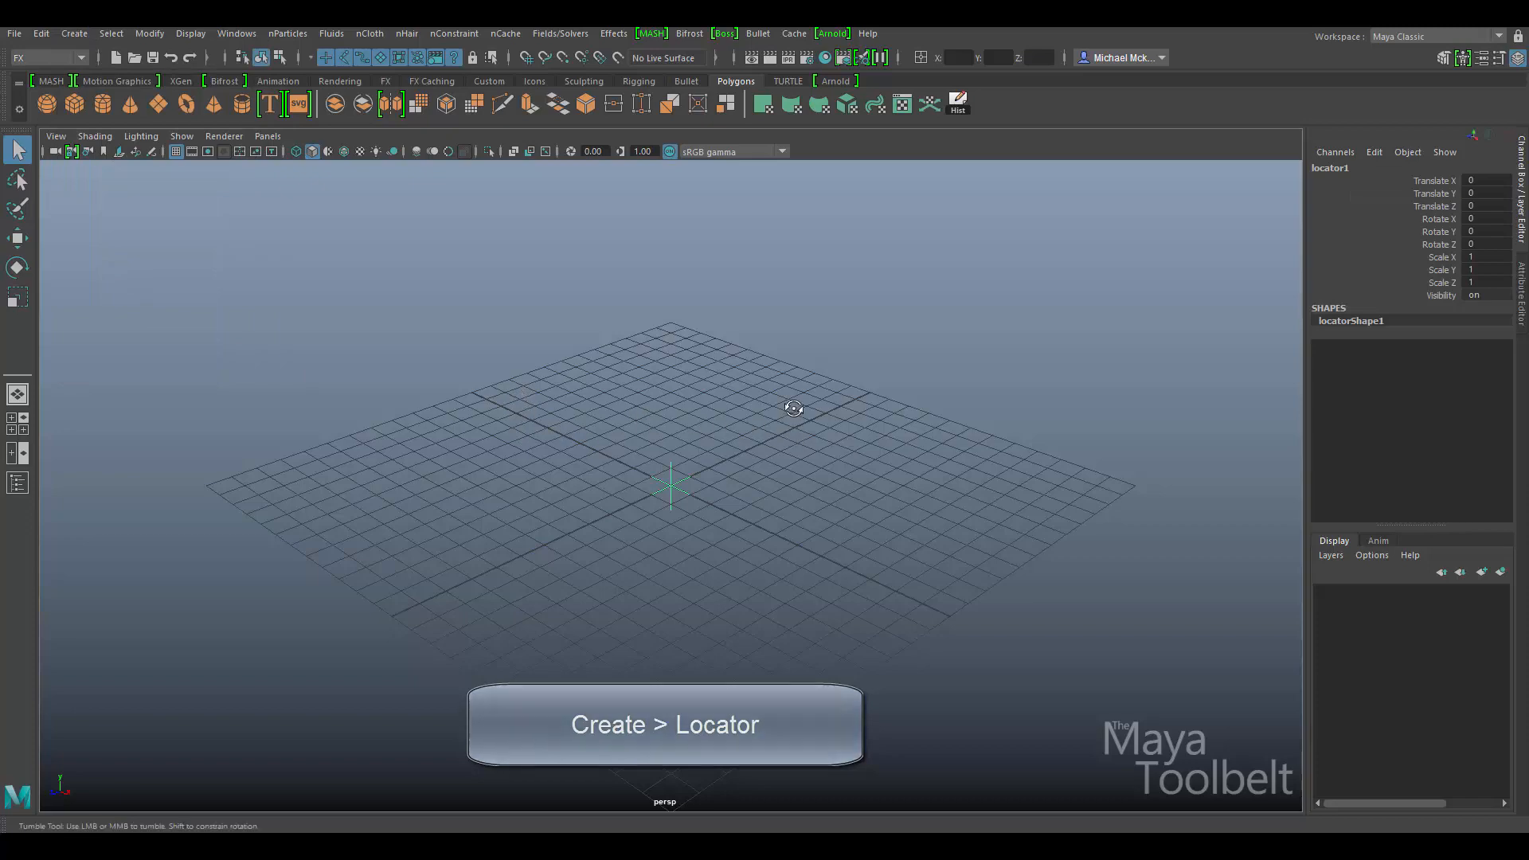
{"action": "mouse_move", "coordinate": [792, 462]}
{"action": "left_mouse_down", "text": "alt"}
{"action": "mouse_move", "coordinate": [792, 433]}
{"action": "mouse_move", "coordinate": [785, 461]}
{"action": "left_mouse_up", "text": "alt"}
{"action": "key", "text": "w"}
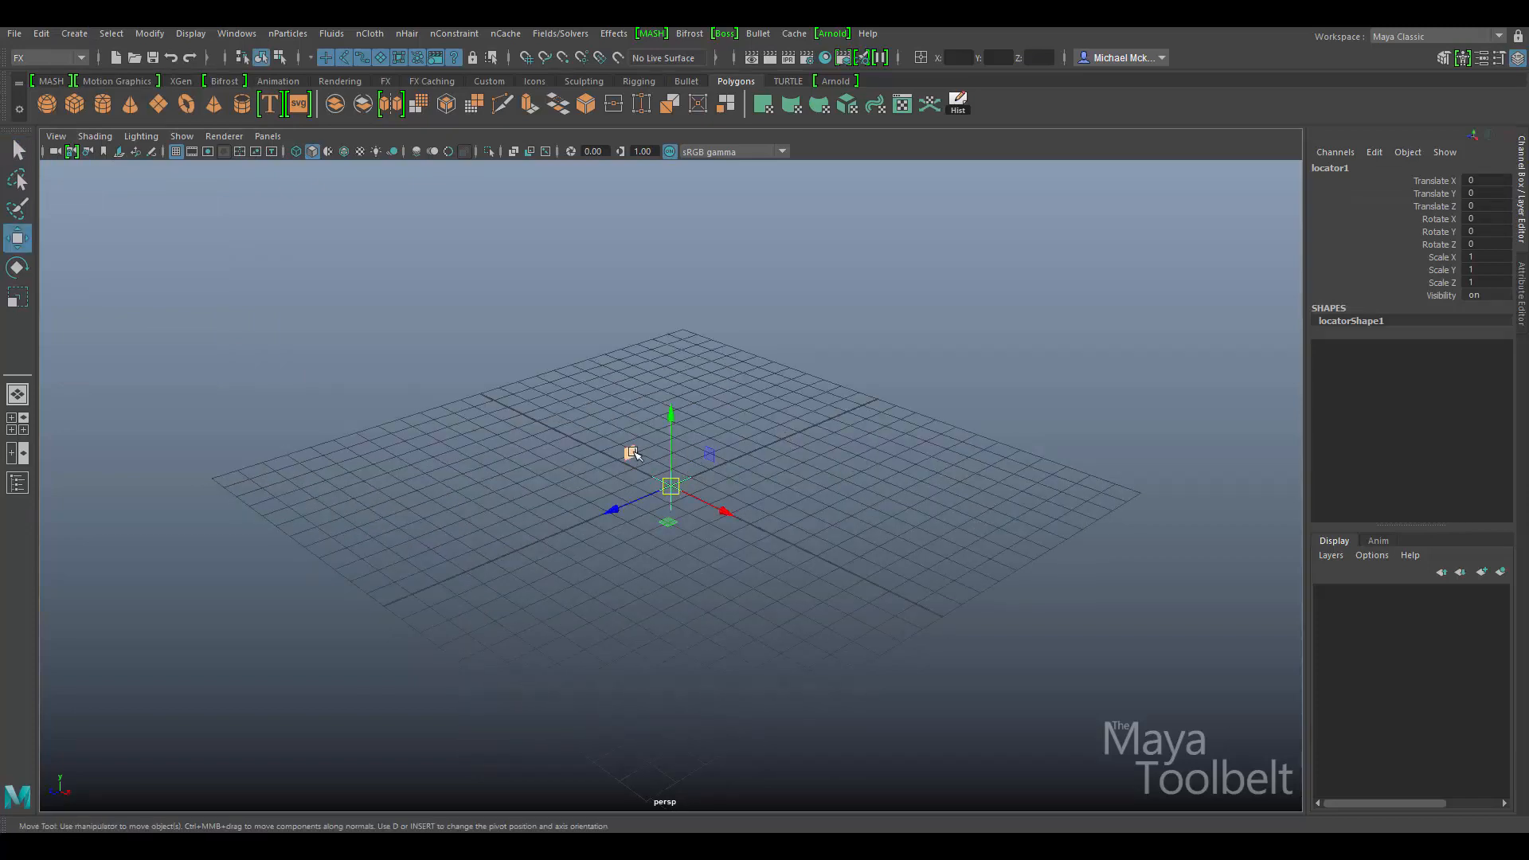
{"action": "left_click_drag", "start_coordinate": [630, 451], "coordinate": [429, 486]}
{"action": "mouse_move", "coordinate": [647, 487]}
{"action": "left_mouse_down", "text": "alt"}
{"action": "mouse_move", "coordinate": [672, 454]}
{"action": "mouse_move", "coordinate": [625, 475]}
{"action": "mouse_move", "coordinate": [638, 457]}
{"action": "mouse_move", "coordinate": [623, 477]}
{"action": "mouse_move", "coordinate": [659, 477]}
{"action": "left_mouse_up", "text": "alt"}
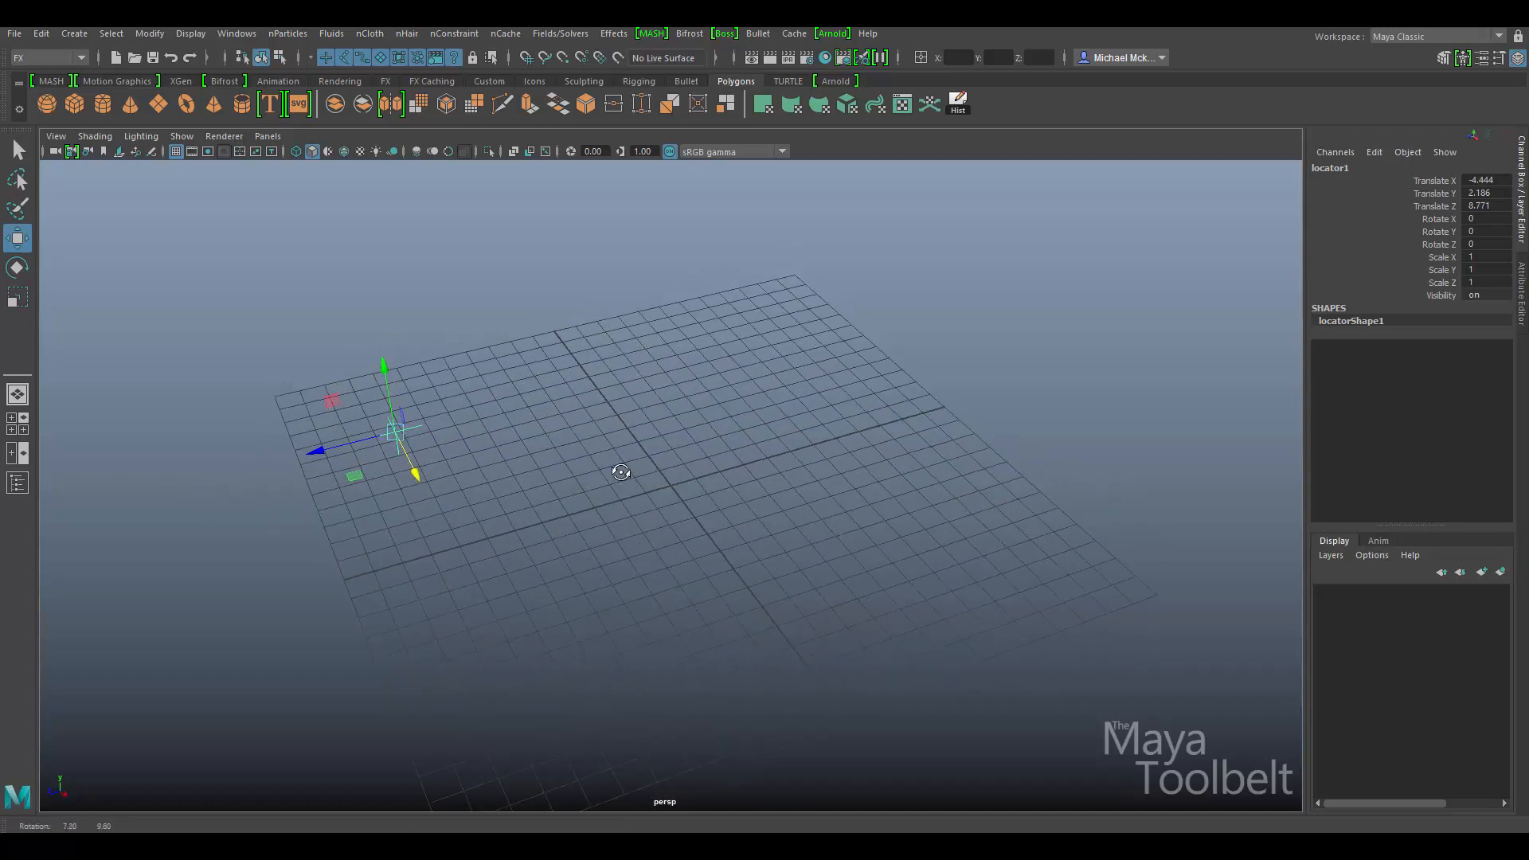
Step: Duplicate the locator and move the copy to about X -3.1, Z -7.3
{"action": "key", "text": "ctrl+d"}
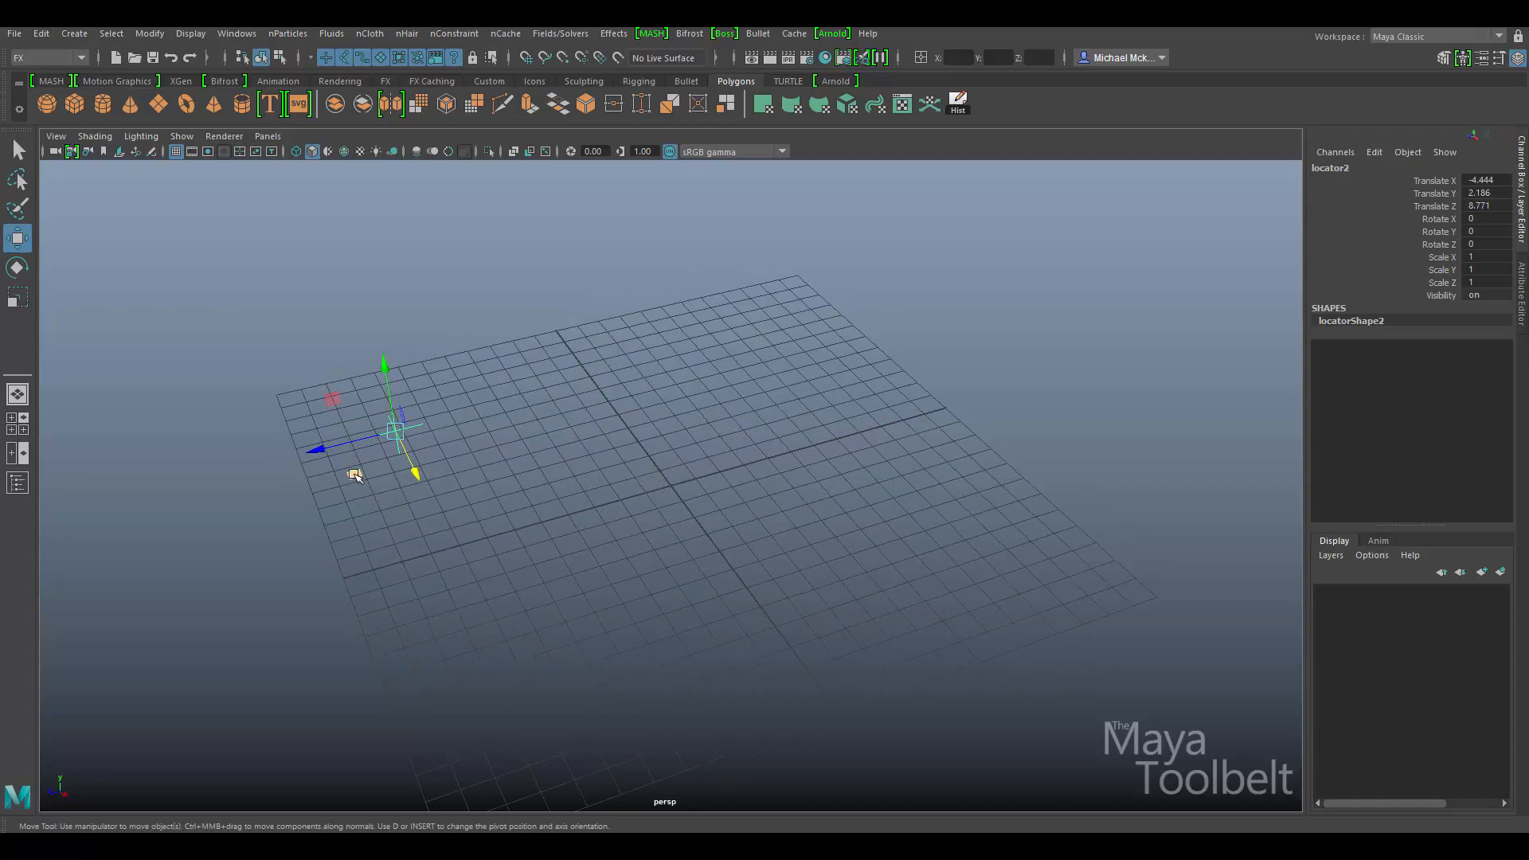
{"action": "left_click_drag", "start_coordinate": [353, 475], "coordinate": [611, 403]}
{"action": "middle_click_drag", "start_coordinate": [611, 403], "coordinate": [738, 457], "text": "alt"}
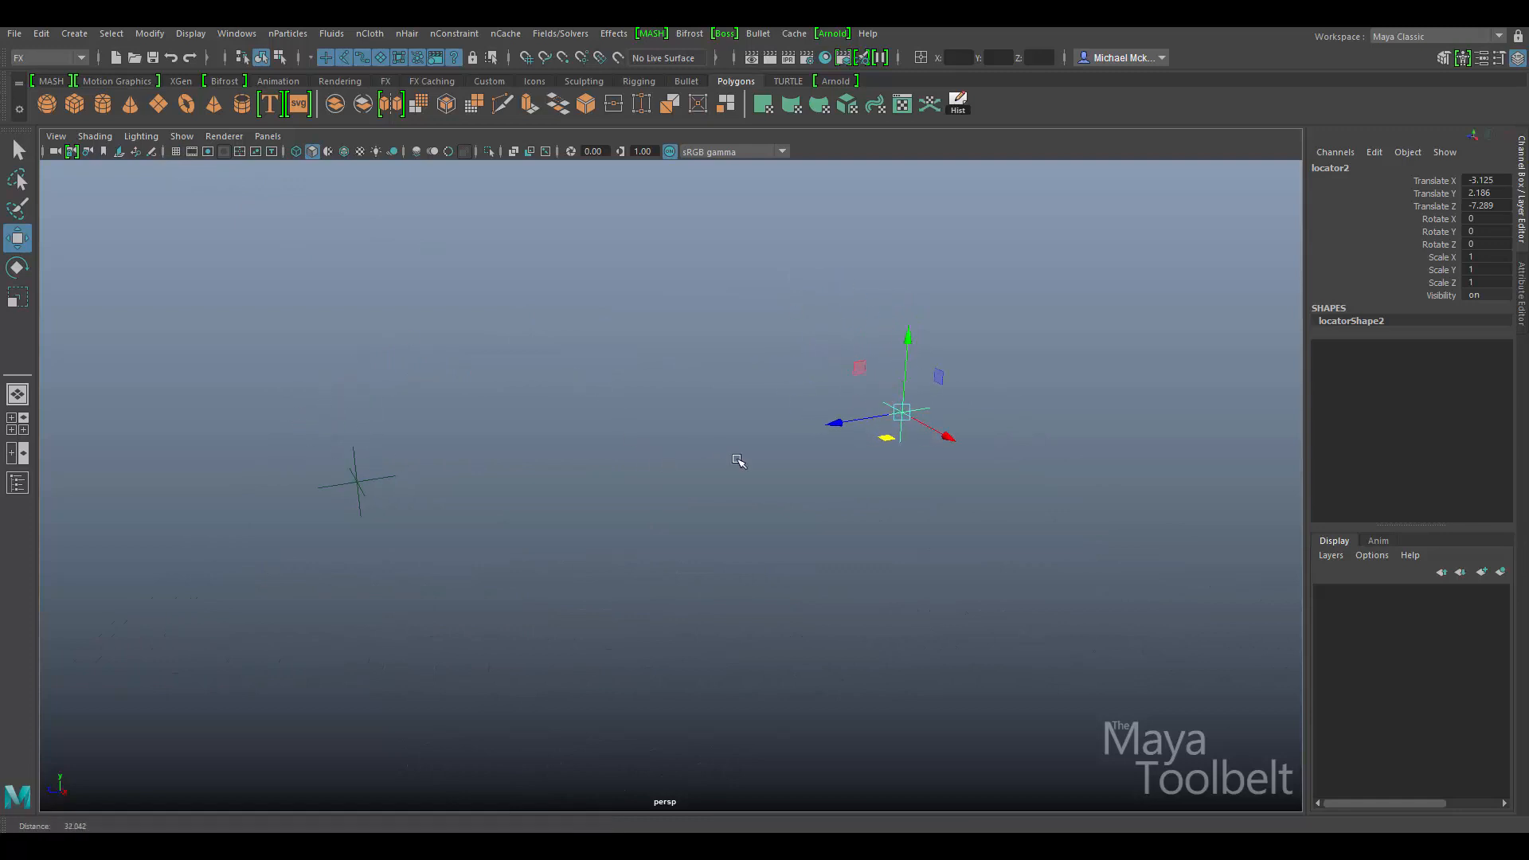
{"action": "left_click_drag", "start_coordinate": [737, 457], "coordinate": [701, 447], "text": "alt"}
{"action": "left_click", "coordinate": [393, 457]}
{"action": "left_click_drag", "start_coordinate": [684, 298], "coordinate": [1110, 590]}
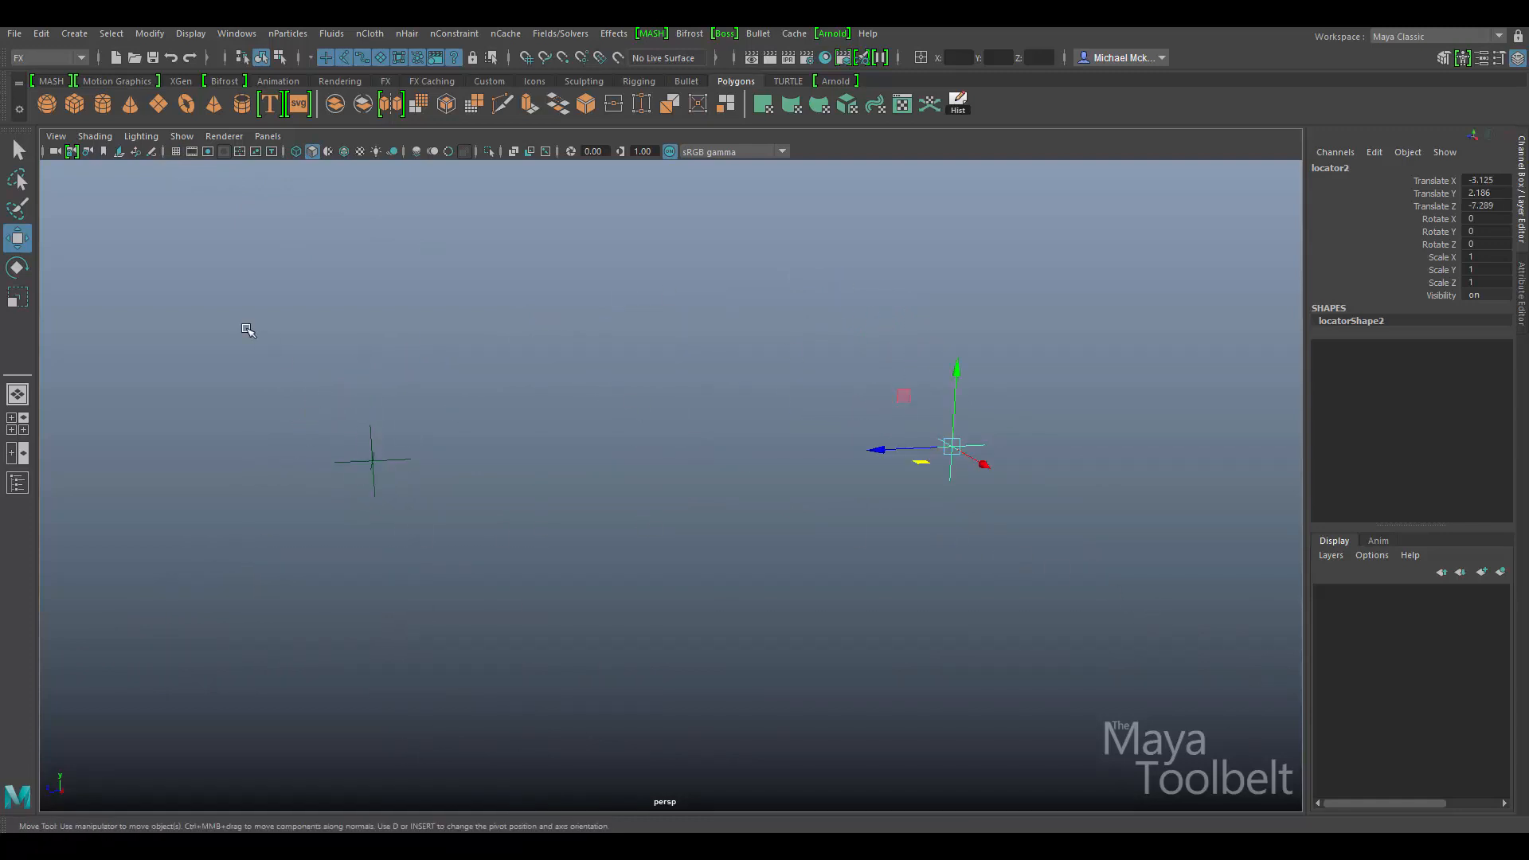
{"action": "left_click_drag", "start_coordinate": [246, 328], "coordinate": [402, 486]}
{"action": "left_click_drag", "start_coordinate": [652, 308], "coordinate": [1100, 560]}
{"action": "left_click_drag", "start_coordinate": [1182, 242], "coordinate": [95, 742]}
{"action": "left_click", "coordinate": [463, 367]}
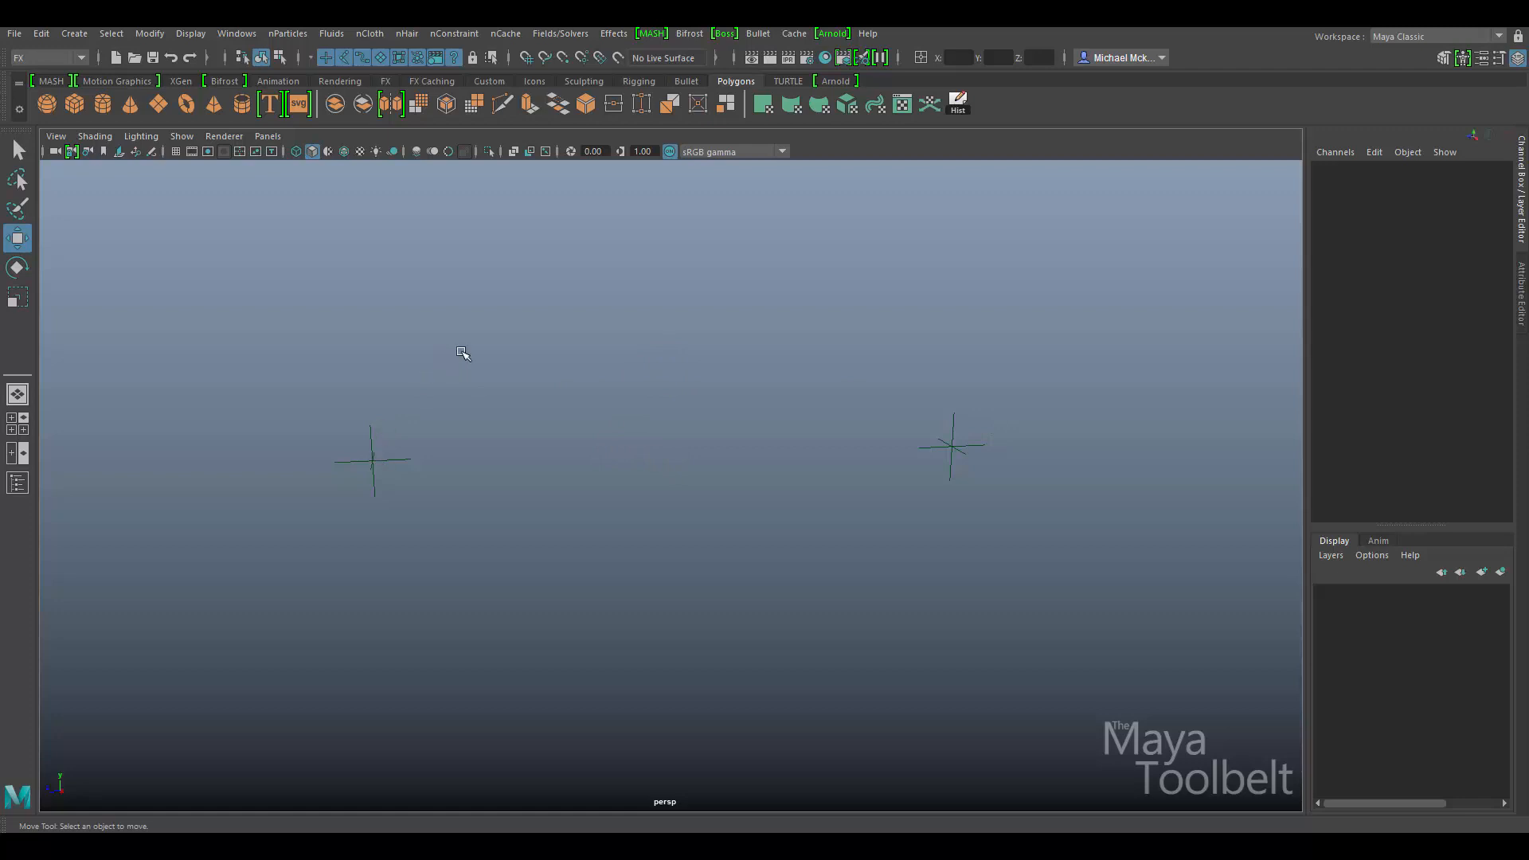
Step: Select the original locator and add its duplicate to the selection
{"action": "left_click_drag", "start_coordinate": [462, 351], "coordinate": [319, 517]}
{"action": "left_click_drag", "start_coordinate": [750, 293], "coordinate": [1046, 548]}
{"action": "left_click_drag", "start_coordinate": [471, 371], "coordinate": [178, 550]}
{"action": "left_click_drag", "start_coordinate": [522, 296], "coordinate": [133, 686]}
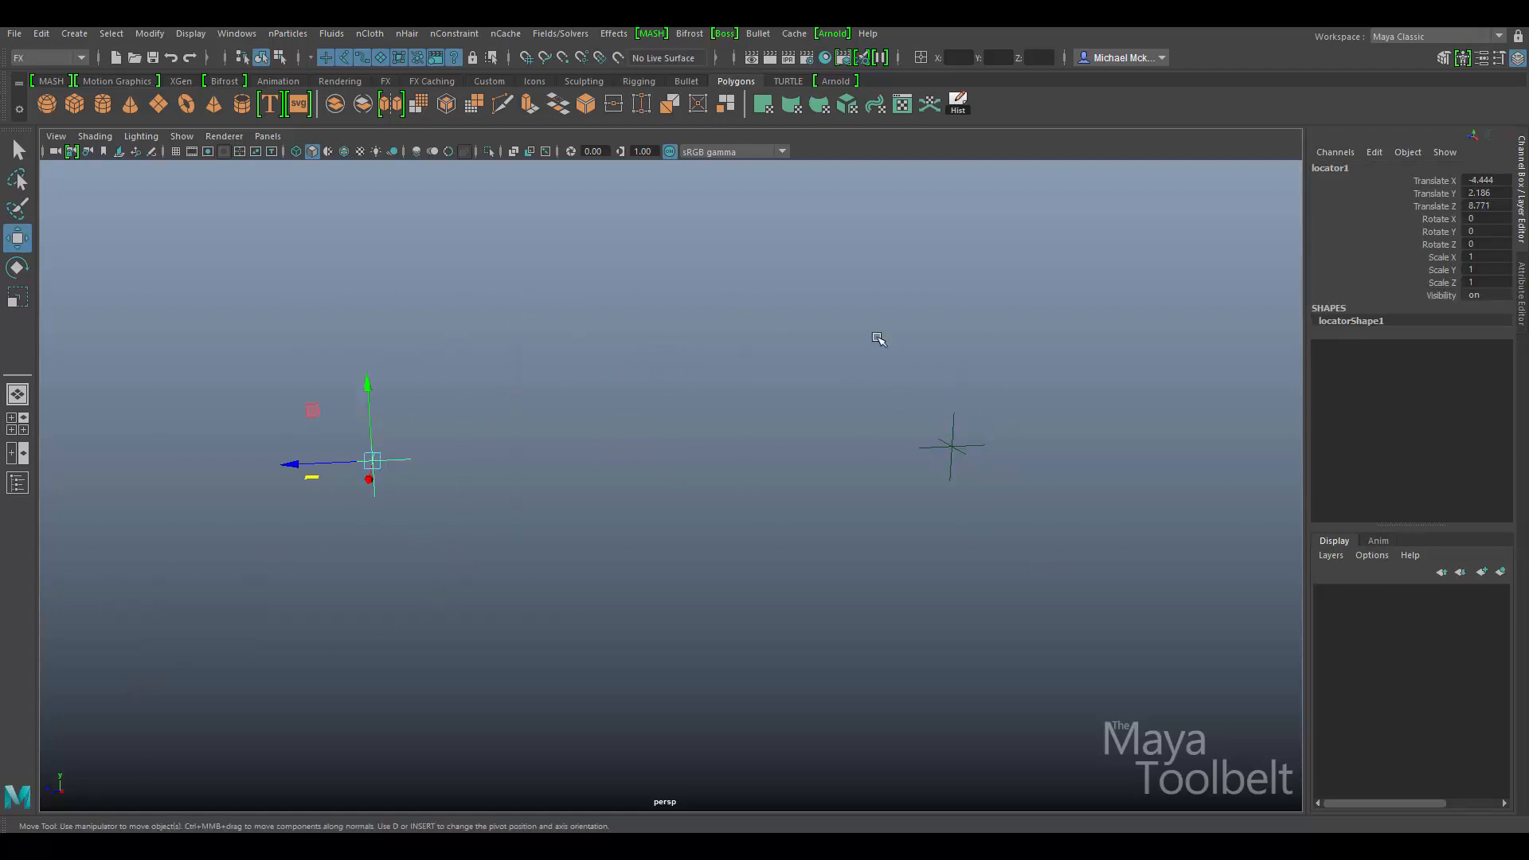
{"action": "left_click_drag", "start_coordinate": [879, 338], "coordinate": [994, 478]}
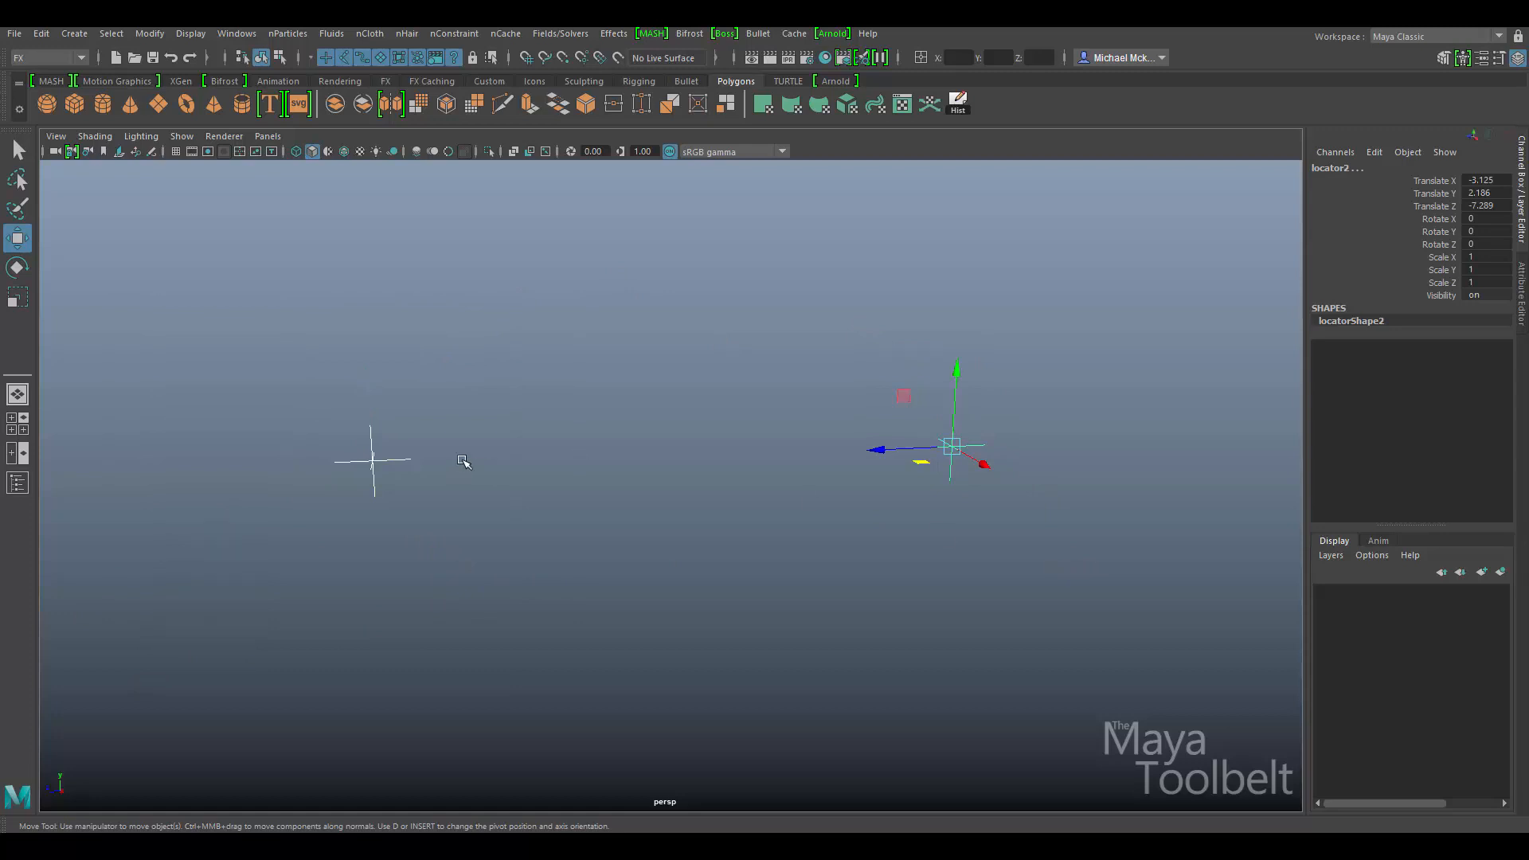
Step: Bring up the Lightning effect's creation options and reset them to their defaults
{"action": "left_click", "coordinate": [612, 34]}
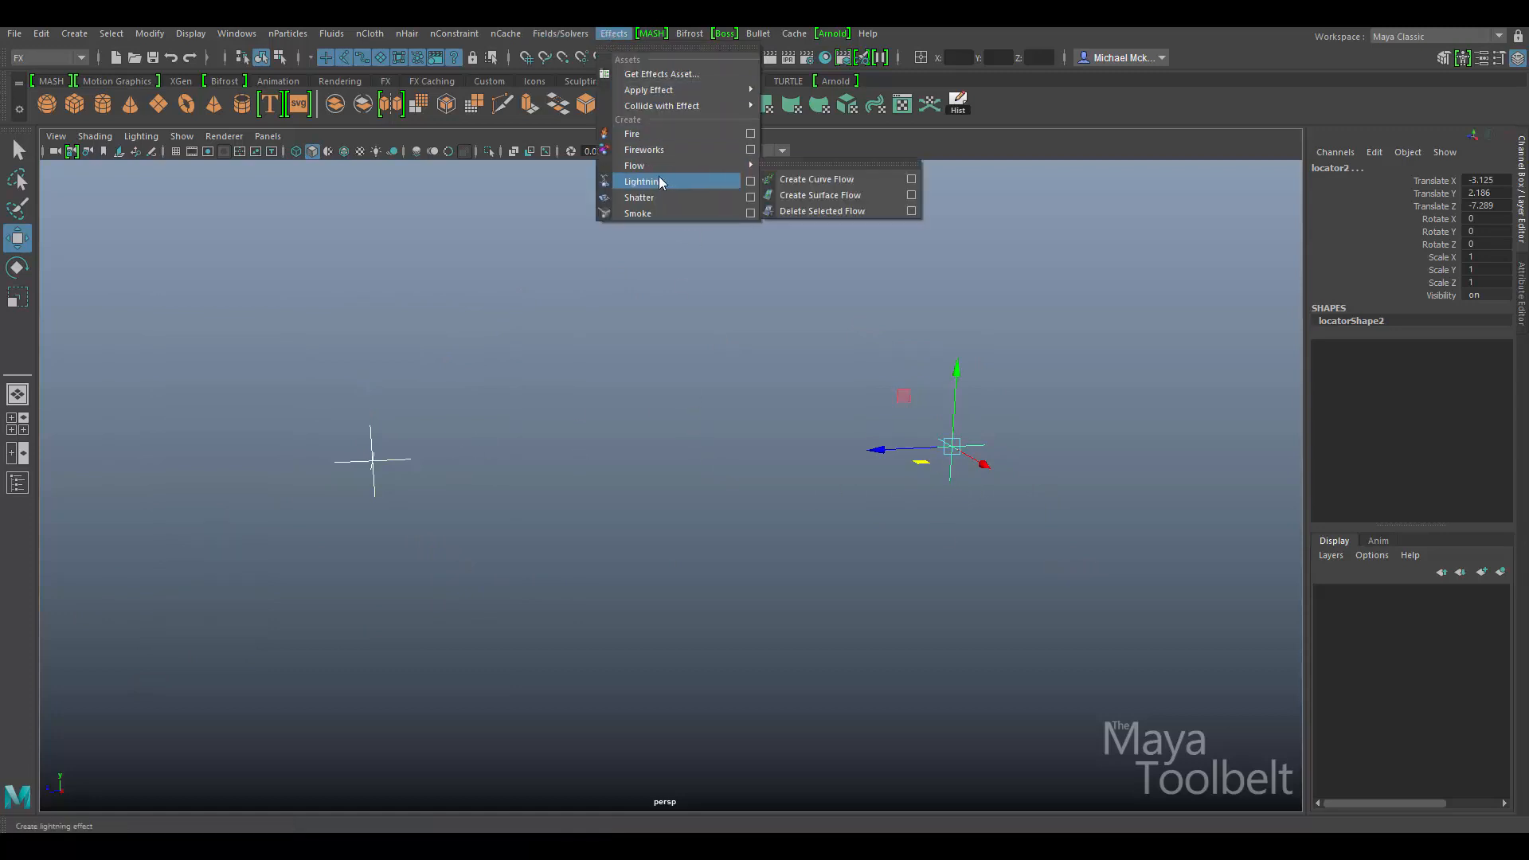
{"action": "left_click", "coordinate": [752, 182]}
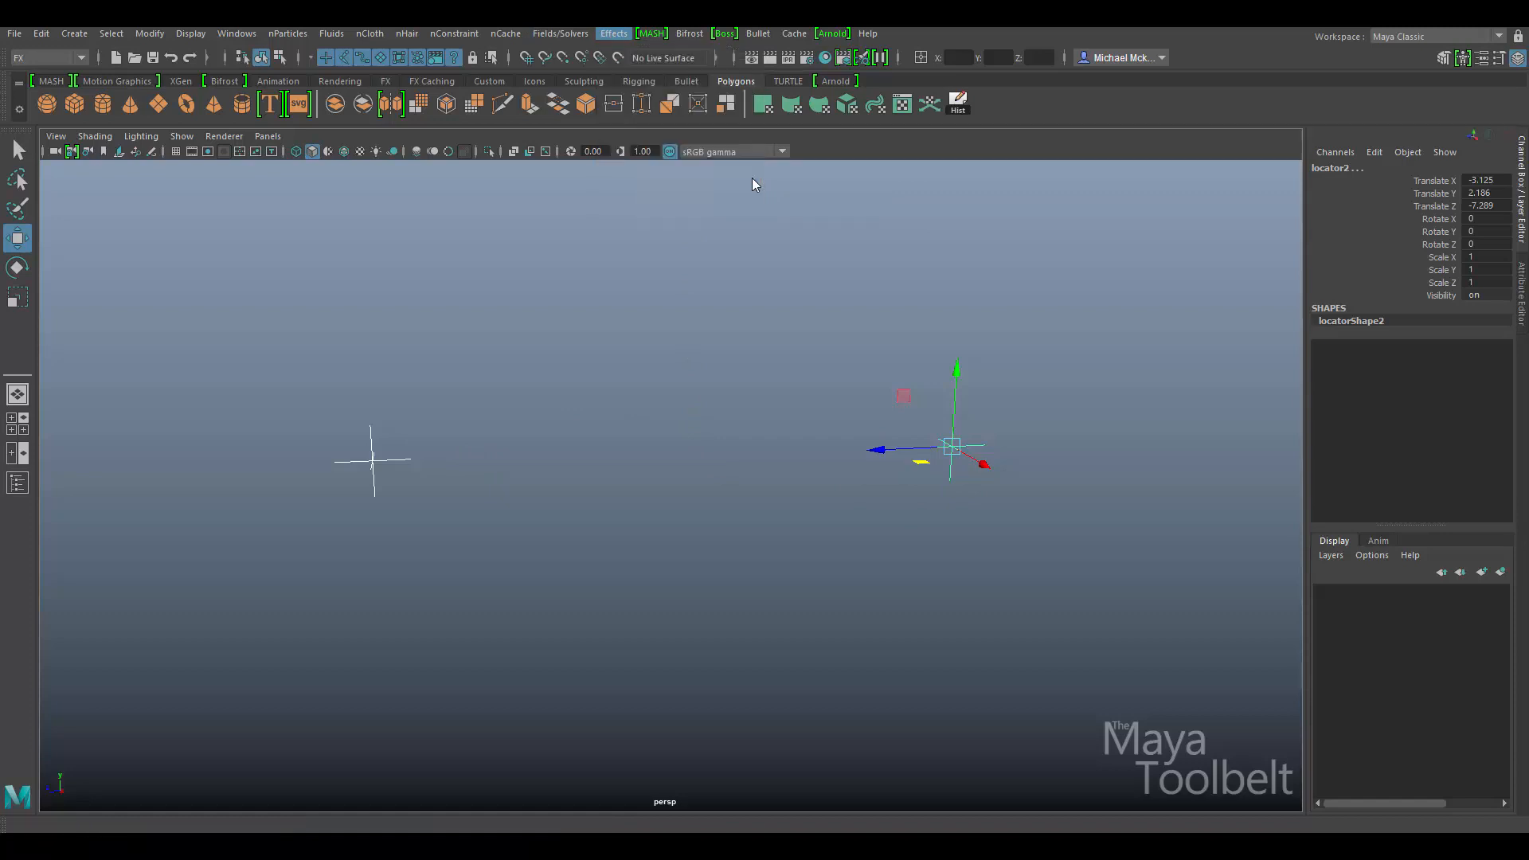
{"action": "left_click", "coordinate": [470, 182]}
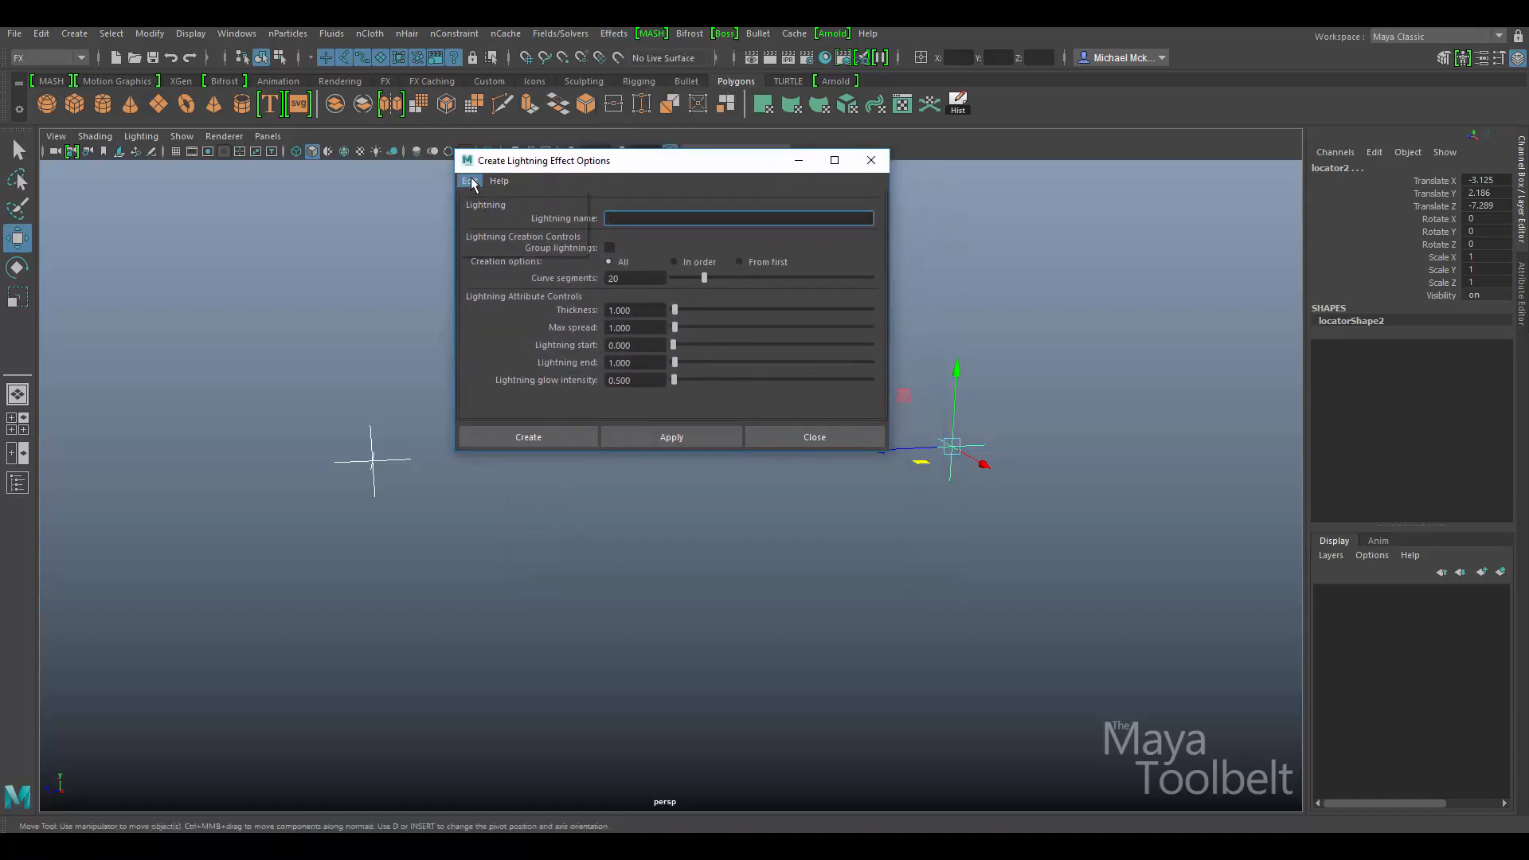
{"action": "left_click", "coordinate": [490, 212]}
{"action": "left_click_drag", "start_coordinate": [620, 163], "coordinate": [622, 93]}
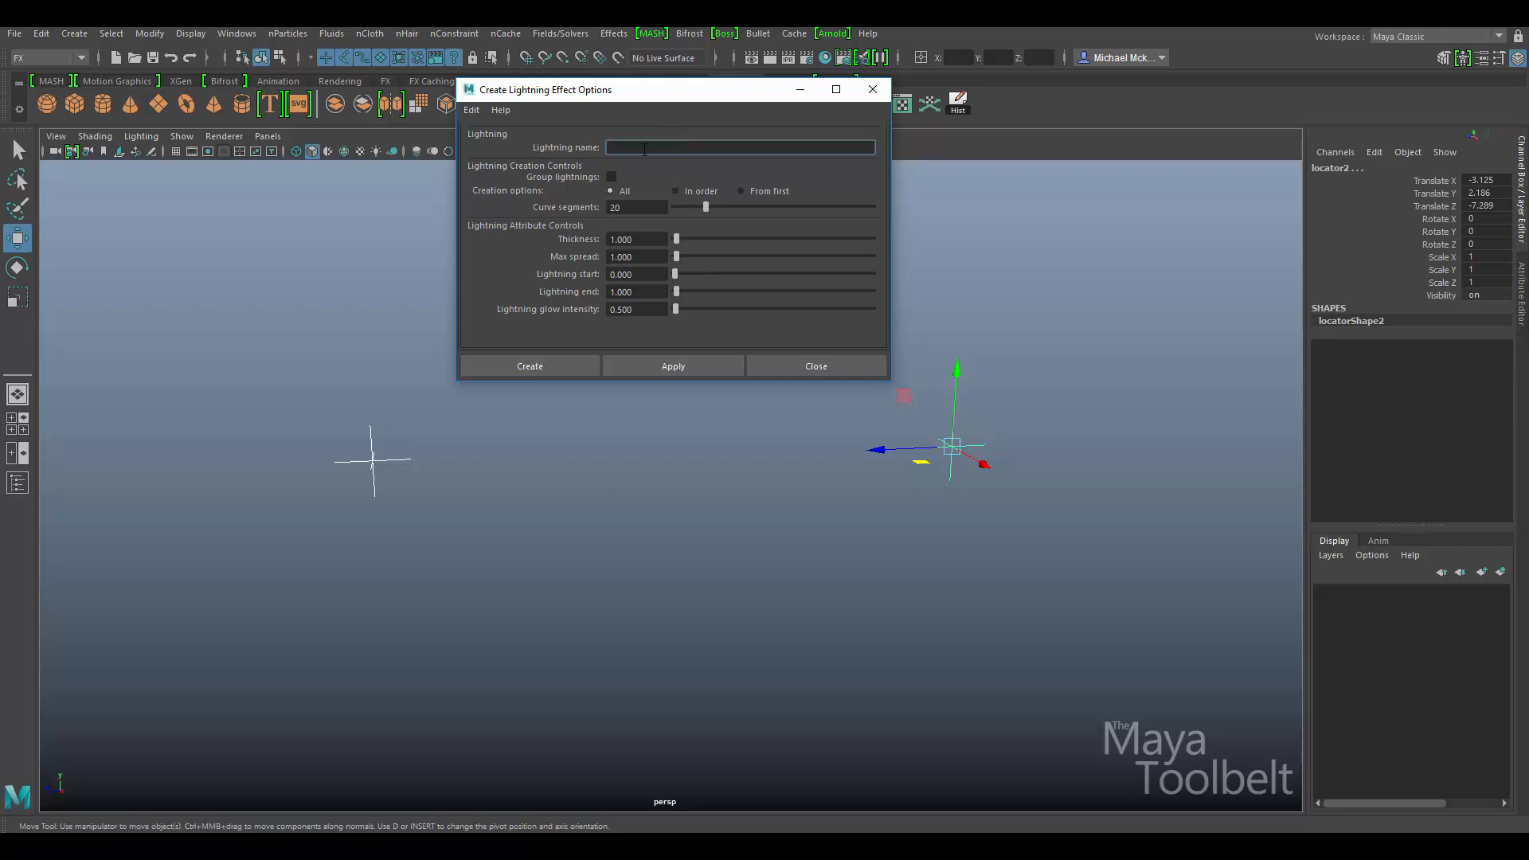
{"action": "left_click", "coordinate": [688, 143]}
{"action": "left_click", "coordinate": [612, 176]}
Step: Show the Outliner and select only locator1
{"action": "left_click", "coordinate": [16, 482]}
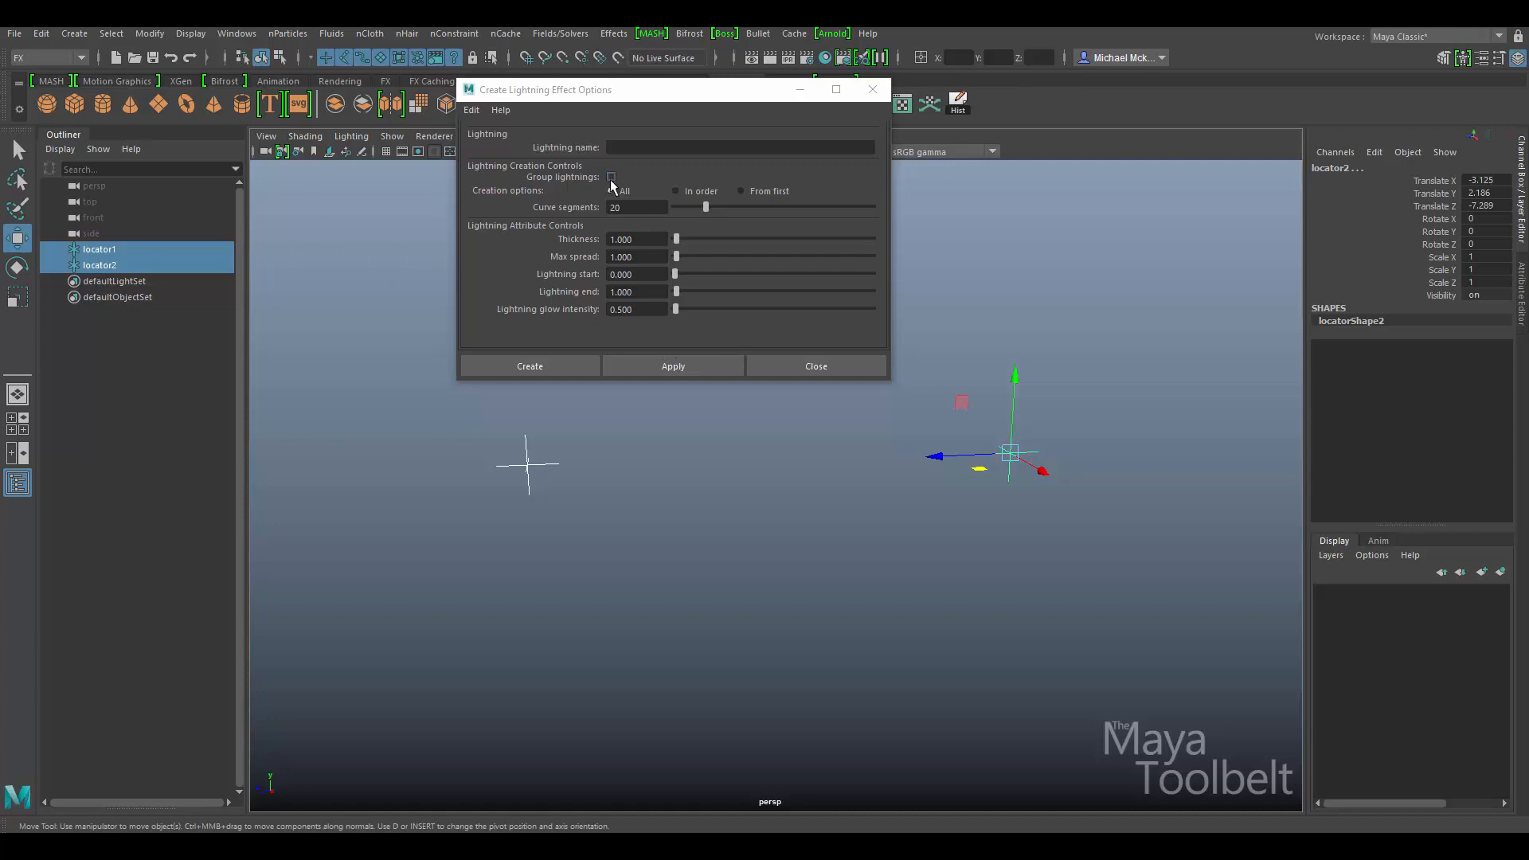
{"action": "left_click", "coordinate": [92, 254]}
{"action": "left_click", "coordinate": [96, 266]}
{"action": "left_click", "coordinate": [96, 249]}
{"action": "left_click", "coordinate": [94, 218]}
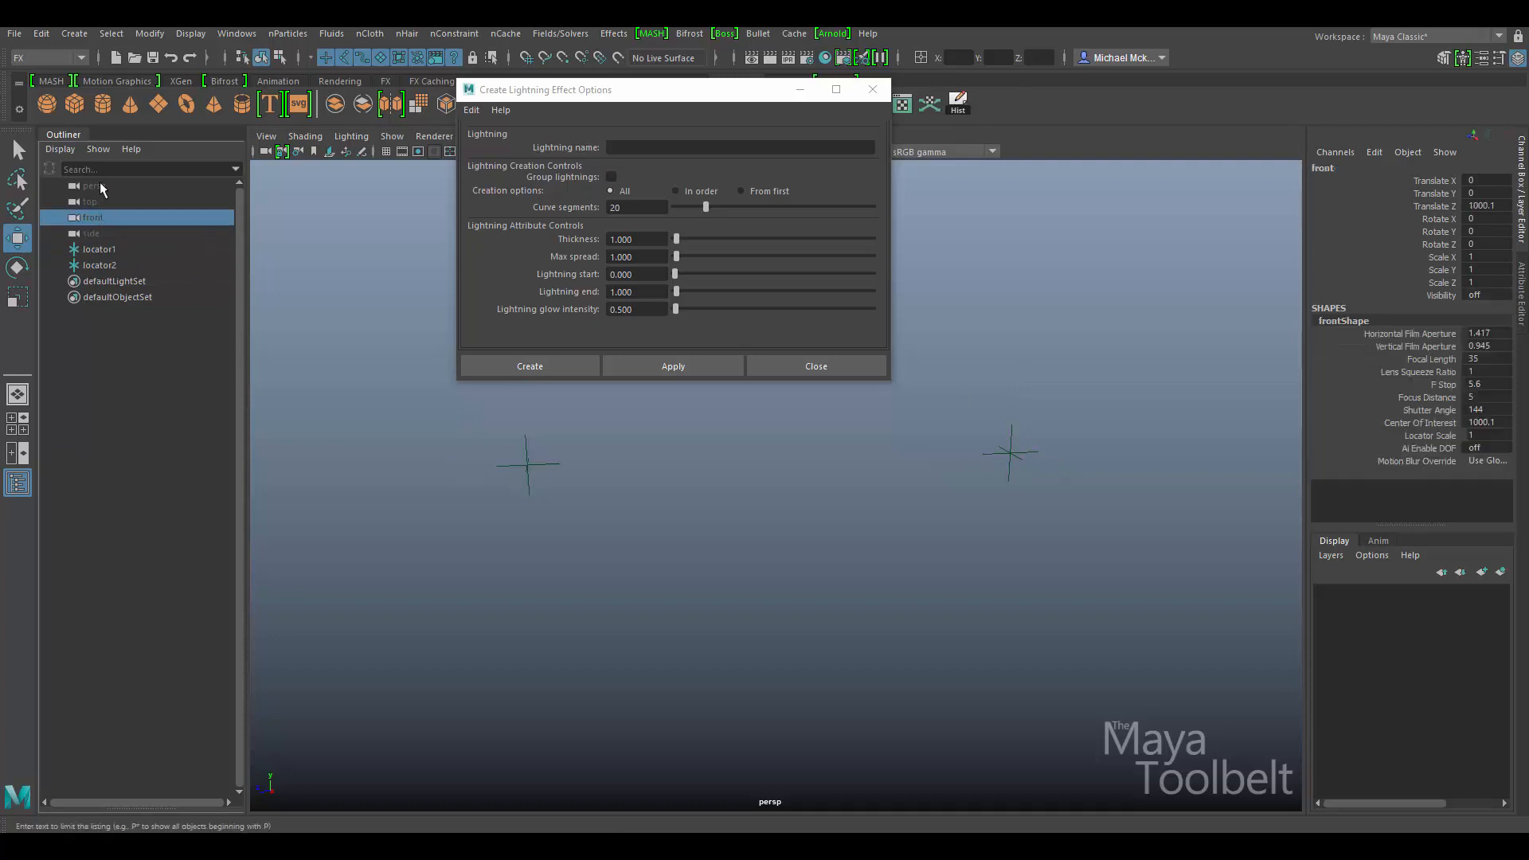
{"action": "left_click", "coordinate": [115, 266]}
{"action": "left_click", "coordinate": [126, 250]}
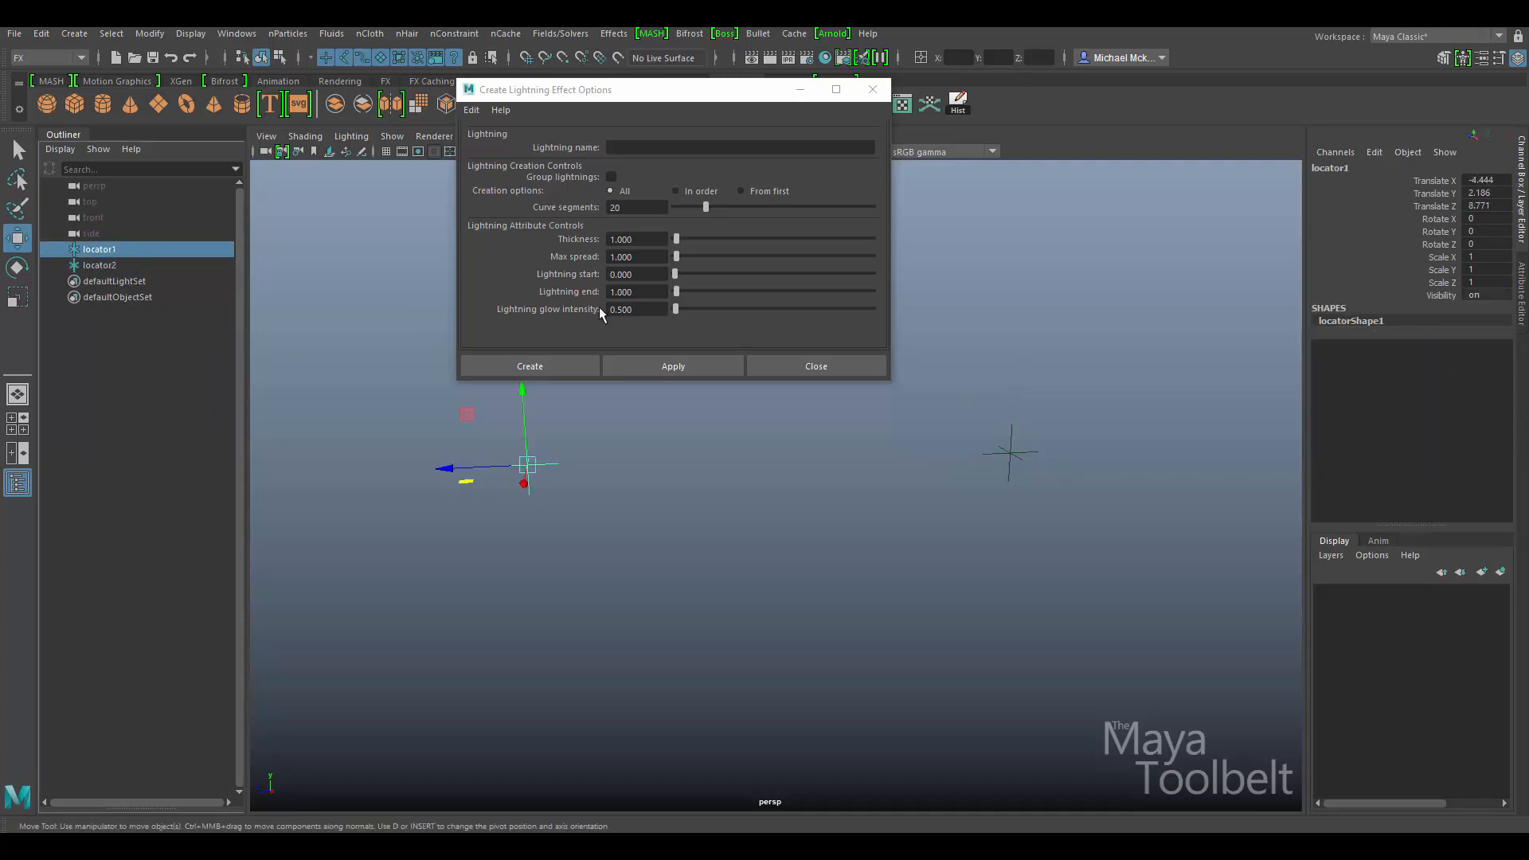
Step: Try the different lightning creation options, then reset the settings, ending with All chosen and Group lightnings enabled
{"action": "left_click", "coordinate": [611, 178]}
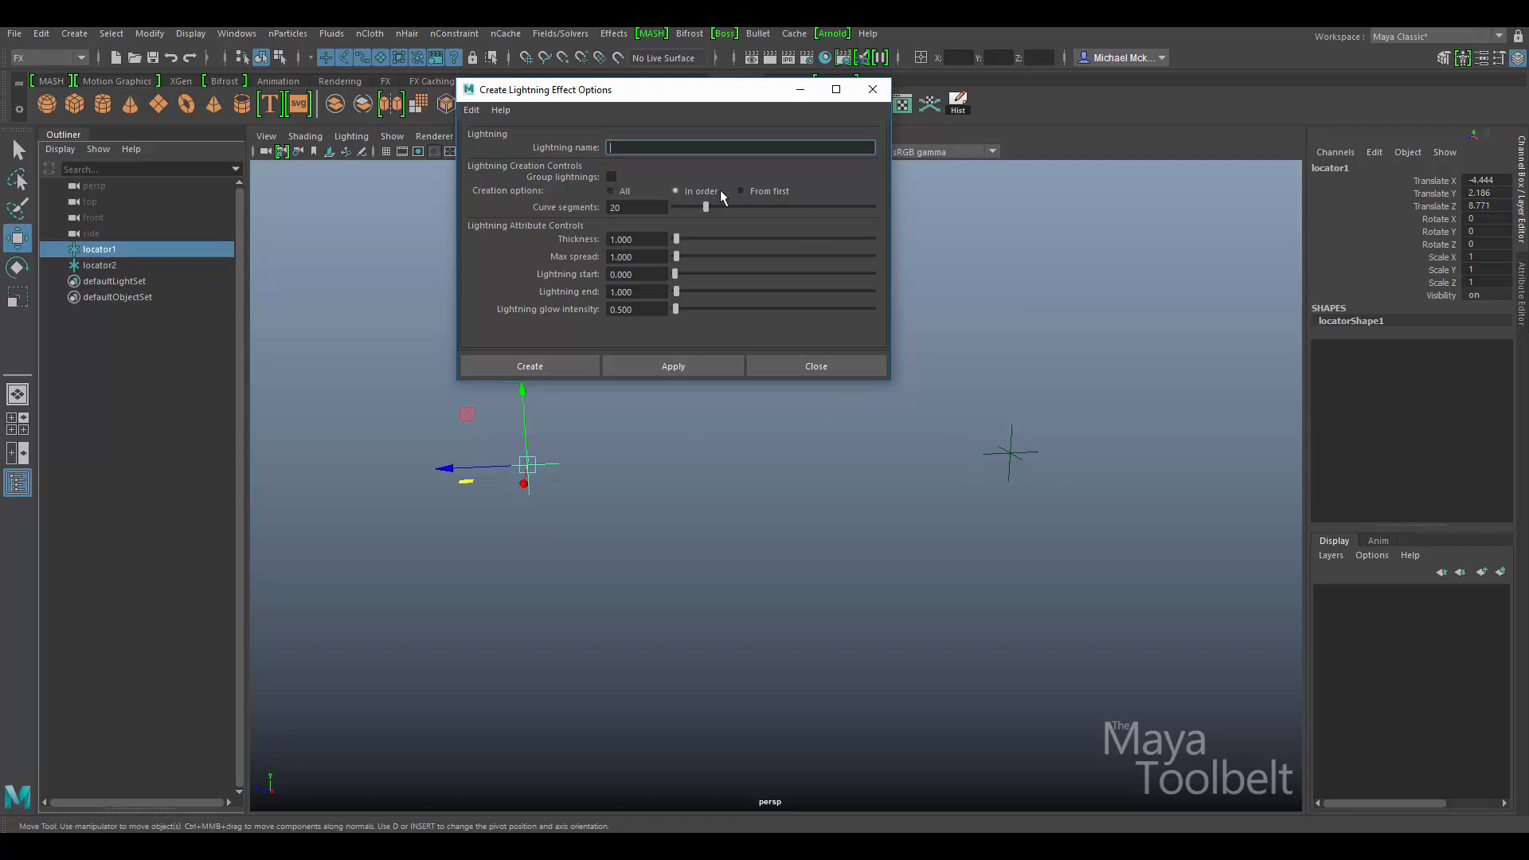
{"action": "left_click", "coordinate": [742, 192]}
{"action": "left_click", "coordinate": [630, 192]}
{"action": "left_click", "coordinate": [752, 192]}
{"action": "left_click", "coordinate": [470, 110]}
{"action": "left_click", "coordinate": [481, 142]}
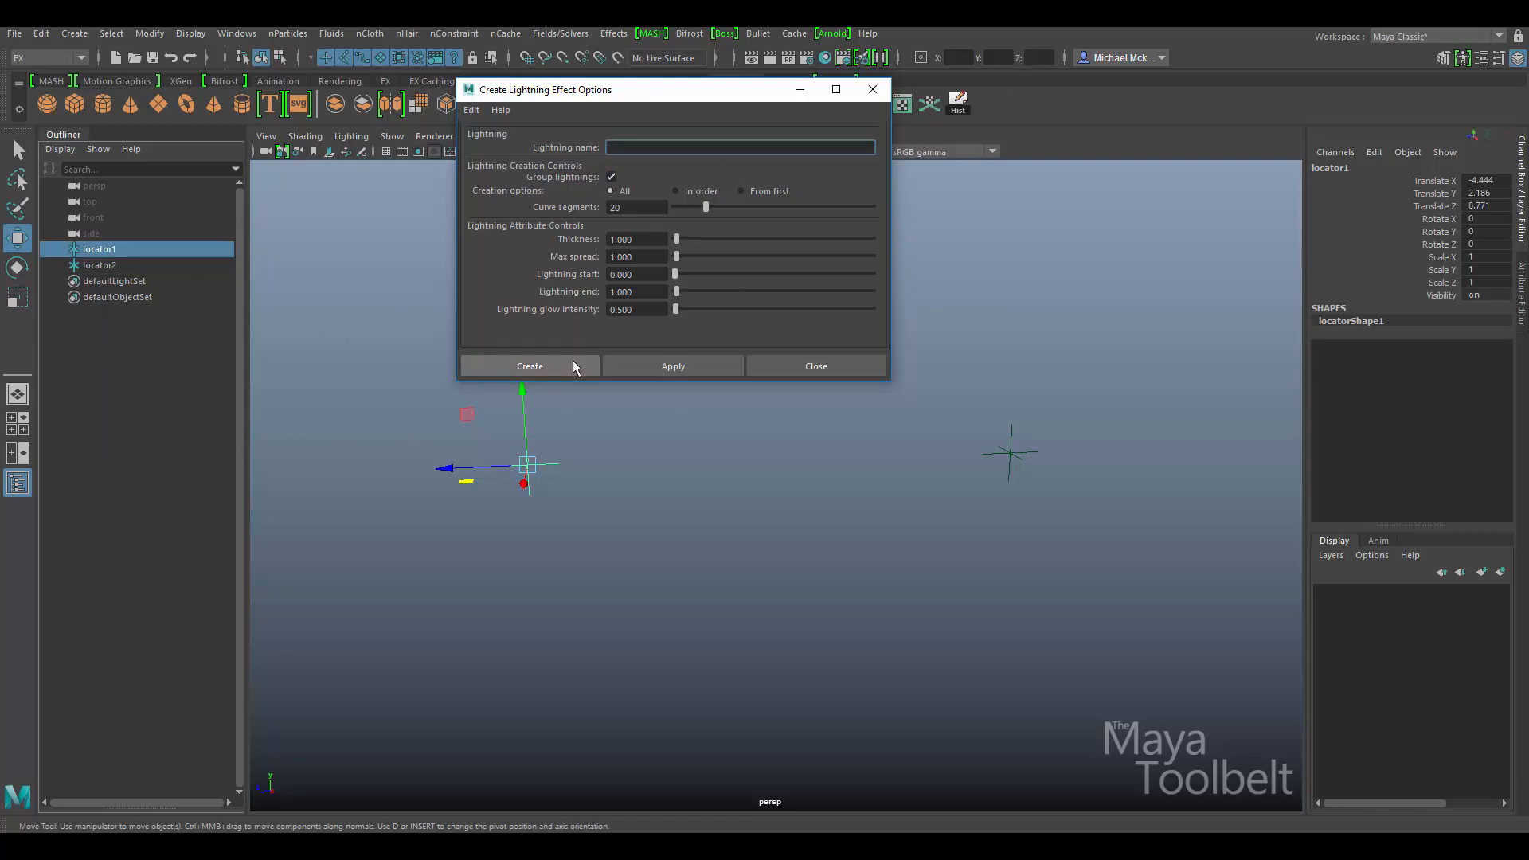
Step: Add locator2 to the selection, create the lightning effect between both locators with 20 curve segments, and deselect it
{"action": "left_click_drag", "start_coordinate": [970, 423], "coordinate": [1112, 587], "text": "shift"}
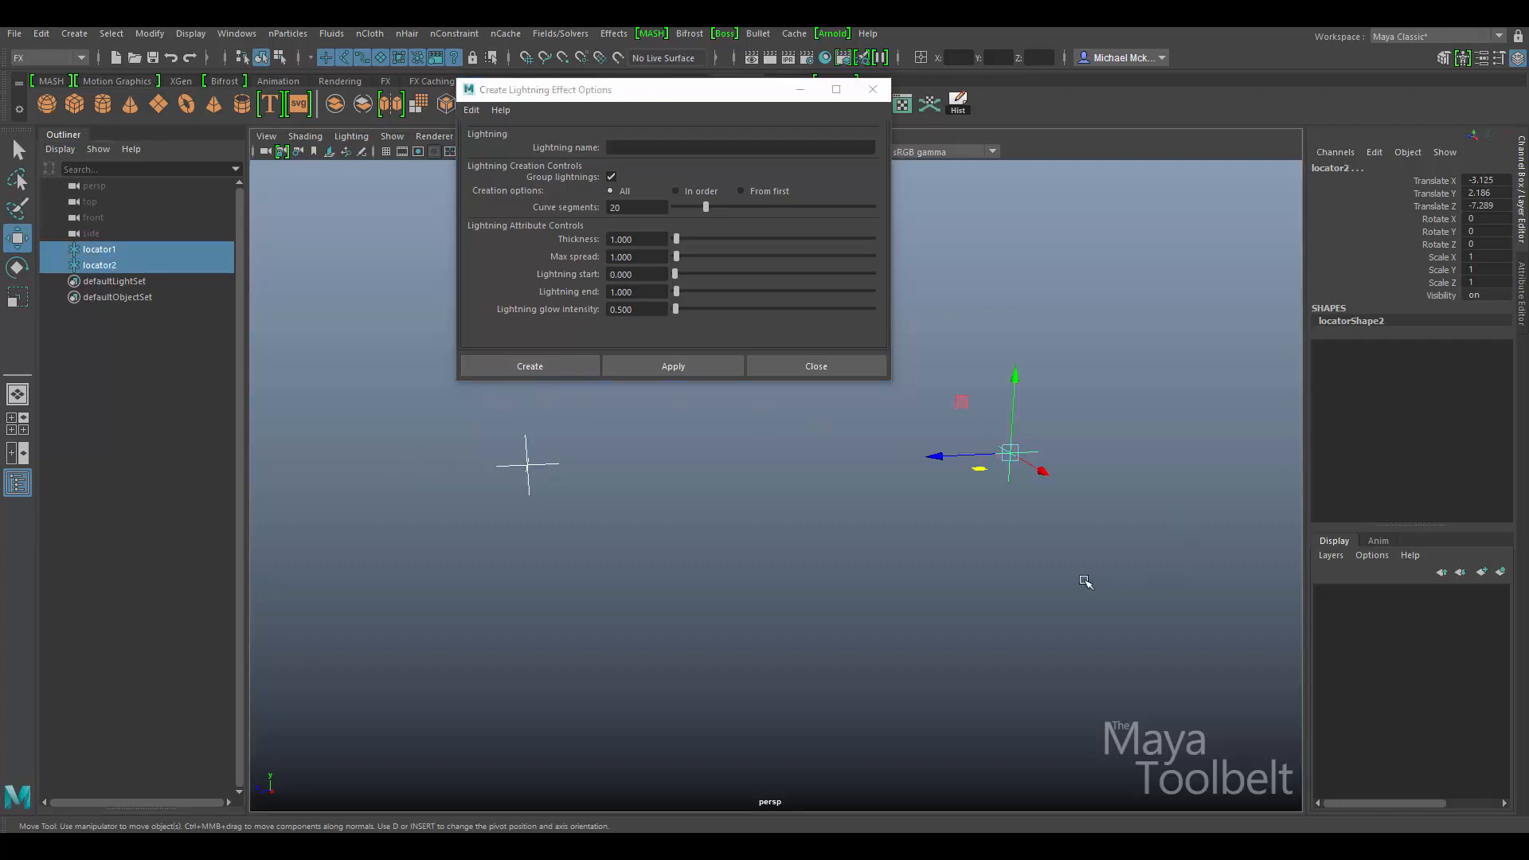
{"action": "left_click", "coordinate": [530, 365]}
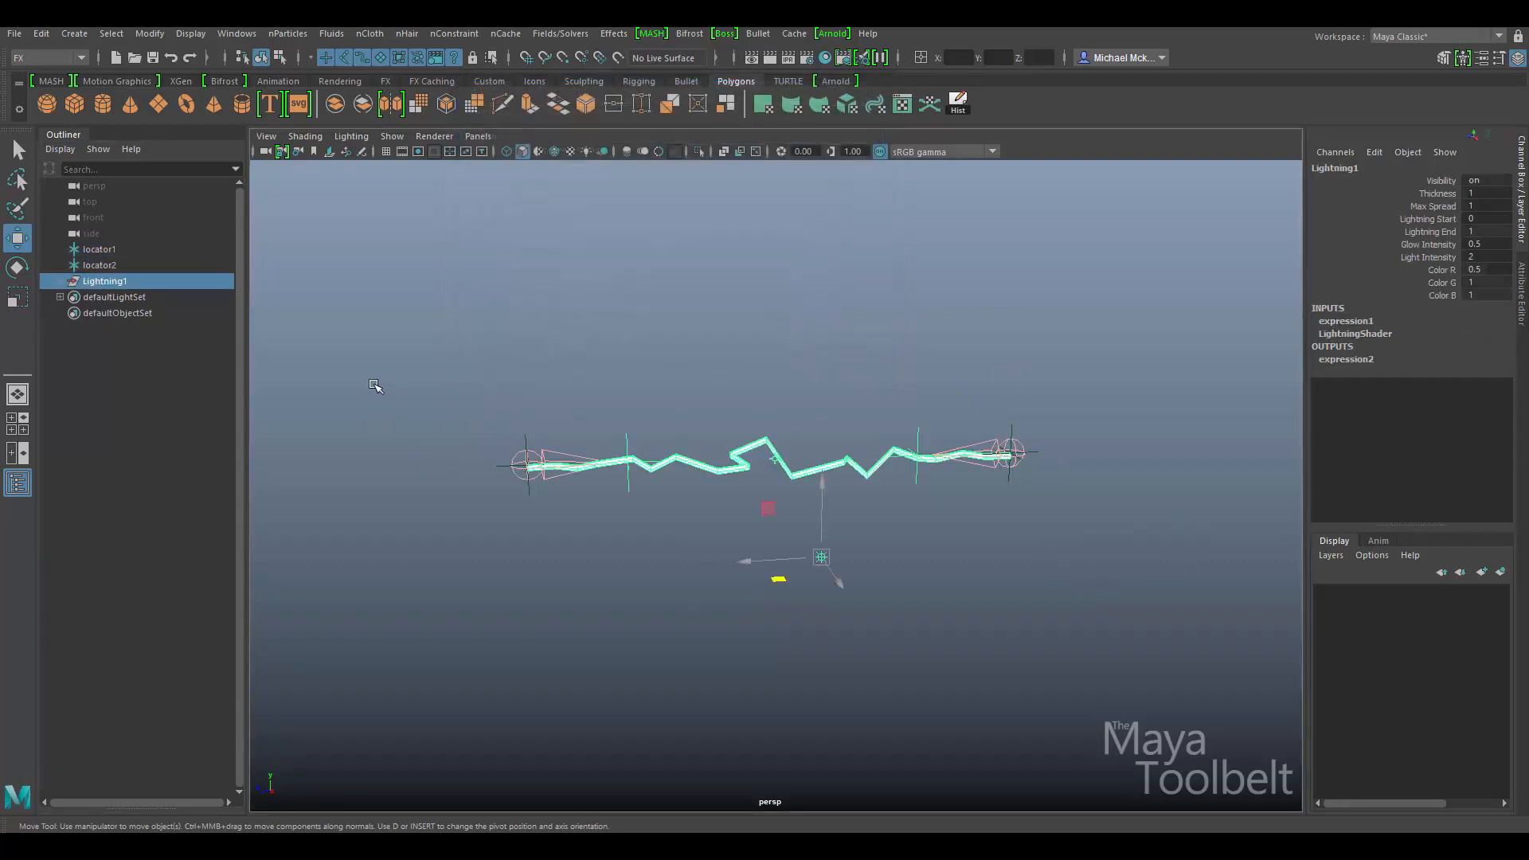
{"action": "left_click_drag", "start_coordinate": [604, 366], "coordinate": [447, 263], "text": "alt"}
{"action": "left_click", "coordinate": [447, 263]}
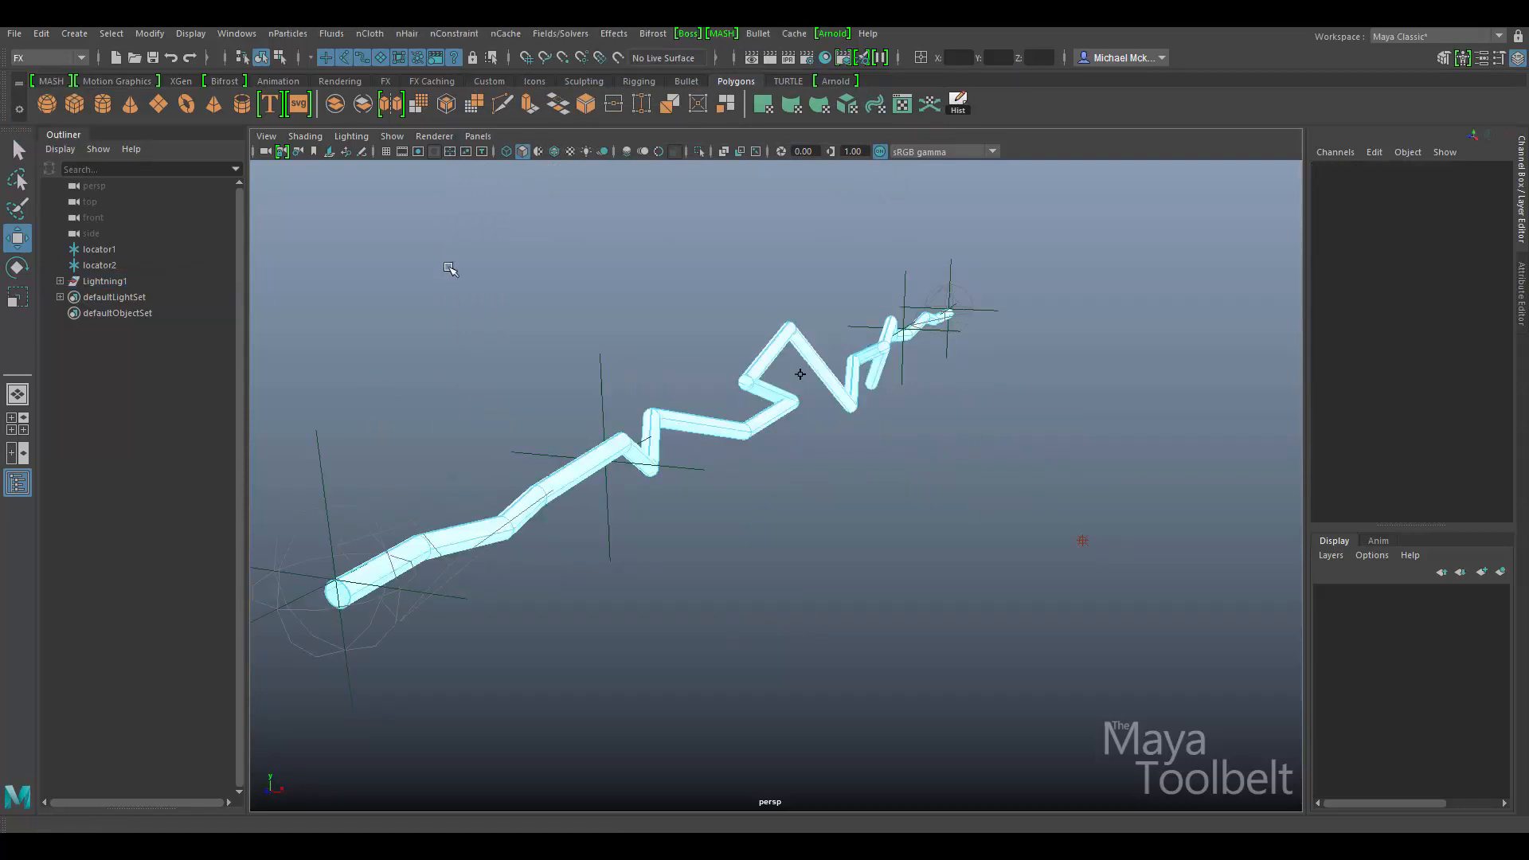
{"action": "left_click", "coordinate": [614, 34]}
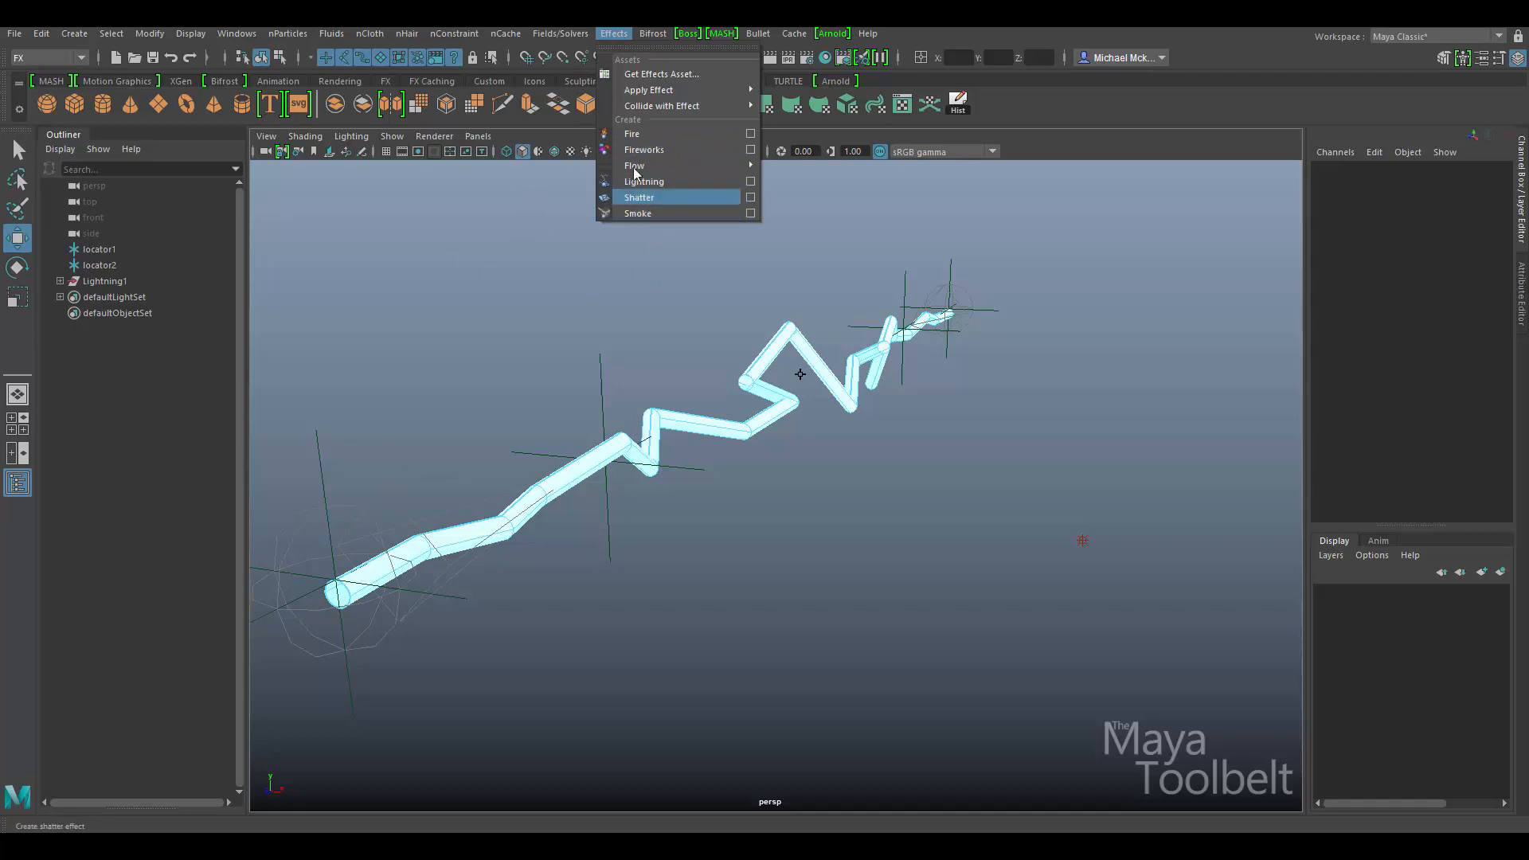
{"action": "left_click", "coordinate": [603, 33]}
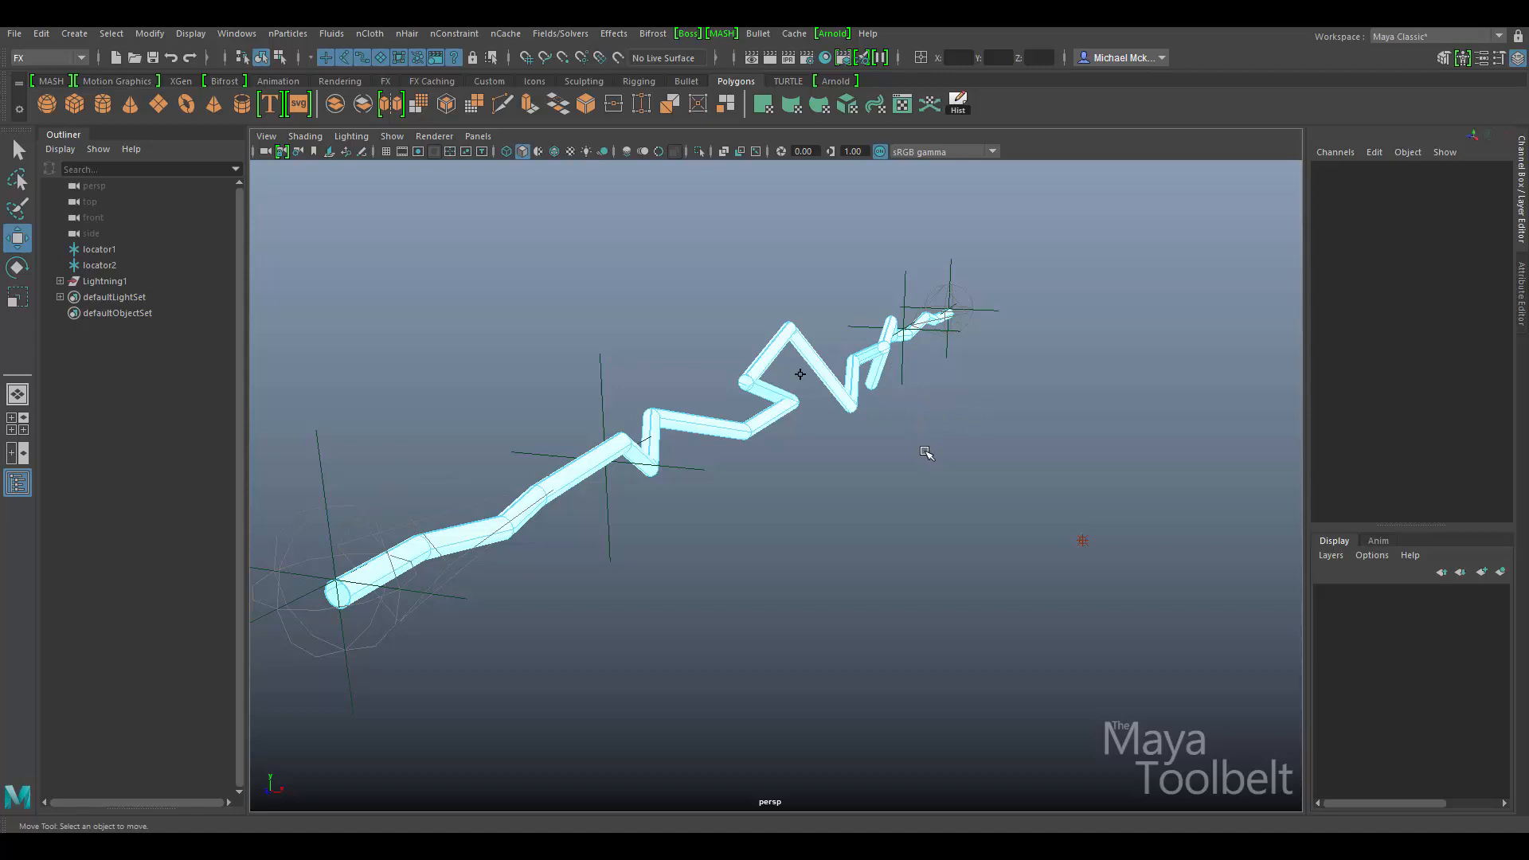
{"action": "left_click_drag", "start_coordinate": [932, 457], "coordinate": [962, 518], "text": "alt"}
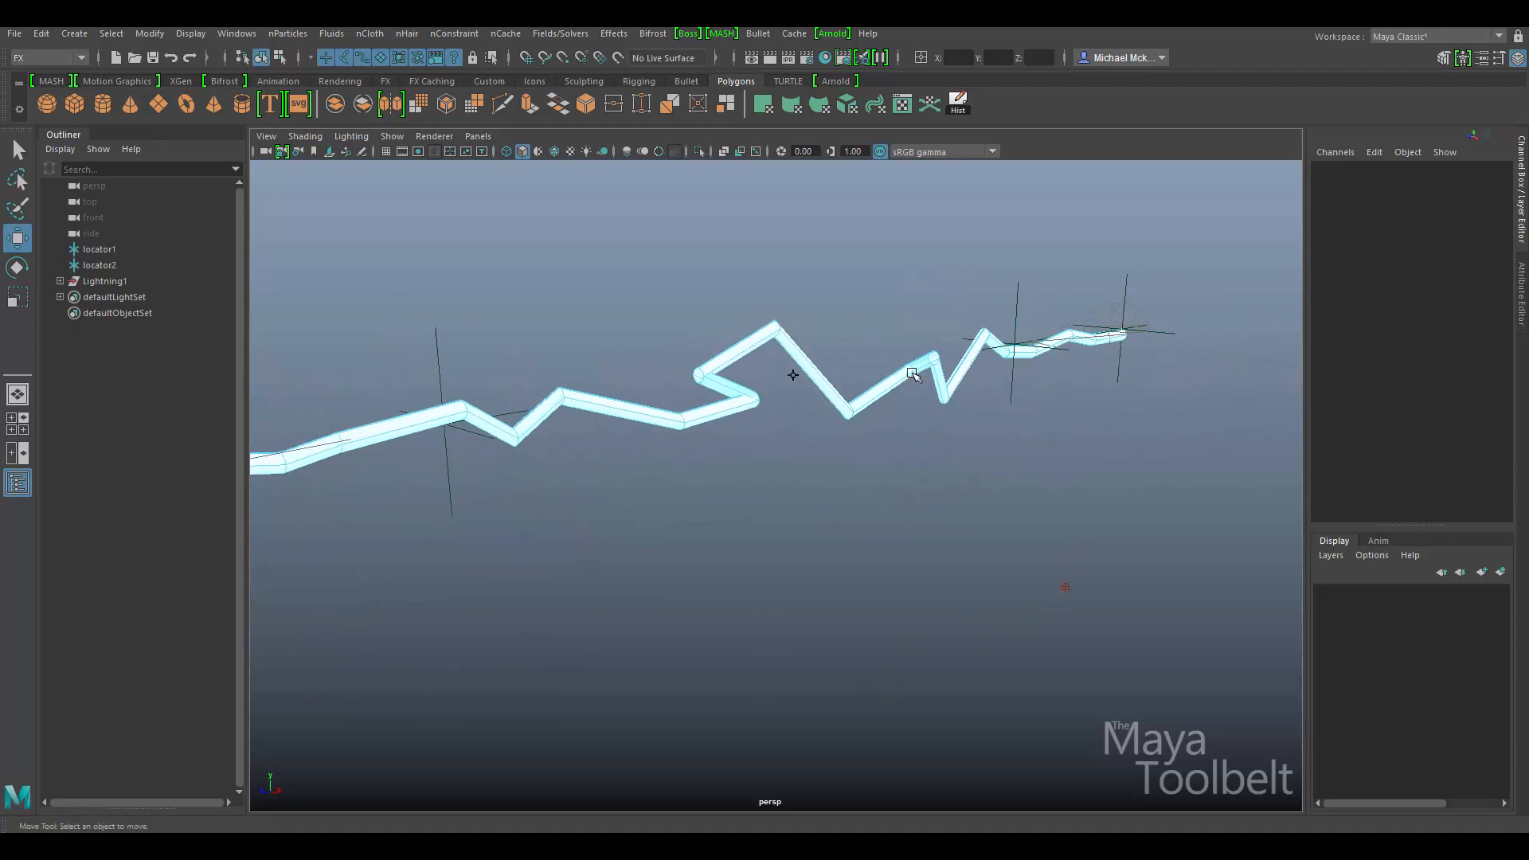
Step: Inspect the new lightning from several angles and select its point light in the viewport
{"action": "left_click_drag", "start_coordinate": [833, 523], "coordinate": [587, 487], "text": "alt"}
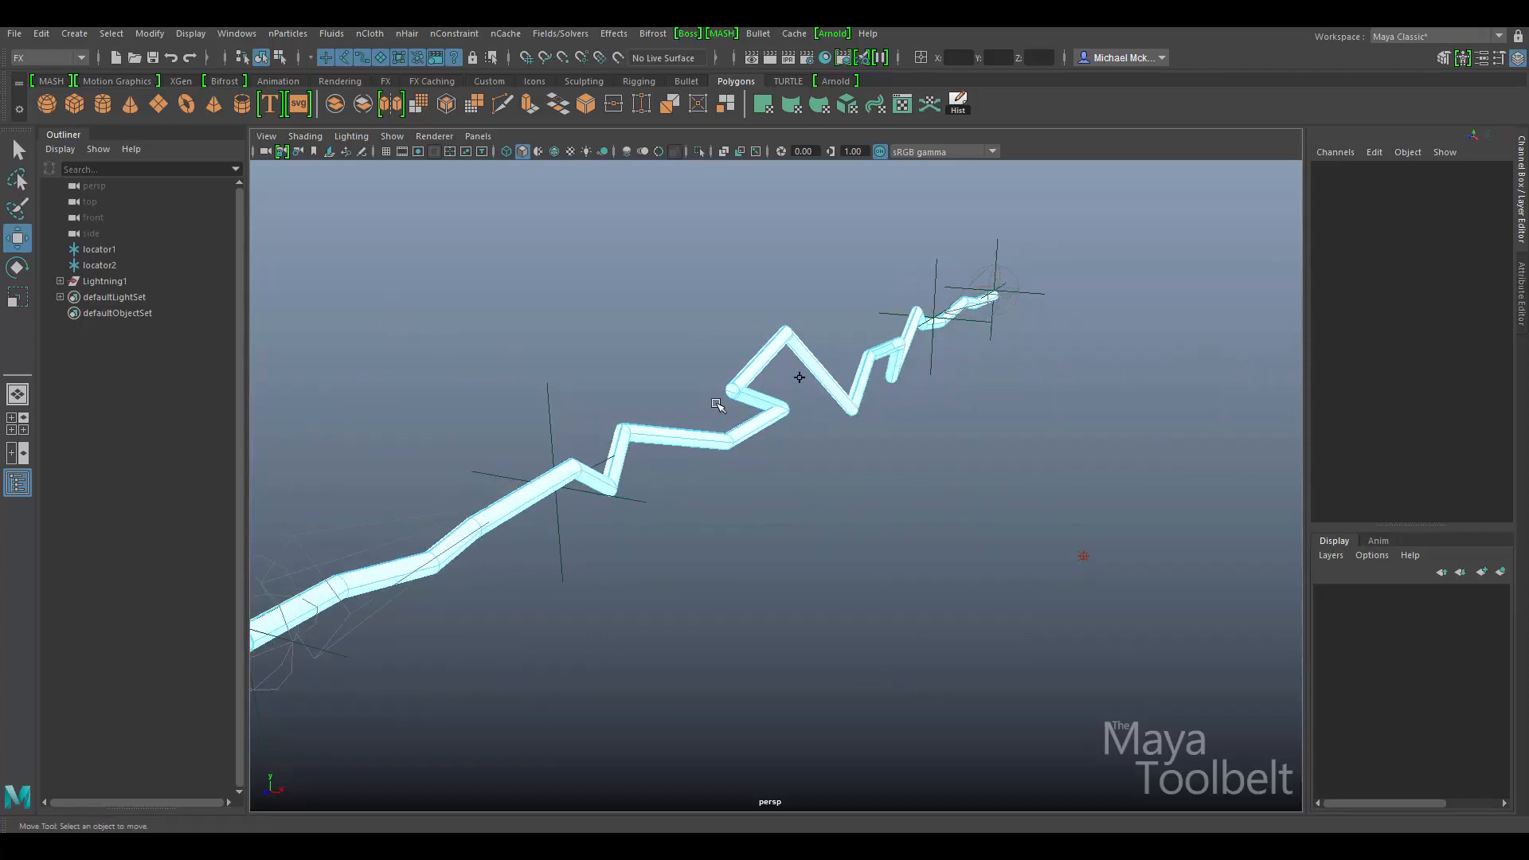
{"action": "left_click_drag", "start_coordinate": [1021, 437], "coordinate": [705, 472], "text": "alt"}
{"action": "right_click_drag", "start_coordinate": [705, 472], "coordinate": [625, 455], "text": "alt"}
{"action": "left_click_drag", "start_coordinate": [918, 466], "coordinate": [905, 513], "text": "alt"}
{"action": "left_click_drag", "start_coordinate": [849, 590], "coordinate": [1006, 689]}
{"action": "left_click_drag", "start_coordinate": [1001, 583], "coordinate": [1034, 559], "text": "alt"}
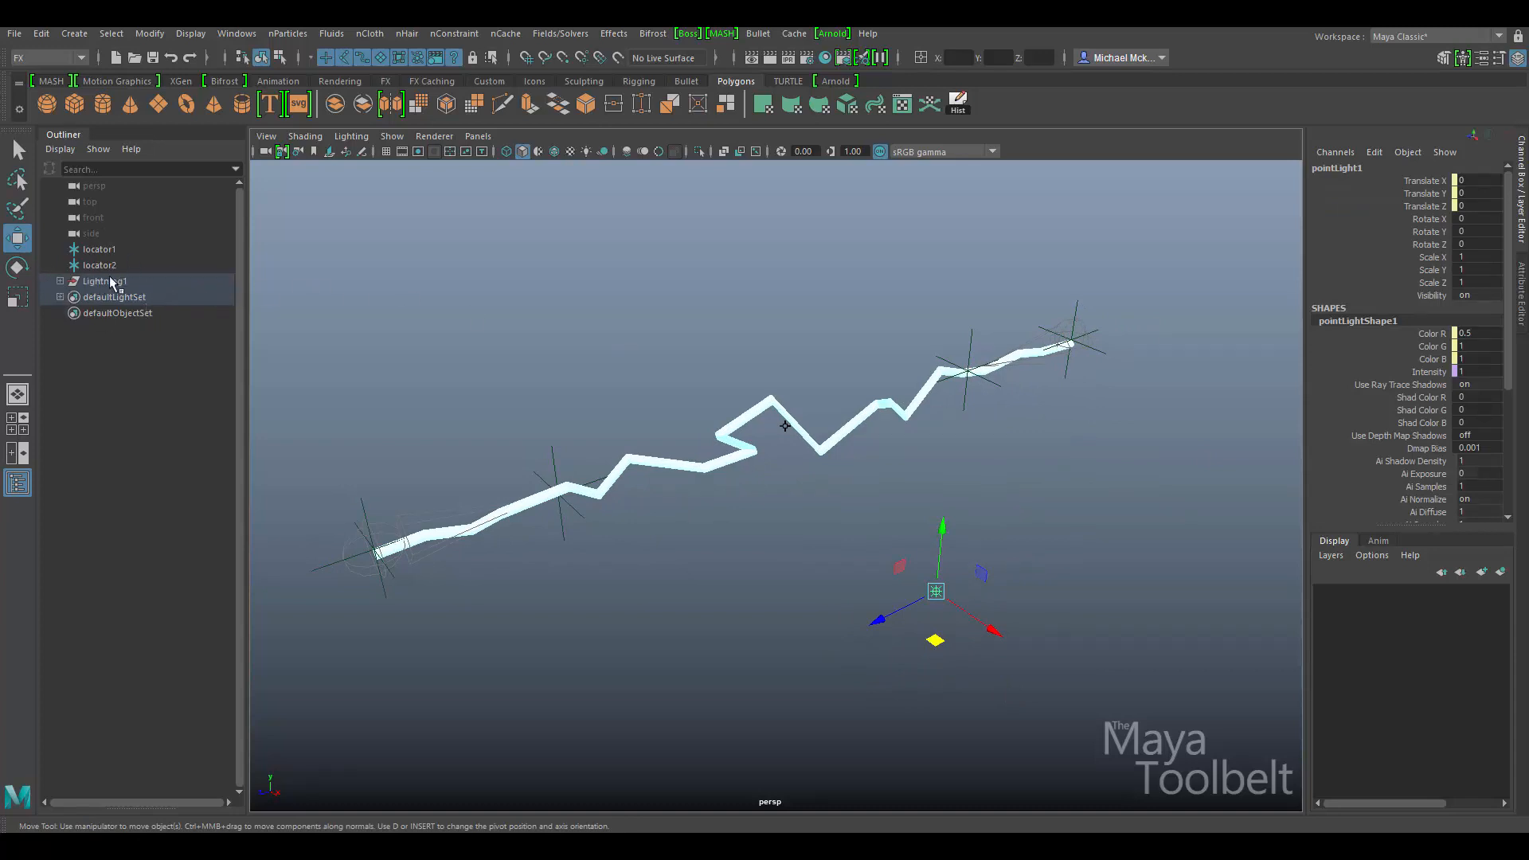
Step: Expand the Lightning1 group in the Outliner and examine its fromControl1, toControl1 and controlGeometries1 subgroups
{"action": "left_click", "coordinate": [184, 283]}
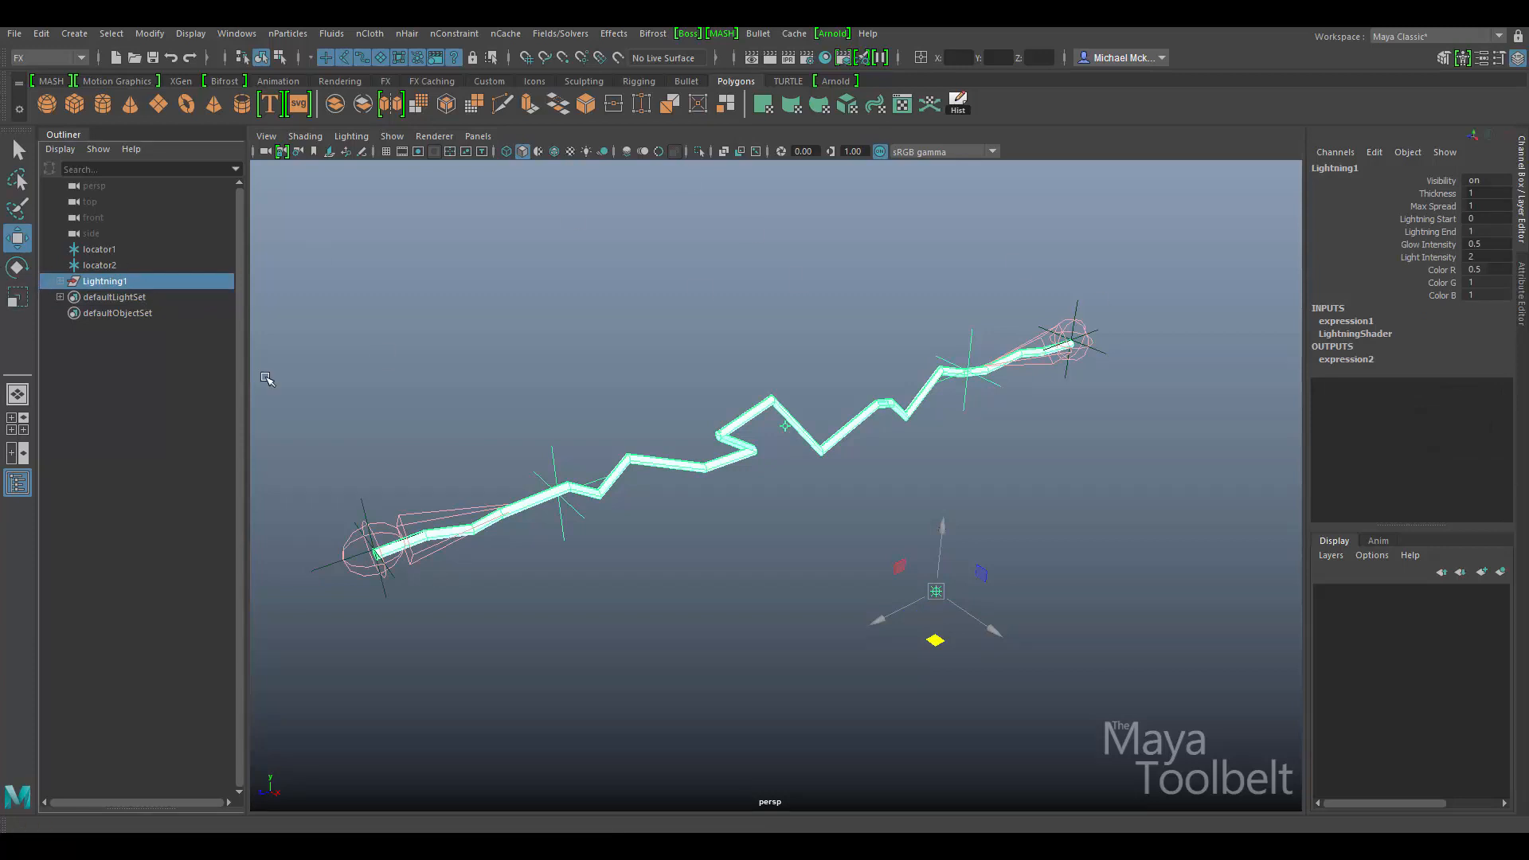
{"action": "left_click", "coordinate": [60, 281]}
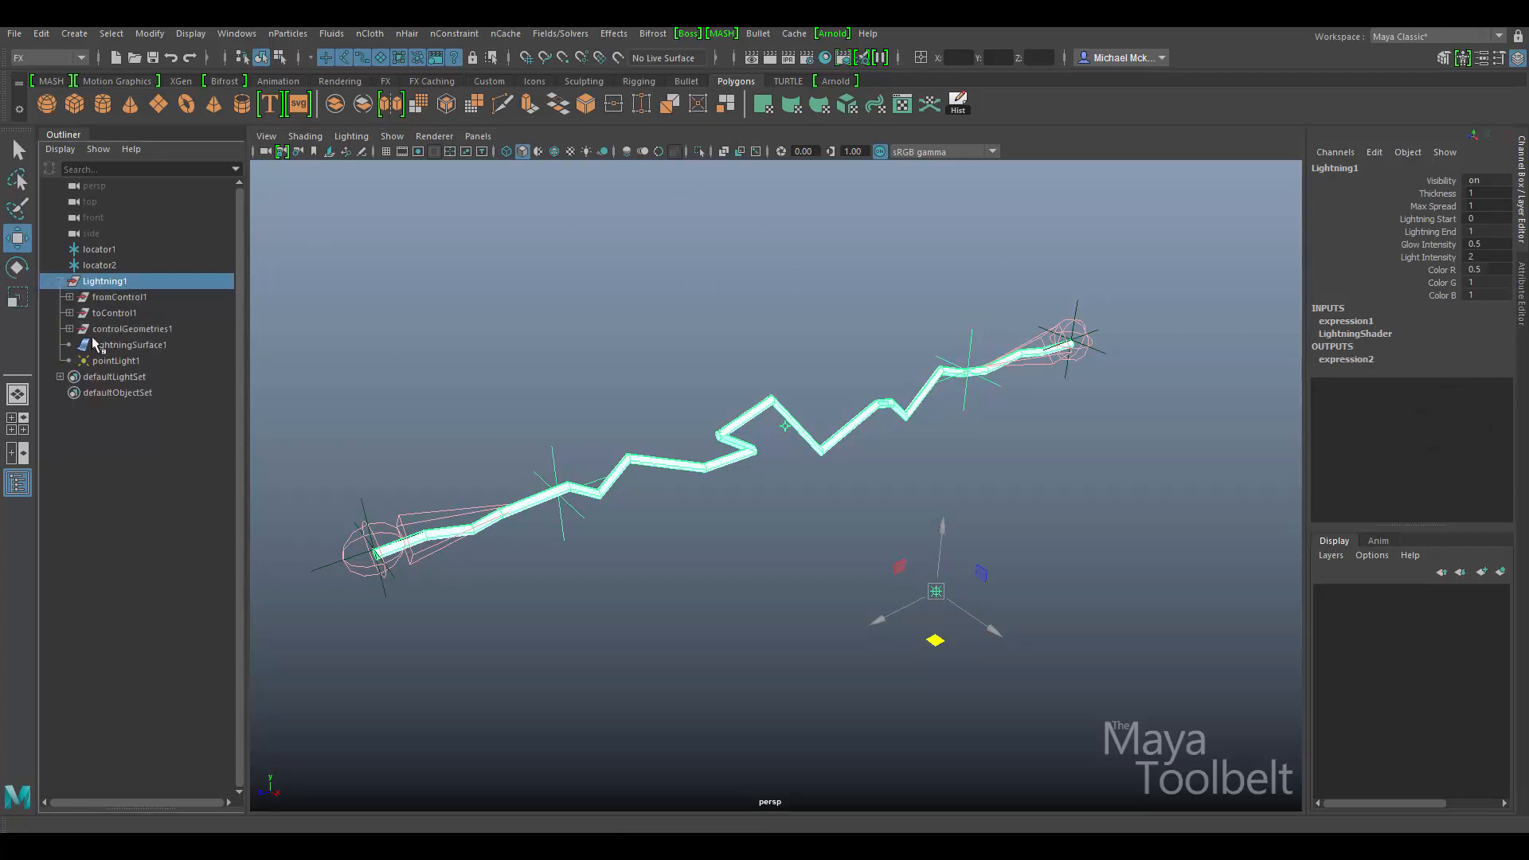
{"action": "left_click", "coordinate": [115, 297]}
{"action": "left_click", "coordinate": [120, 313]}
{"action": "left_click", "coordinate": [130, 329]}
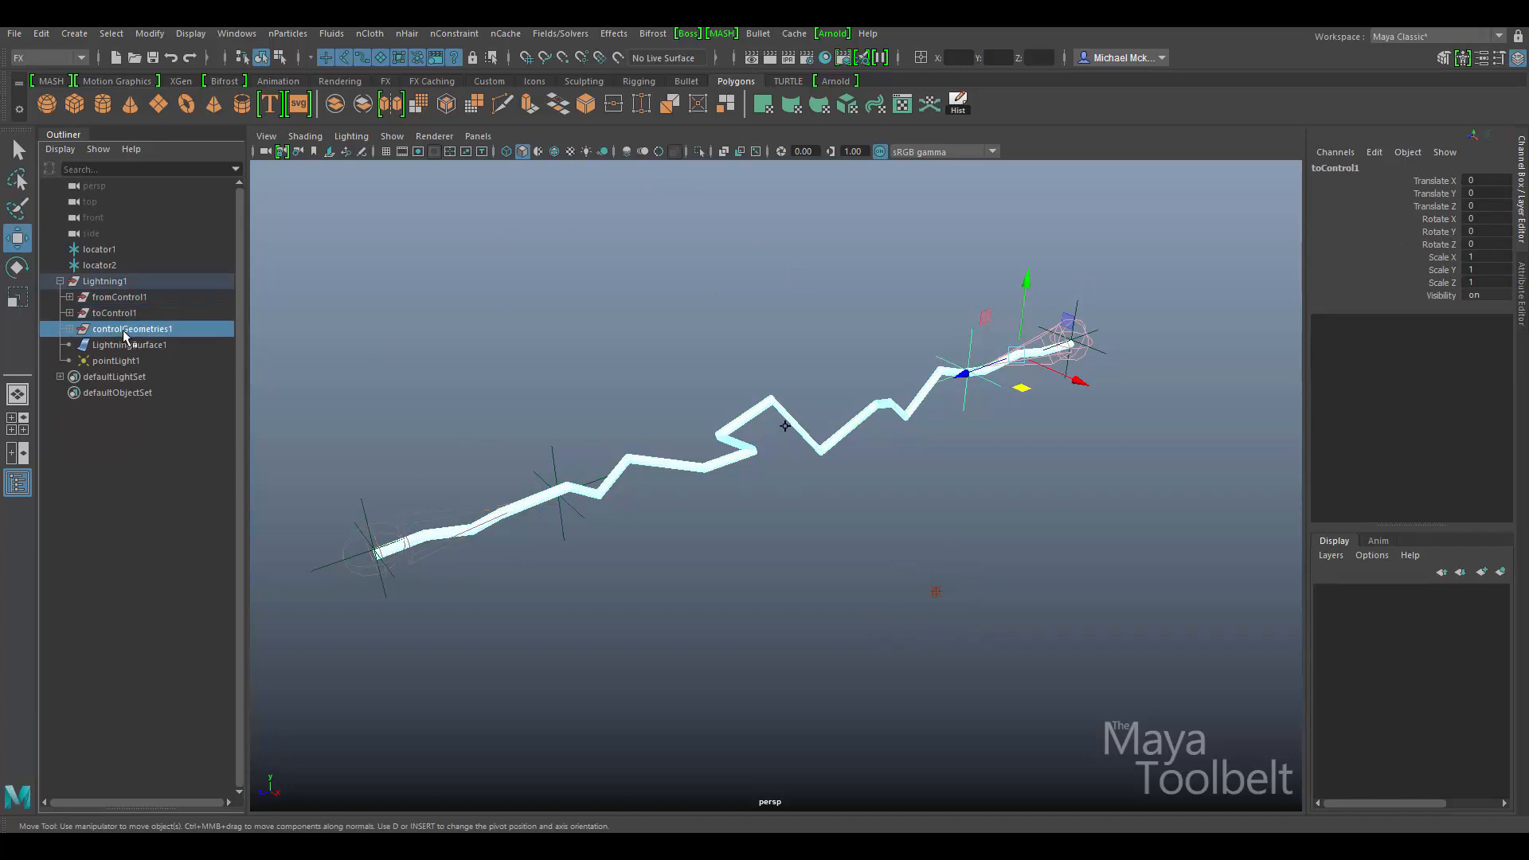
{"action": "left_click", "coordinate": [131, 298]}
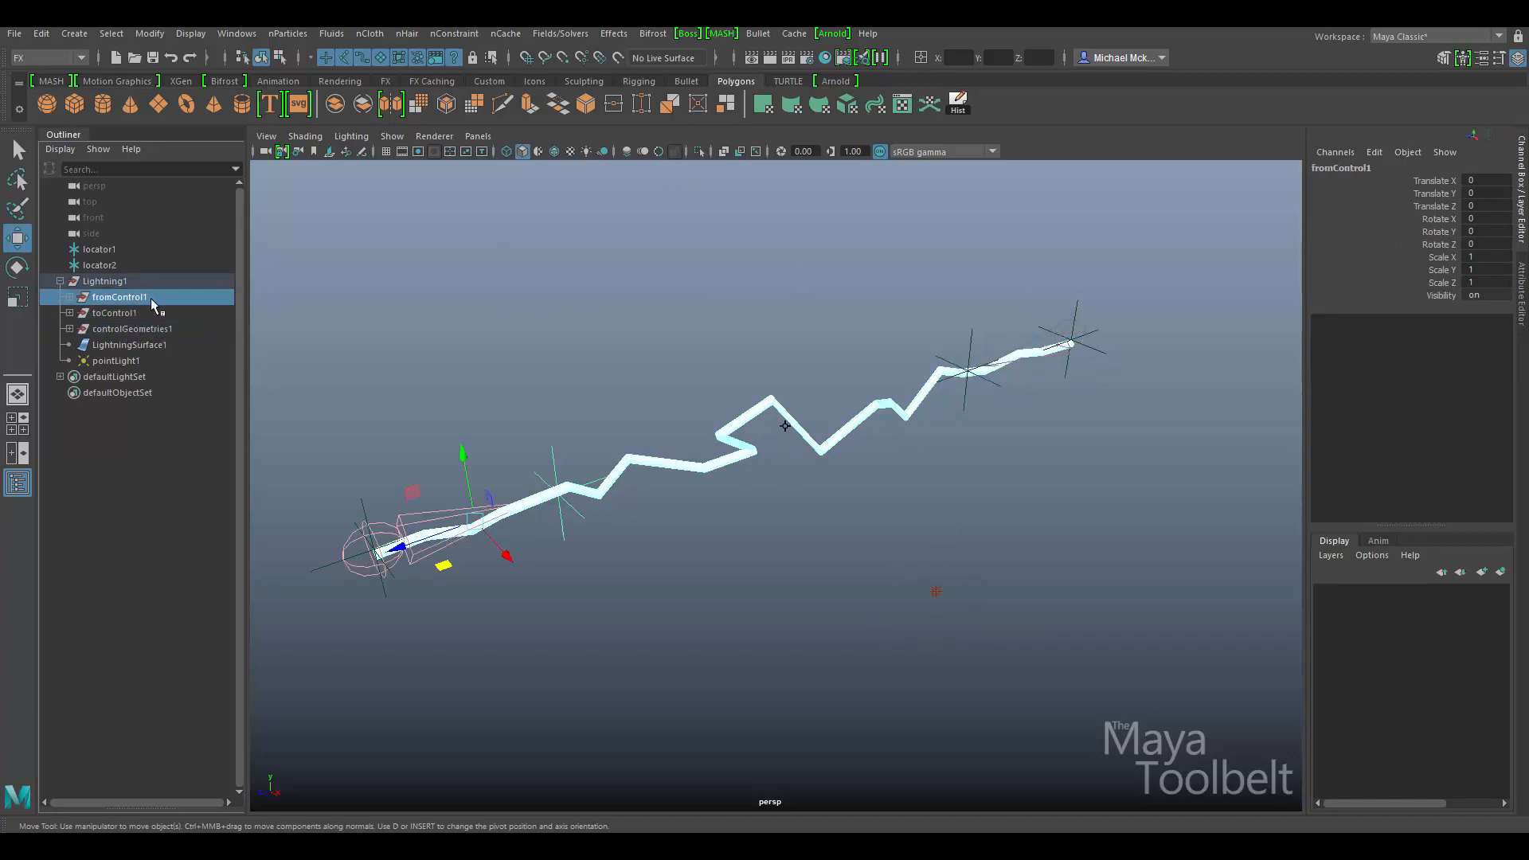
{"action": "left_click", "coordinate": [156, 314]}
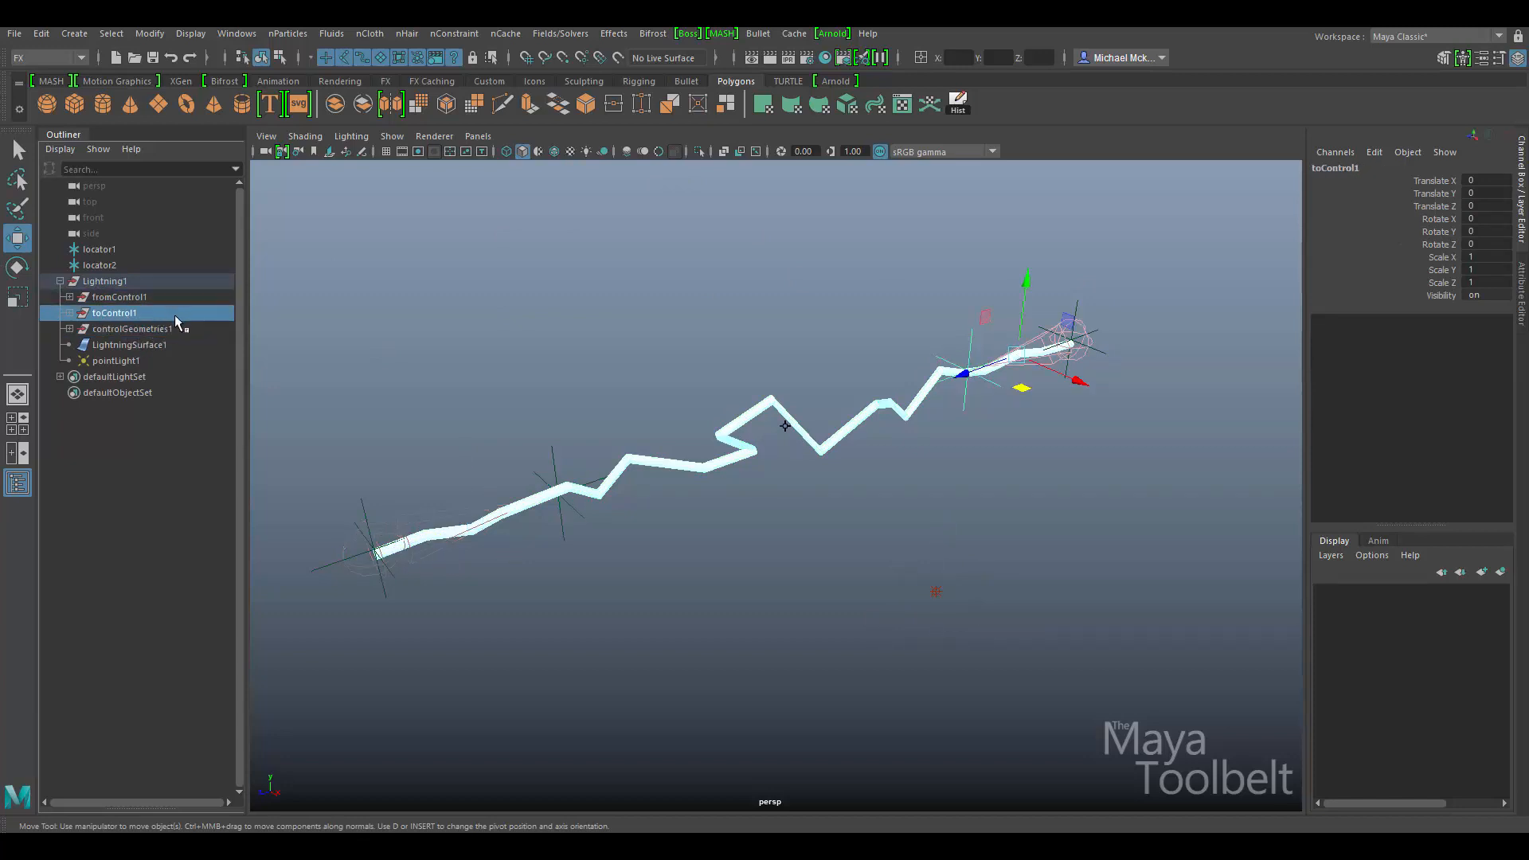
{"action": "left_click", "coordinate": [137, 329]}
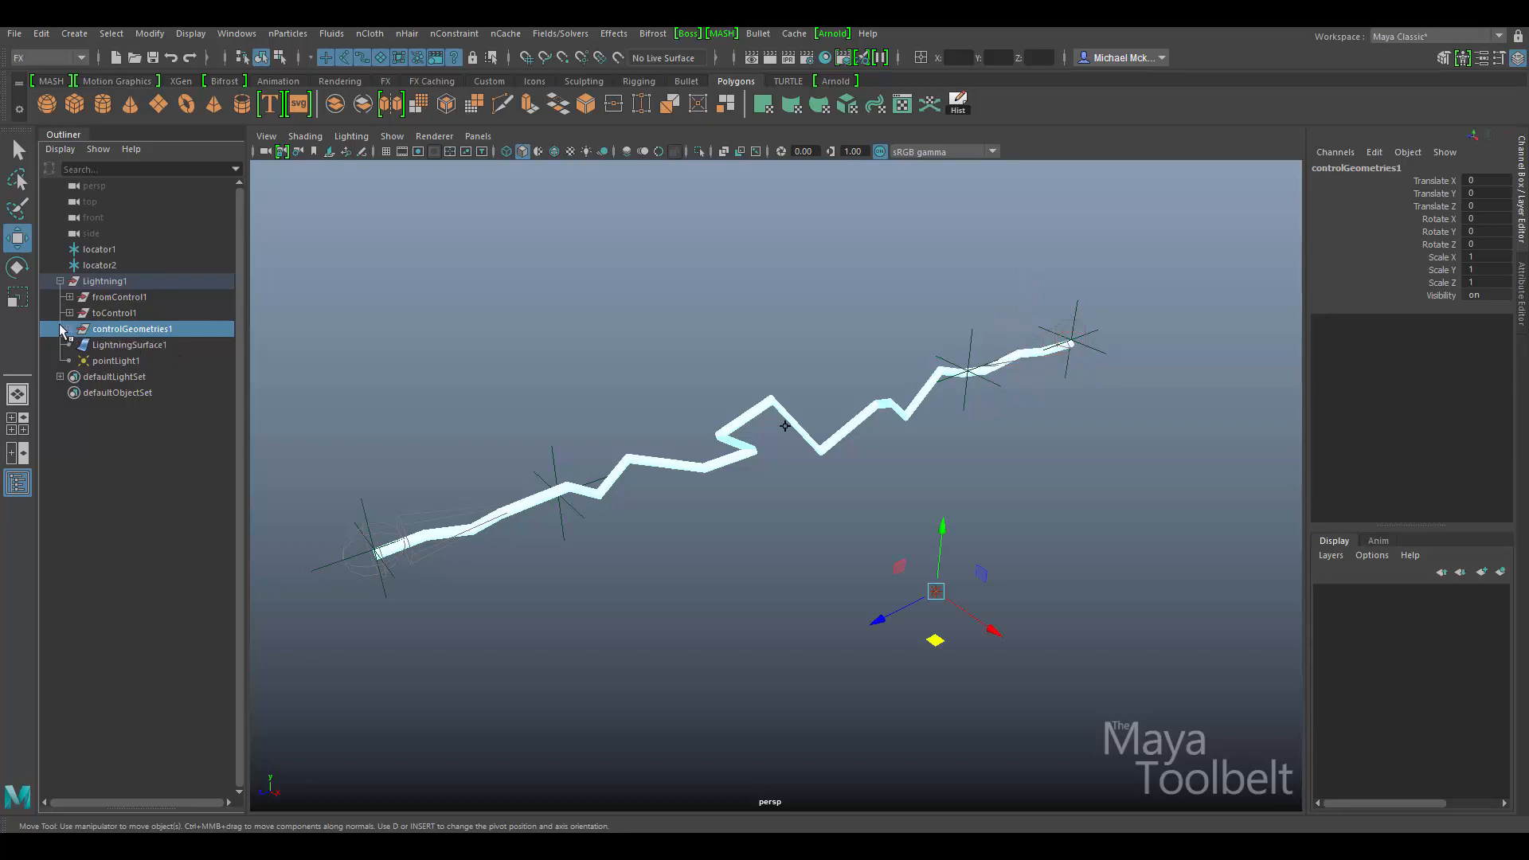
Step: Examine the curves inside controlGeometries1 and the joints and points inside both control groups, then collapse all three subgroups
{"action": "left_click", "coordinate": [69, 329]}
{"action": "left_click", "coordinate": [140, 345]}
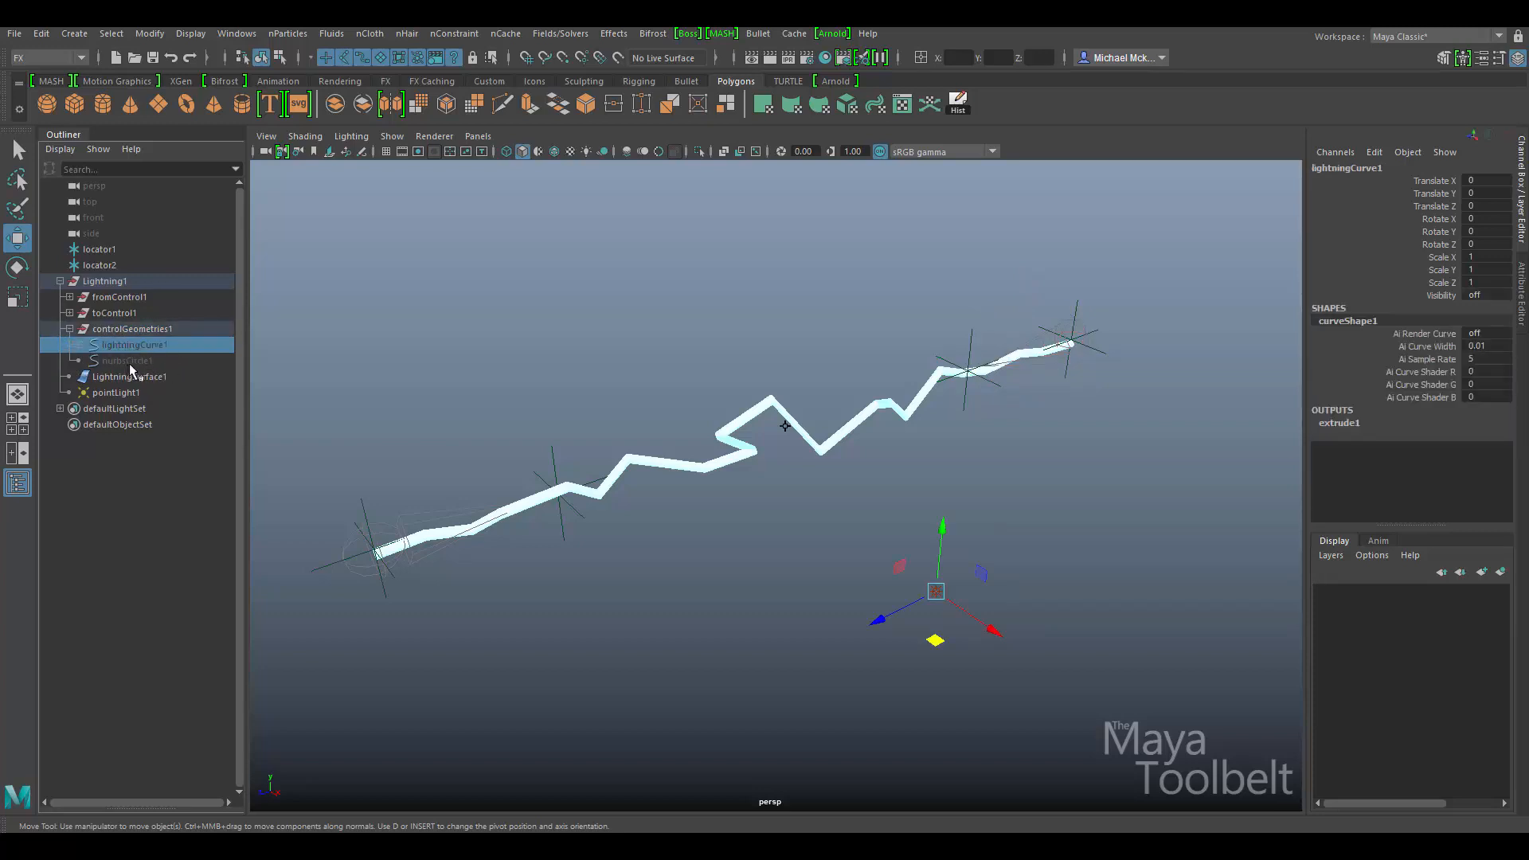
{"action": "left_click", "coordinate": [127, 361]}
{"action": "left_click", "coordinate": [79, 345]}
{"action": "left_click", "coordinate": [69, 313]}
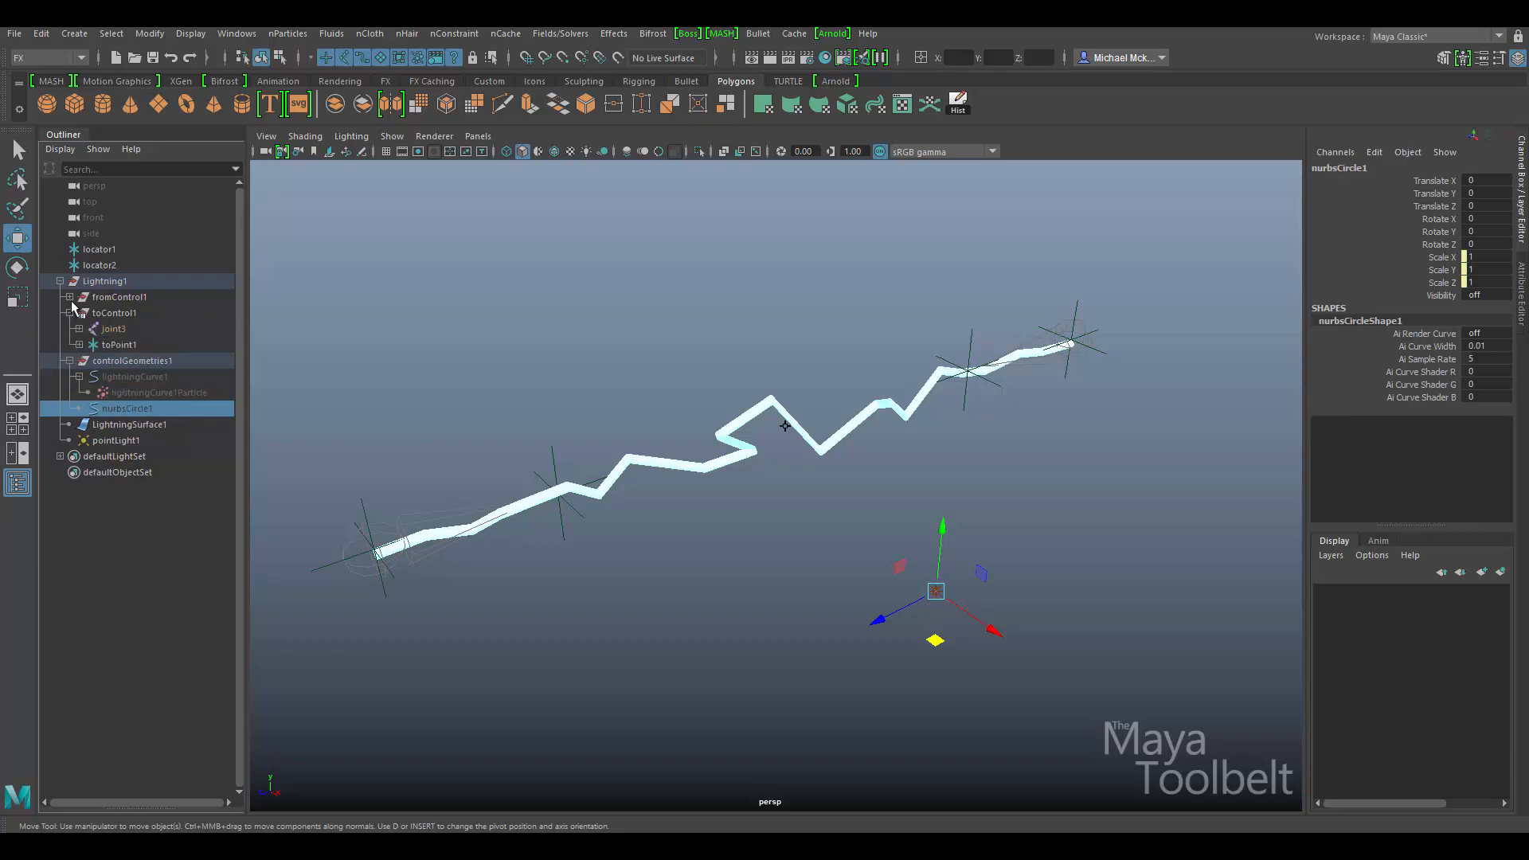
{"action": "left_click", "coordinate": [69, 297]}
{"action": "left_click", "coordinate": [79, 313]}
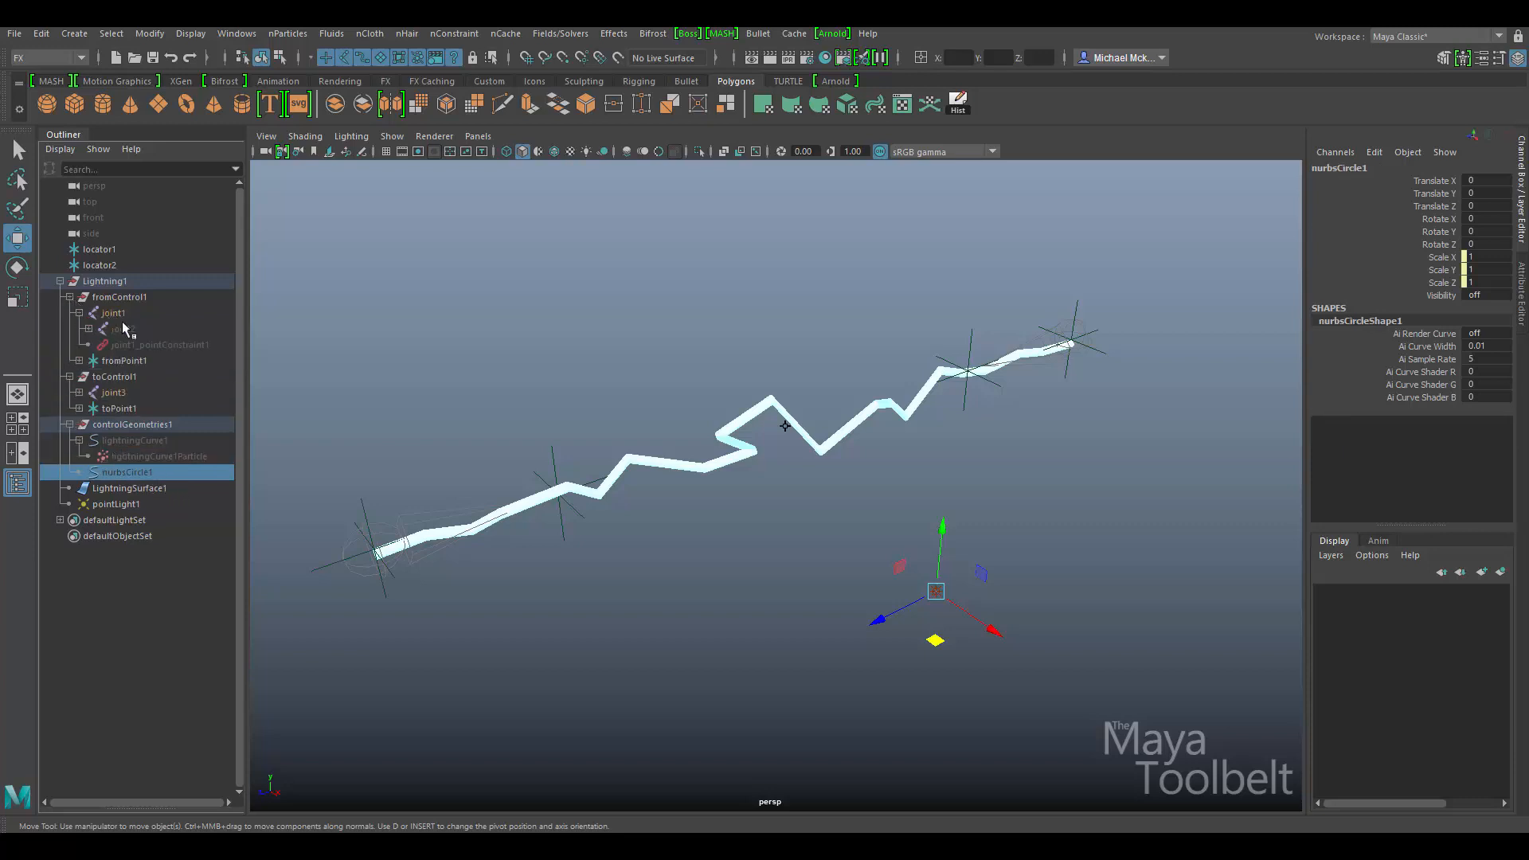
{"action": "left_click", "coordinate": [79, 313]}
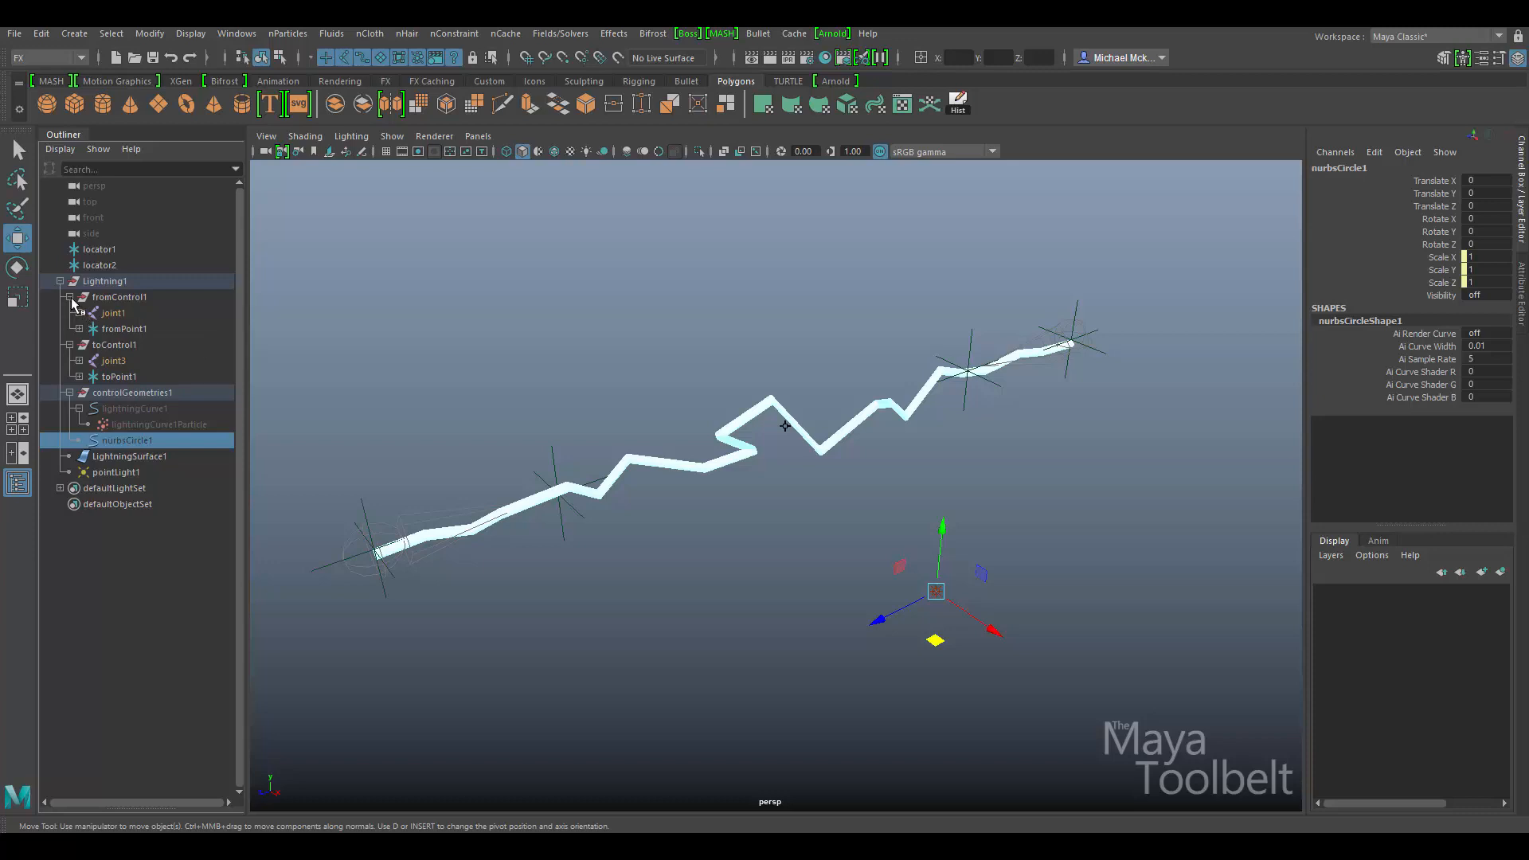
{"action": "left_click", "coordinate": [69, 297]}
{"action": "left_click", "coordinate": [69, 313]}
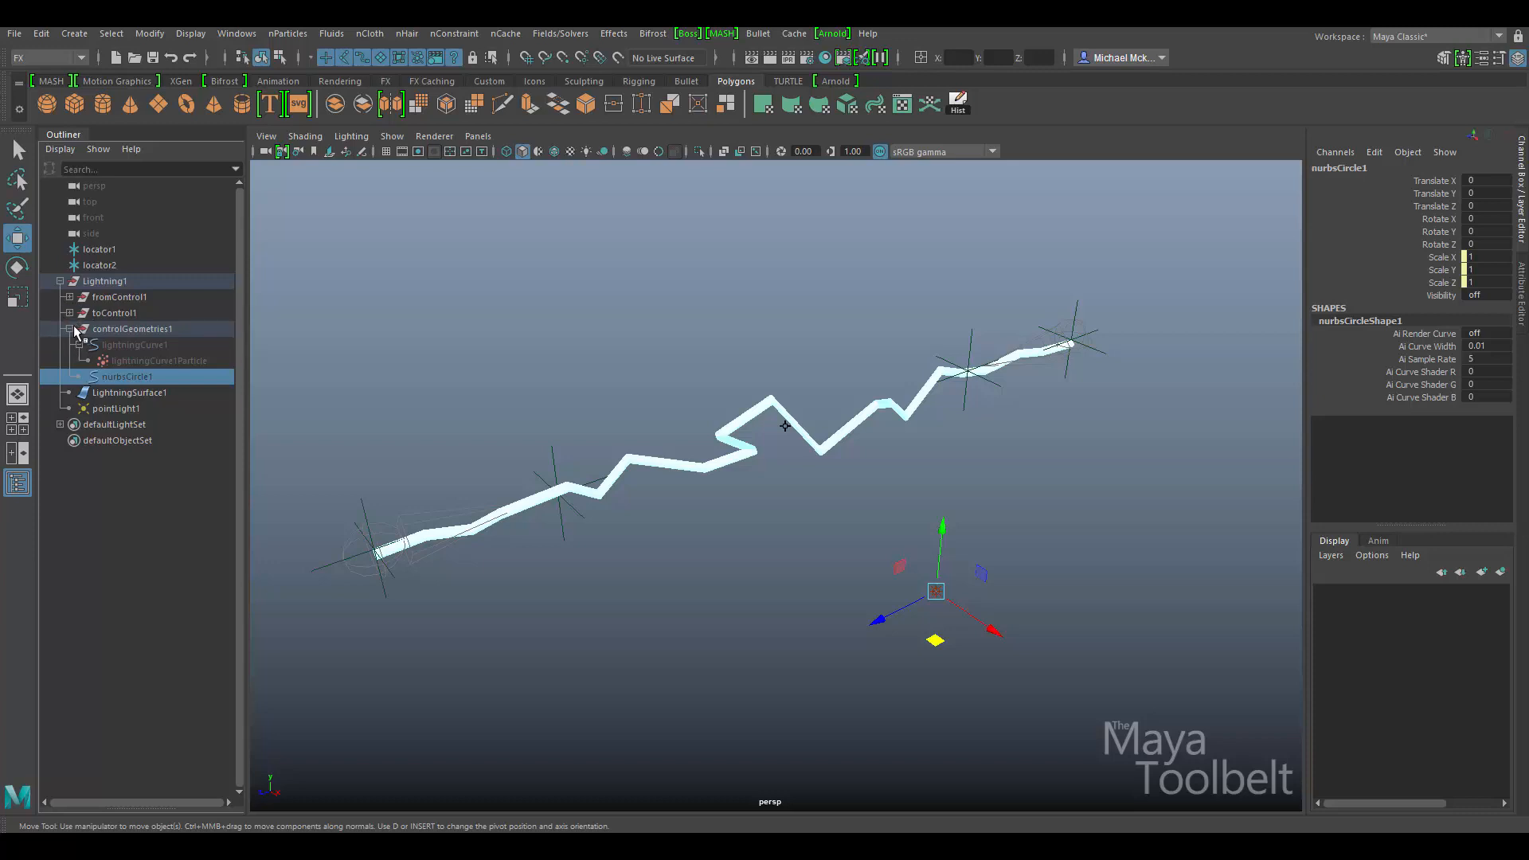
{"action": "left_click", "coordinate": [70, 329]}
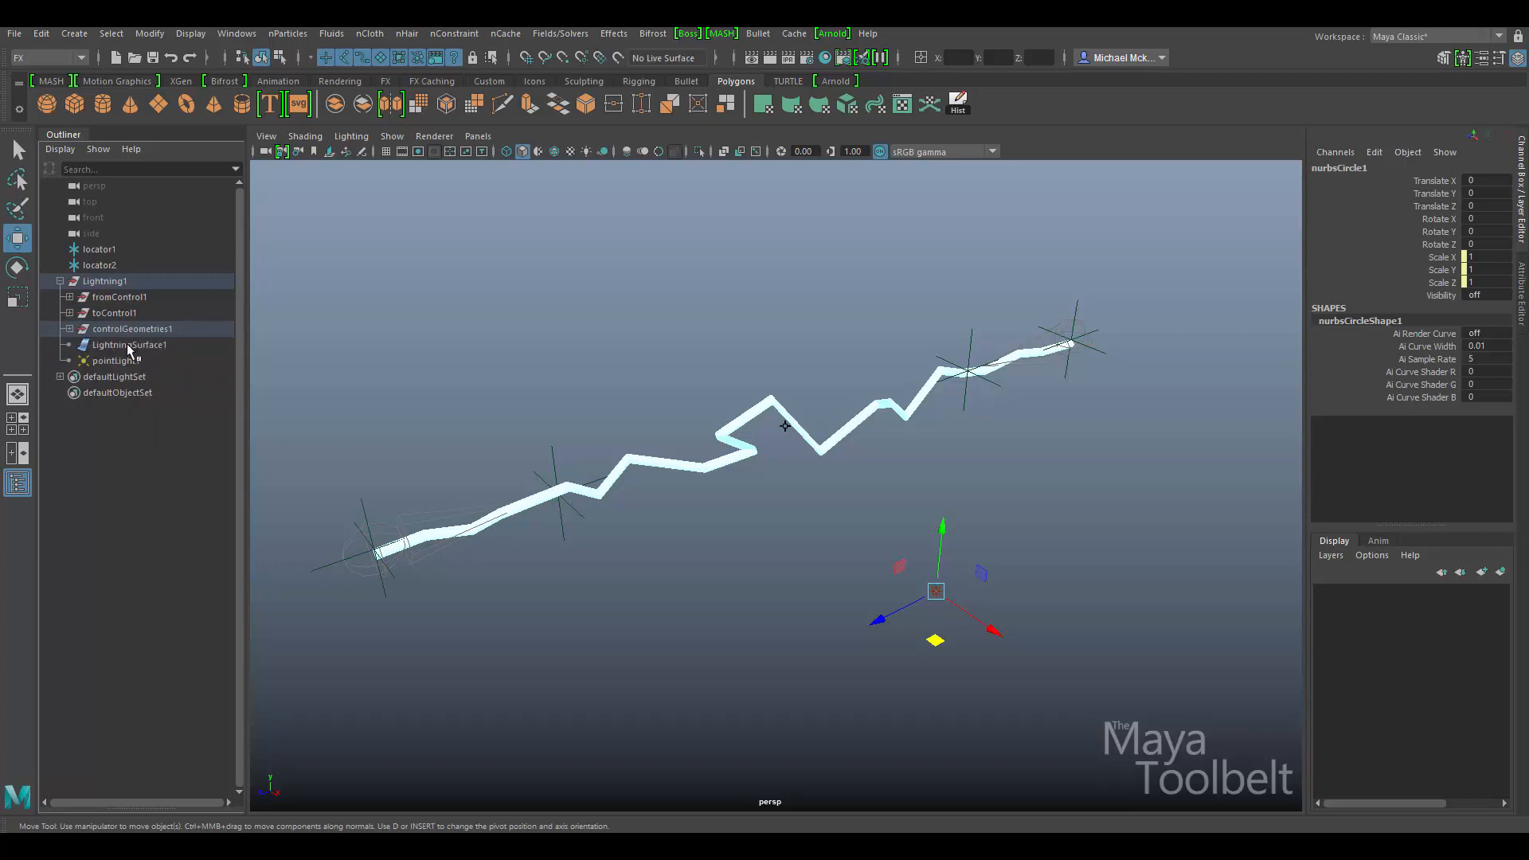
Step: Select each of the lightning's two direction handles and two end locators in the viewport to identify the controls
{"action": "left_click_drag", "start_coordinate": [802, 313], "coordinate": [850, 301], "text": "alt"}
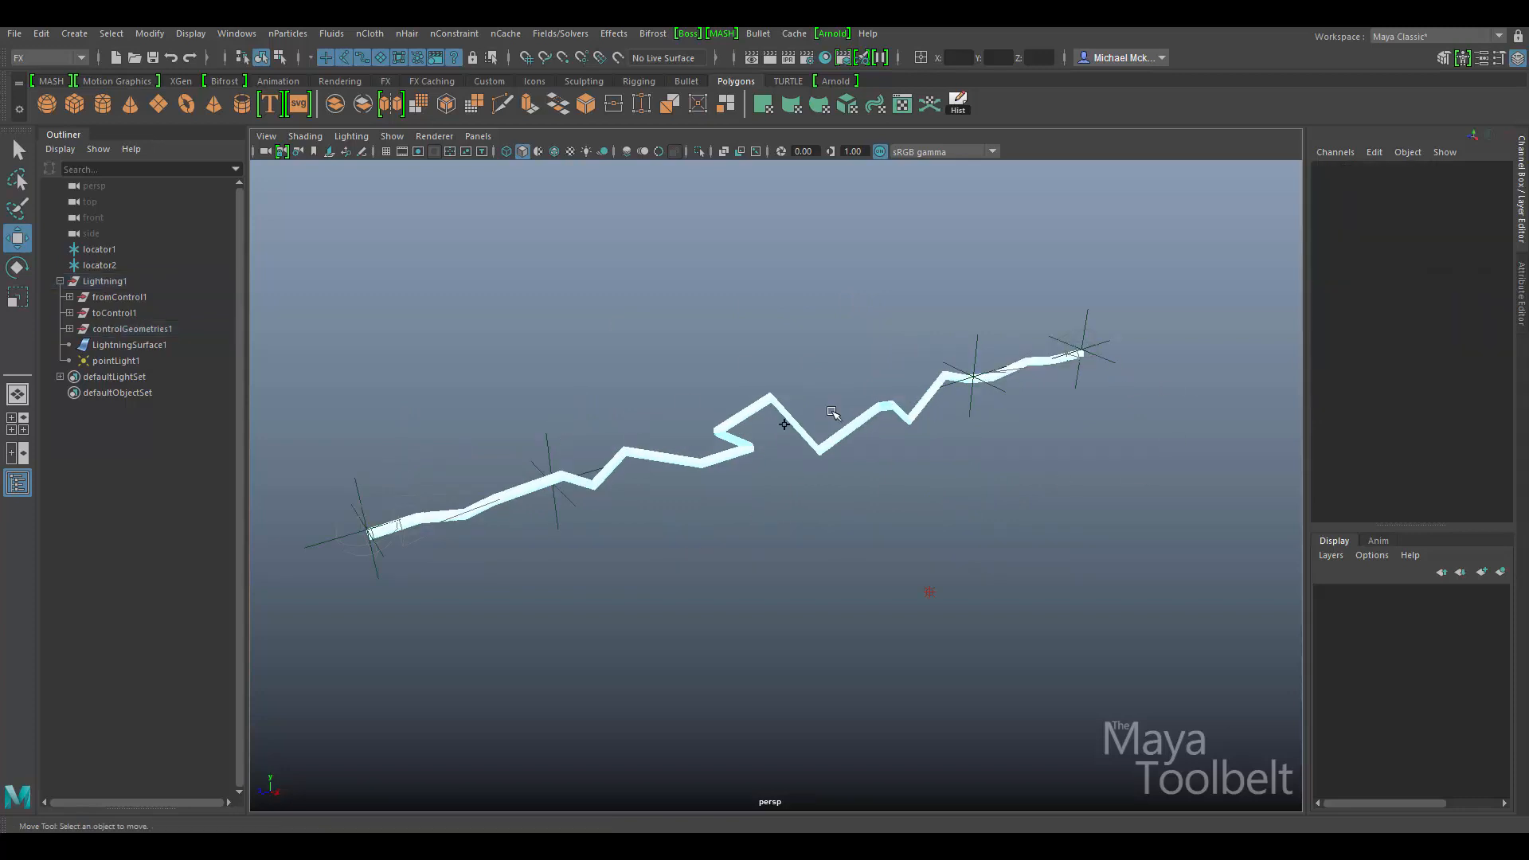
{"action": "left_click", "coordinate": [548, 436]}
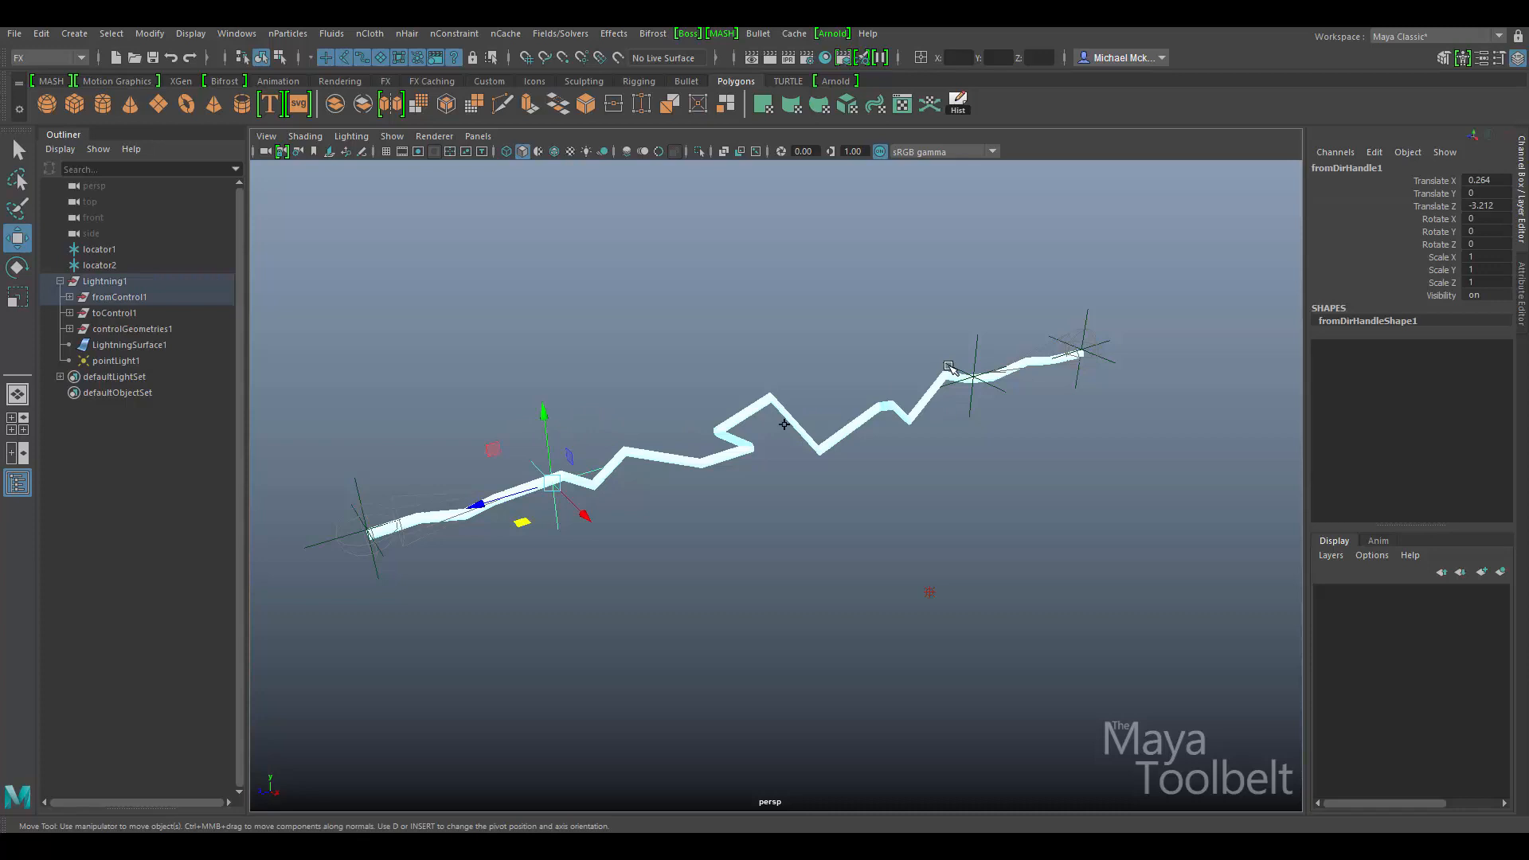
{"action": "left_click", "coordinate": [984, 347]}
{"action": "left_click_drag", "start_coordinate": [359, 444], "coordinate": [387, 495]}
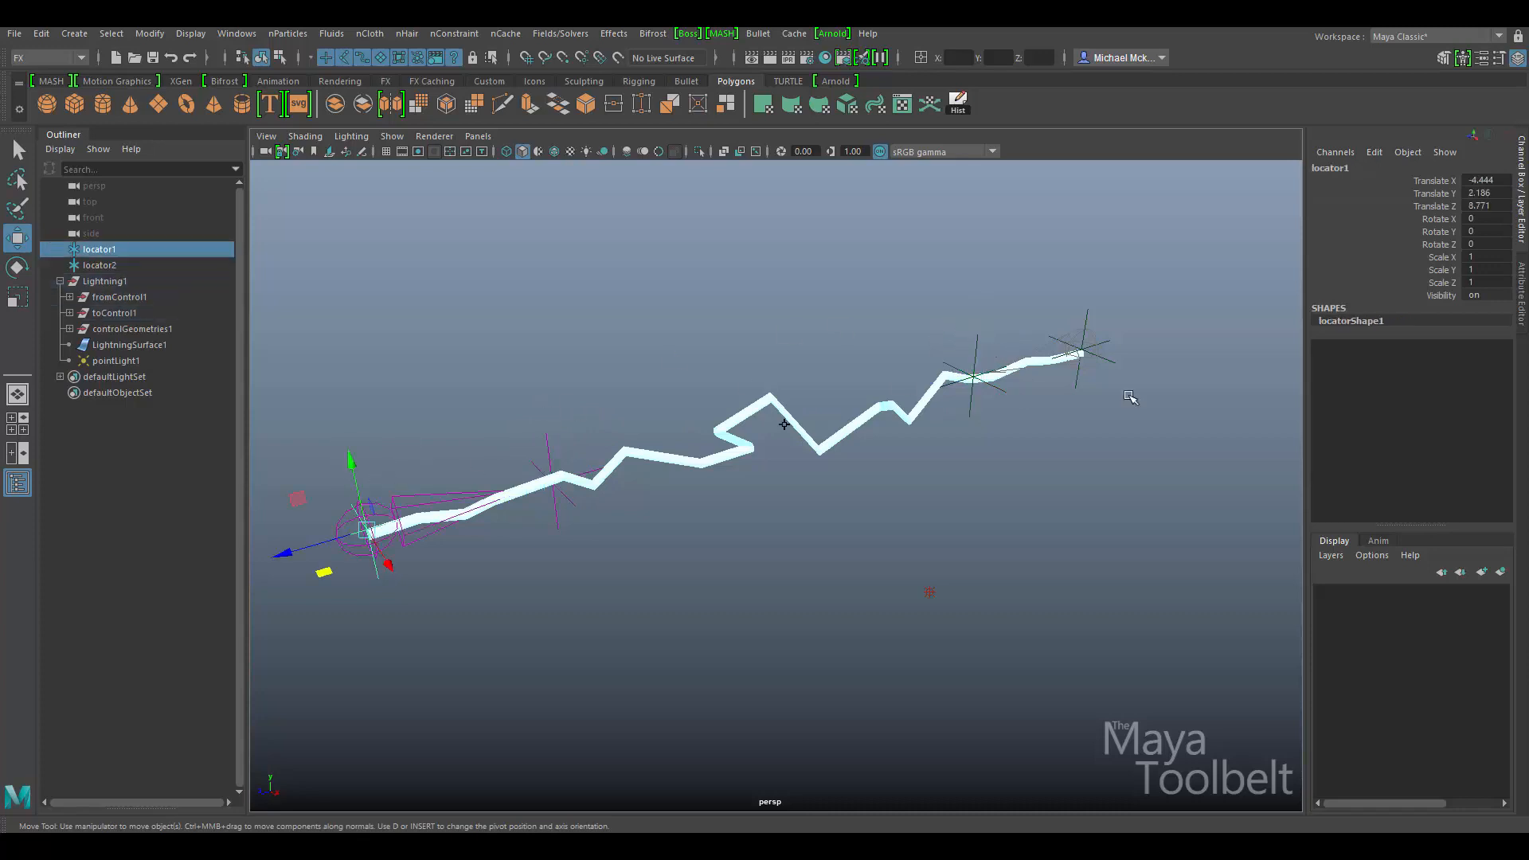
{"action": "left_click_drag", "start_coordinate": [1069, 296], "coordinate": [1100, 321]}
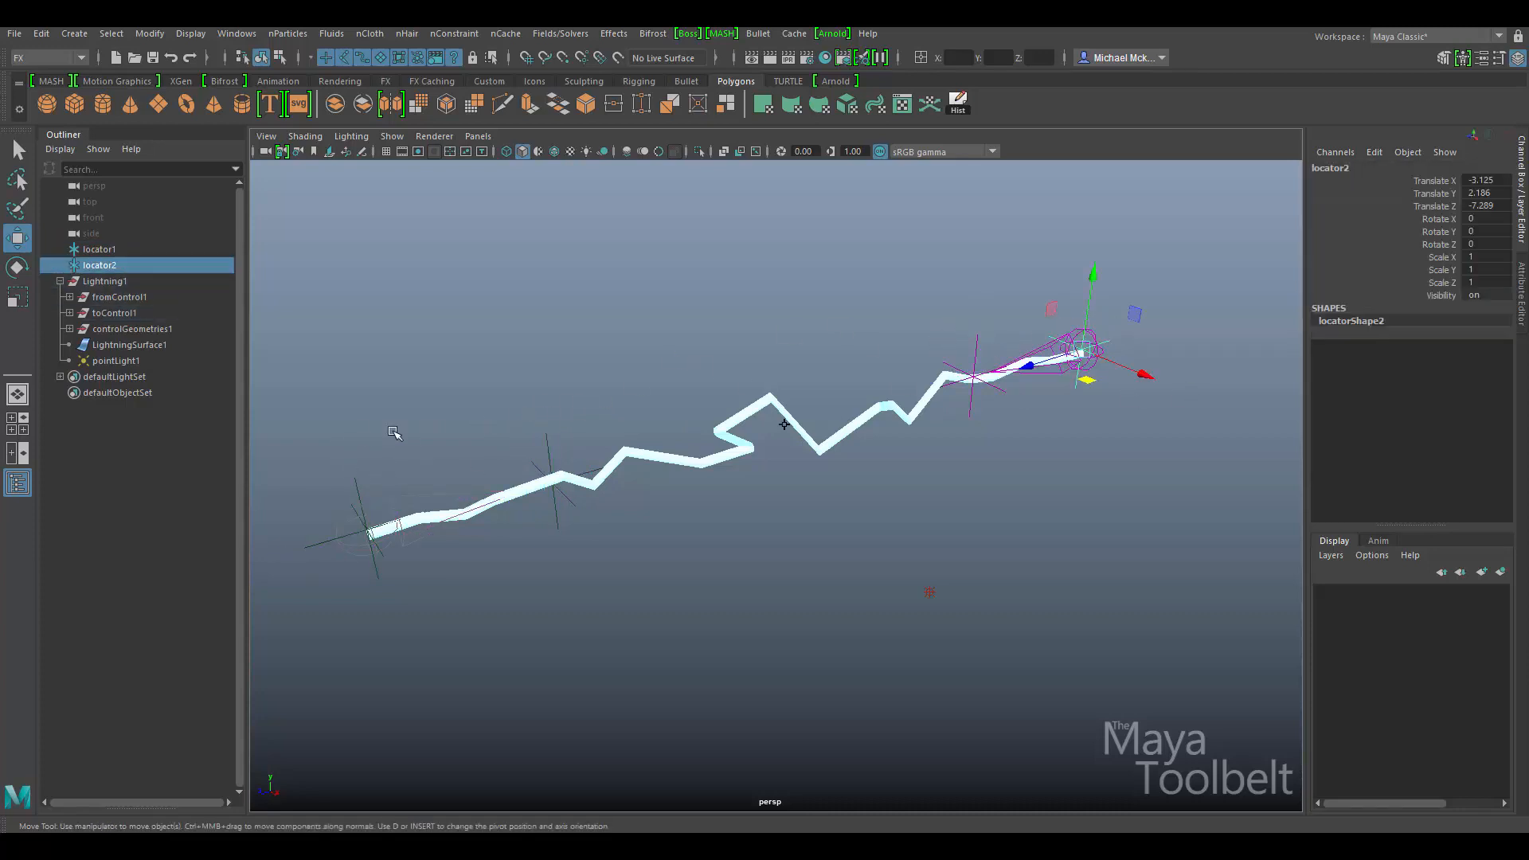
{"action": "left_click_drag", "start_coordinate": [329, 447], "coordinate": [385, 497]}
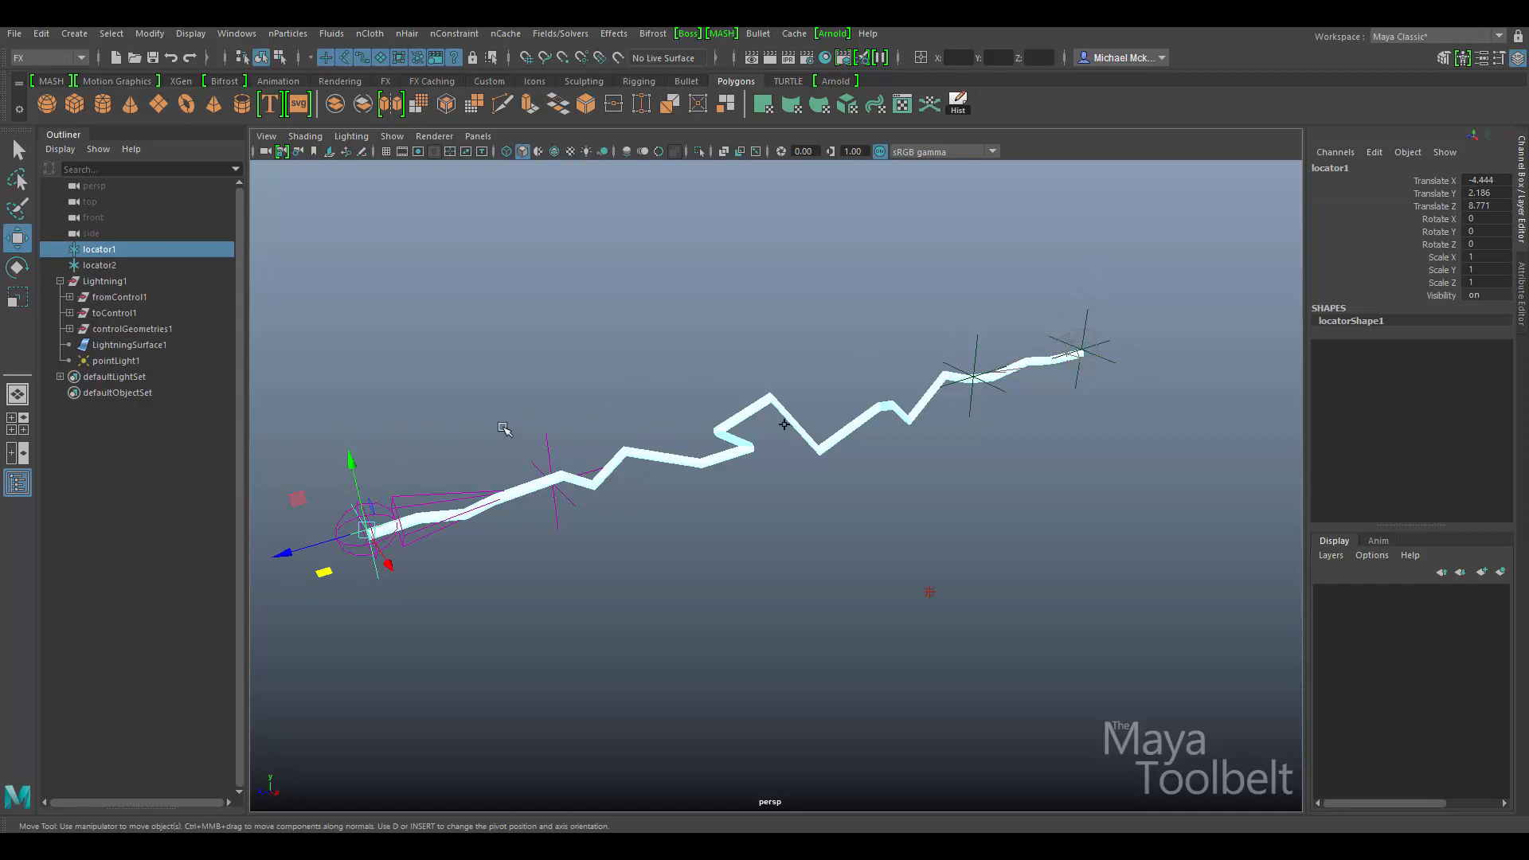
{"action": "left_click_drag", "start_coordinate": [504, 429], "coordinate": [555, 451]}
{"action": "left_click_drag", "start_coordinate": [948, 335], "coordinate": [999, 359]}
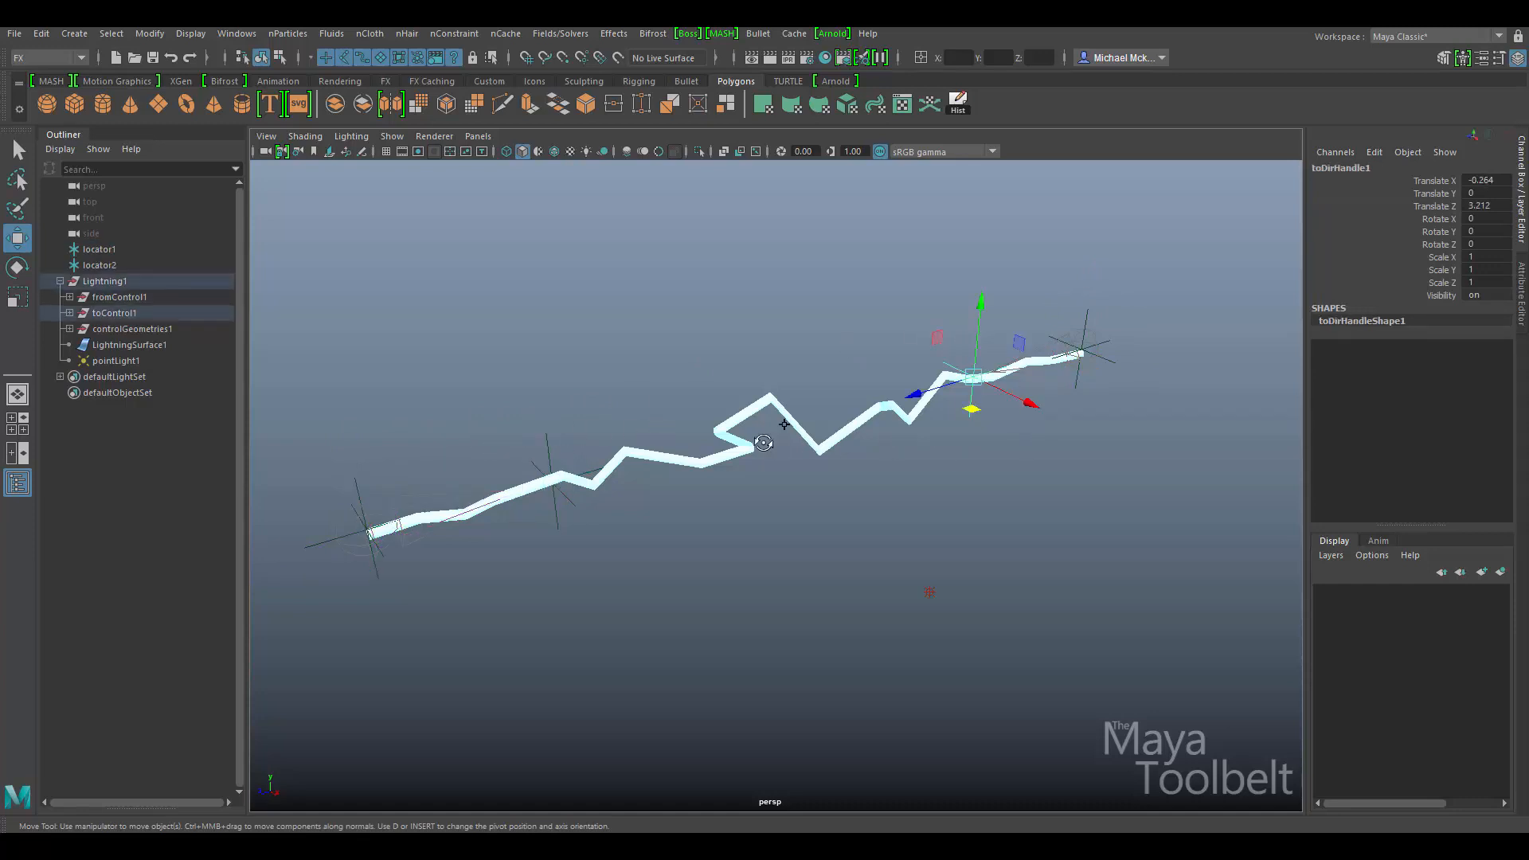
Step: Move locator1 down and outward to about Y -3.7, Z 12.4, stretching the lightning's start
{"action": "left_click_drag", "start_coordinate": [764, 443], "coordinate": [727, 415], "text": "alt"}
{"action": "mouse_move", "coordinate": [674, 336]}
{"action": "left_mouse_down", "text": "alt"}
{"action": "mouse_move", "coordinate": [706, 357]}
{"action": "mouse_move", "coordinate": [876, 319]}
{"action": "mouse_move", "coordinate": [685, 343]}
{"action": "left_mouse_up", "text": "alt"}
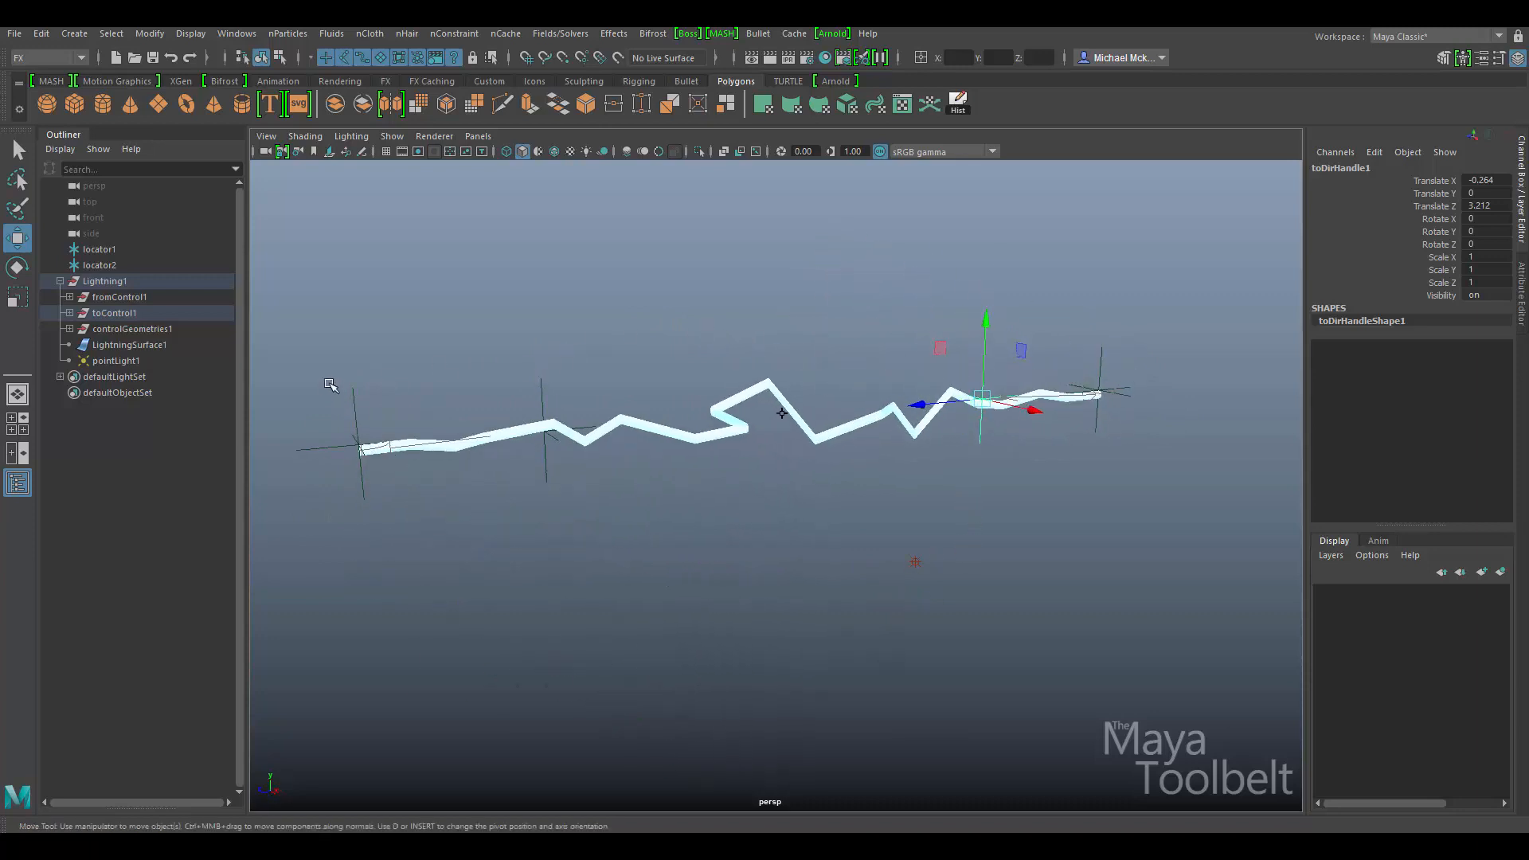
{"action": "left_click_drag", "start_coordinate": [329, 384], "coordinate": [365, 396]}
{"action": "left_click_drag", "start_coordinate": [912, 361], "coordinate": [918, 407], "text": "alt"}
{"action": "right_click_drag", "start_coordinate": [919, 407], "coordinate": [741, 414], "text": "alt"}
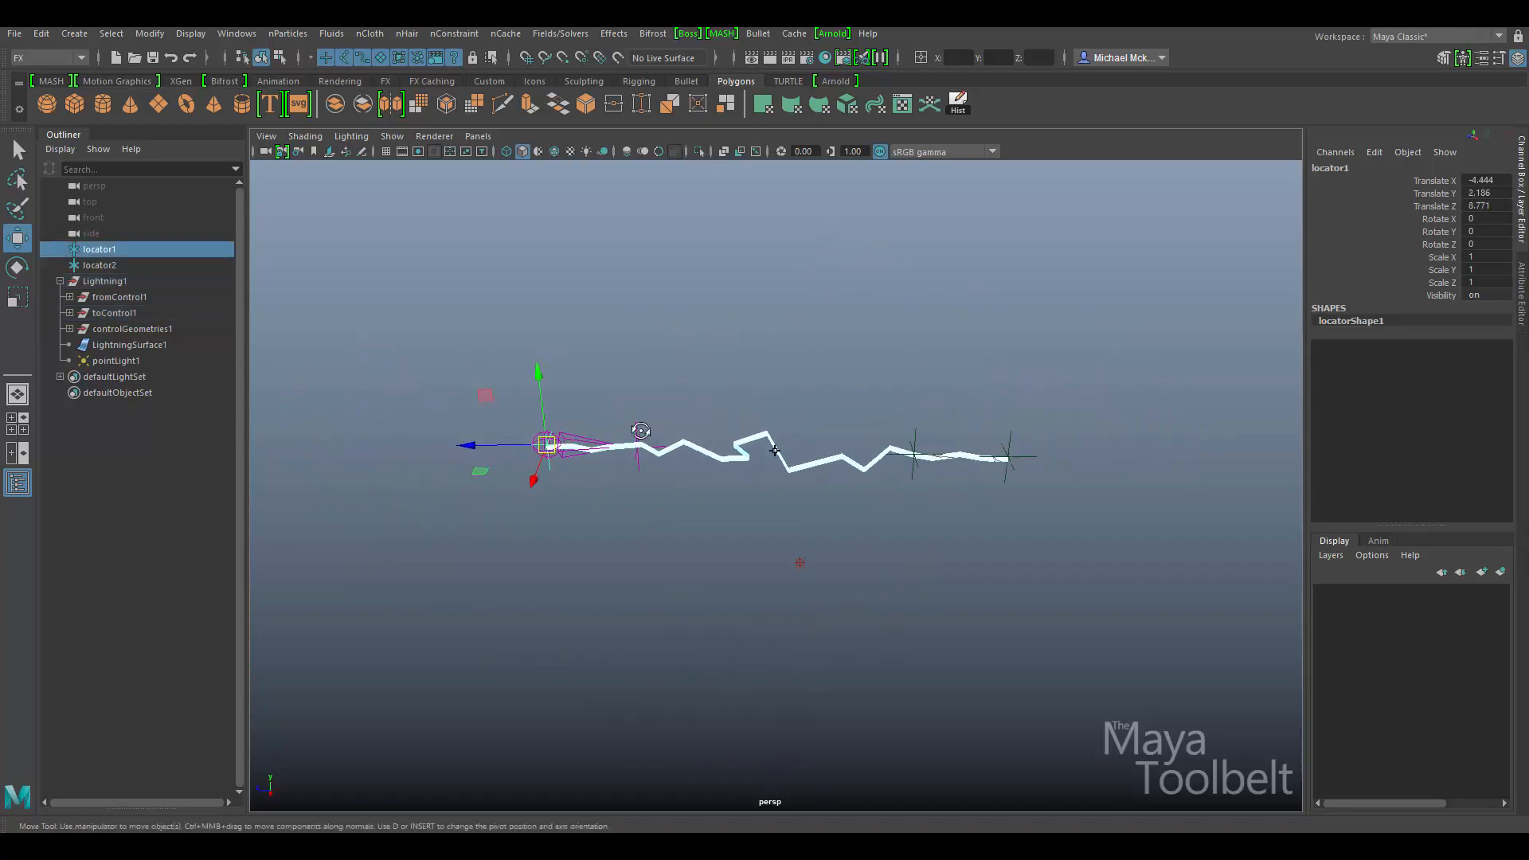
{"action": "left_click_drag", "start_coordinate": [741, 415], "coordinate": [733, 382], "text": "alt"}
{"action": "left_click_drag", "start_coordinate": [511, 351], "coordinate": [578, 416]}
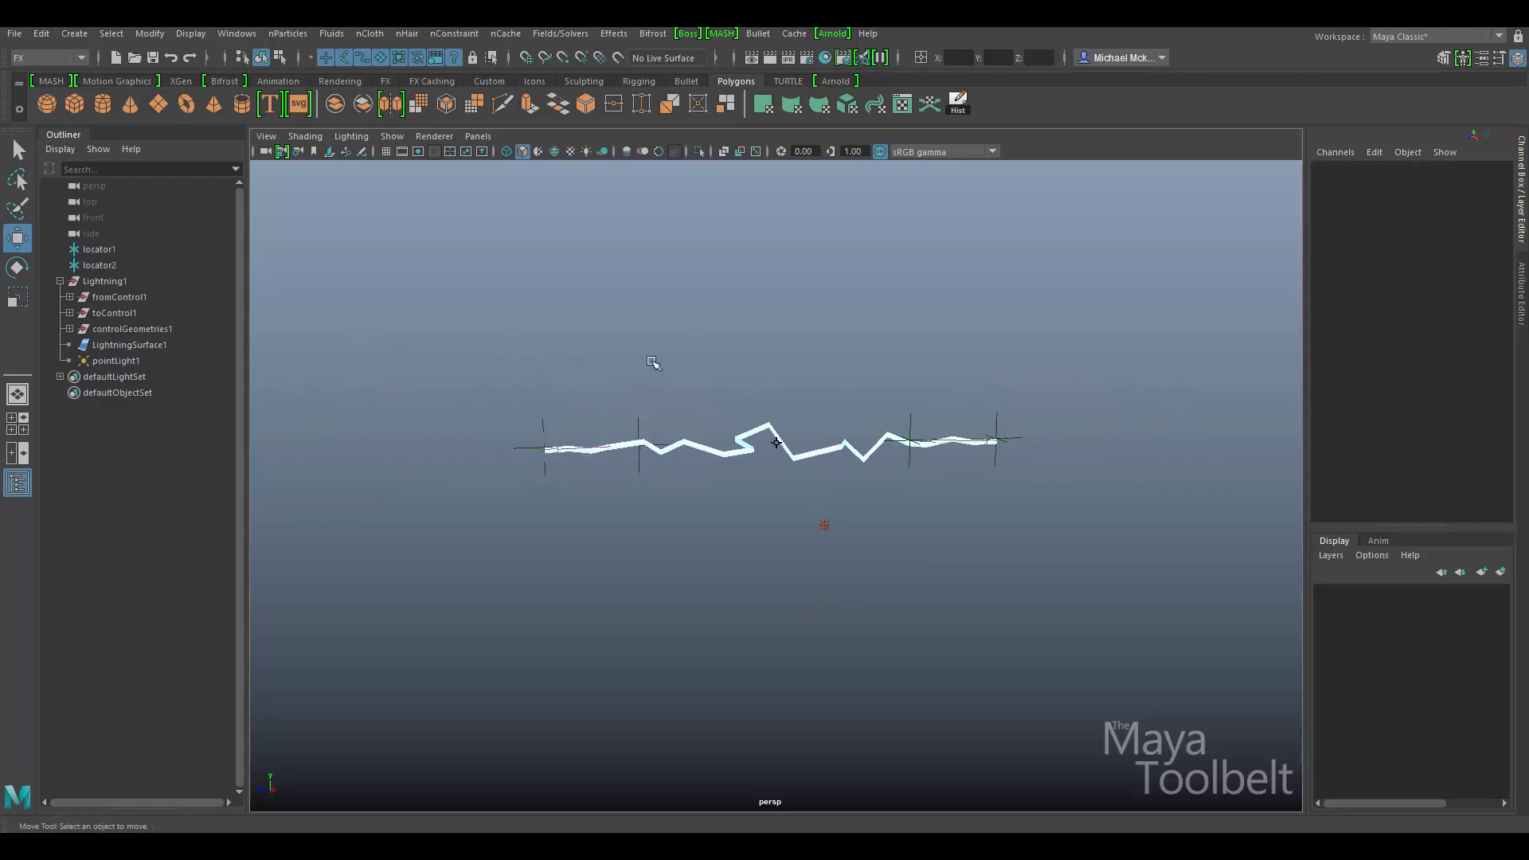
{"action": "mouse_move", "coordinate": [655, 363]}
{"action": "left_mouse_down", "text": "alt"}
{"action": "mouse_move", "coordinate": [651, 386]}
{"action": "mouse_move", "coordinate": [717, 384]}
{"action": "left_mouse_up", "text": "alt"}
{"action": "left_click", "coordinate": [541, 445]}
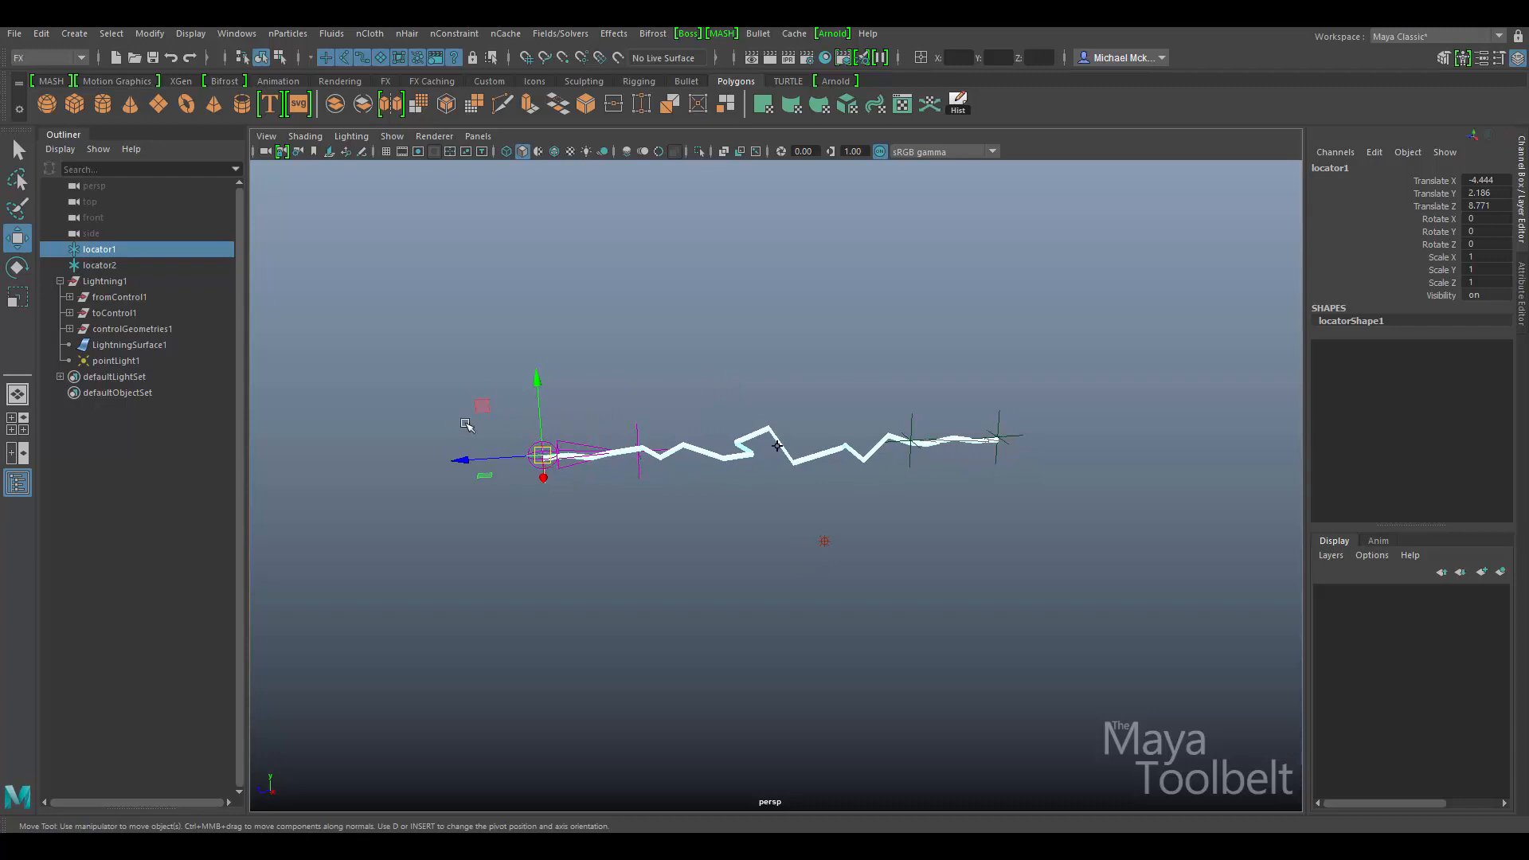
{"action": "left_click_drag", "start_coordinate": [466, 425], "coordinate": [380, 550]}
Step: Move locator1 across the horizontal plane to about X -7.2, Z 6.8
{"action": "left_click_drag", "start_coordinate": [468, 461], "coordinate": [717, 641], "text": "alt"}
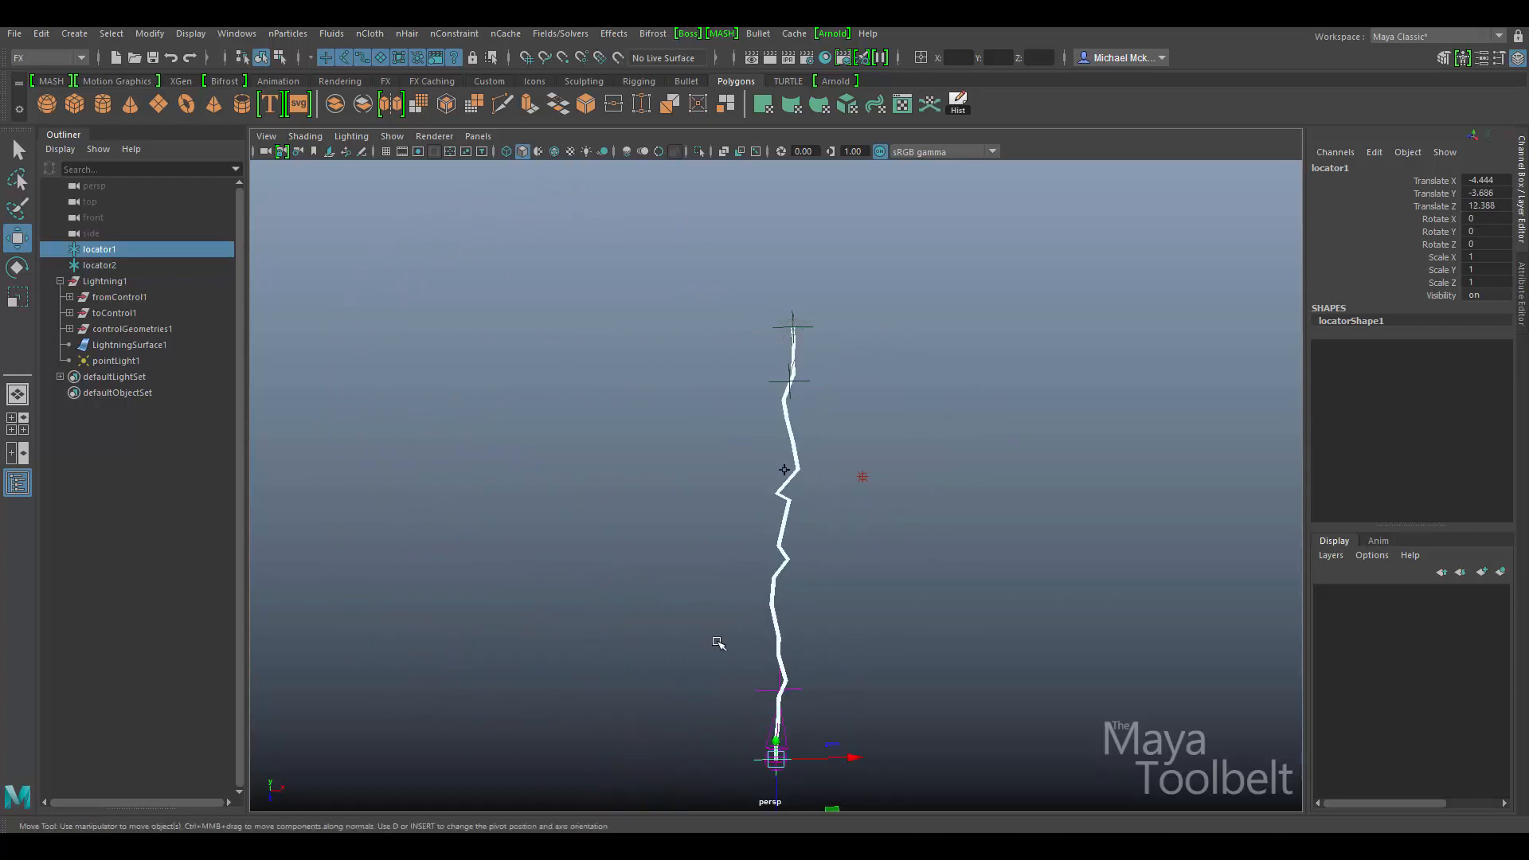
{"action": "left_click_drag", "start_coordinate": [831, 734], "coordinate": [805, 618], "text": "alt"}
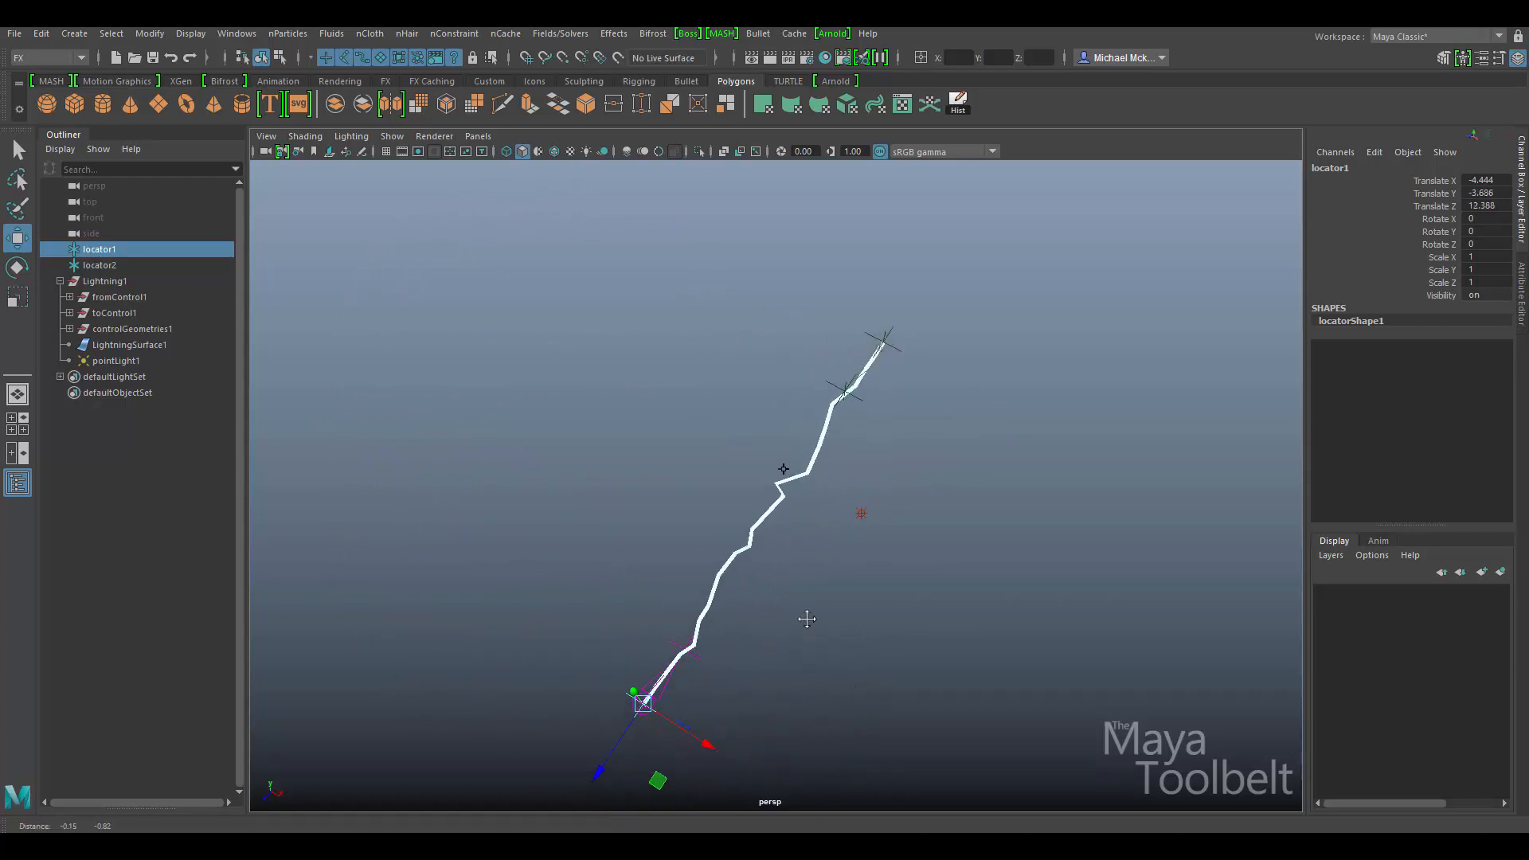
{"action": "middle_click_drag", "start_coordinate": [805, 618], "coordinate": [817, 477], "text": "alt"}
{"action": "left_click_drag", "start_coordinate": [670, 641], "coordinate": [685, 519]}
{"action": "left_click_drag", "start_coordinate": [656, 590], "coordinate": [624, 533], "text": "alt"}
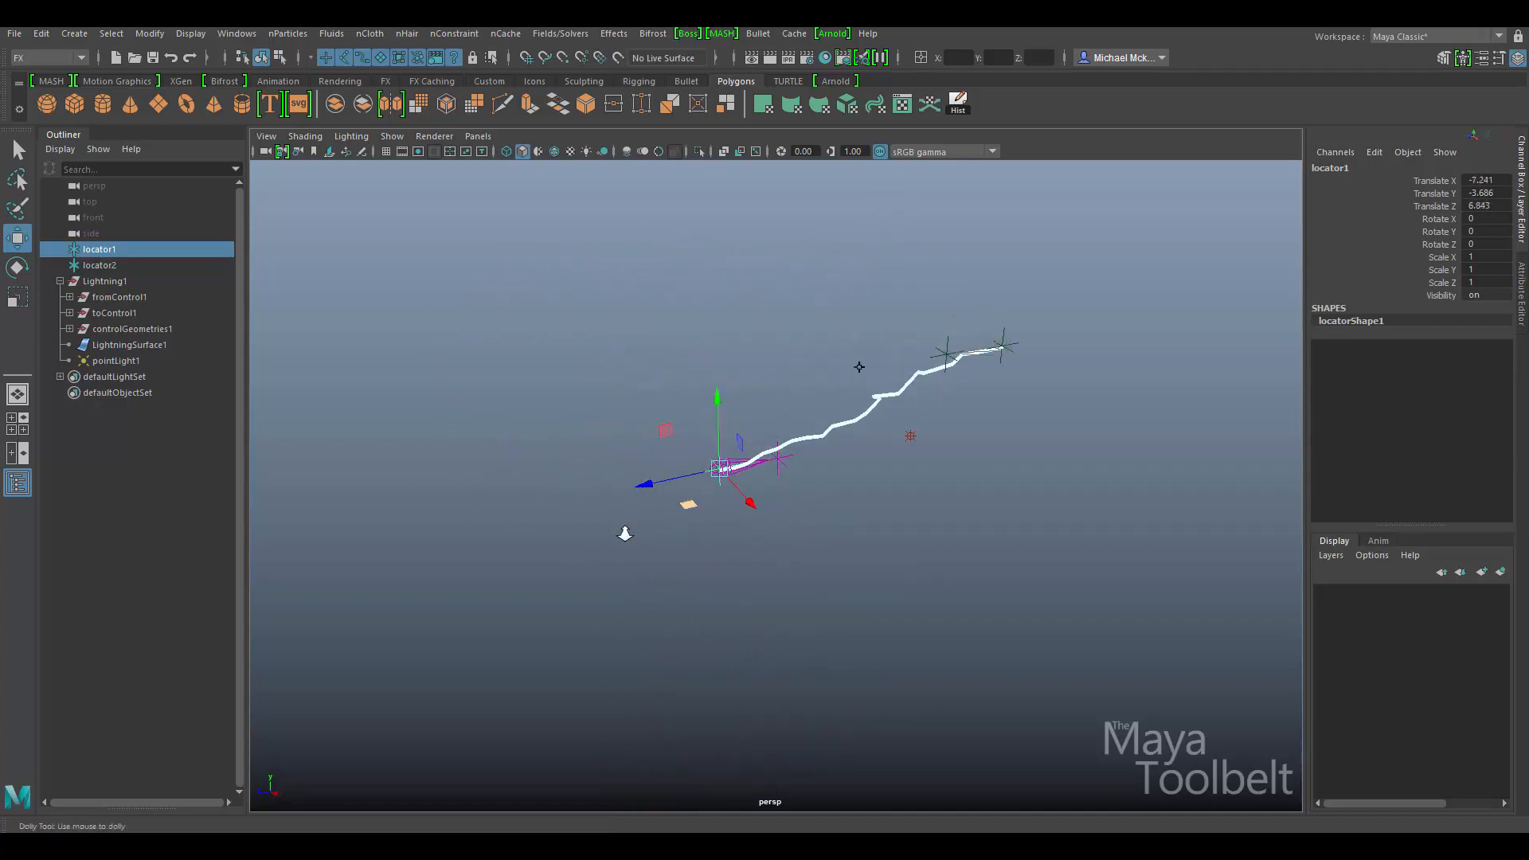
Step: Select locator2 and move it across the horizontal plane to about X -8.4, Z -8.4
{"action": "right_click_drag", "start_coordinate": [625, 533], "coordinate": [861, 536], "text": "alt"}
{"action": "left_click_drag", "start_coordinate": [860, 536], "coordinate": [693, 510], "text": "alt"}
{"action": "middle_click_drag", "start_coordinate": [693, 509], "coordinate": [383, 609], "text": "alt"}
{"action": "left_click_drag", "start_coordinate": [993, 310], "coordinate": [976, 494]}
{"action": "right_click_drag", "start_coordinate": [975, 494], "coordinate": [890, 430], "text": "alt"}
{"action": "left_click_drag", "start_coordinate": [948, 502], "coordinate": [863, 540], "text": "alt"}
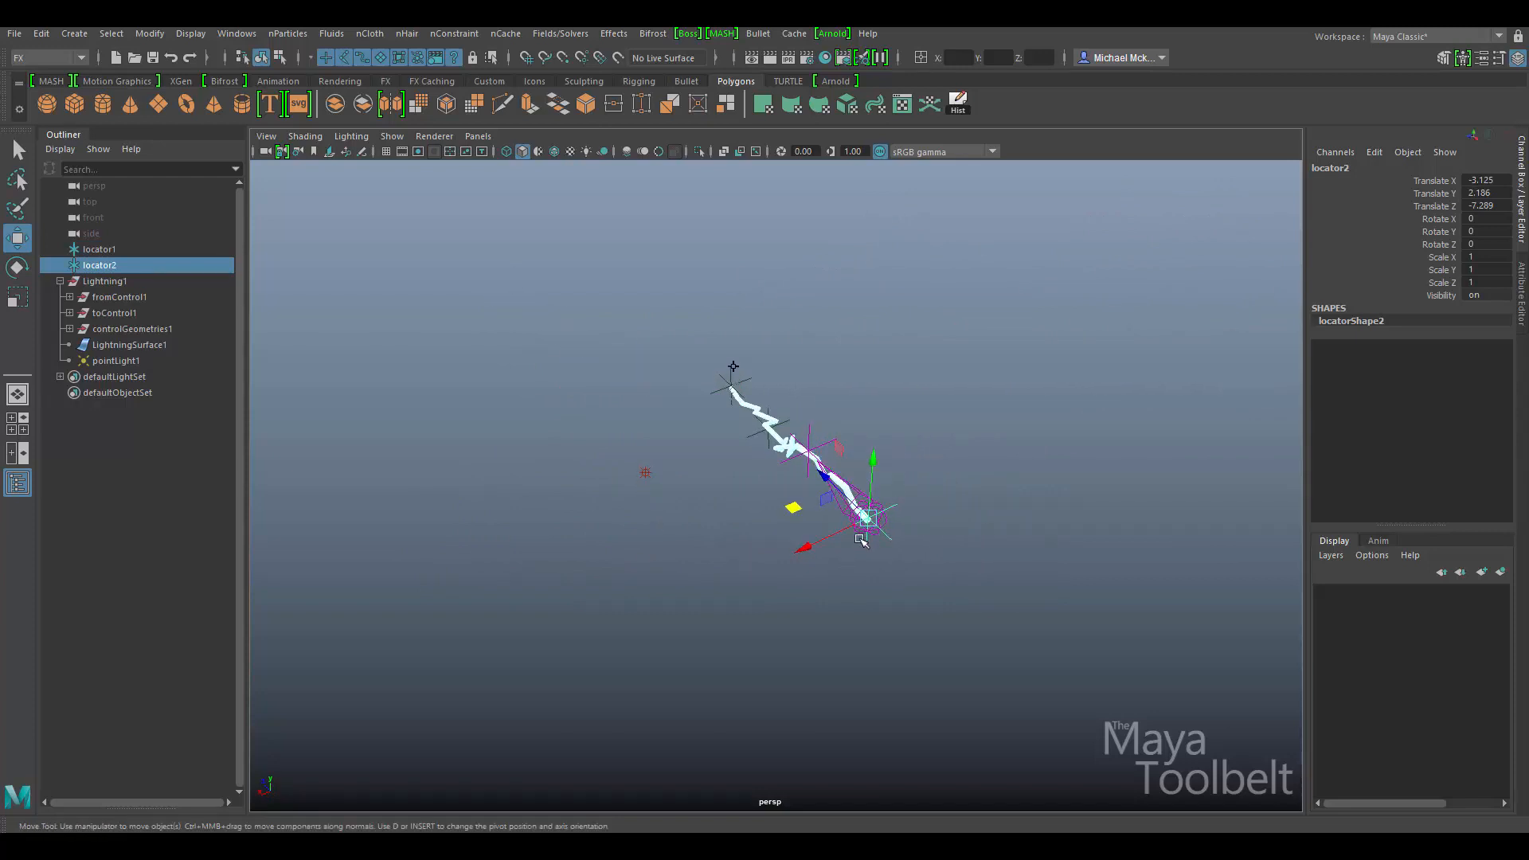
{"action": "left_click_drag", "start_coordinate": [791, 507], "coordinate": [956, 462]}
{"action": "left_click_drag", "start_coordinate": [886, 508], "coordinate": [905, 303], "text": "alt"}
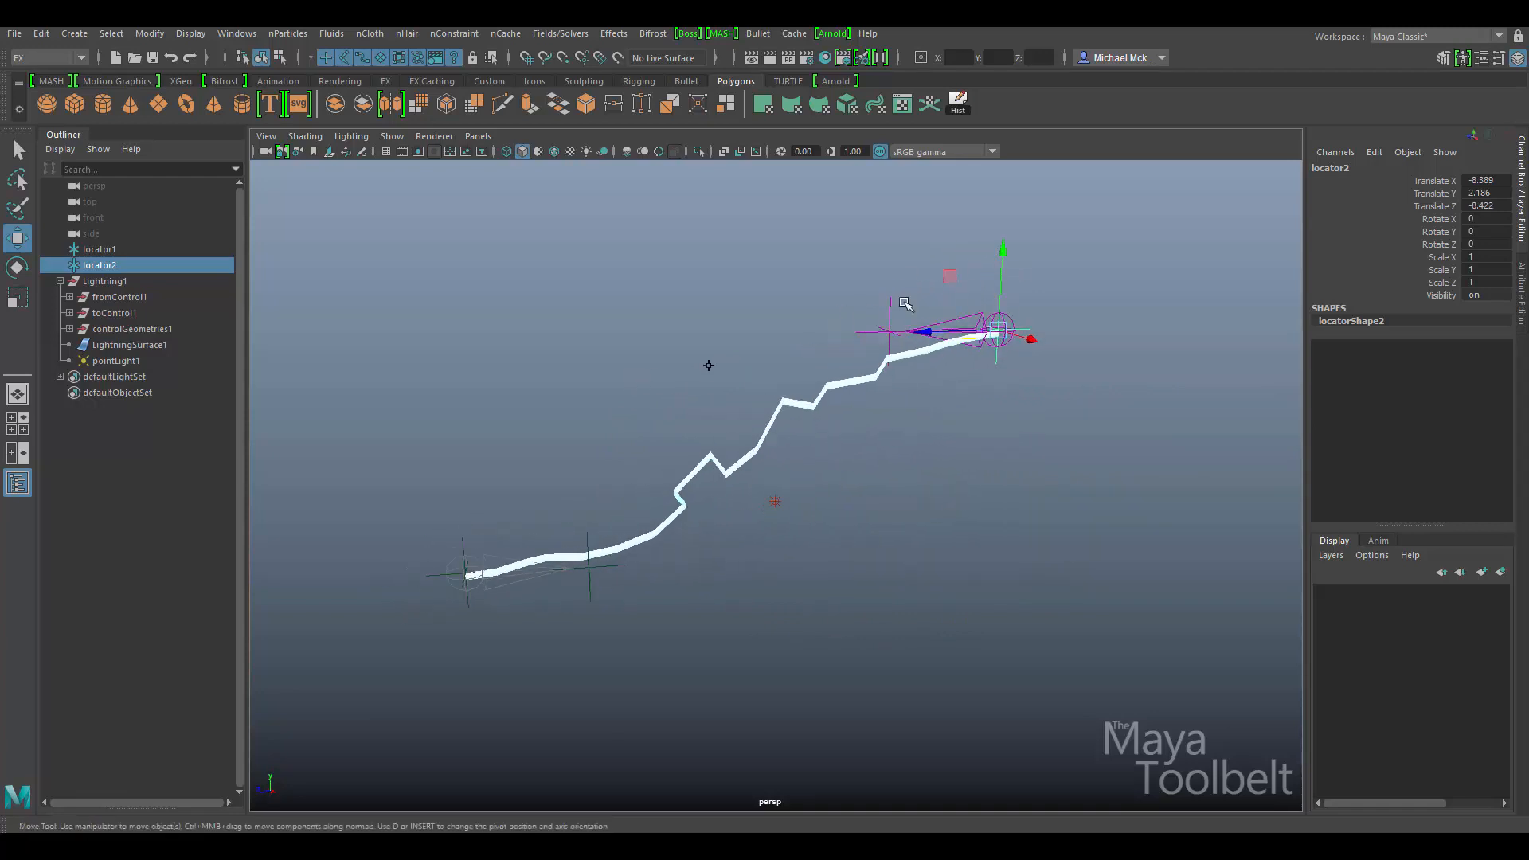
Step: Move fromDirHandle1 upward to bend the lightning near its locator1 end
{"action": "left_click", "coordinate": [891, 305]}
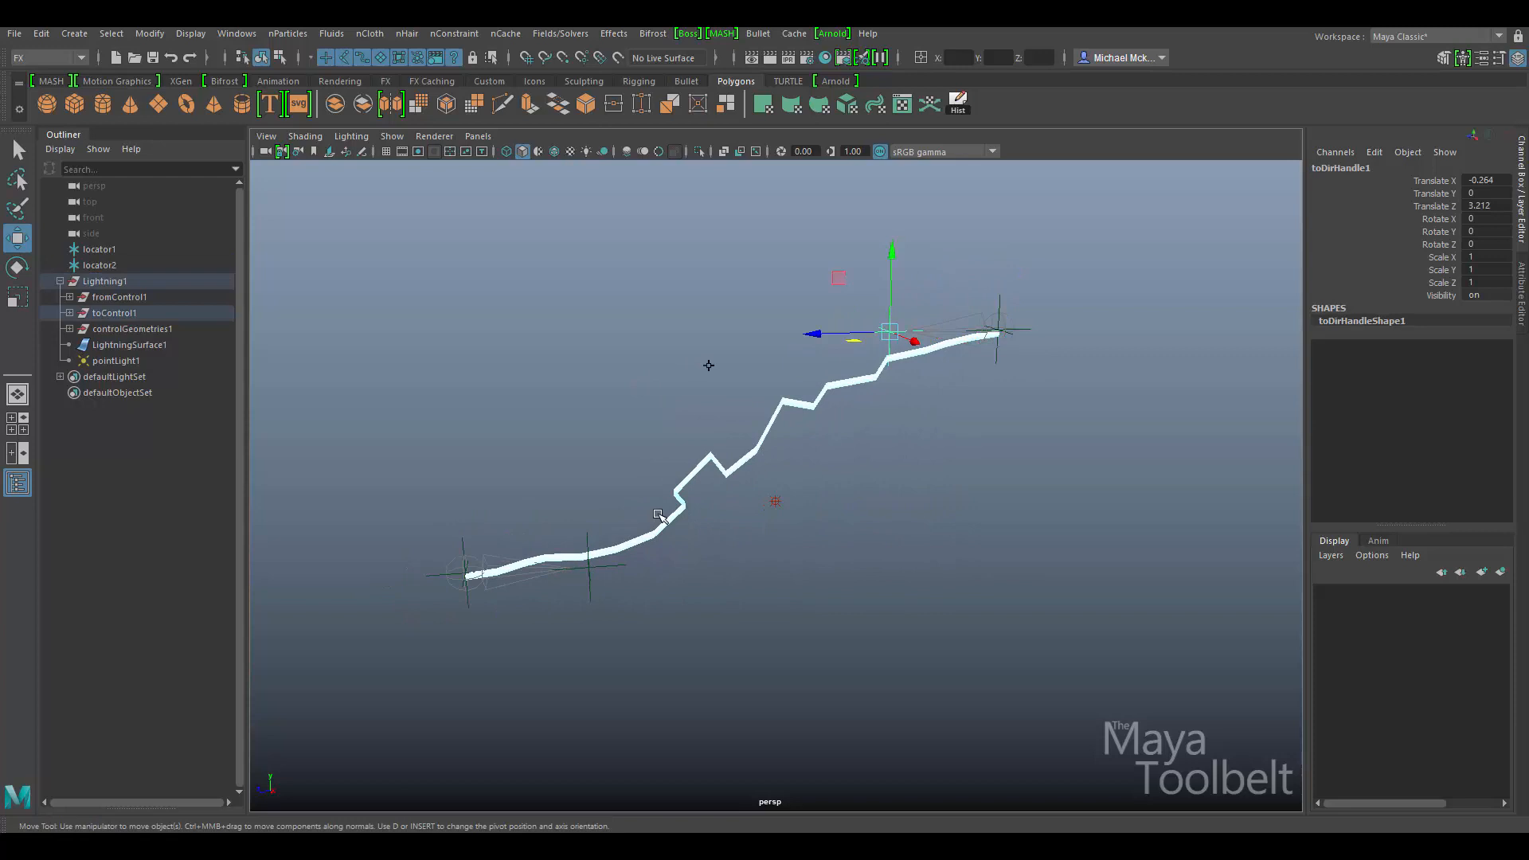
{"action": "left_click", "coordinate": [589, 542]}
{"action": "left_click_drag", "start_coordinate": [528, 528], "coordinate": [444, 383]}
Step: Move toDirHandle1 below and beside locator2, to about X 2.7, Y -3.9, Z 0
{"action": "left_click", "coordinate": [891, 304]}
{"action": "left_click_drag", "start_coordinate": [1052, 388], "coordinate": [979, 372], "text": "alt"}
{"action": "left_click_drag", "start_coordinate": [947, 306], "coordinate": [954, 446]}
{"action": "left_click_drag", "start_coordinate": [813, 383], "coordinate": [966, 423], "text": "alt"}
{"action": "right_click_drag", "start_coordinate": [967, 423], "coordinate": [877, 408], "text": "alt"}
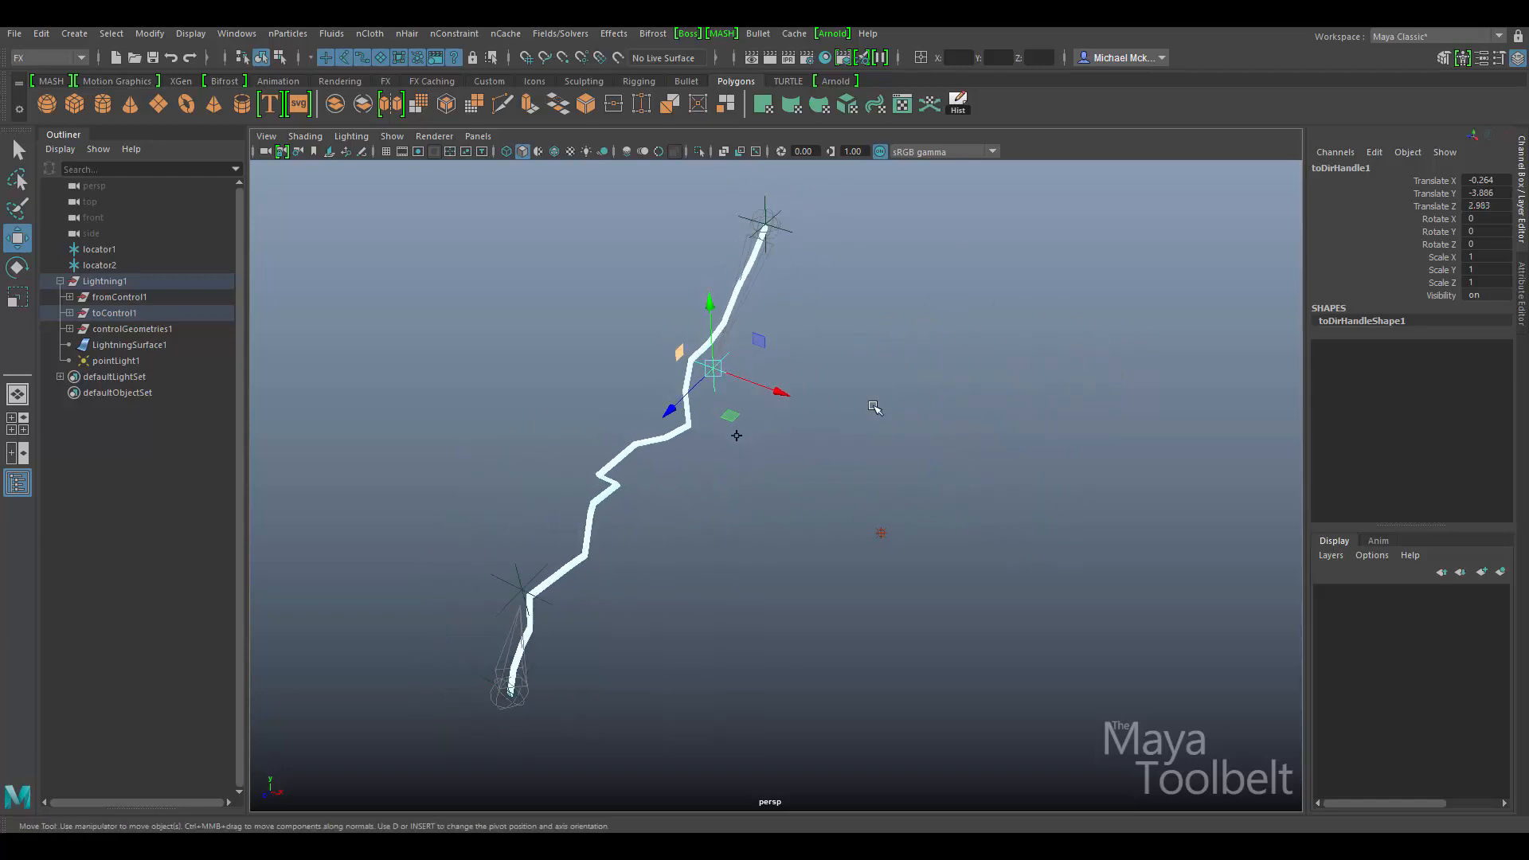
{"action": "left_click_drag", "start_coordinate": [729, 418], "coordinate": [859, 393]}
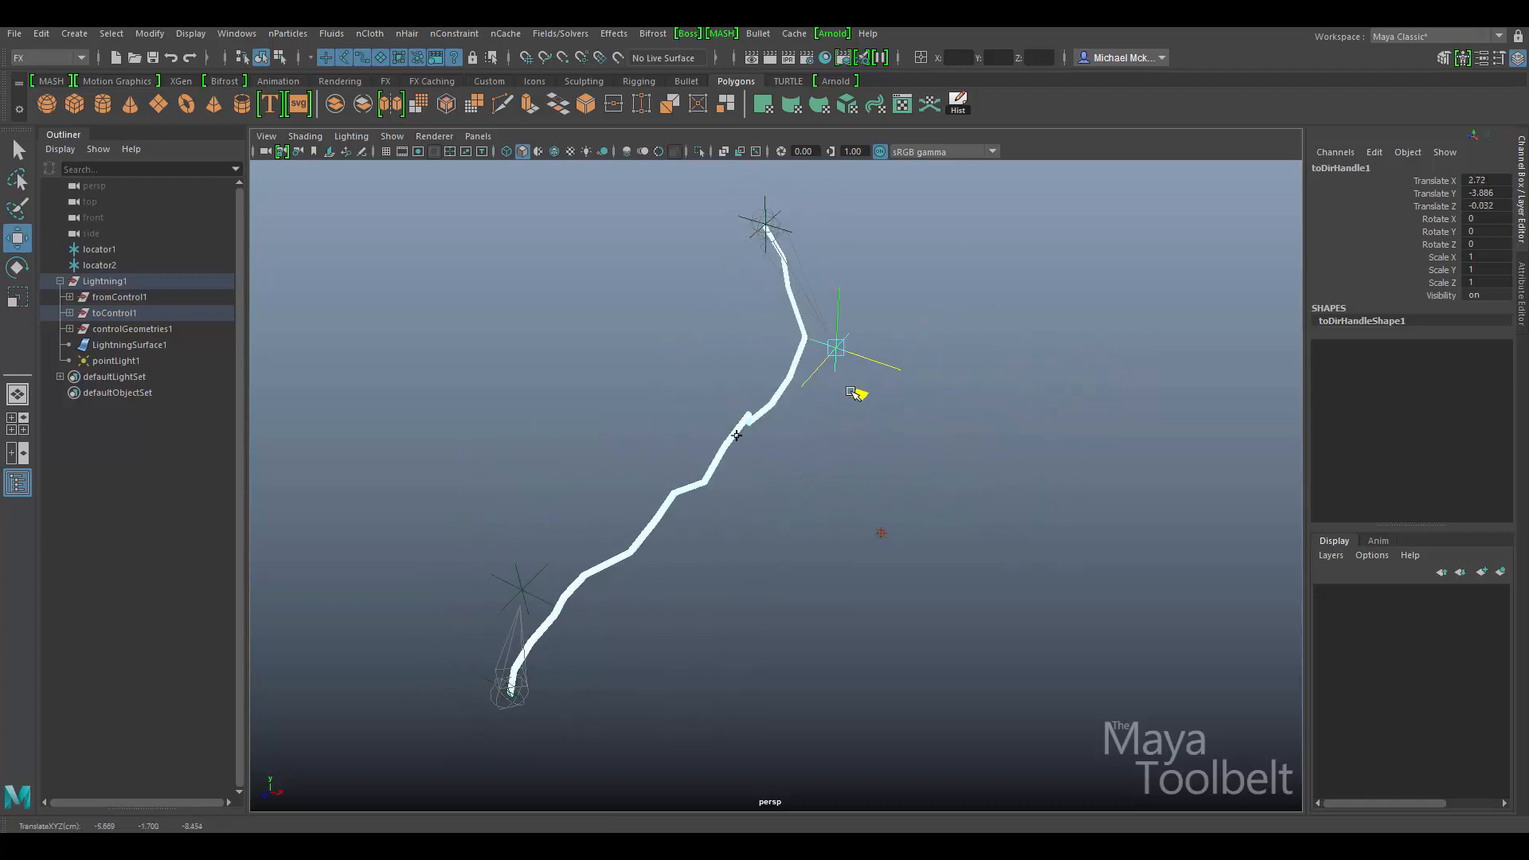
Step: Move fromDirHandle1 farther out to about X -6.3, Y 3.2, Z -5.4 to curve the lightning's start
{"action": "left_click", "coordinate": [519, 585]}
{"action": "left_click_drag", "start_coordinate": [534, 641], "coordinate": [445, 450]}
{"action": "left_click_drag", "start_coordinate": [445, 450], "coordinate": [761, 458], "text": "alt"}
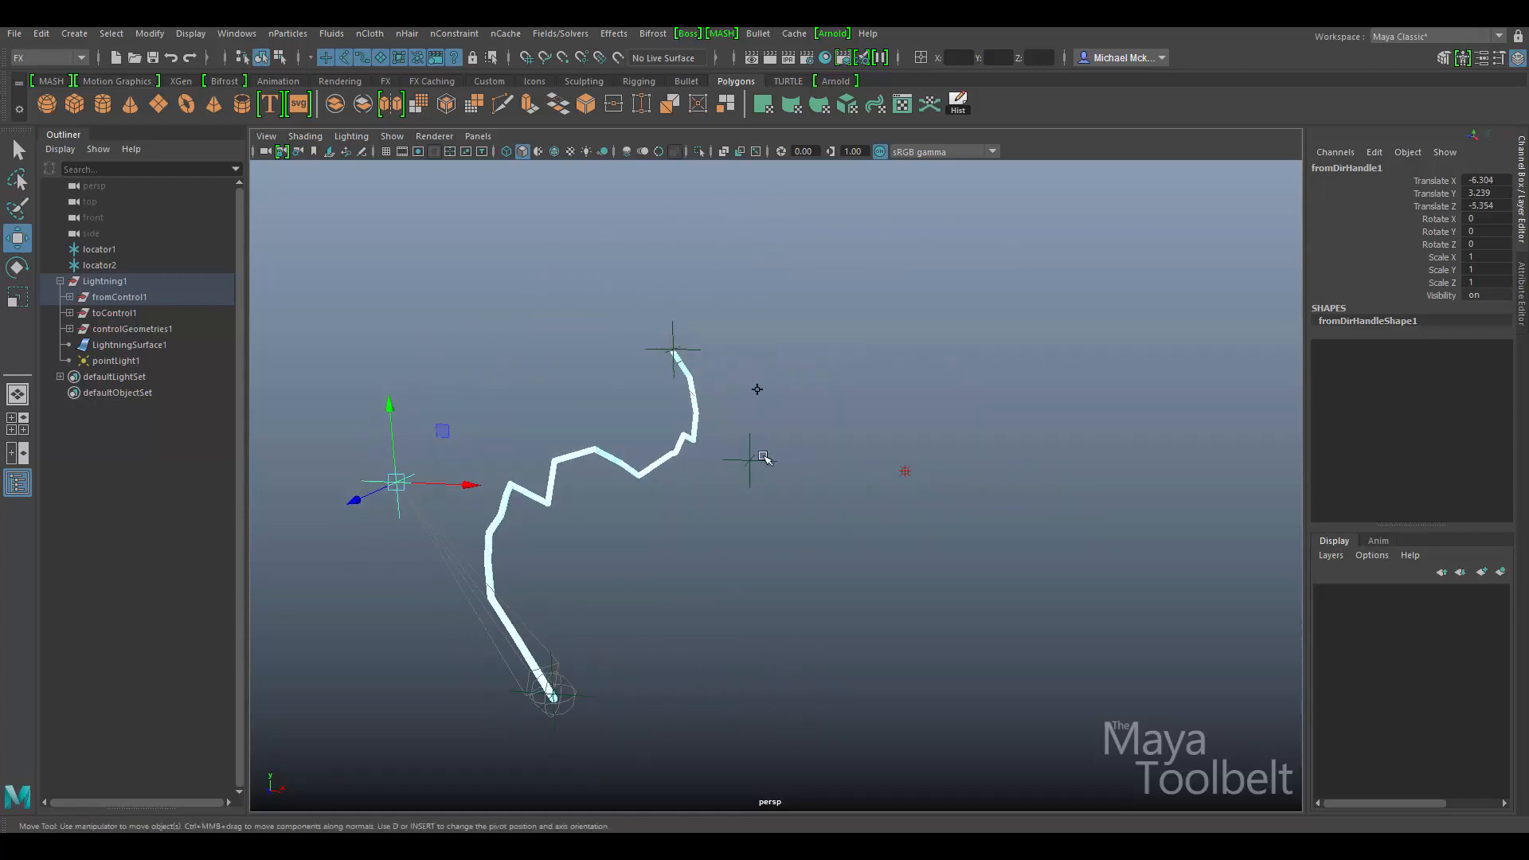
Step: Move toDirHandle1 to about X 0.6, Y -4.9, Z -0.1 and clear the selection
{"action": "left_click", "coordinate": [765, 460]}
{"action": "left_click_drag", "start_coordinate": [802, 411], "coordinate": [745, 435]}
{"action": "left_click_drag", "start_coordinate": [636, 470], "coordinate": [507, 525], "text": "alt"}
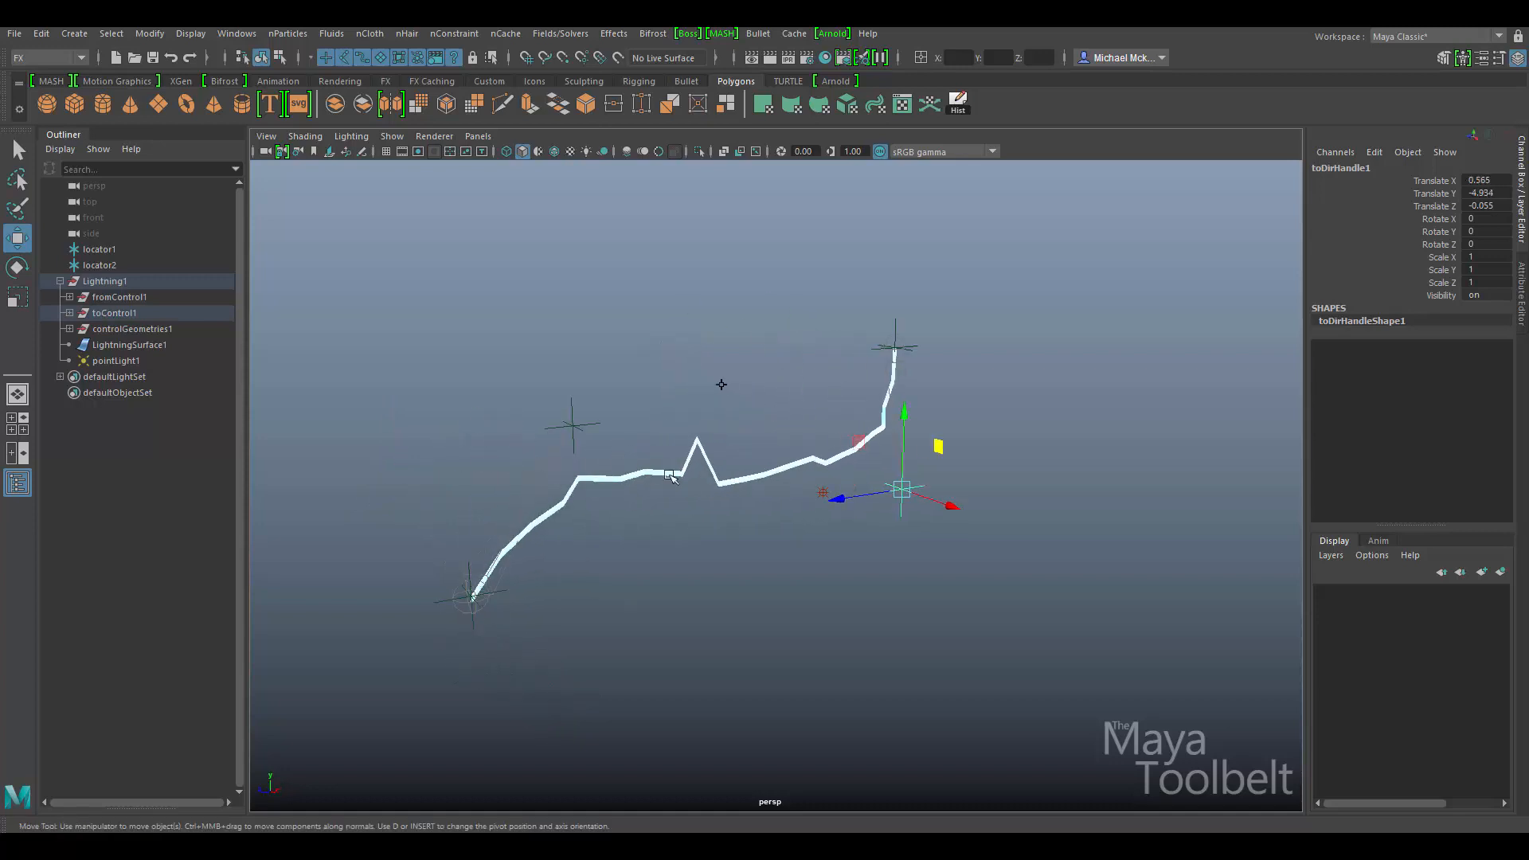
{"action": "left_click_drag", "start_coordinate": [814, 520], "coordinate": [789, 543], "text": "alt"}
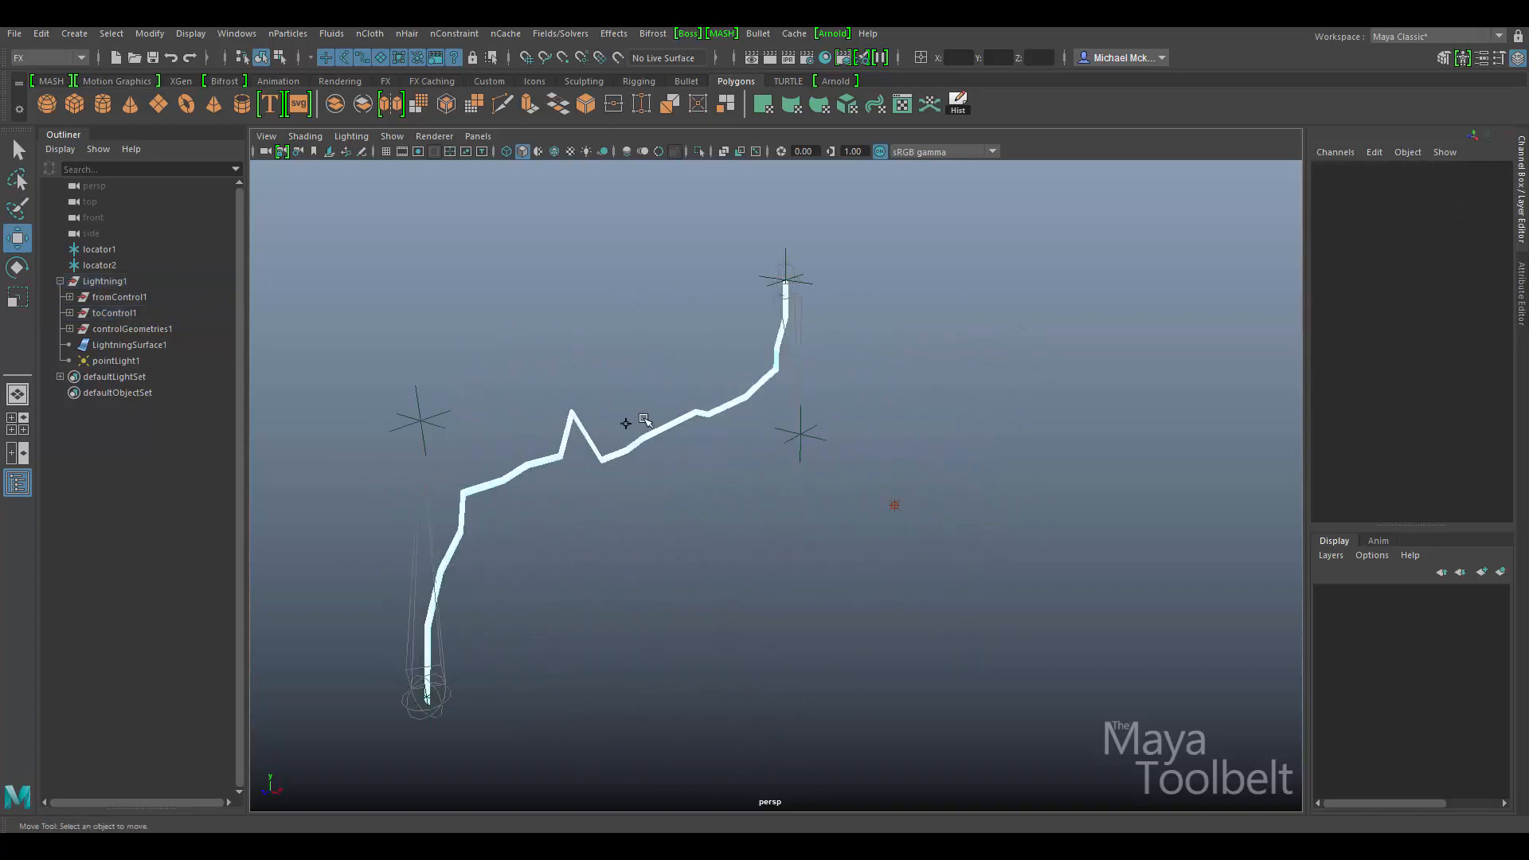
{"action": "left_click_drag", "start_coordinate": [673, 484], "coordinate": [686, 516], "text": "alt"}
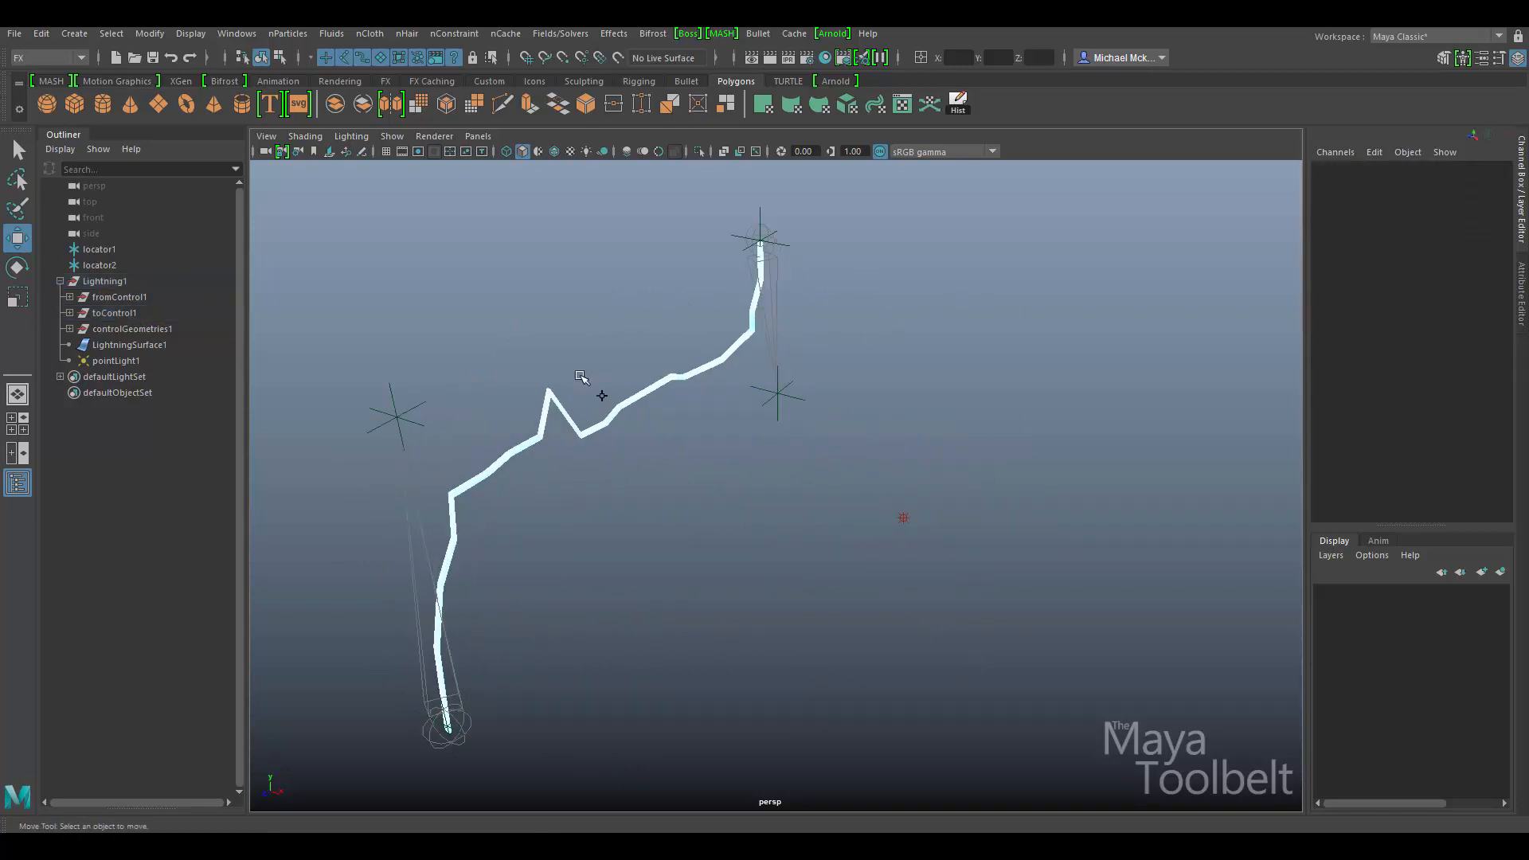
{"action": "left_click_drag", "start_coordinate": [580, 376], "coordinate": [620, 406]}
{"action": "left_click_drag", "start_coordinate": [742, 430], "coordinate": [901, 501], "text": "alt"}
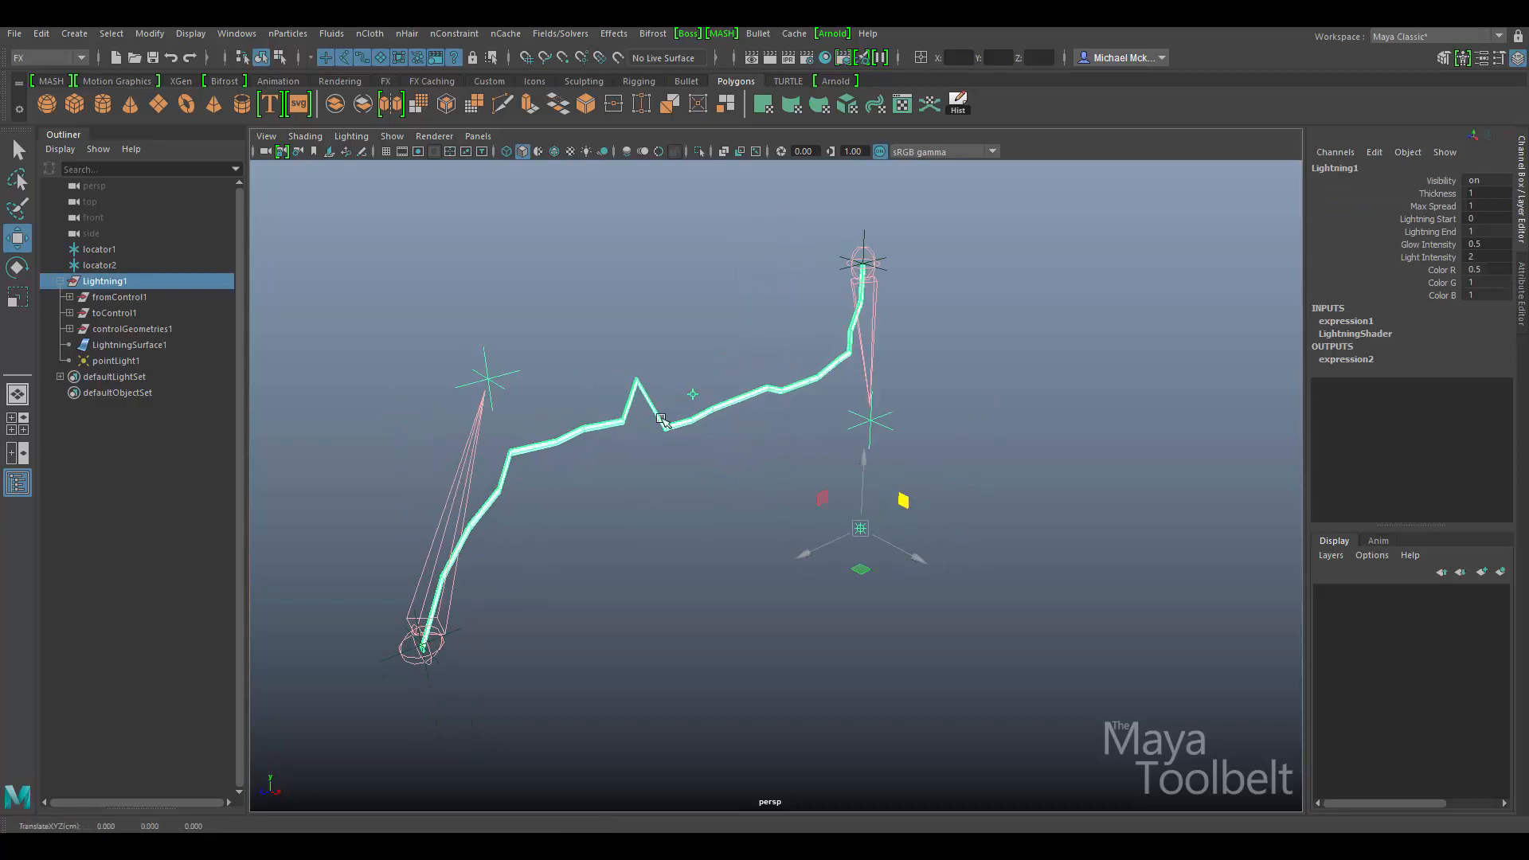
{"action": "left_click_drag", "start_coordinate": [695, 418], "coordinate": [714, 444], "text": "alt"}
{"action": "left_click", "coordinate": [683, 353]}
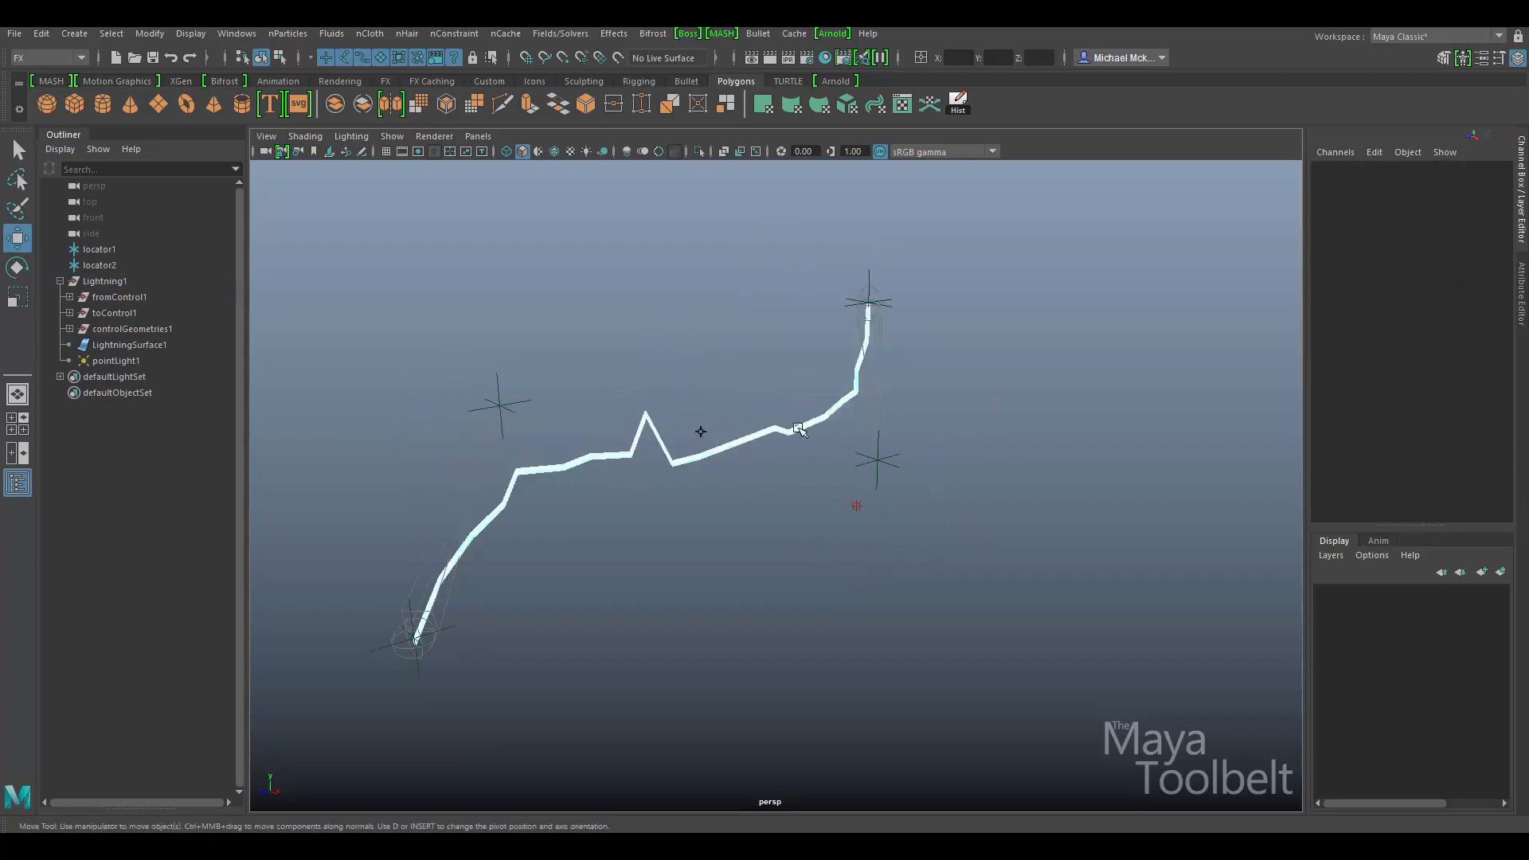
Step: Open the attributes of the selected Lightning1 group and expand its Extra Attributes down to the colour settings
{"action": "key", "text": "ctrl+a"}
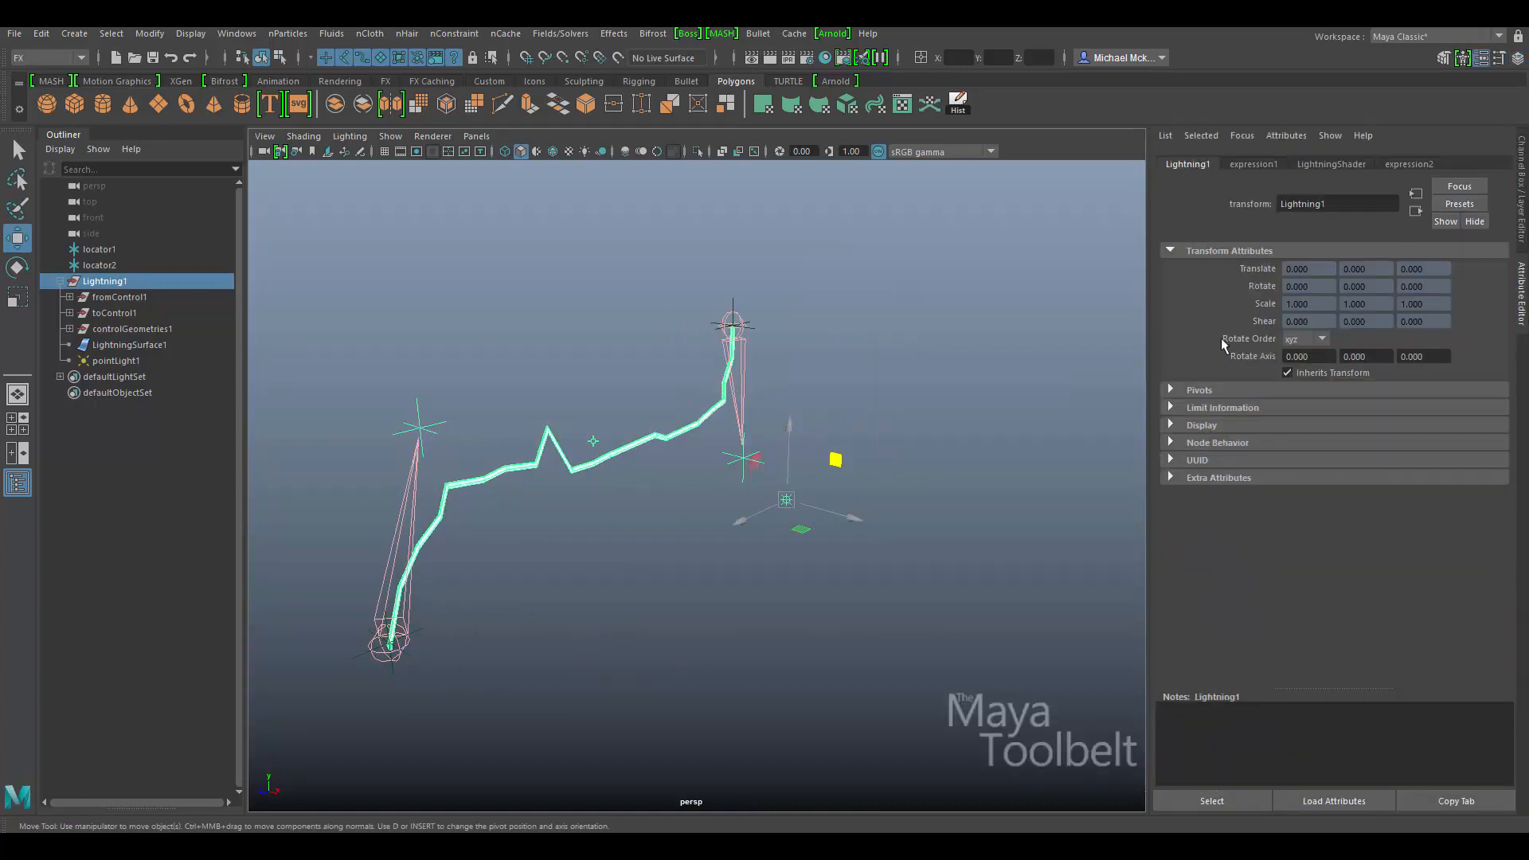
{"action": "left_click", "coordinate": [1217, 478]}
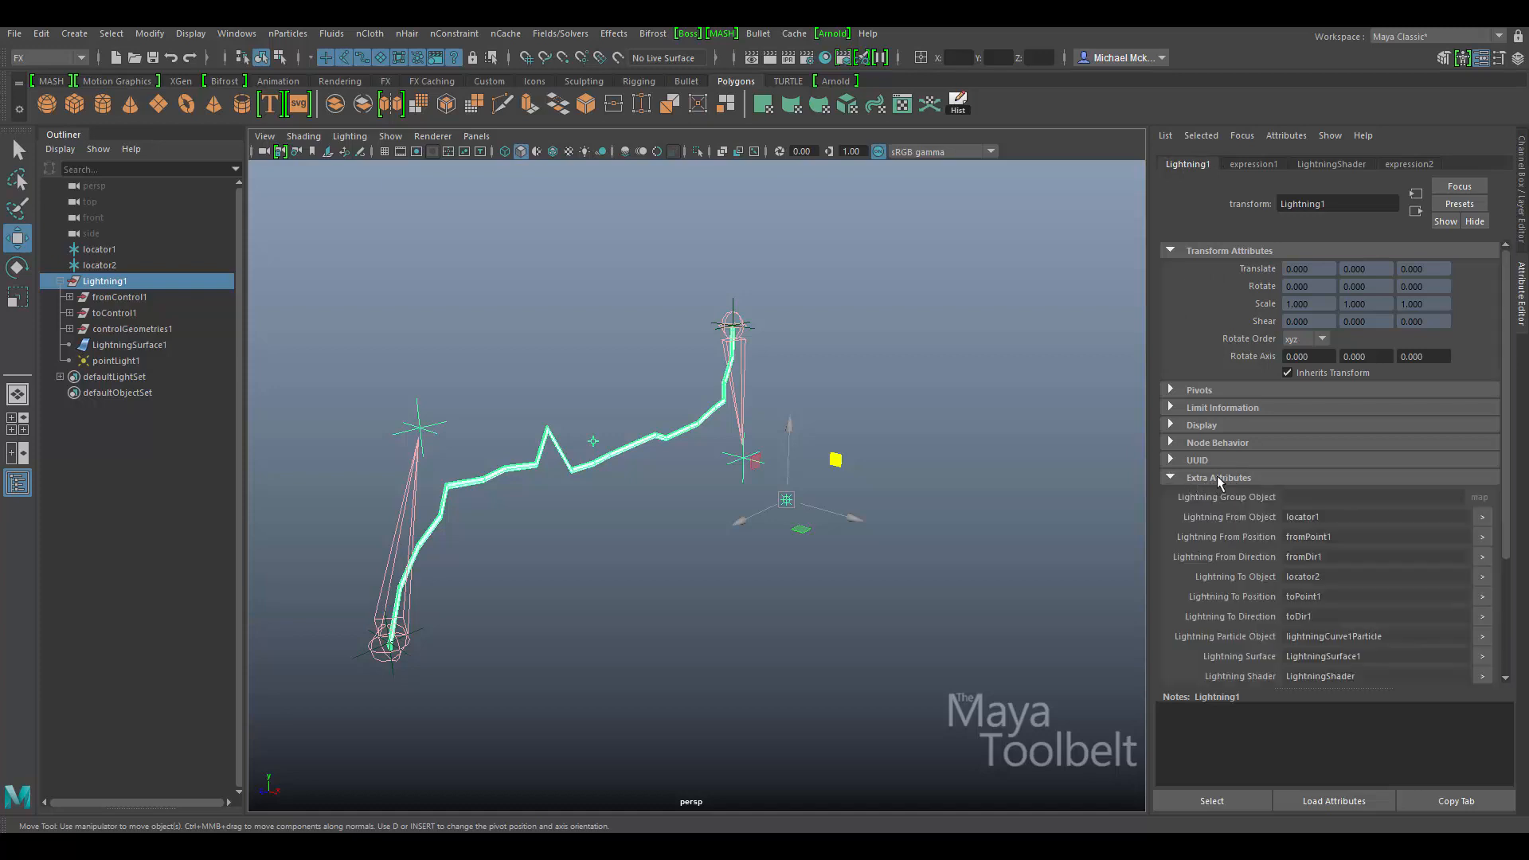
{"action": "scroll", "coordinate": [1354, 538], "scroll_direction": "down", "scroll_amount": 5}
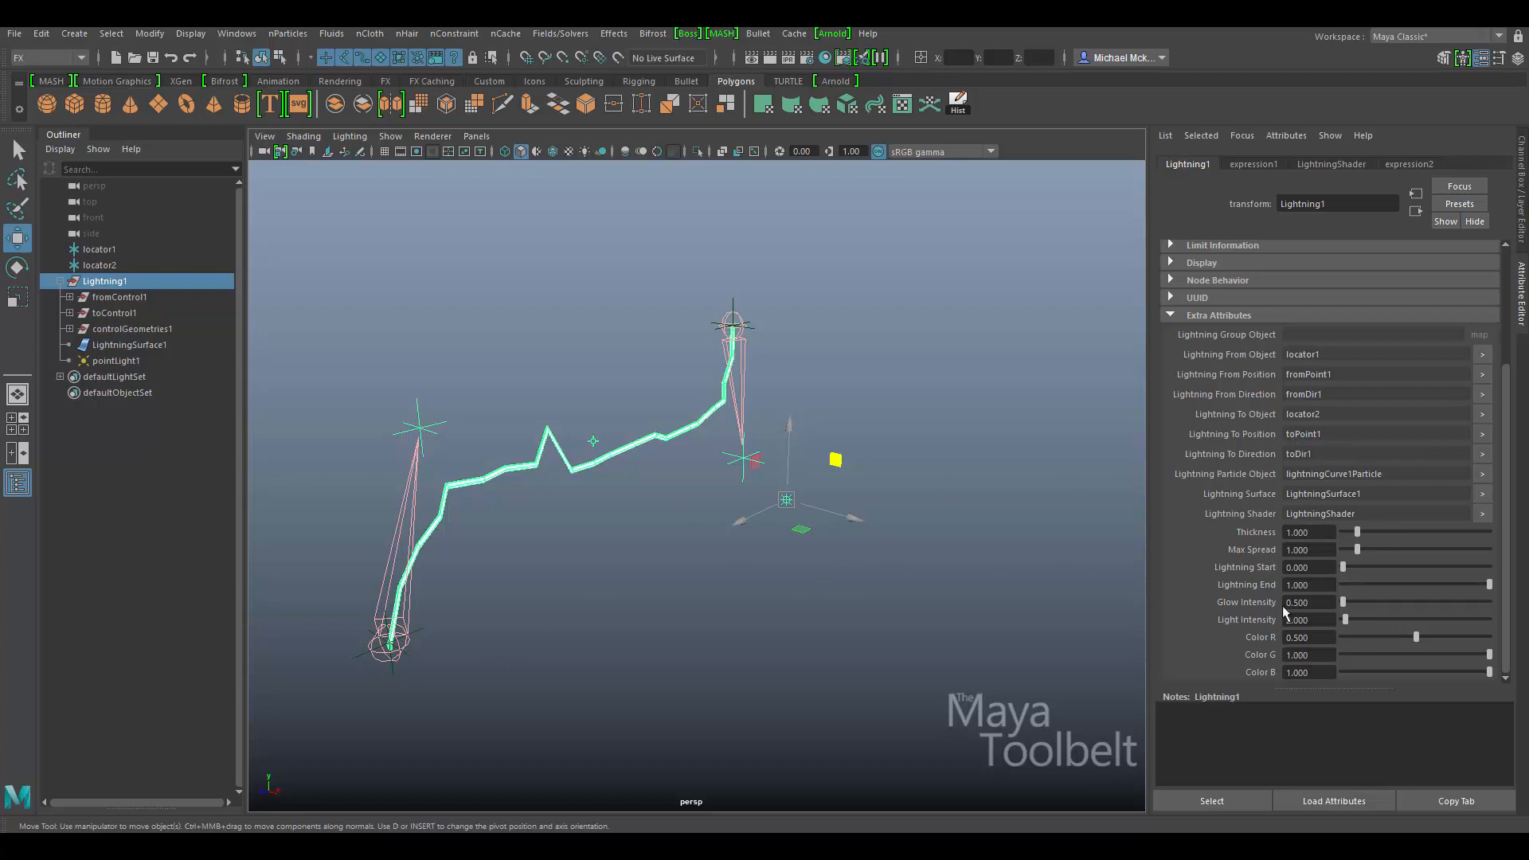
{"action": "left_click", "coordinate": [1172, 315]}
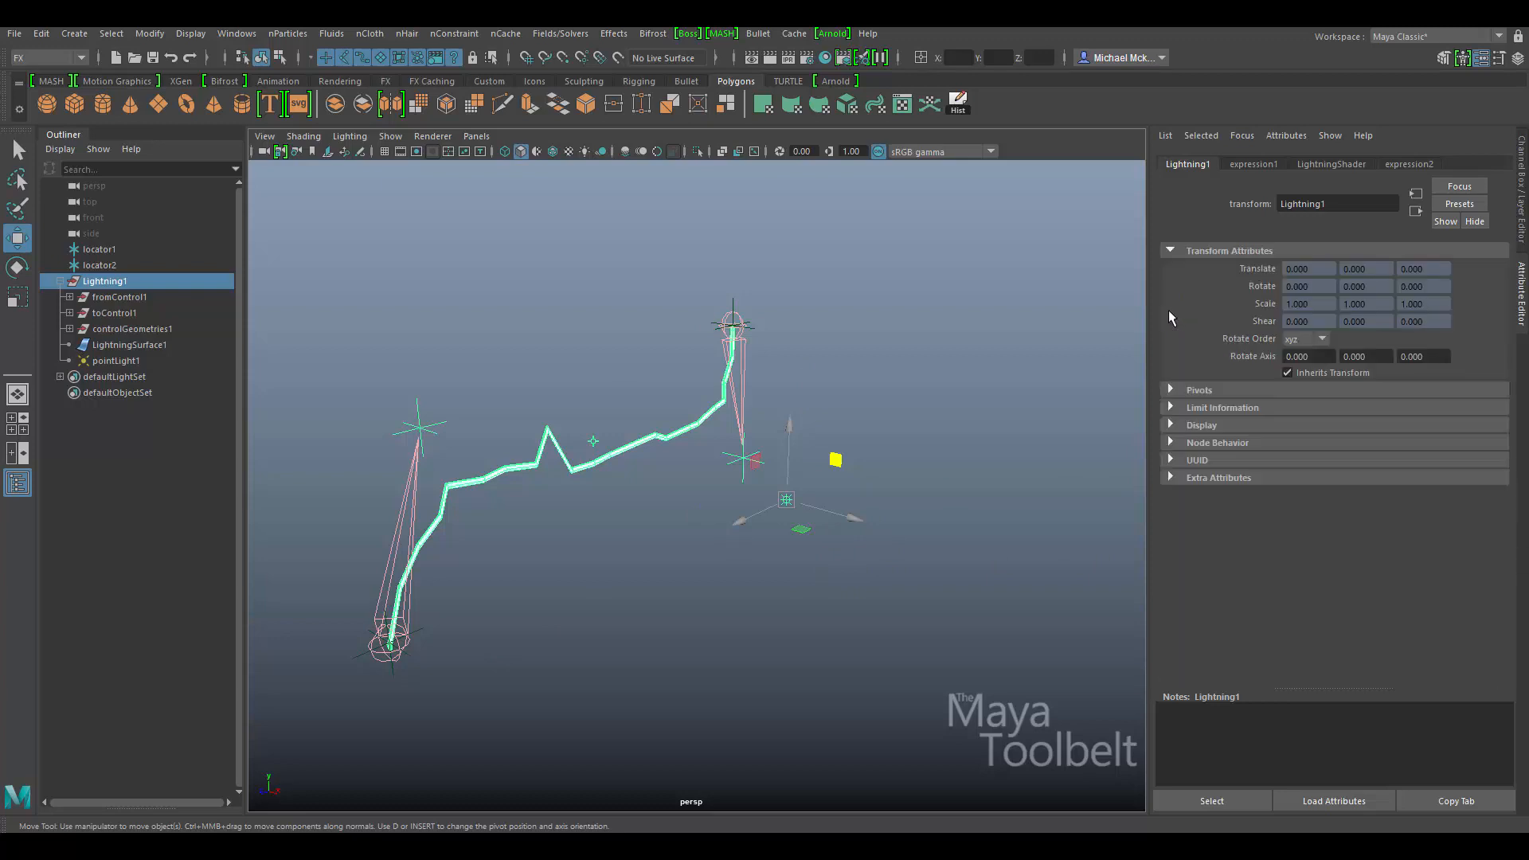
{"action": "left_click", "coordinate": [1172, 477]}
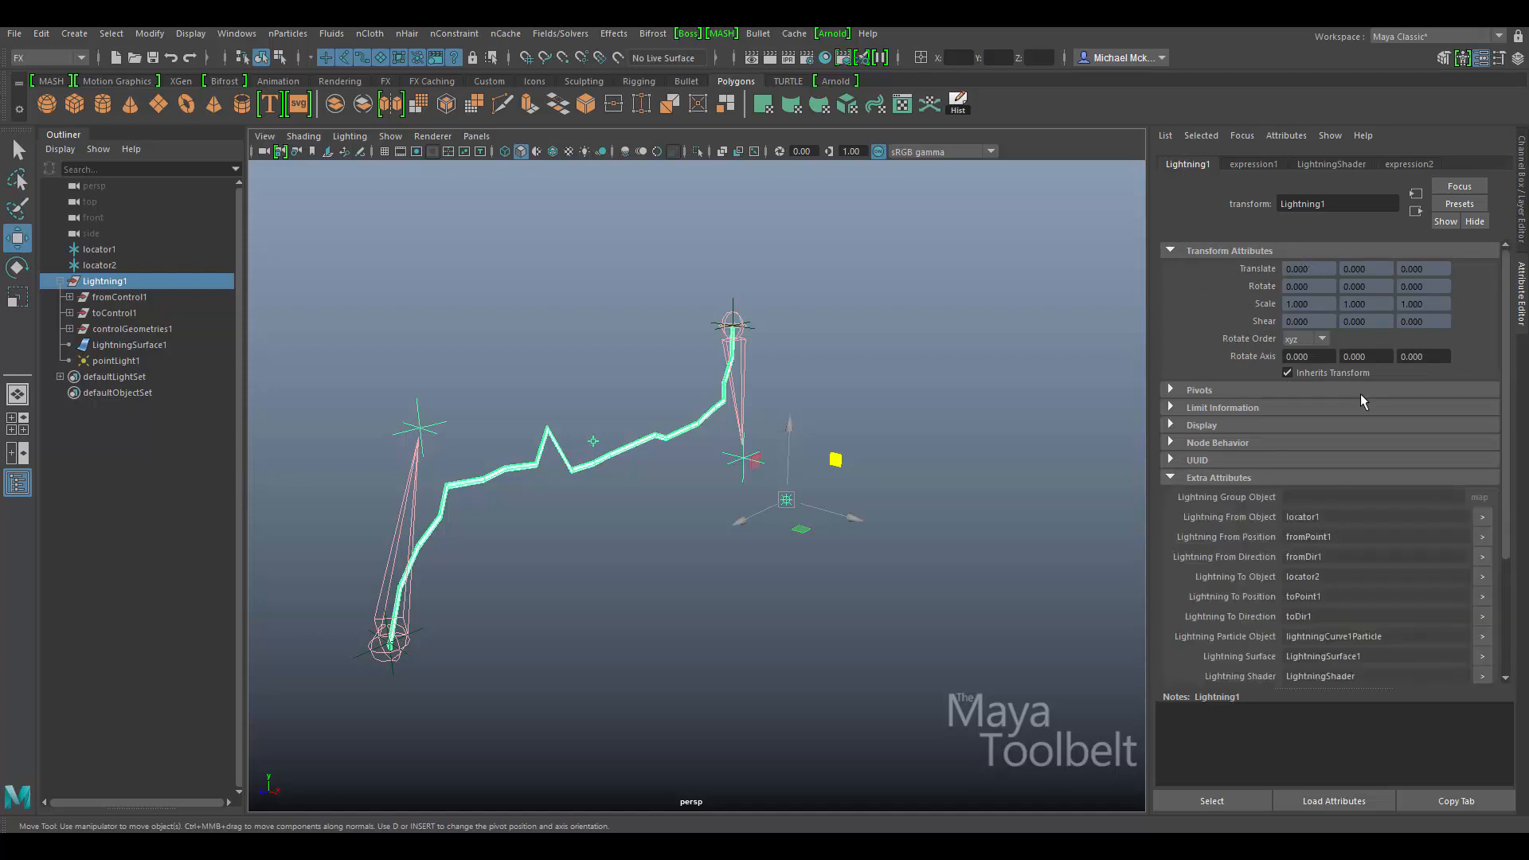
{"action": "scroll", "coordinate": [1358, 414], "scroll_direction": "down", "scroll_amount": 3}
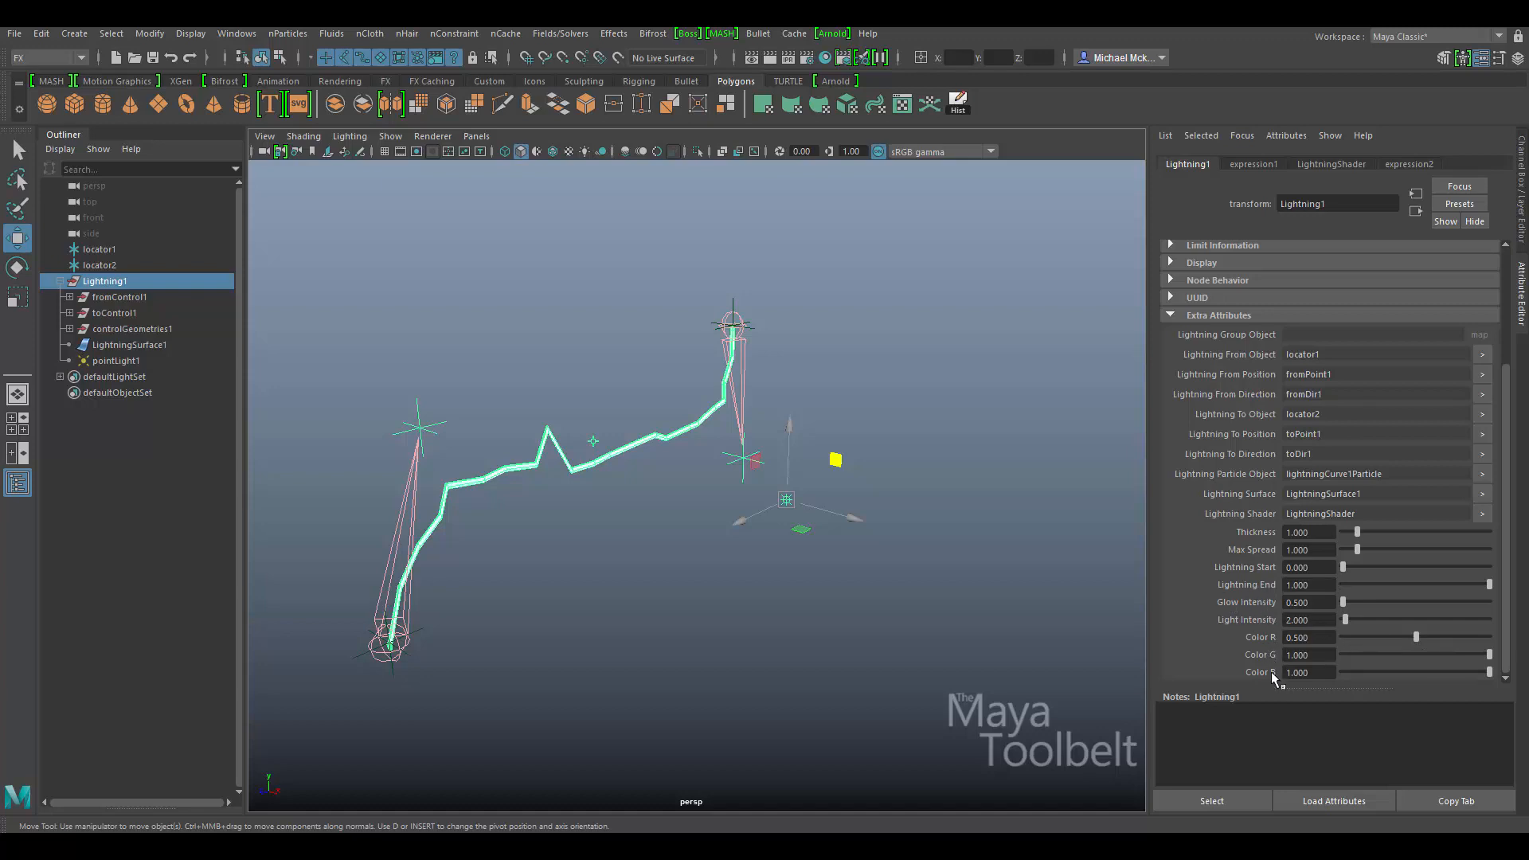
Step: Try a Thickness of about 1.1 on Lightning1 and set it back to 1
{"action": "left_click_drag", "start_coordinate": [787, 634], "coordinate": [845, 575], "text": "alt"}
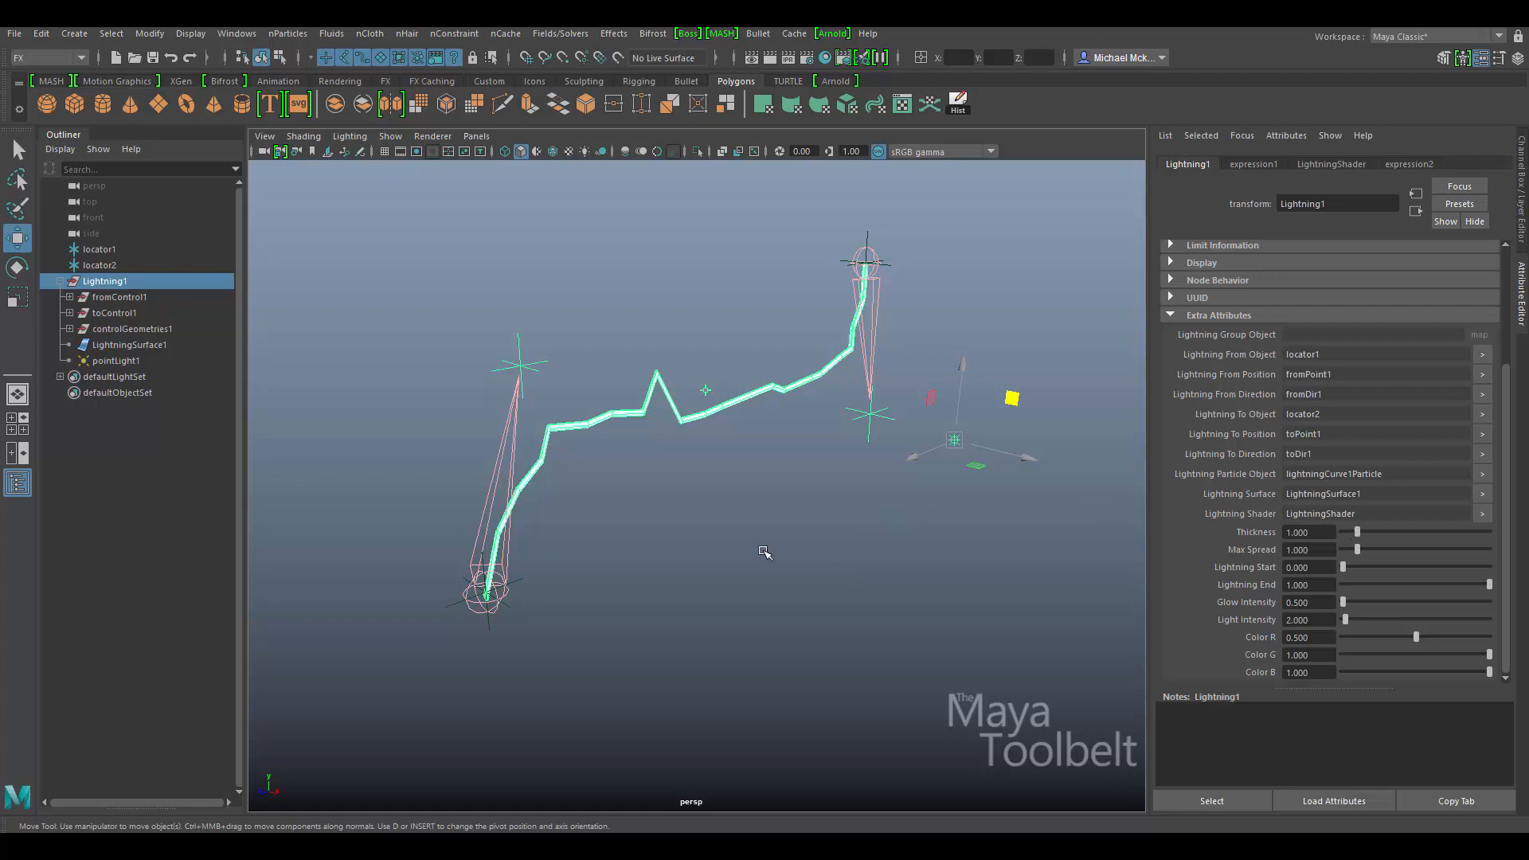
{"action": "left_click_drag", "start_coordinate": [763, 551], "coordinate": [690, 522], "text": "alt"}
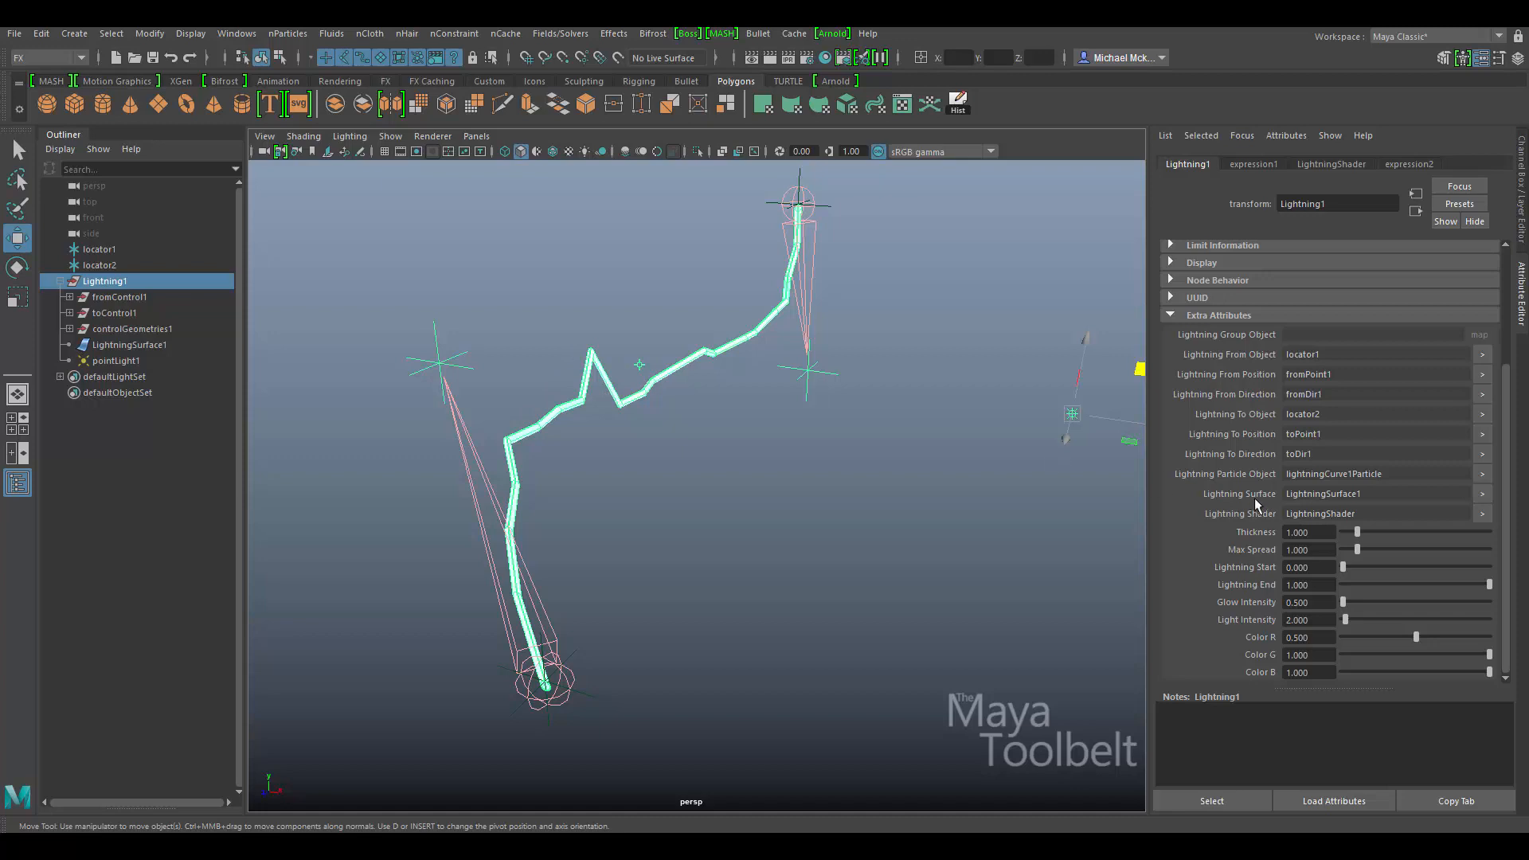
{"action": "mouse_move", "coordinate": [1359, 533]}
{"action": "left_mouse_down"}
{"action": "mouse_move", "coordinate": [1428, 553]}
{"action": "mouse_move", "coordinate": [1347, 554]}
{"action": "mouse_move", "coordinate": [1375, 547]}
{"action": "mouse_move", "coordinate": [1359, 548]}
{"action": "left_mouse_up"}
{"action": "left_click", "coordinate": [1311, 532]}
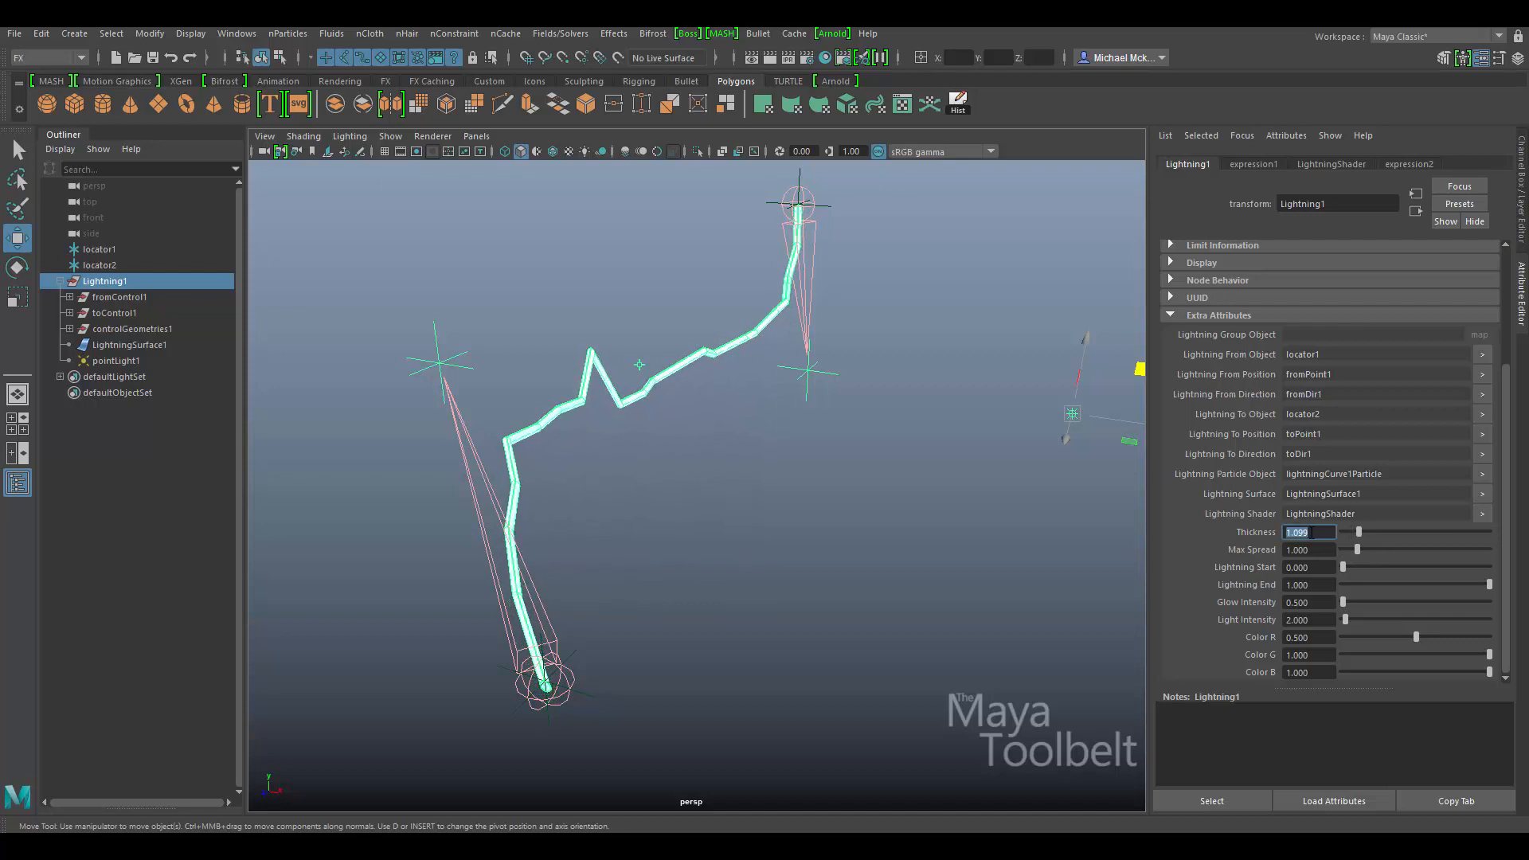
{"action": "key", "text": "Return"}
{"action": "left_click_drag", "start_coordinate": [1077, 532], "coordinate": [846, 528], "text": "alt"}
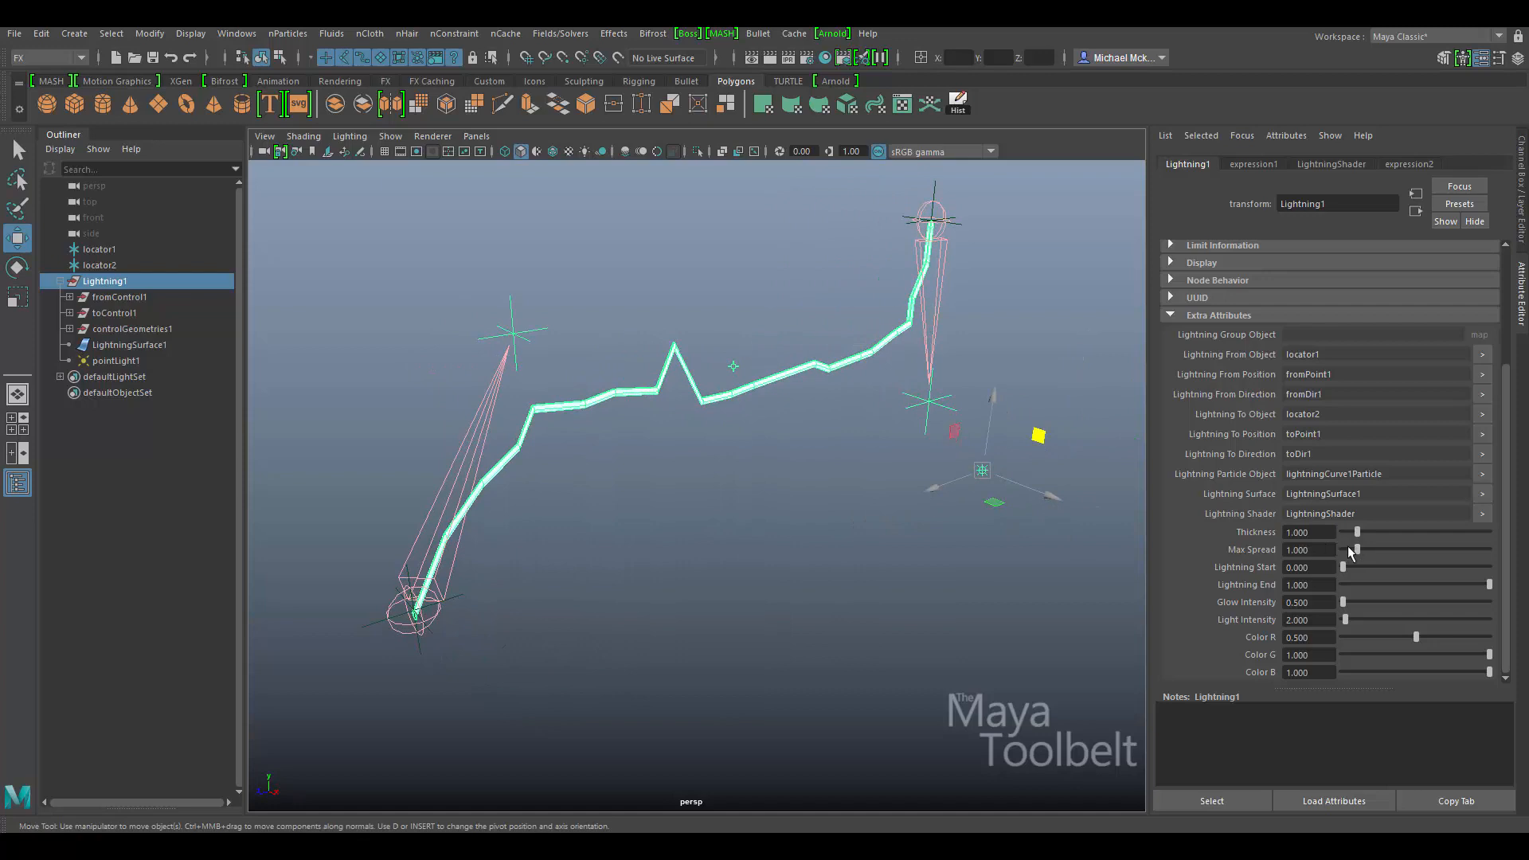
{"action": "left_click_drag", "start_coordinate": [741, 533], "coordinate": [658, 539], "text": "alt"}
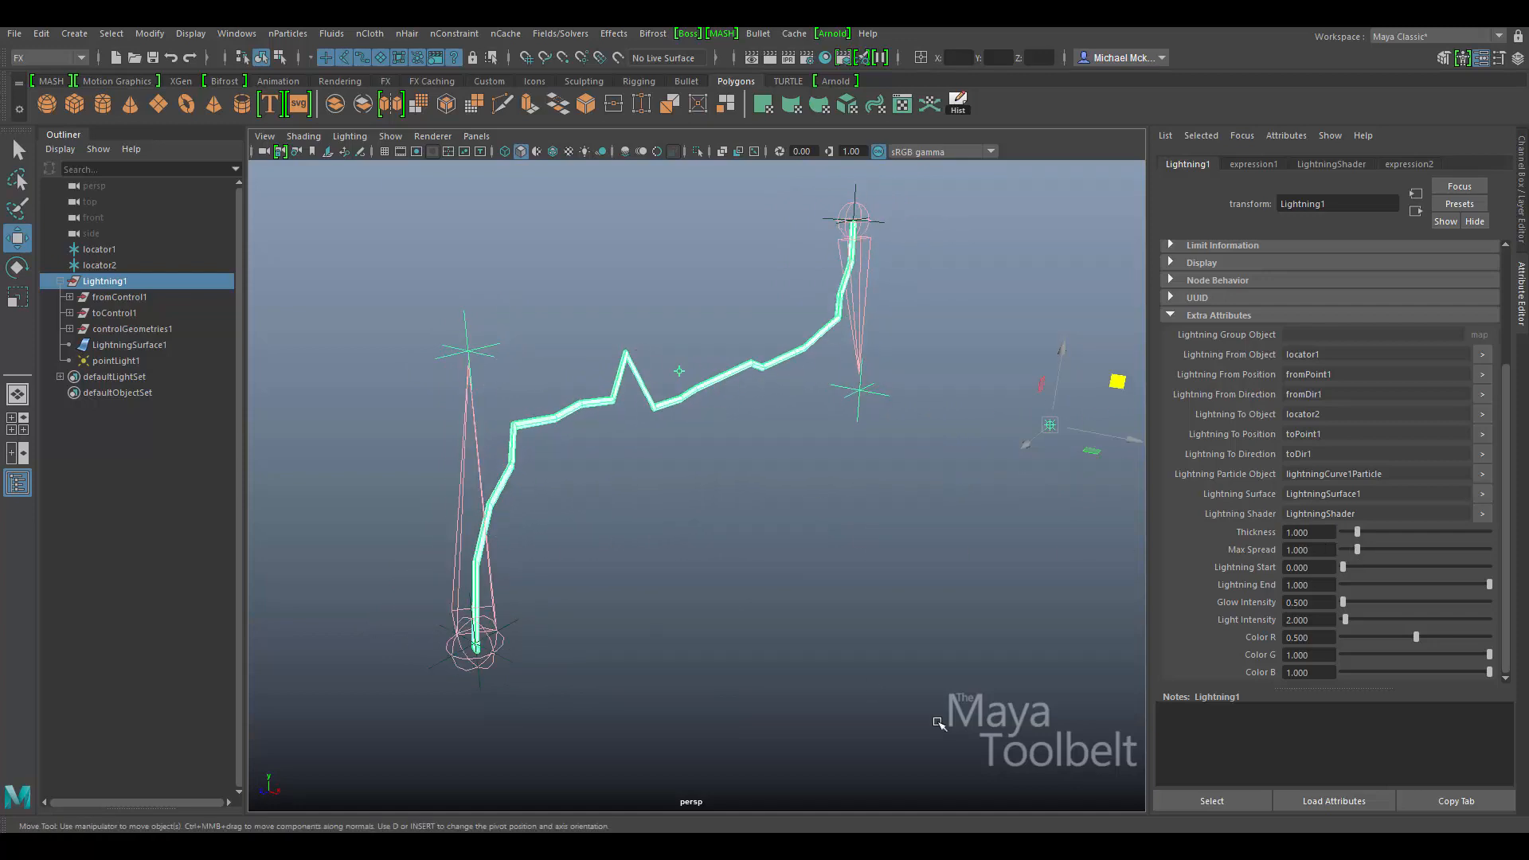
{"action": "left_click", "coordinate": [512, 666]}
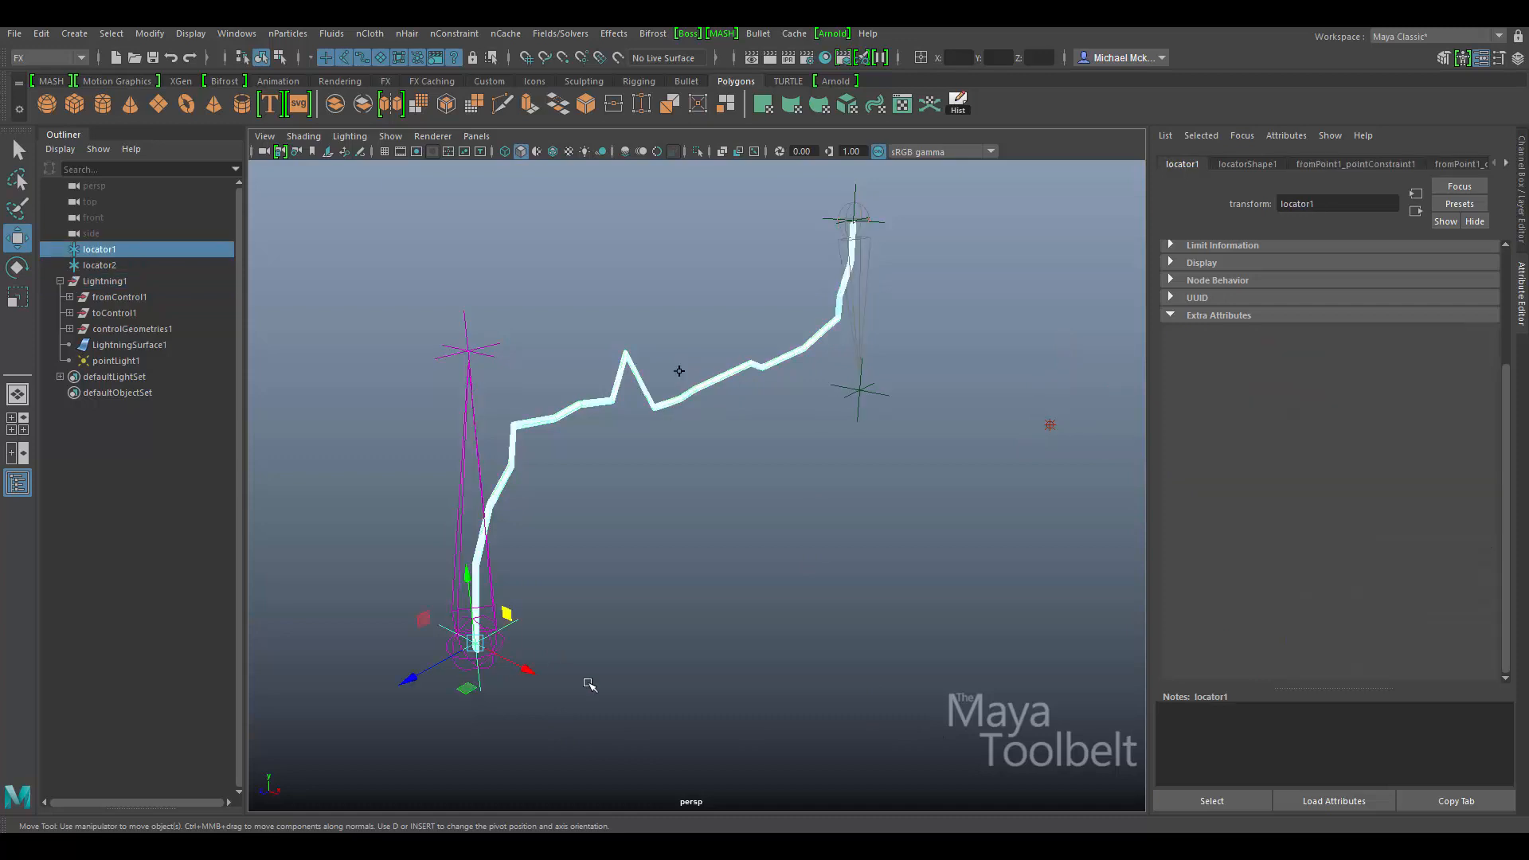
{"action": "left_click", "coordinate": [689, 533]}
{"action": "left_click_drag", "start_coordinate": [690, 533], "coordinate": [770, 554], "text": "alt"}
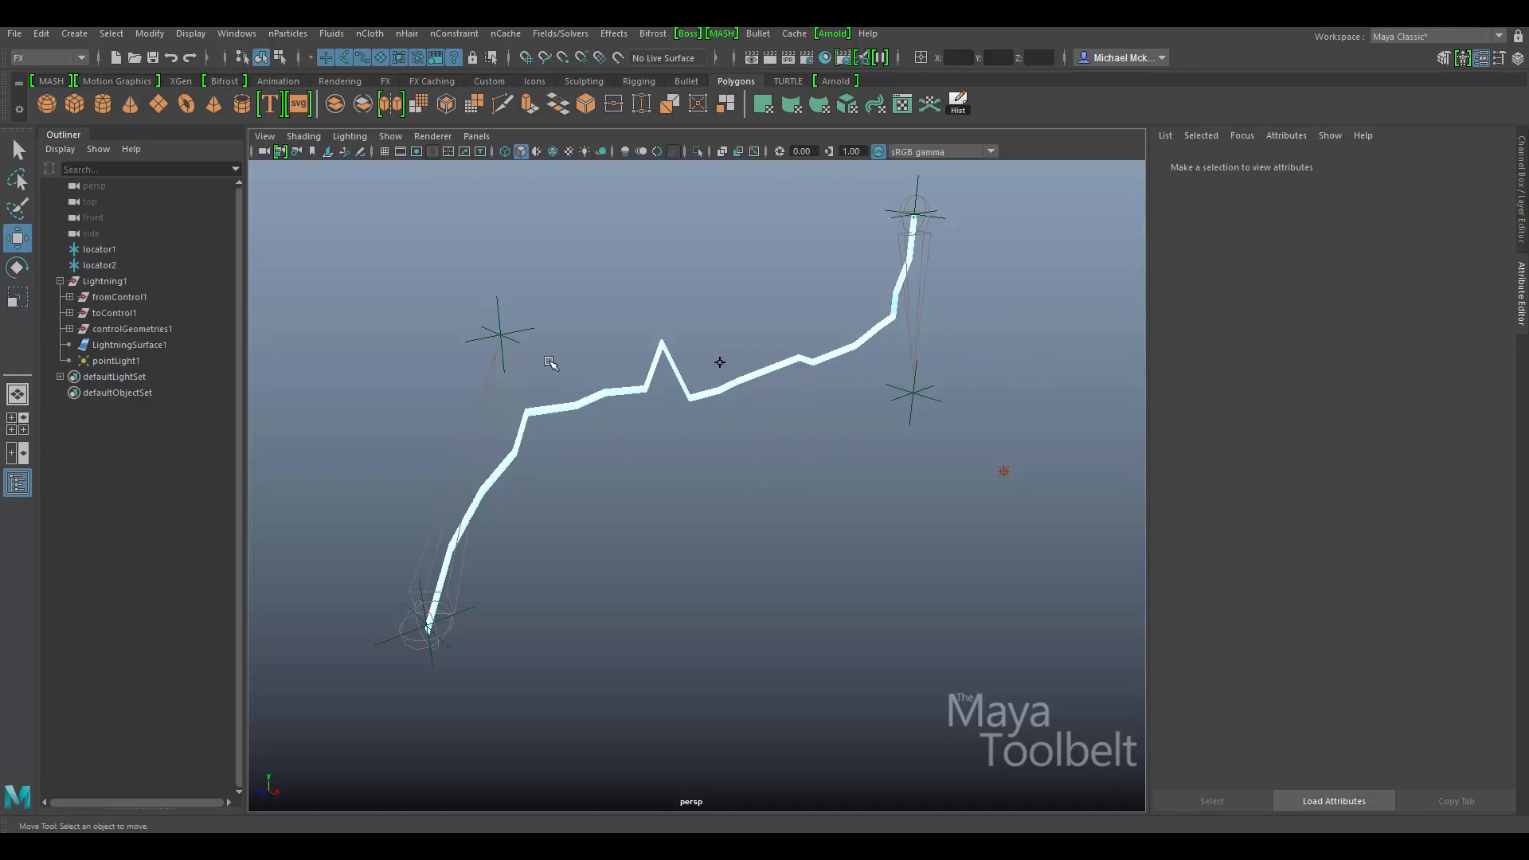
Step: Show the Time Slider in the interface and close the detached list of UI elements
{"action": "left_click", "coordinate": [238, 34]}
{"action": "mouse_move", "coordinate": [288, 170]}
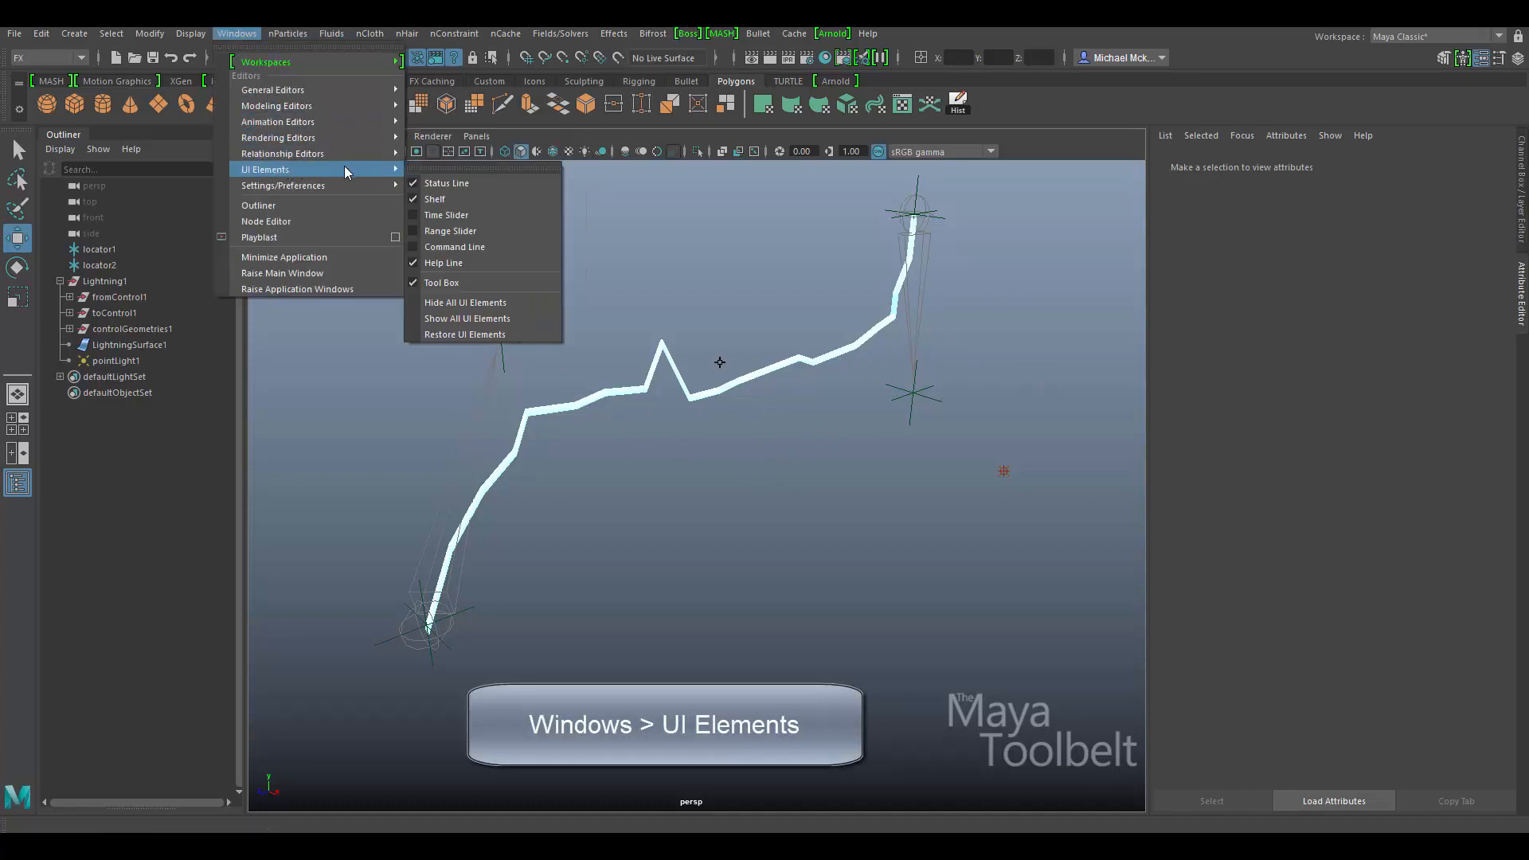
{"action": "left_click", "coordinate": [438, 168]}
{"action": "left_click", "coordinate": [490, 203]}
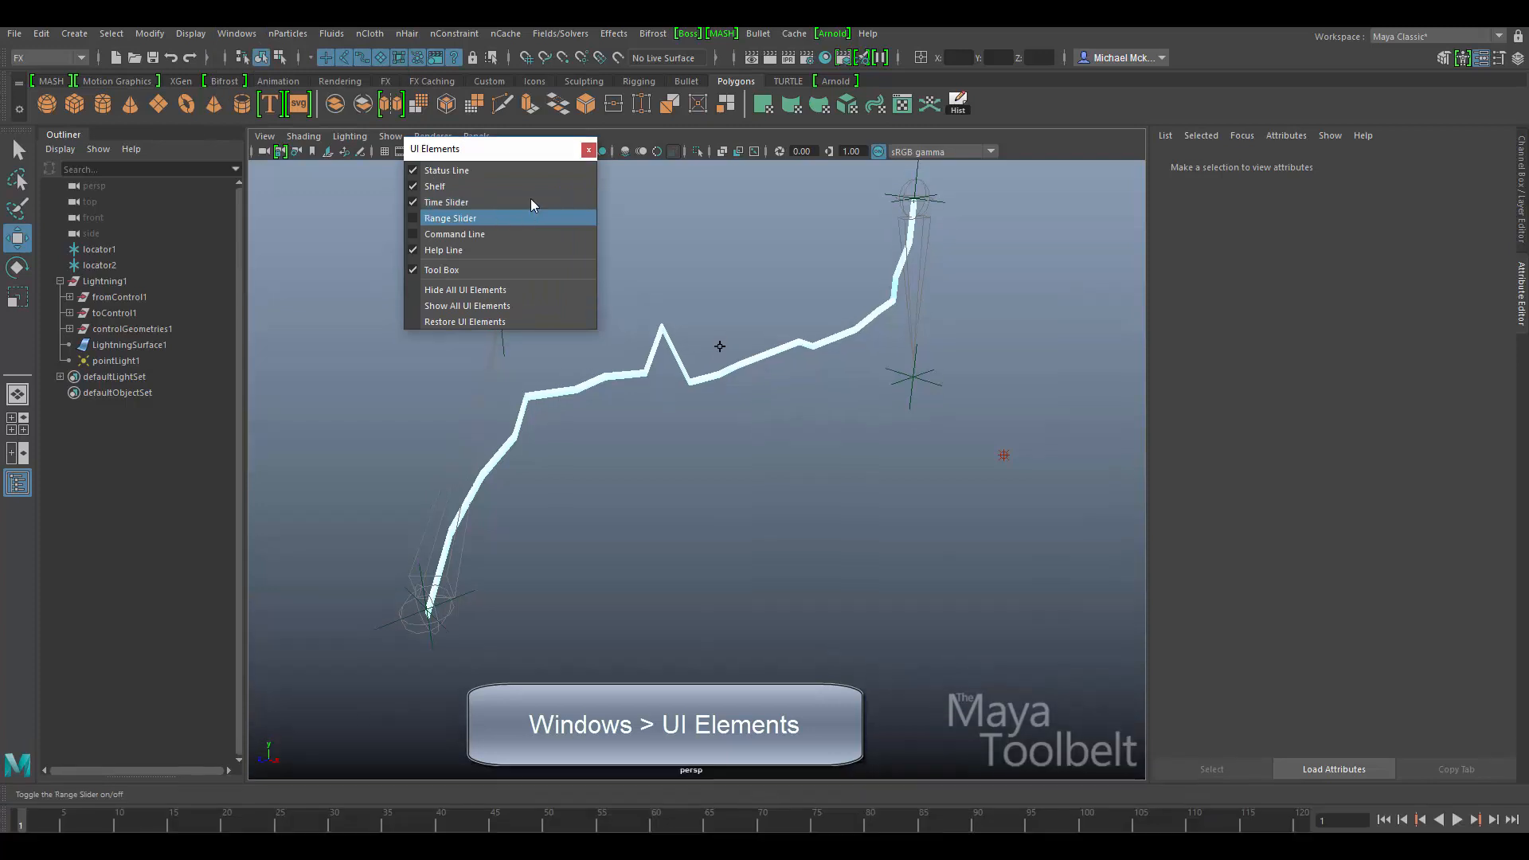
{"action": "left_click", "coordinate": [588, 150]}
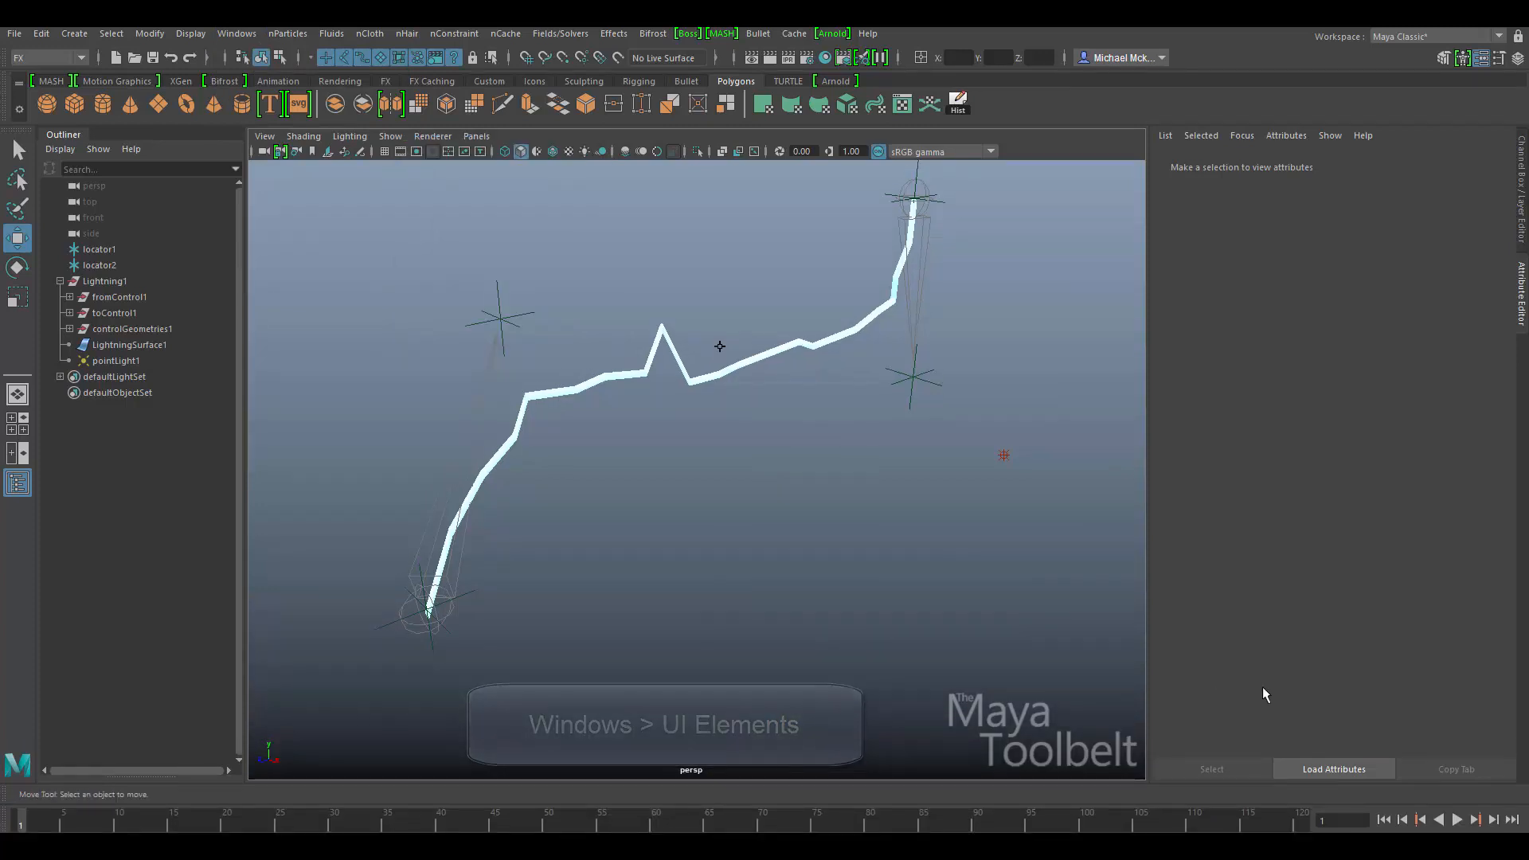
Step: Play the animation to examine the lightning's motion from several angles, and return to the start of the playback range
{"action": "left_click", "coordinate": [1457, 820]}
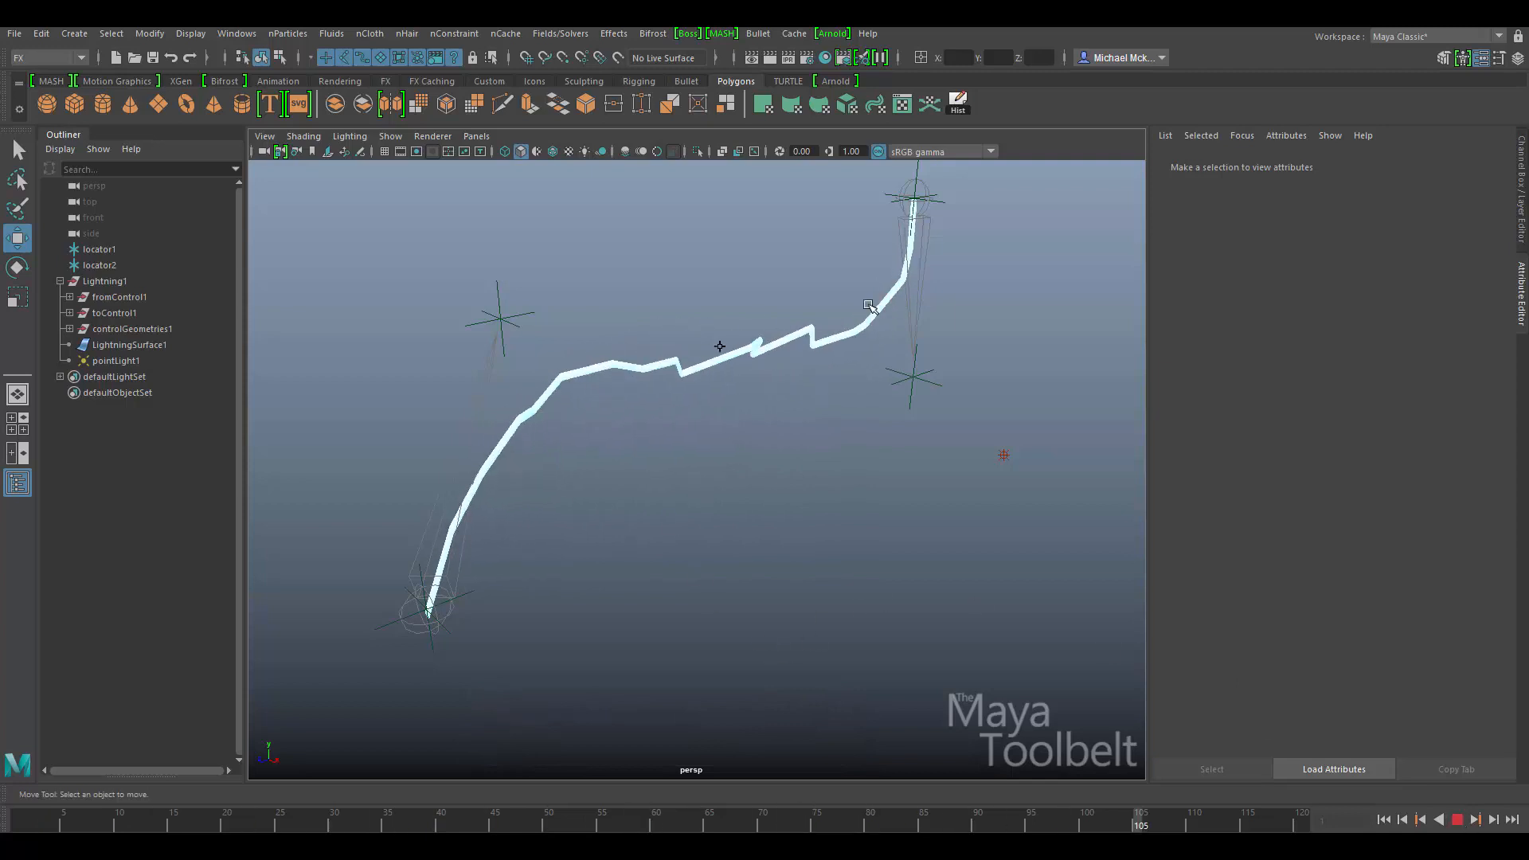
{"action": "left_click_drag", "start_coordinate": [745, 466], "coordinate": [769, 476], "text": "alt"}
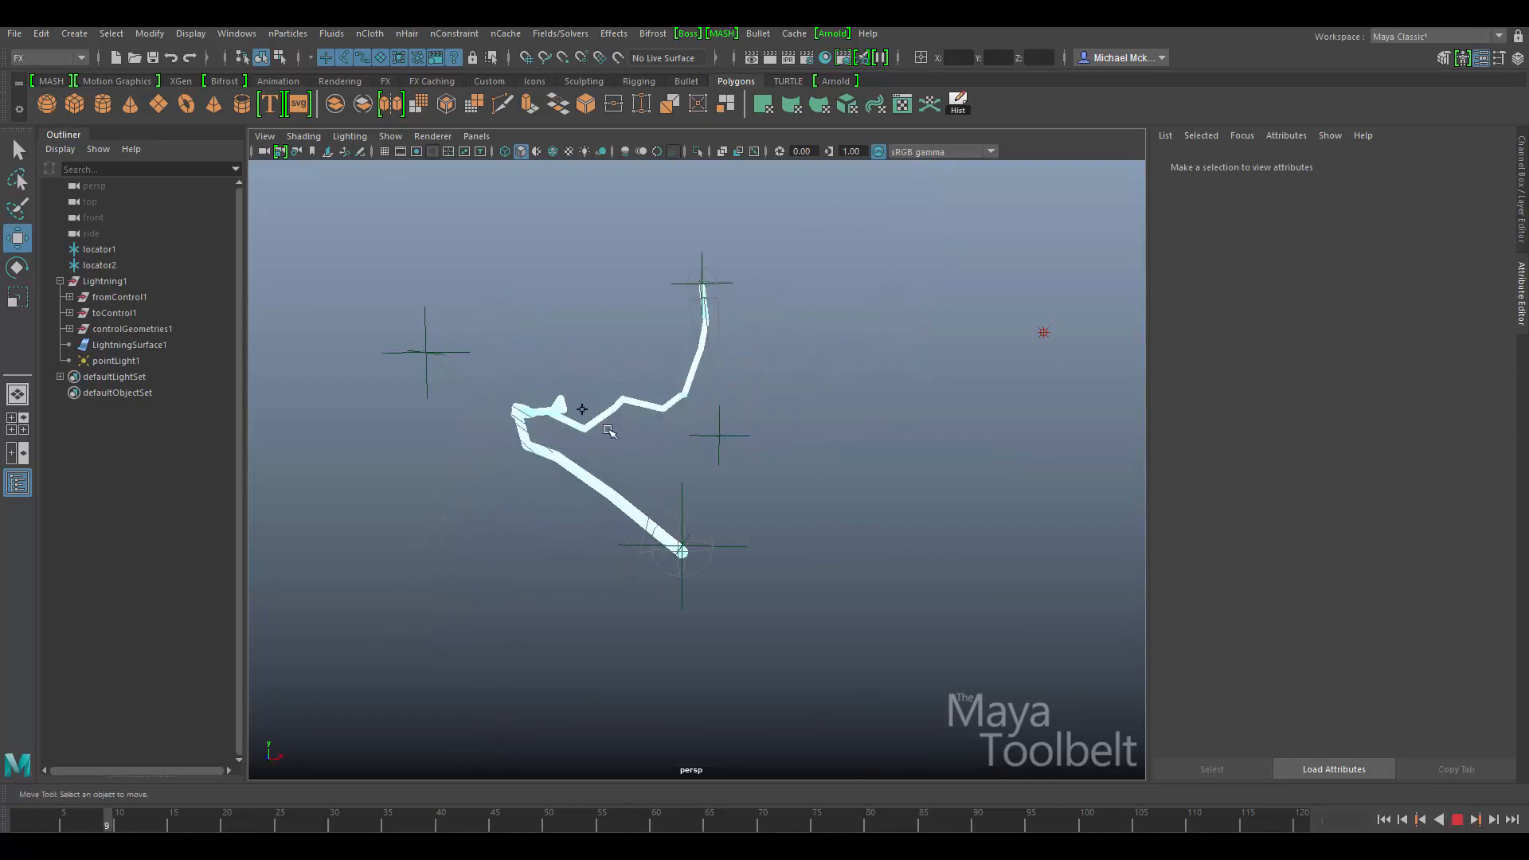
{"action": "left_click_drag", "start_coordinate": [745, 351], "coordinate": [637, 343], "text": "alt"}
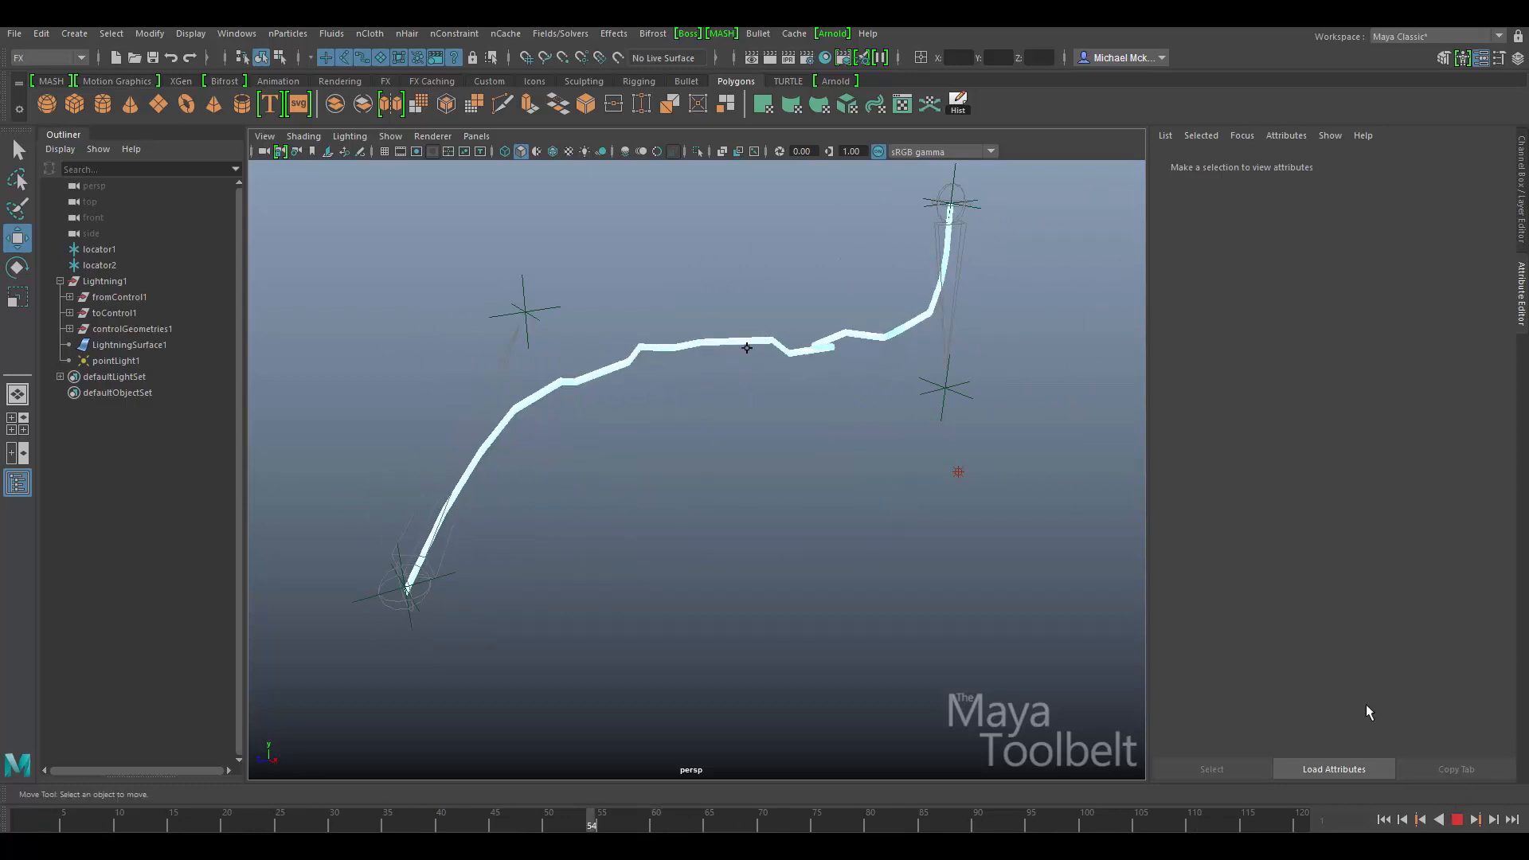
{"action": "left_click", "coordinate": [1457, 821]}
{"action": "left_click", "coordinate": [1386, 820]}
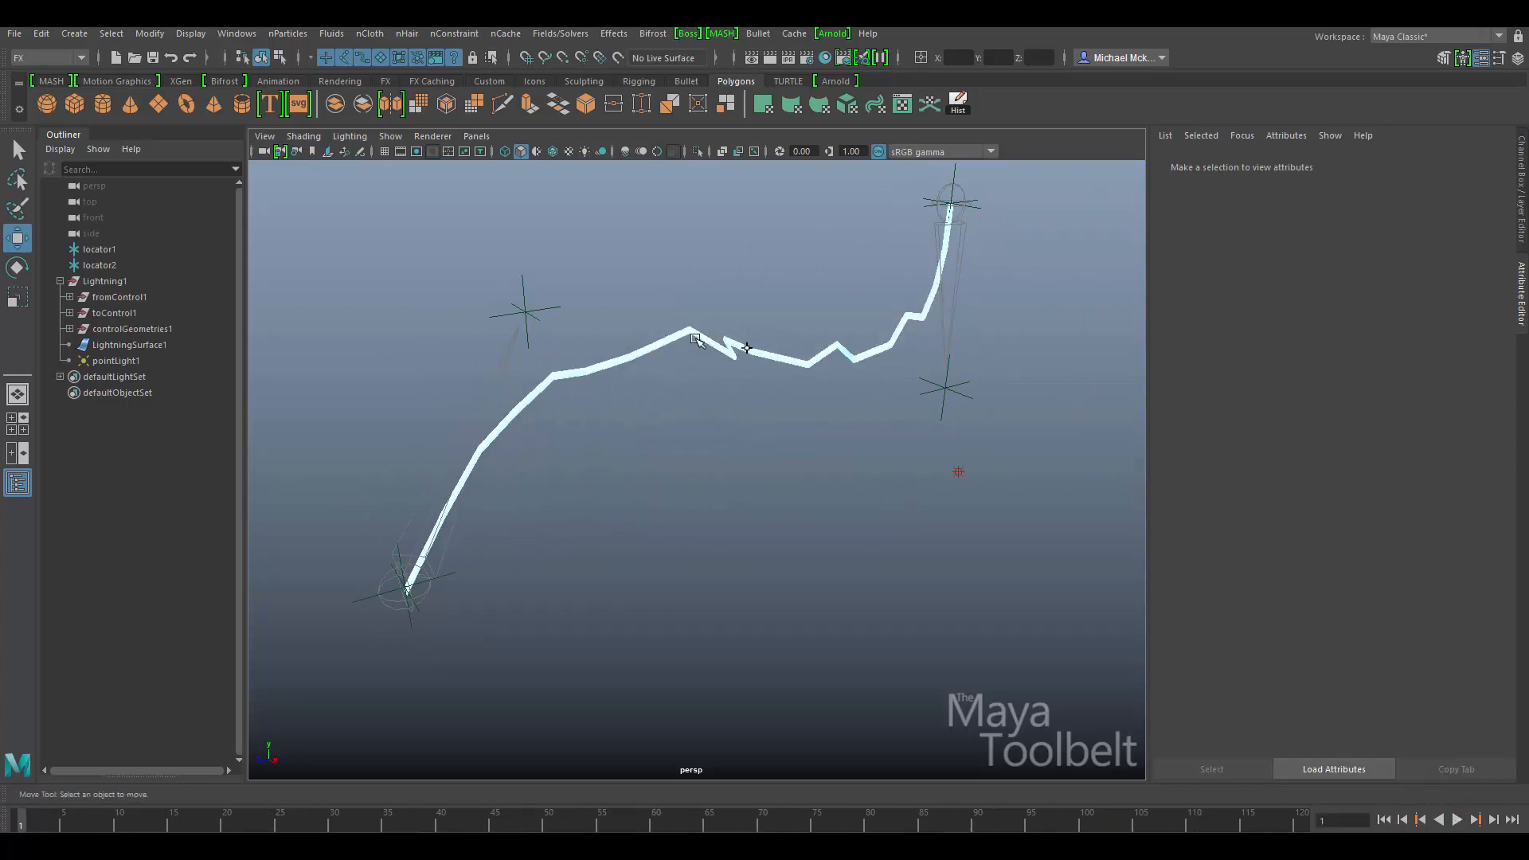
Step: Raise the Max Spread of Lightning1 to about 3.9 and inspect the bolt's shape
{"action": "left_click", "coordinate": [776, 350]}
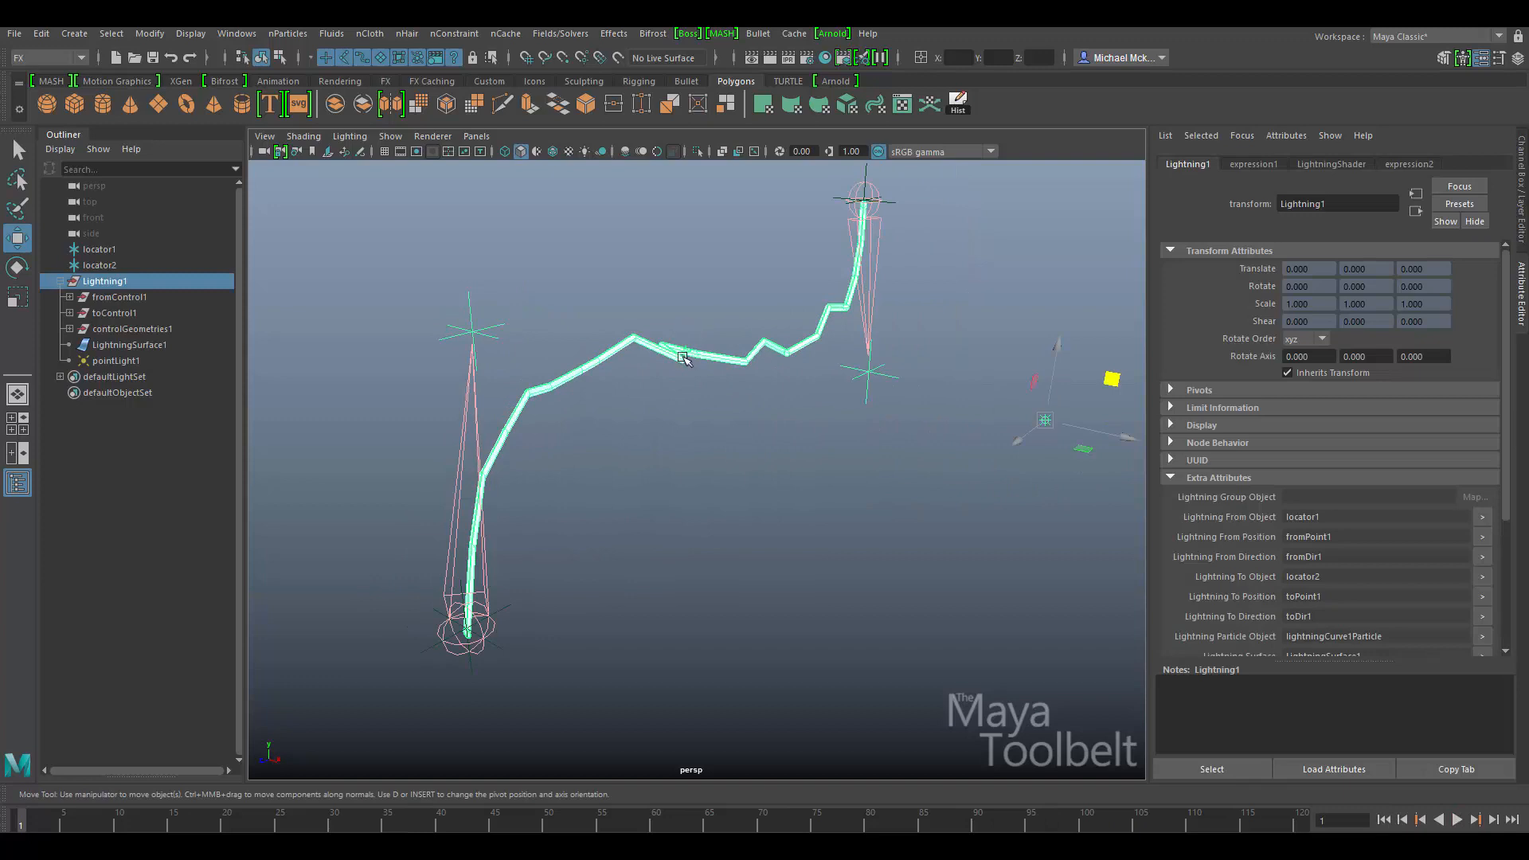
{"action": "left_click_drag", "start_coordinate": [799, 453], "coordinate": [849, 463], "text": "alt"}
{"action": "scroll", "coordinate": [1469, 586], "scroll_direction": "down", "scroll_amount": 4}
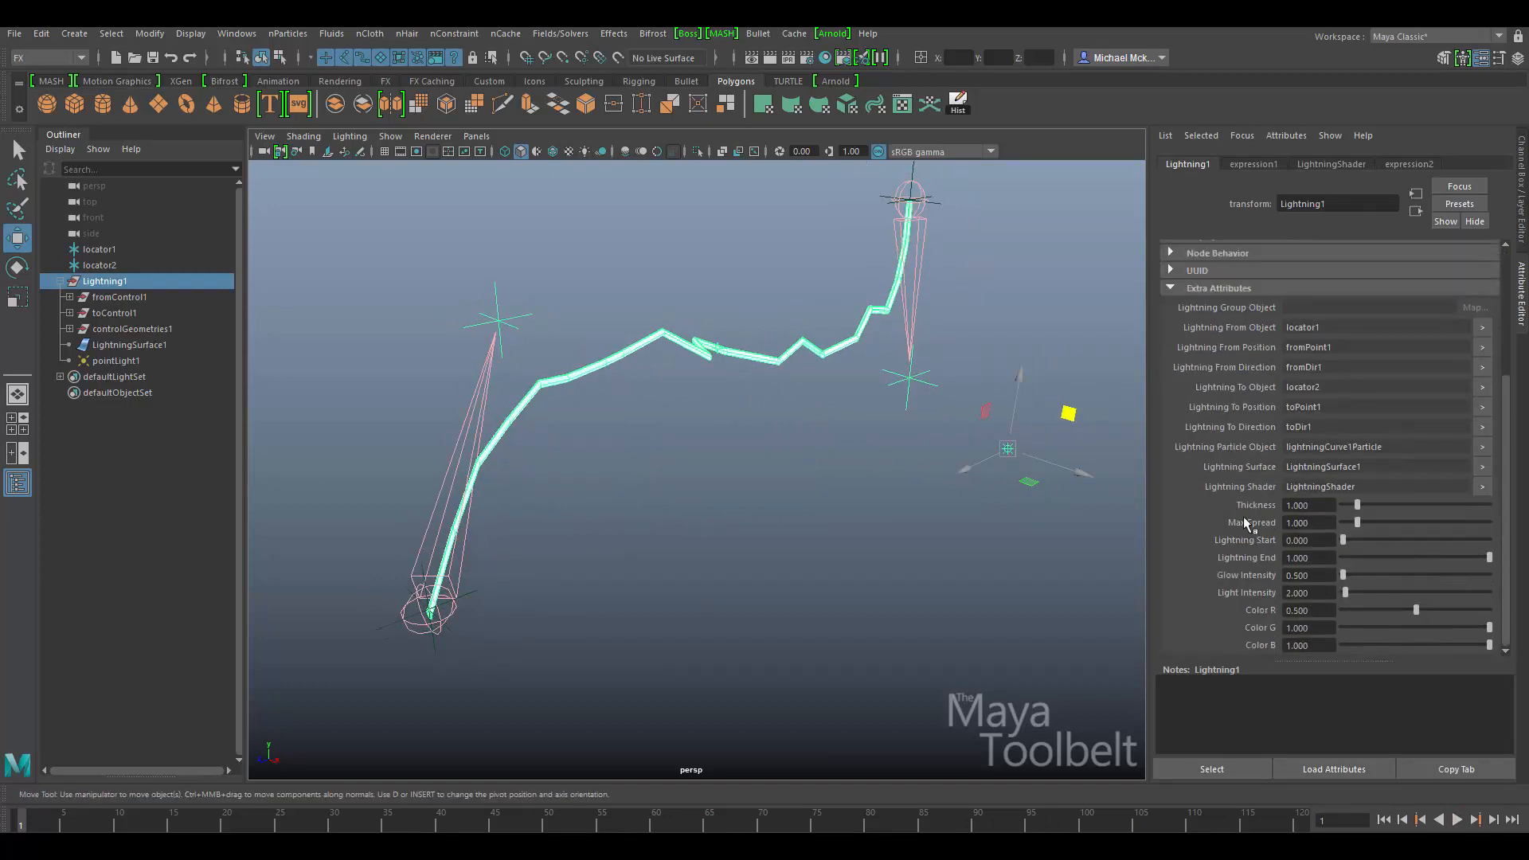
{"action": "left_click_drag", "start_coordinate": [1357, 523], "coordinate": [1399, 528]}
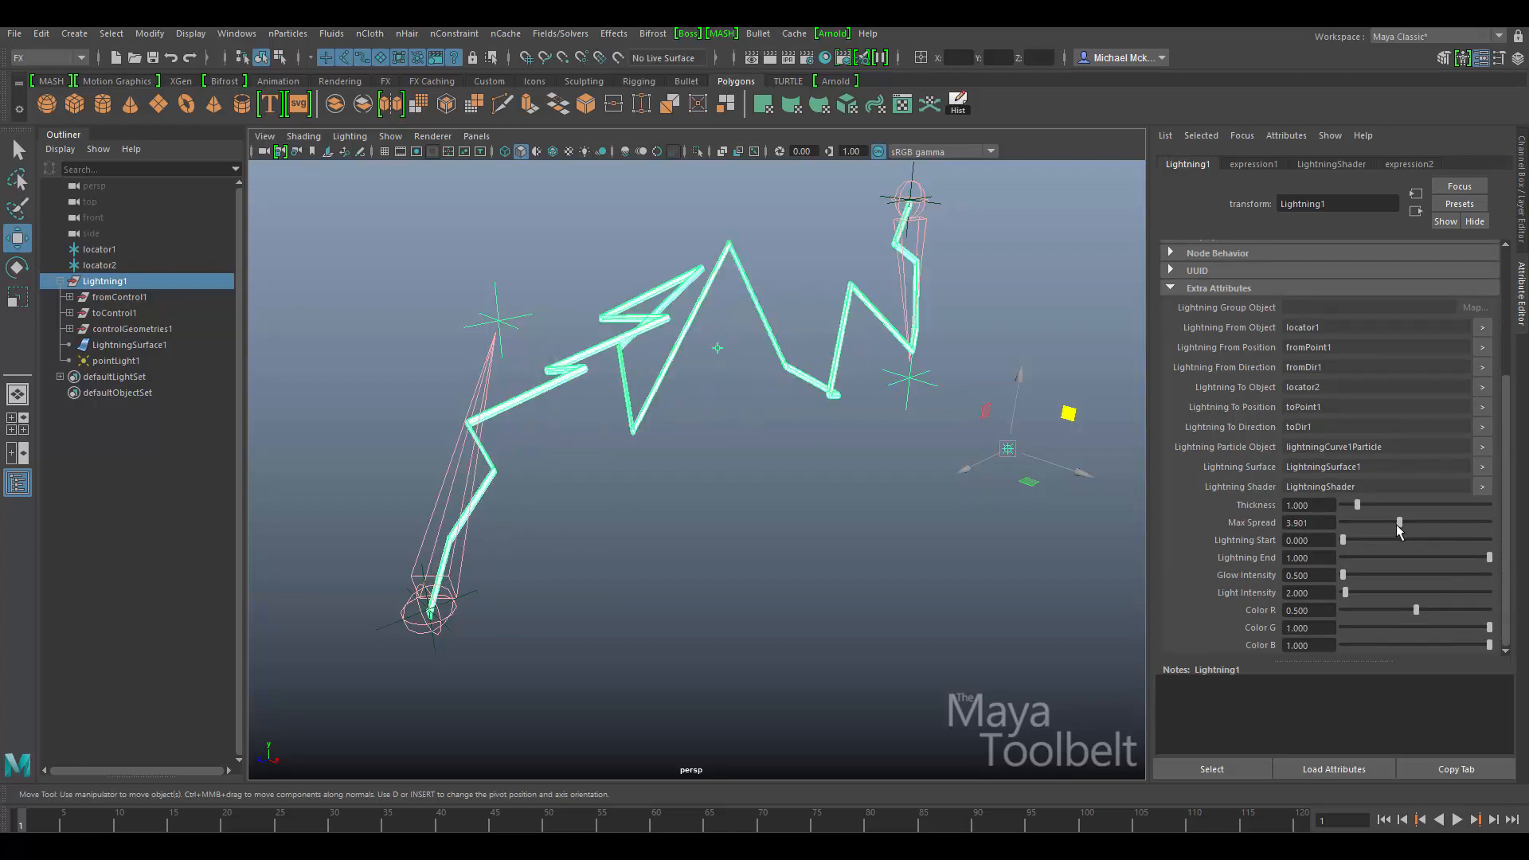
{"action": "left_click_drag", "start_coordinate": [510, 434], "coordinate": [649, 399], "text": "alt"}
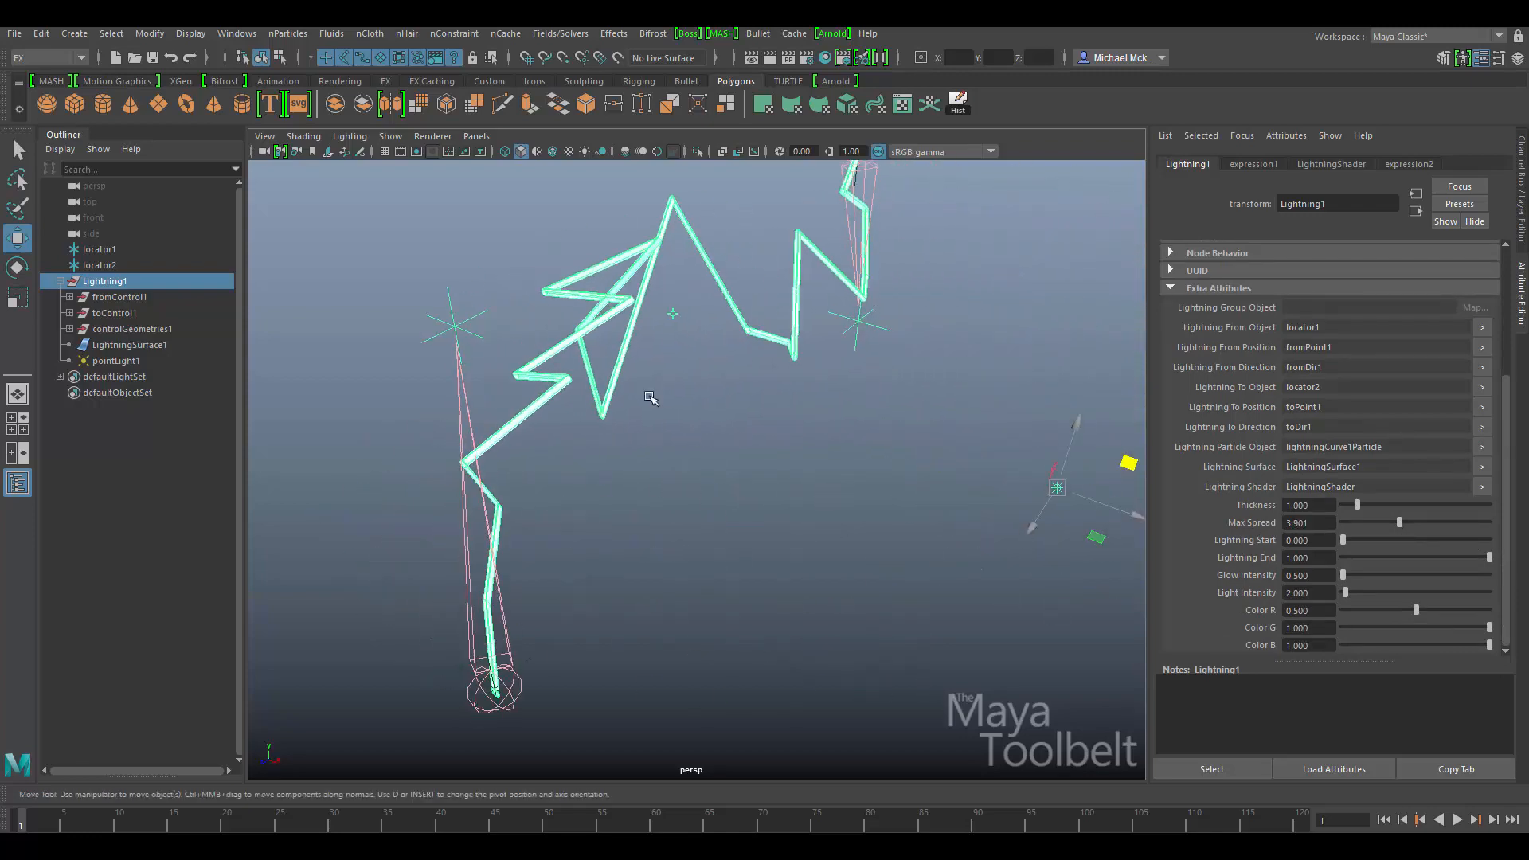
{"action": "left_click_drag", "start_coordinate": [817, 454], "coordinate": [799, 417], "text": "alt"}
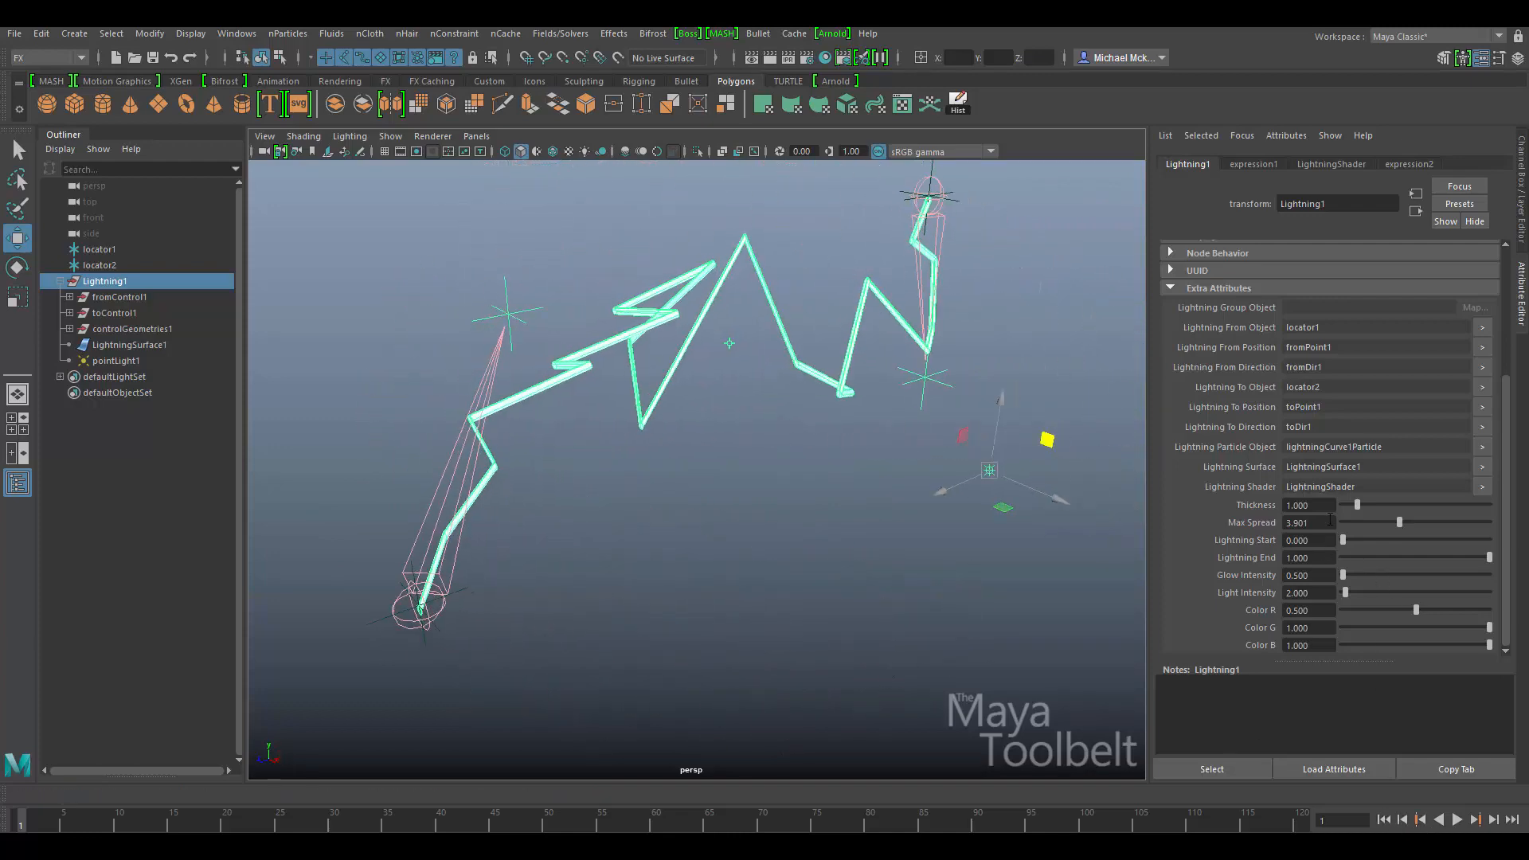
{"action": "left_click_drag", "start_coordinate": [1010, 531], "coordinate": [1030, 535], "text": "alt"}
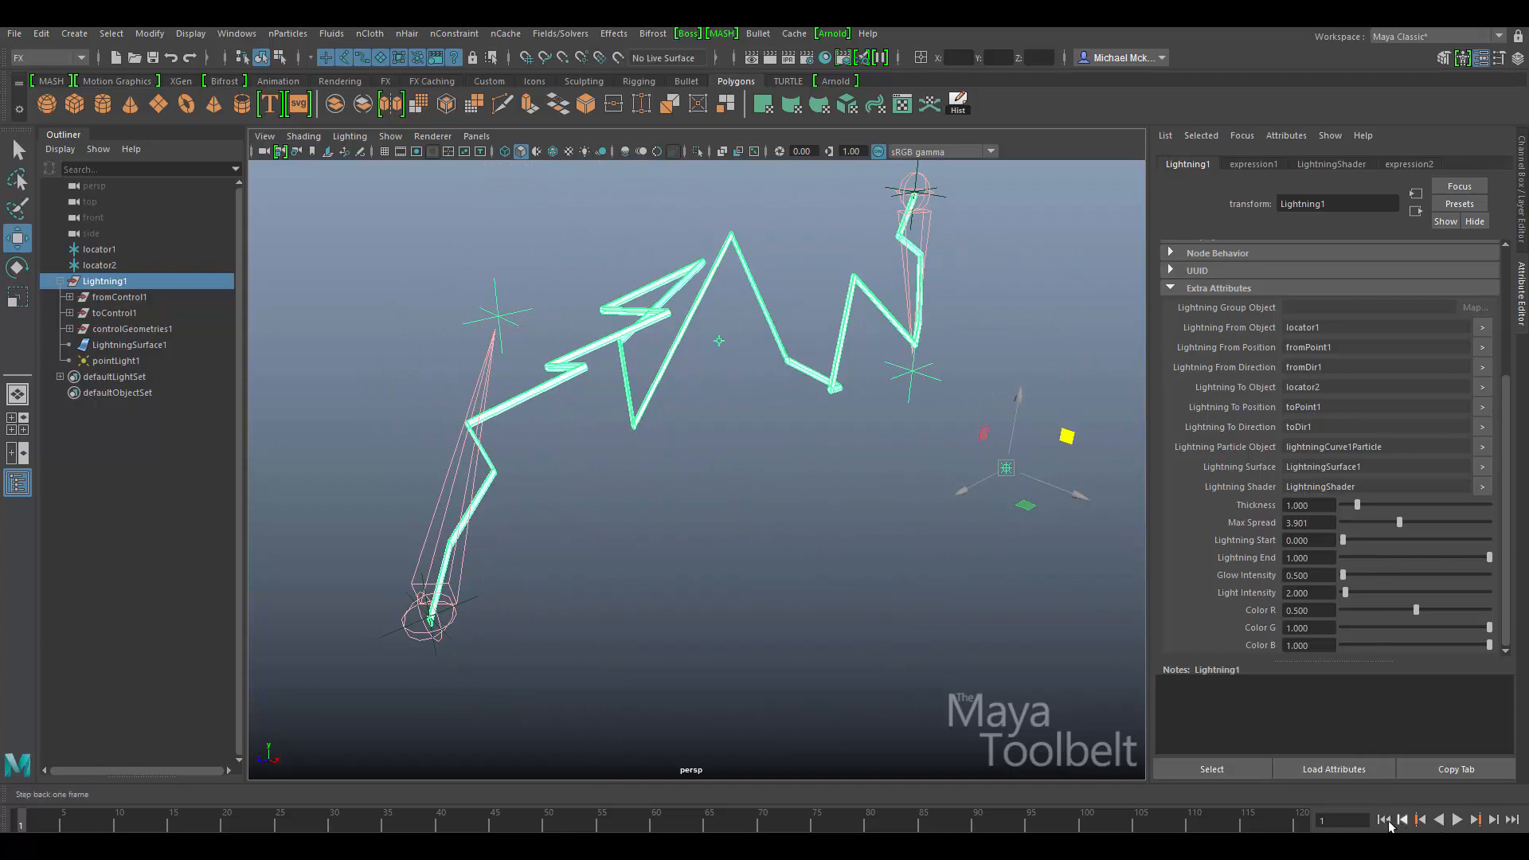
Step: Play the animation with the wider spread and return to the start of the playback range
{"action": "left_click", "coordinate": [1457, 819]}
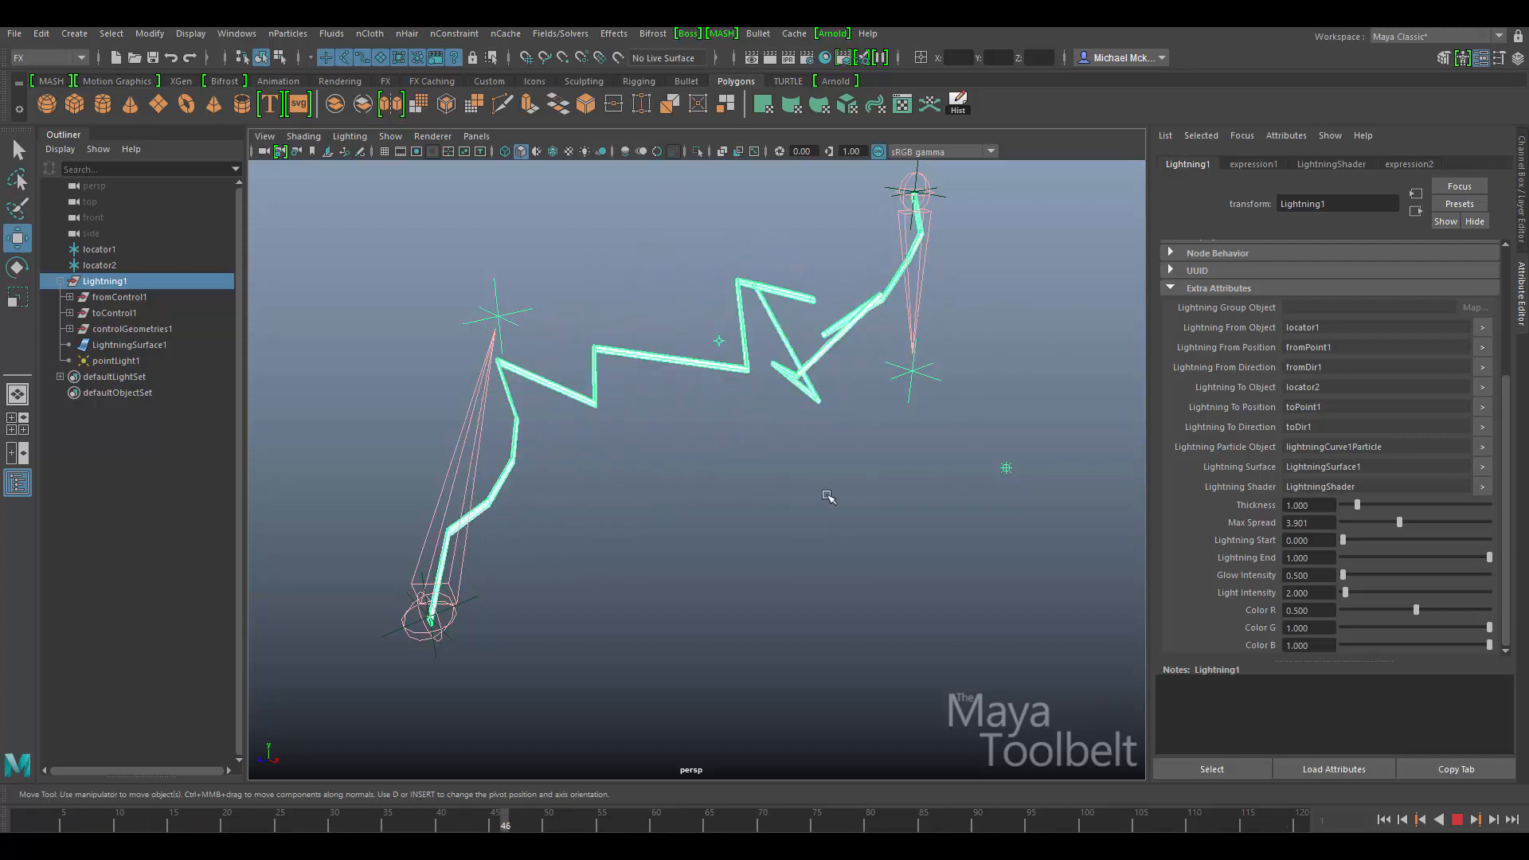
{"action": "mouse_move", "coordinate": [829, 497]}
{"action": "left_mouse_down", "text": "alt"}
{"action": "mouse_move", "coordinate": [980, 470]}
{"action": "mouse_move", "coordinate": [759, 479]}
{"action": "mouse_move", "coordinate": [846, 494]}
{"action": "left_mouse_up", "text": "alt"}
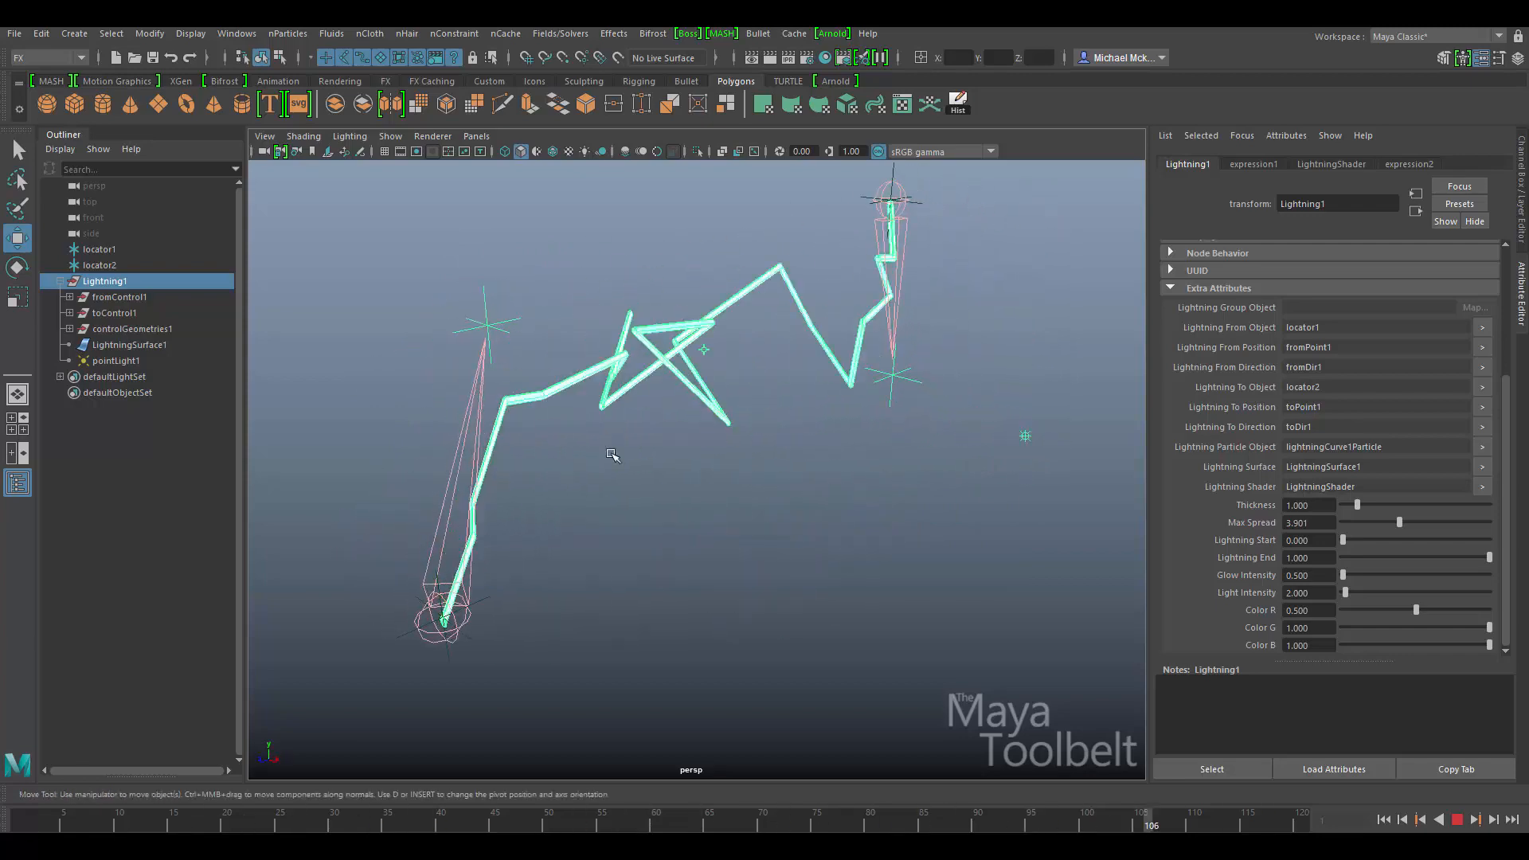
{"action": "left_click", "coordinate": [1460, 821]}
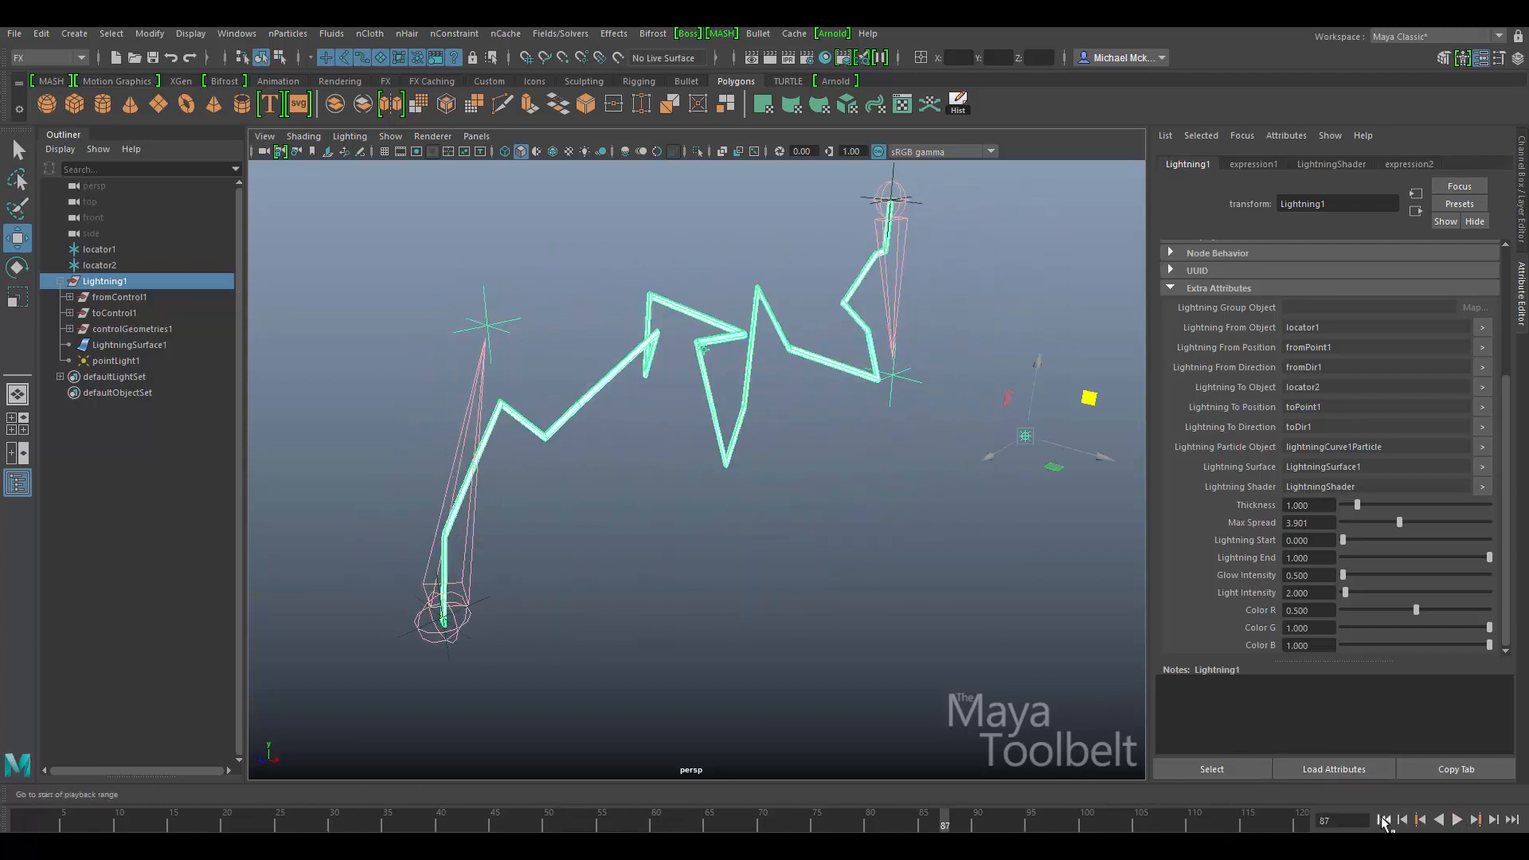
{"action": "left_click", "coordinate": [1385, 820]}
Step: Set the Max Spread of Lightning1 to 1
{"action": "left_click", "coordinate": [1315, 523]}
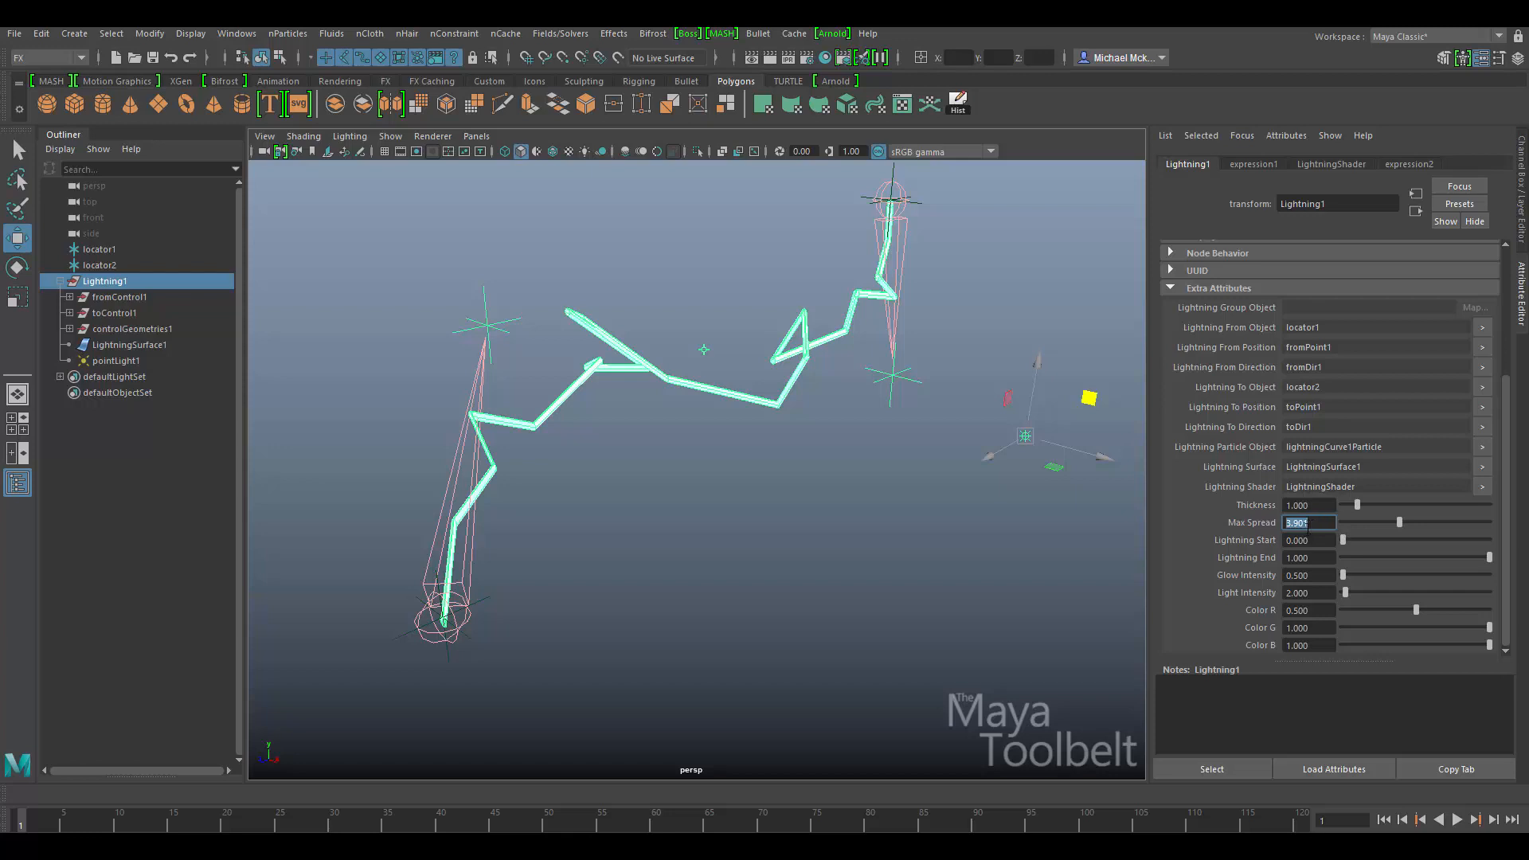
{"action": "type", "text": "1"}
{"action": "key", "text": "Return"}
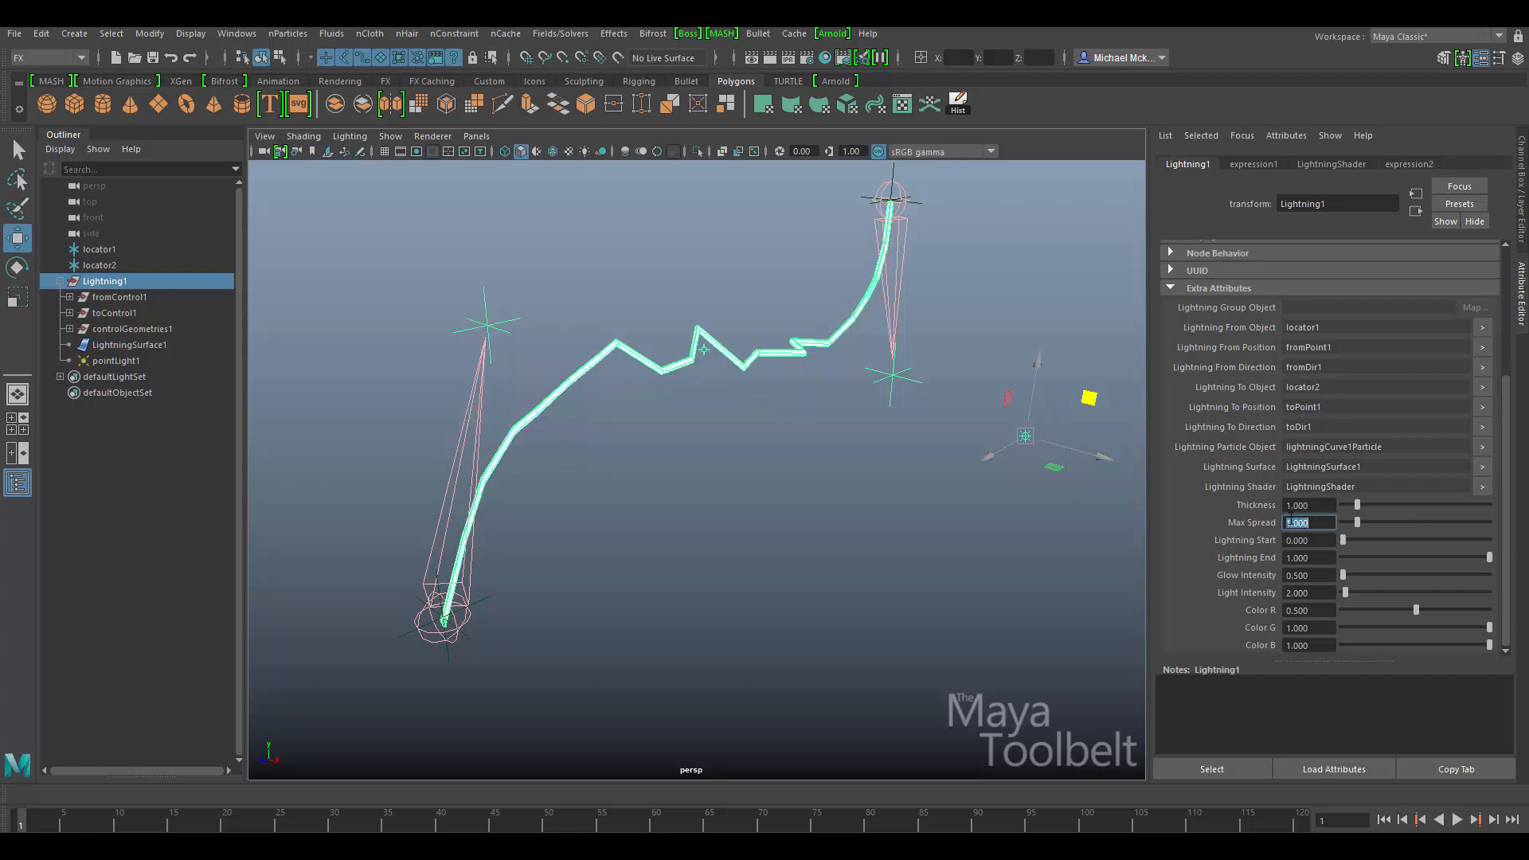
{"action": "left_click_drag", "start_coordinate": [948, 522], "coordinate": [970, 524], "text": "alt"}
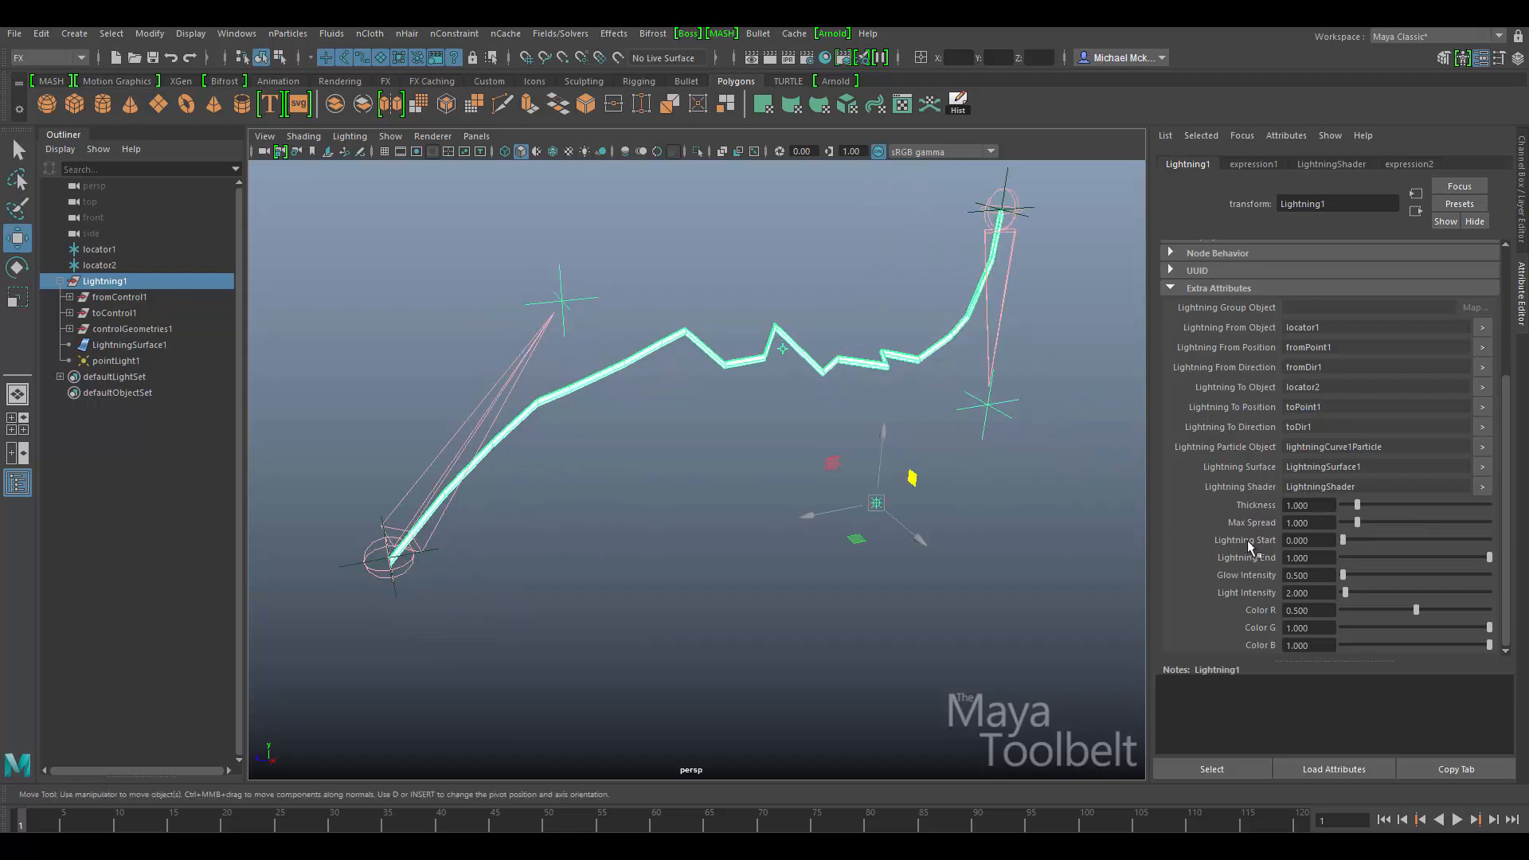
Step: Sweep Lightning1's Lightning Start to 1 and back to 0, and its Lightning End to 0 and back to 1
{"action": "mouse_move", "coordinate": [788, 518]}
{"action": "left_mouse_down", "text": "alt"}
{"action": "mouse_move", "coordinate": [789, 535]}
{"action": "mouse_move", "coordinate": [796, 520]}
{"action": "mouse_move", "coordinate": [763, 502]}
{"action": "left_mouse_up", "text": "alt"}
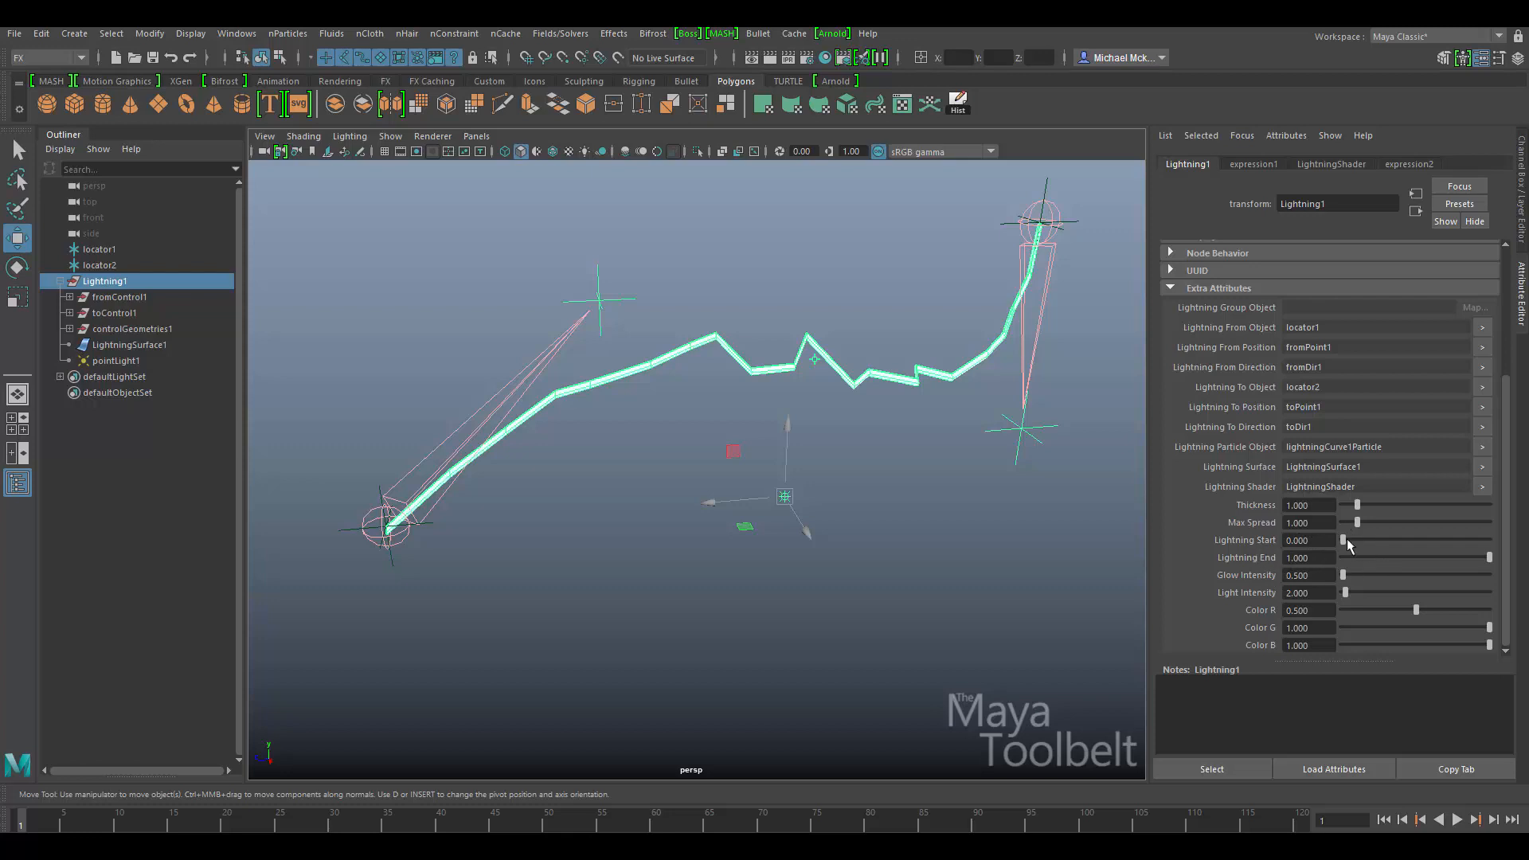
{"action": "left_click_drag", "start_coordinate": [1344, 540], "coordinate": [1500, 538]}
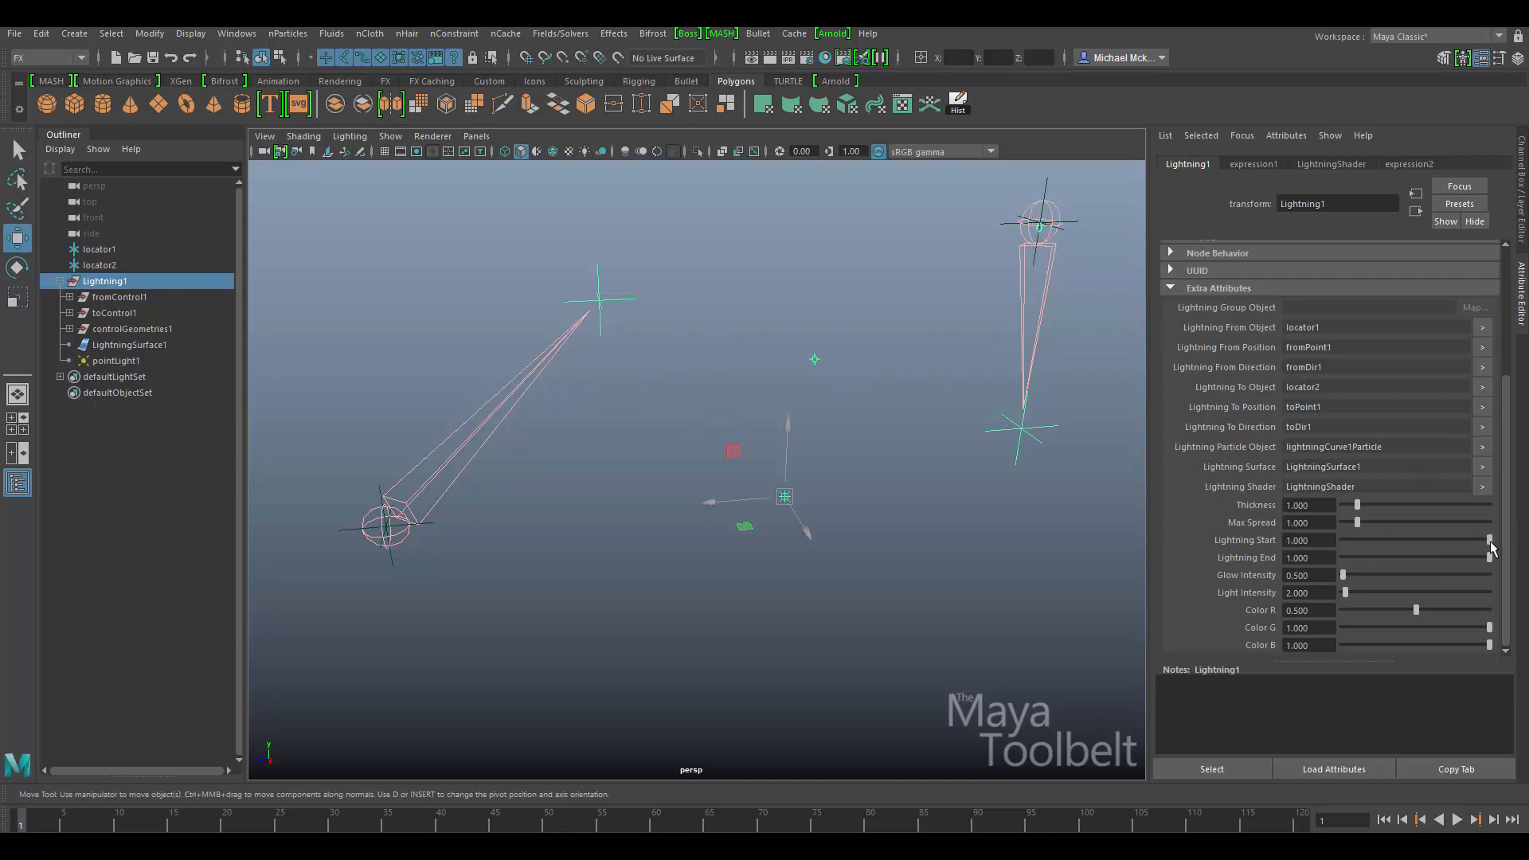
{"action": "left_click_drag", "start_coordinate": [1492, 548], "coordinate": [1261, 540]}
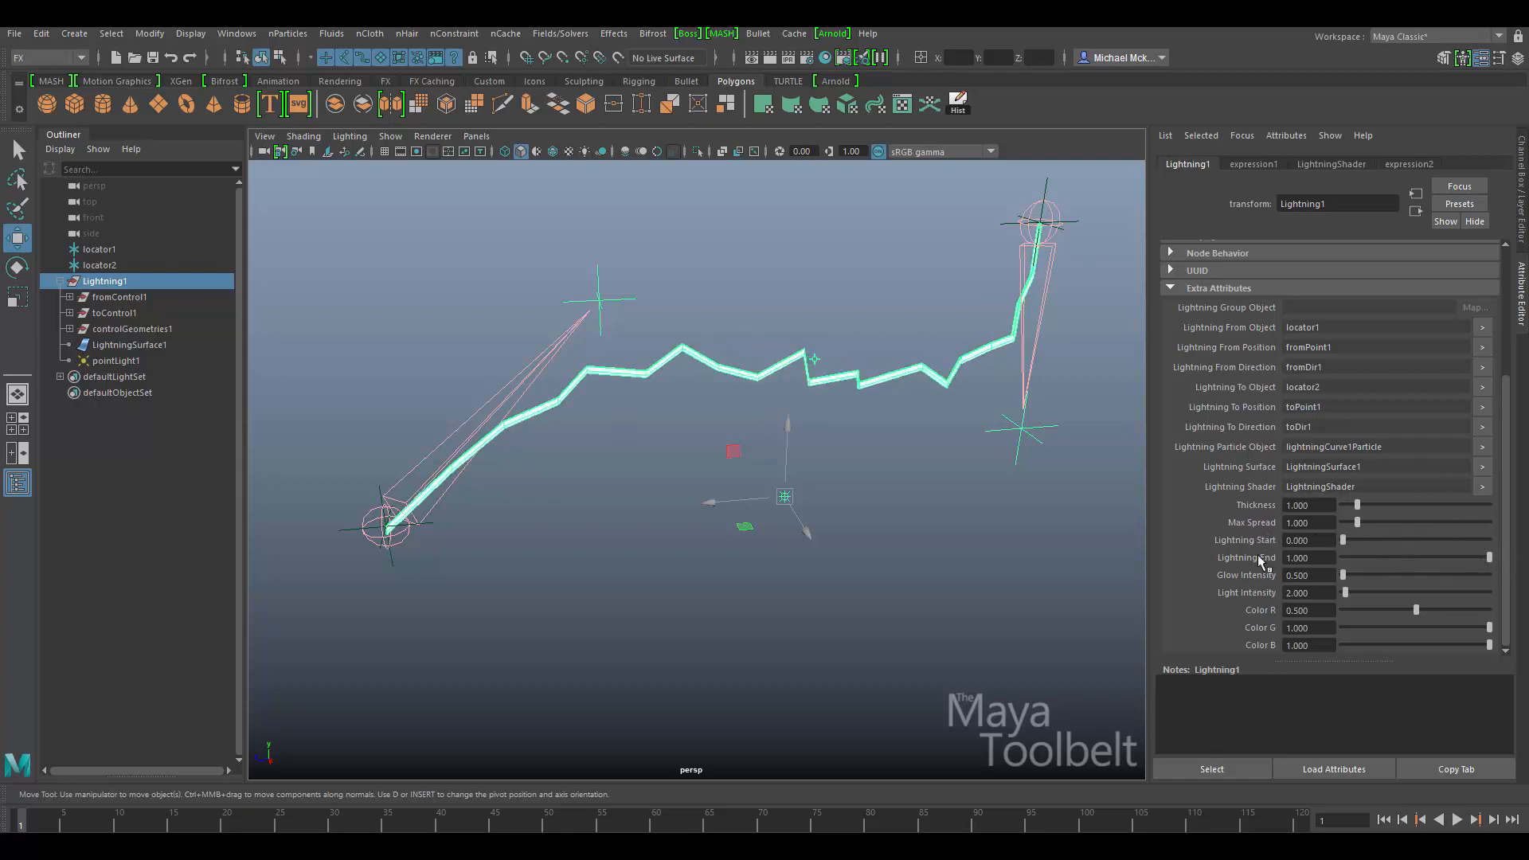
{"action": "left_click_drag", "start_coordinate": [1488, 558], "coordinate": [1333, 558]}
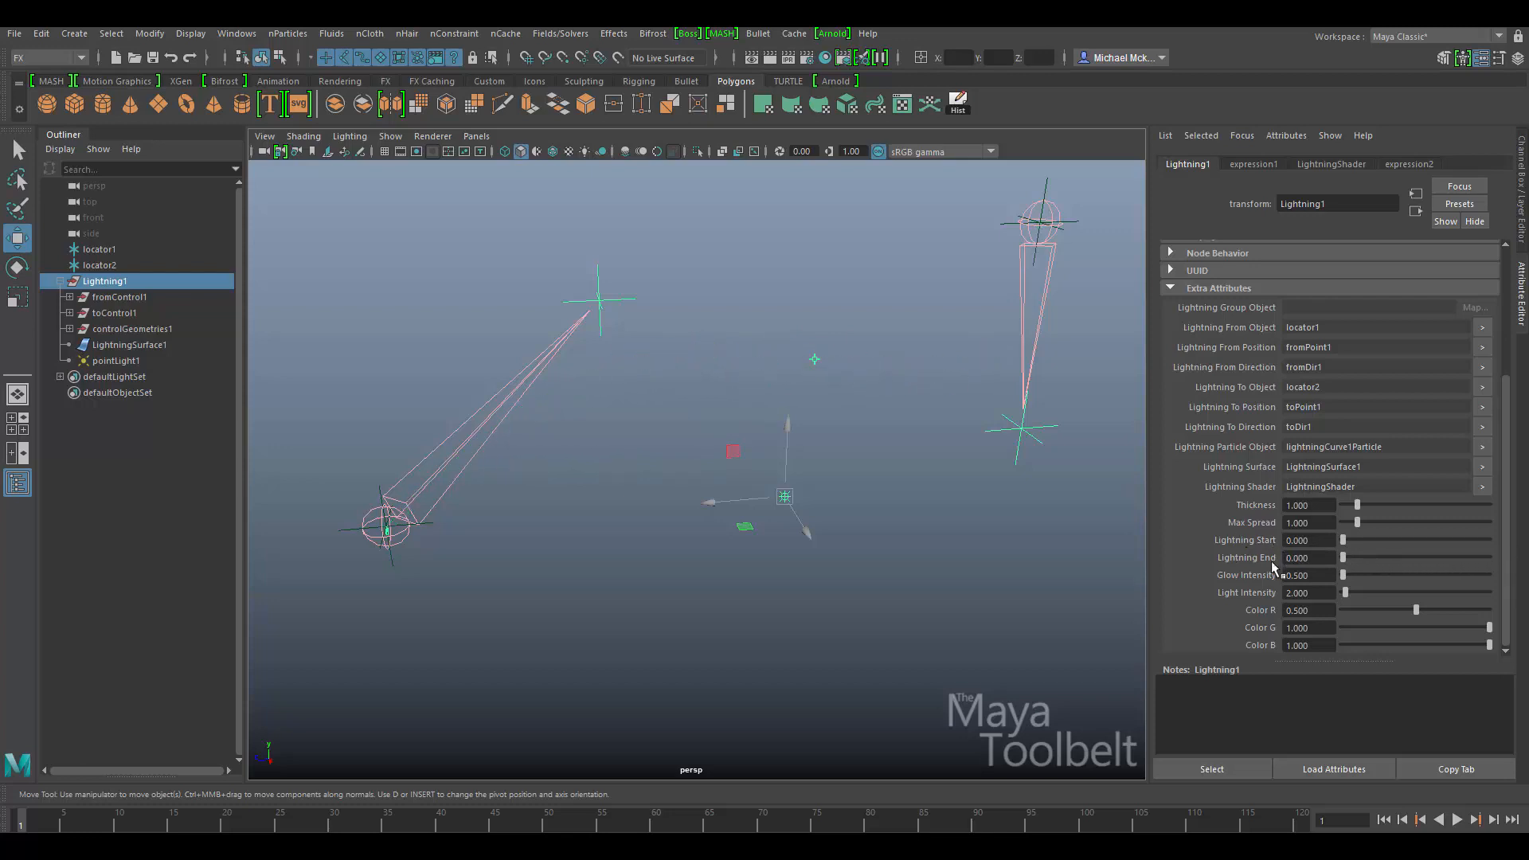
{"action": "left_click_drag", "start_coordinate": [1344, 561], "coordinate": [1505, 554]}
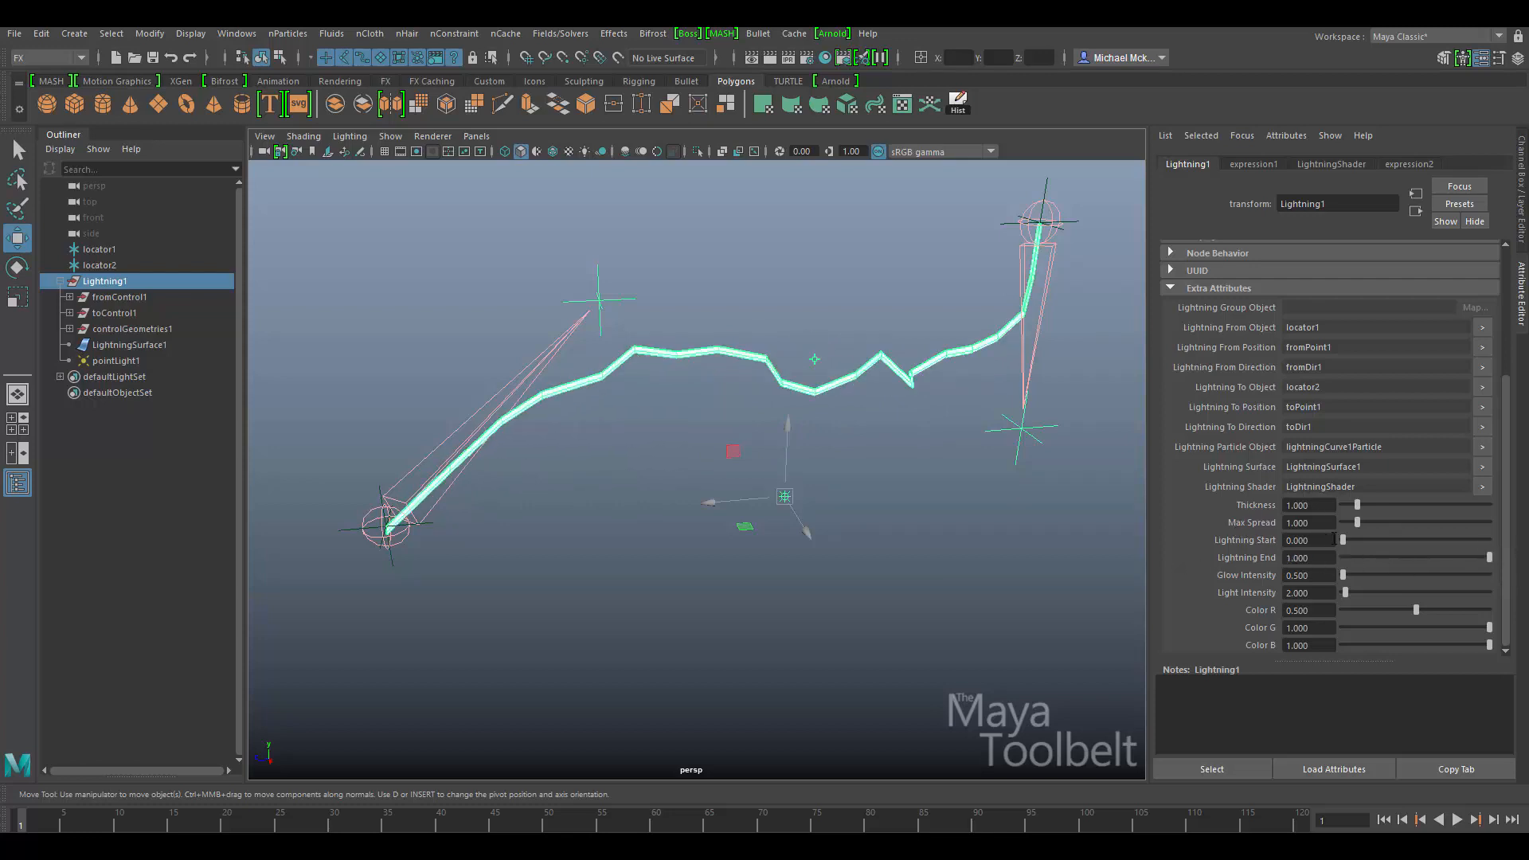
Step: Vary Lightning Start and Lightning End alternately to examine the bolt's growth, leaving them at 0 and 1
{"action": "mouse_move", "coordinate": [1346, 543]}
{"action": "left_mouse_down"}
{"action": "mouse_move", "coordinate": [1528, 536]}
{"action": "mouse_move", "coordinate": [1343, 540]}
{"action": "left_mouse_up"}
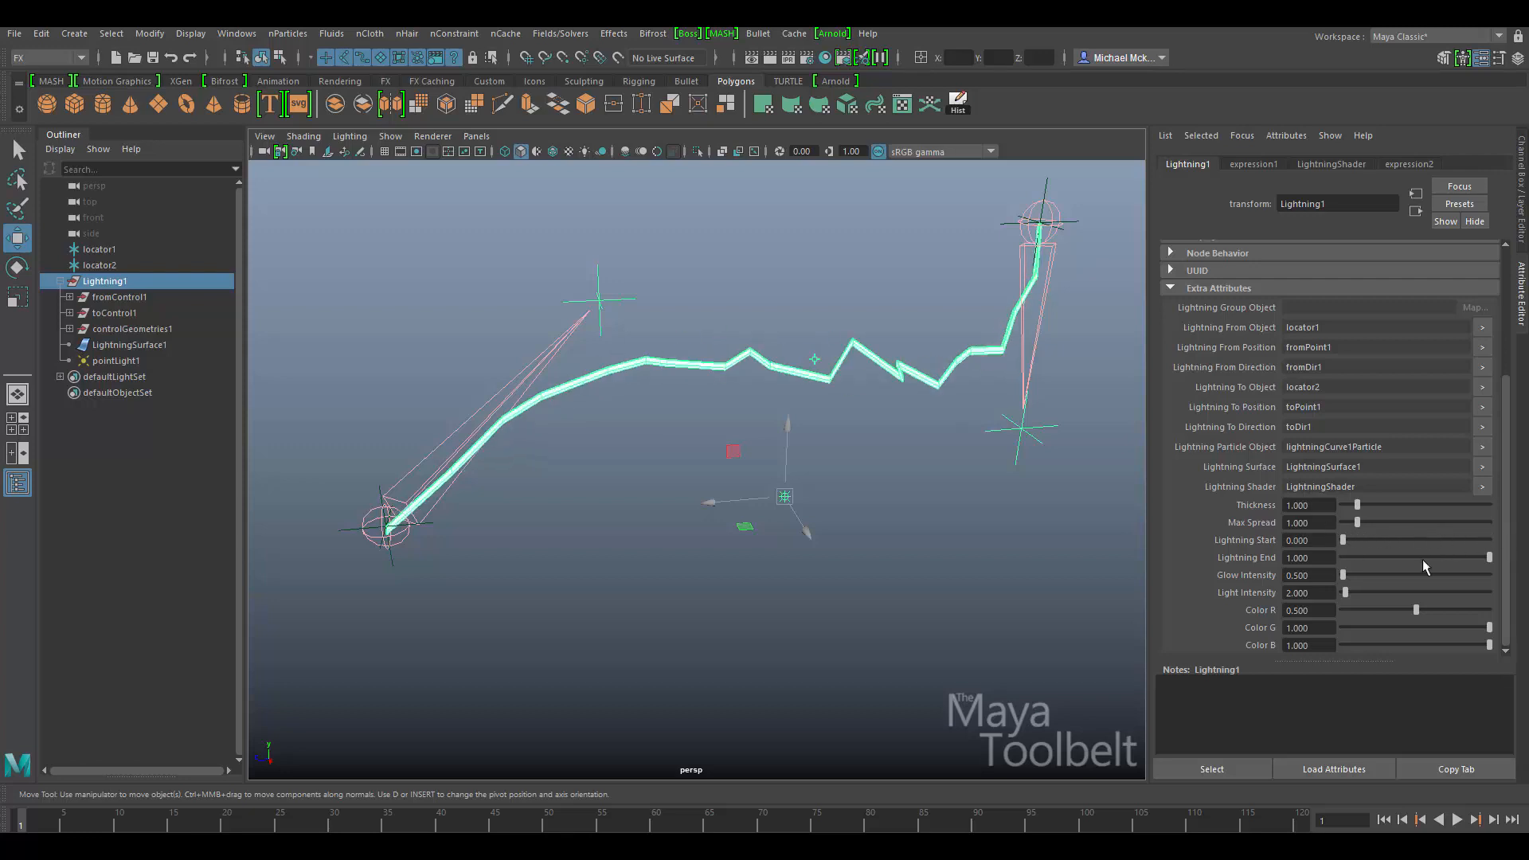
{"action": "mouse_move", "coordinate": [1488, 558]}
{"action": "left_mouse_down"}
{"action": "mouse_move", "coordinate": [1341, 557]}
{"action": "mouse_move", "coordinate": [1507, 554]}
{"action": "left_mouse_up"}
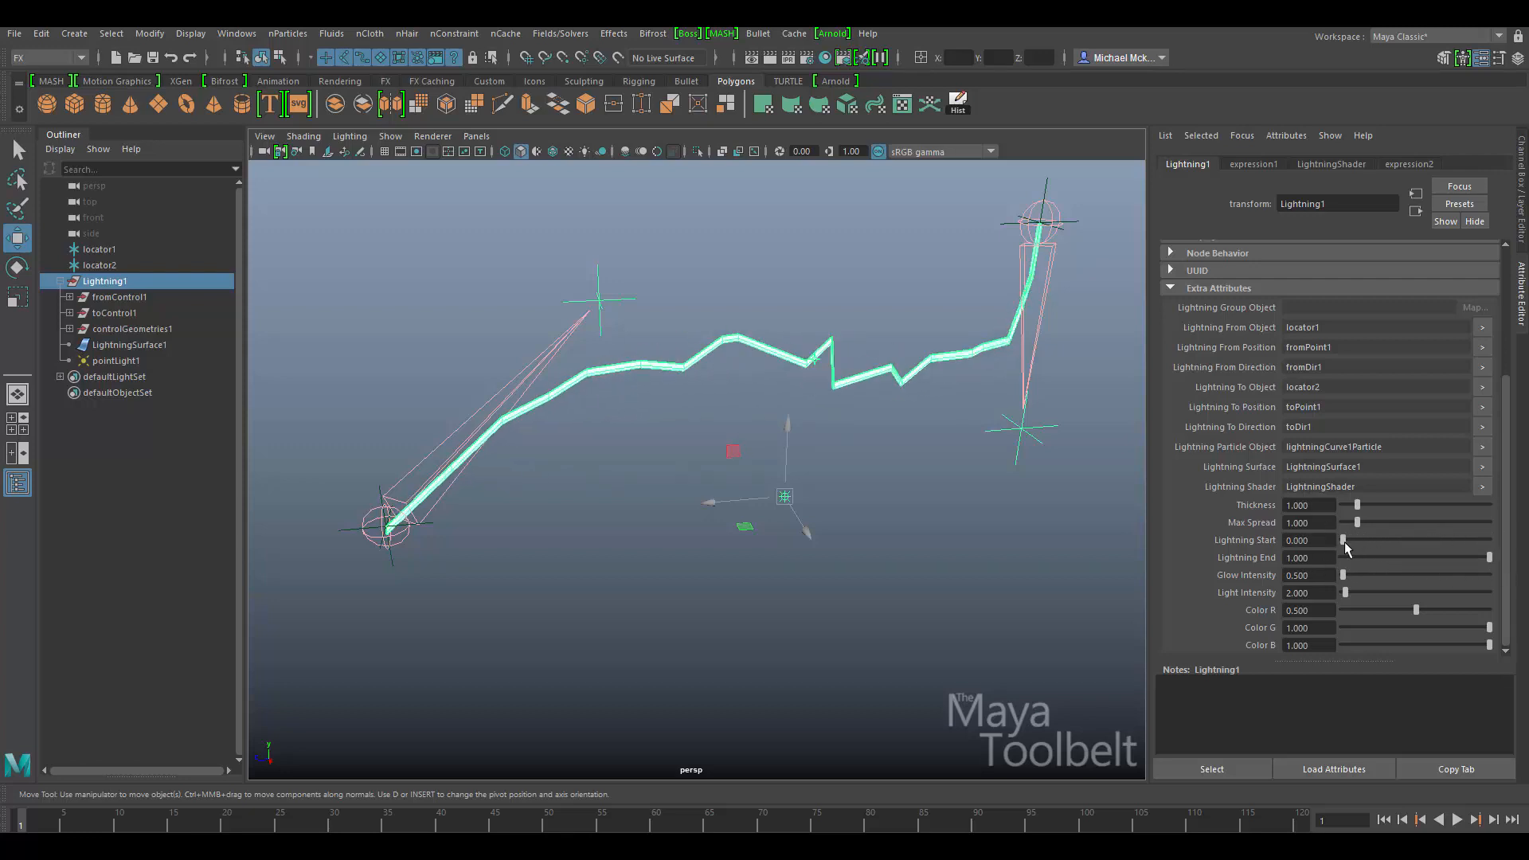
{"action": "mouse_move", "coordinate": [1345, 541]}
{"action": "left_mouse_down"}
{"action": "mouse_move", "coordinate": [1499, 538]}
{"action": "mouse_move", "coordinate": [1340, 537]}
{"action": "left_mouse_up"}
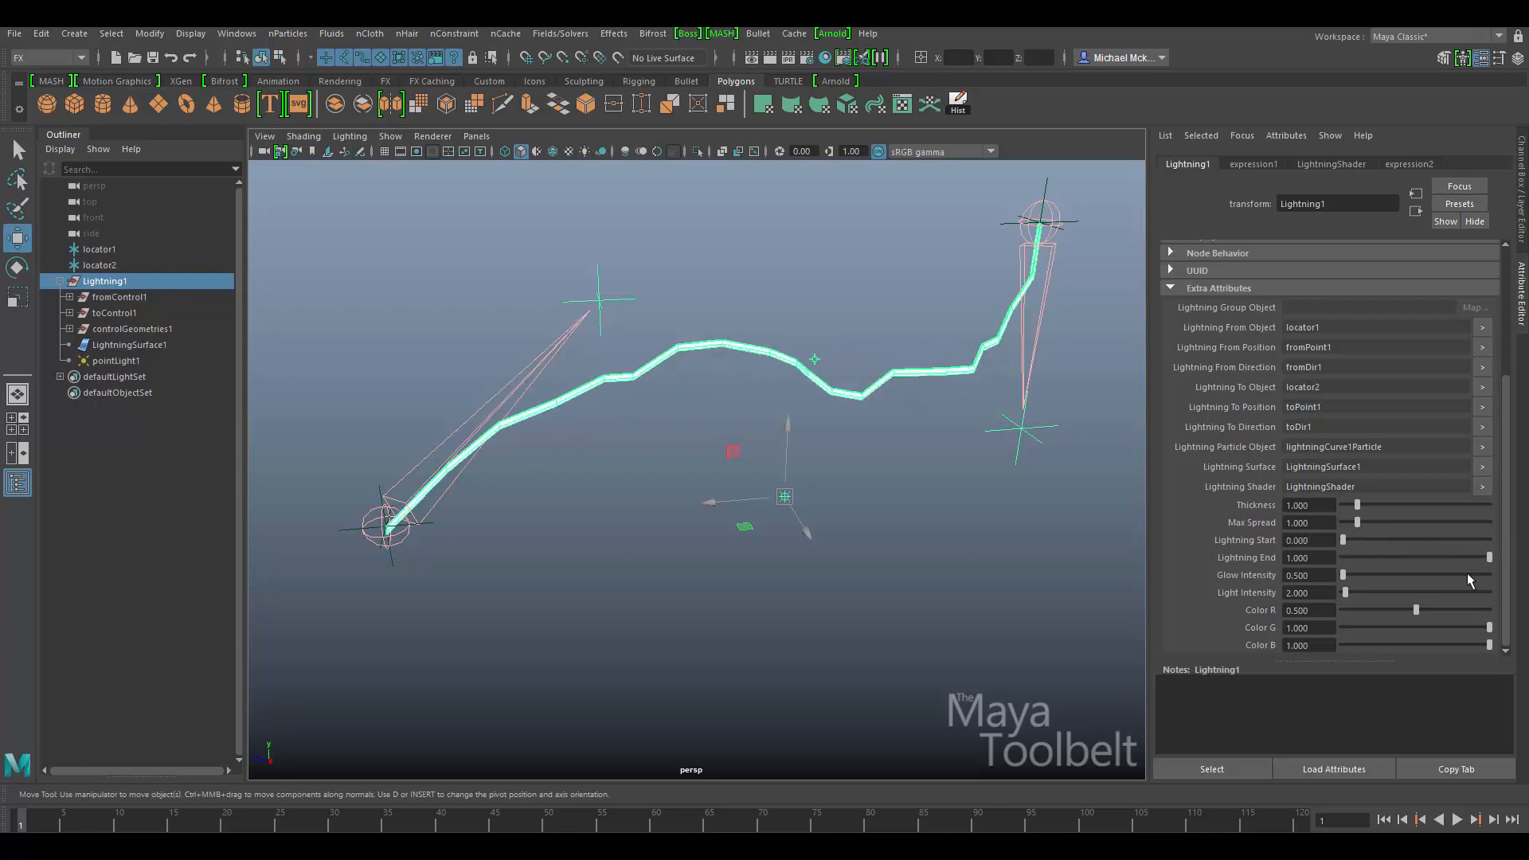
{"action": "mouse_move", "coordinate": [1468, 559]}
{"action": "left_mouse_down"}
{"action": "mouse_move", "coordinate": [1229, 576]}
{"action": "mouse_move", "coordinate": [1491, 556]}
{"action": "left_mouse_up"}
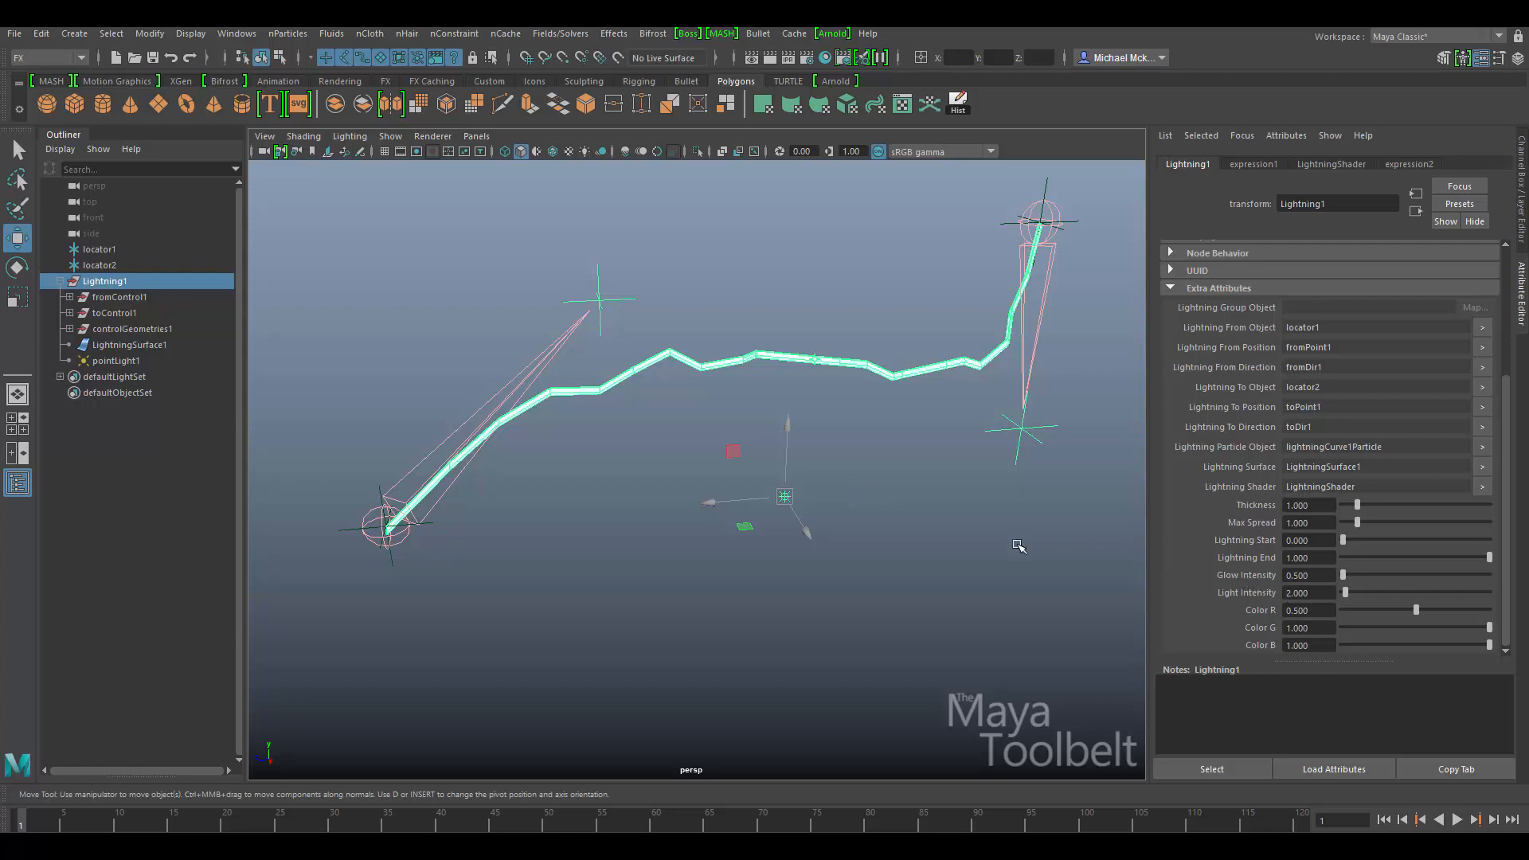
Step: Select the lightning's point light and open the expression that drives its Intensity
{"action": "left_click", "coordinate": [839, 462]}
{"action": "left_click", "coordinate": [787, 498]}
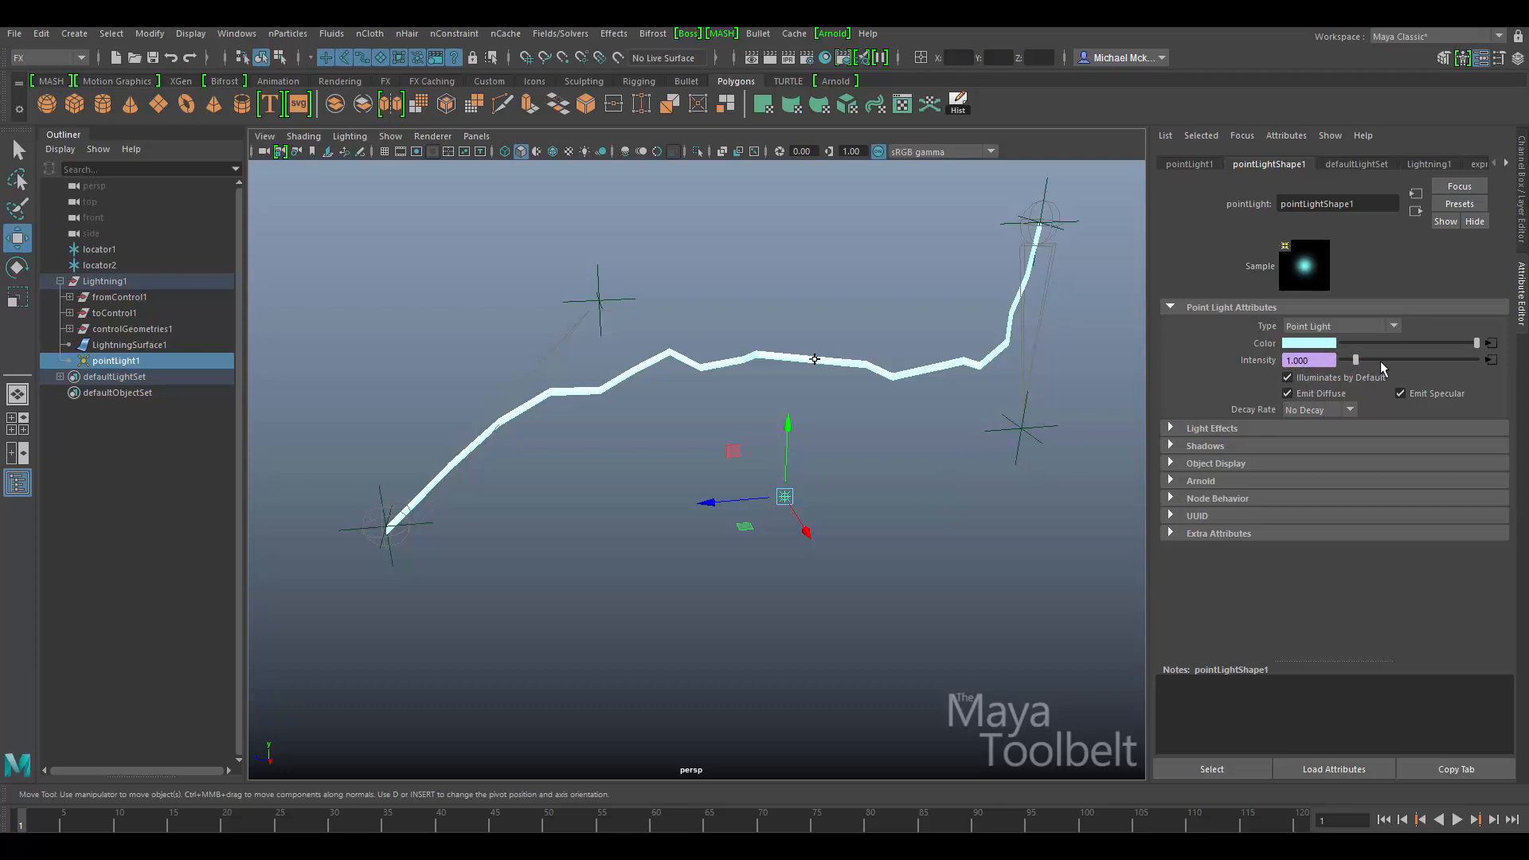
{"action": "left_click", "coordinate": [1491, 360]}
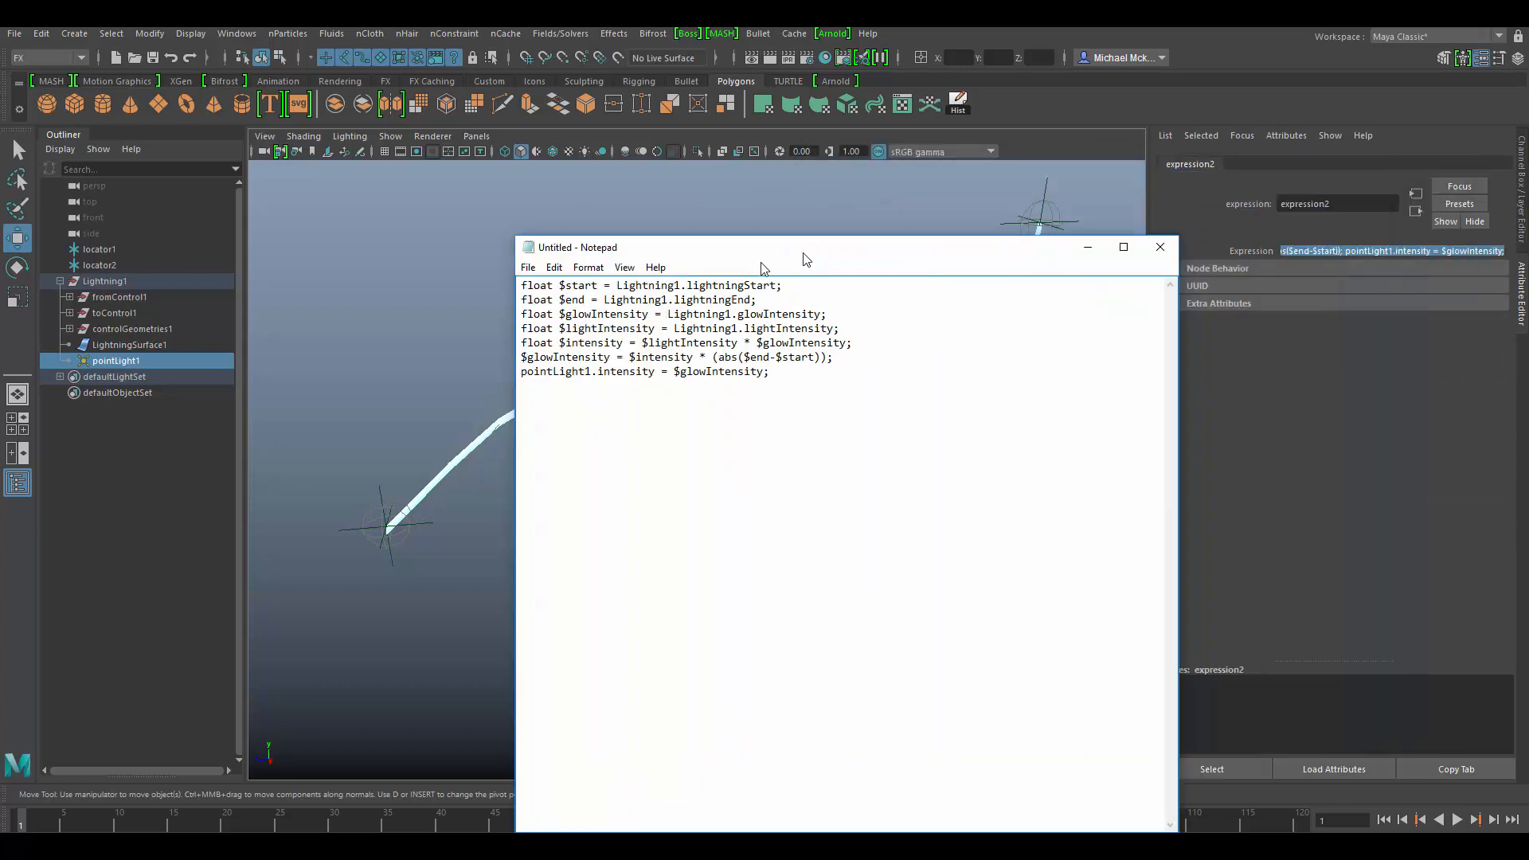
Step: Switch to Notepad to read the expression2 code line by line, and move its window clear of the bolt
{"action": "left_click_drag", "start_coordinate": [804, 255], "coordinate": [675, 175]}
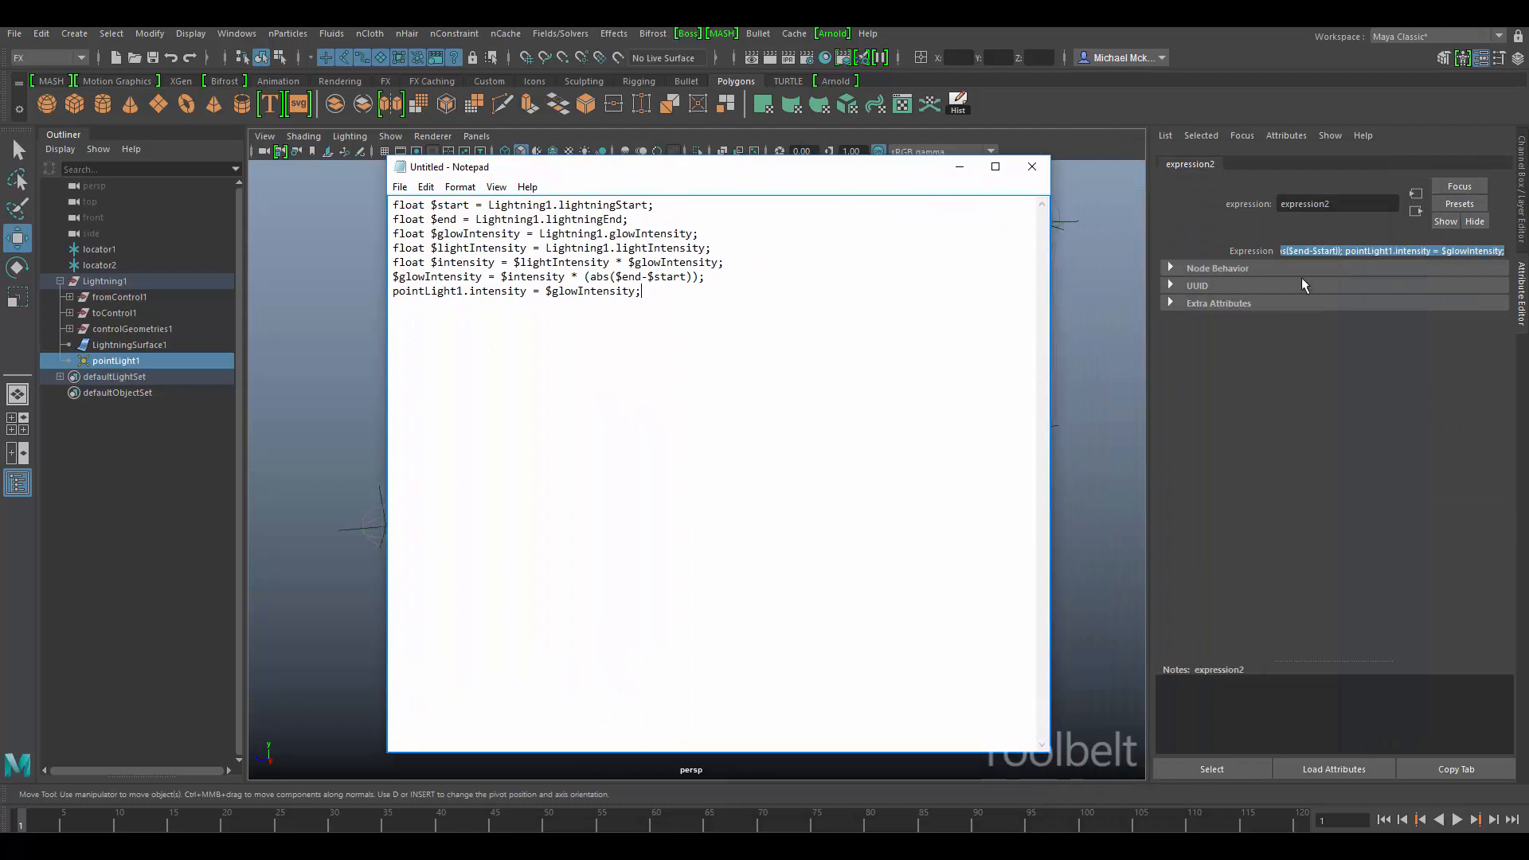
{"action": "left_click", "coordinate": [1341, 252]}
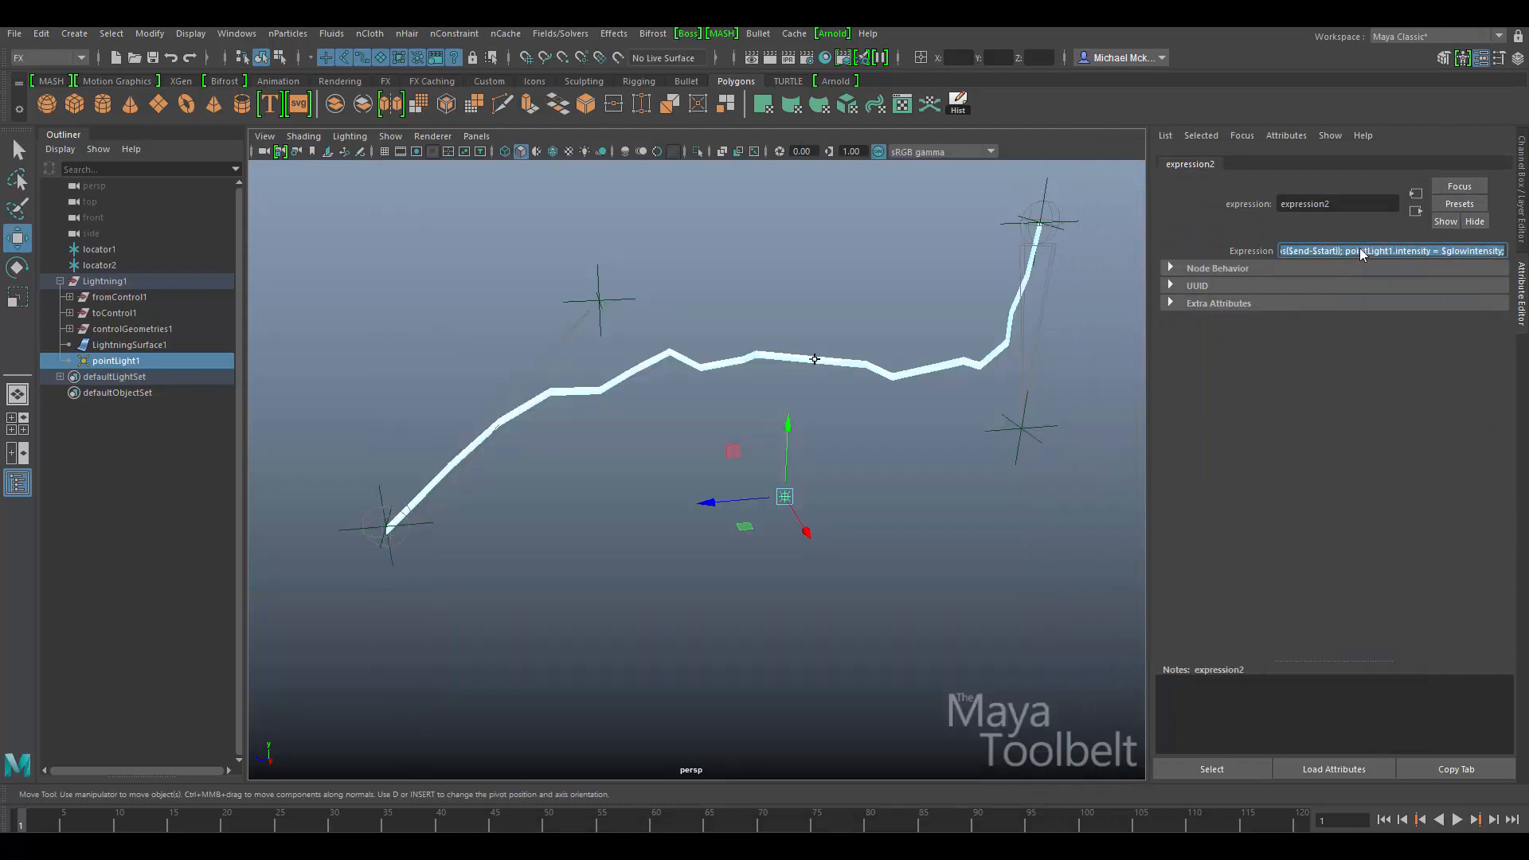
{"action": "key", "text": "alt+Tab"}
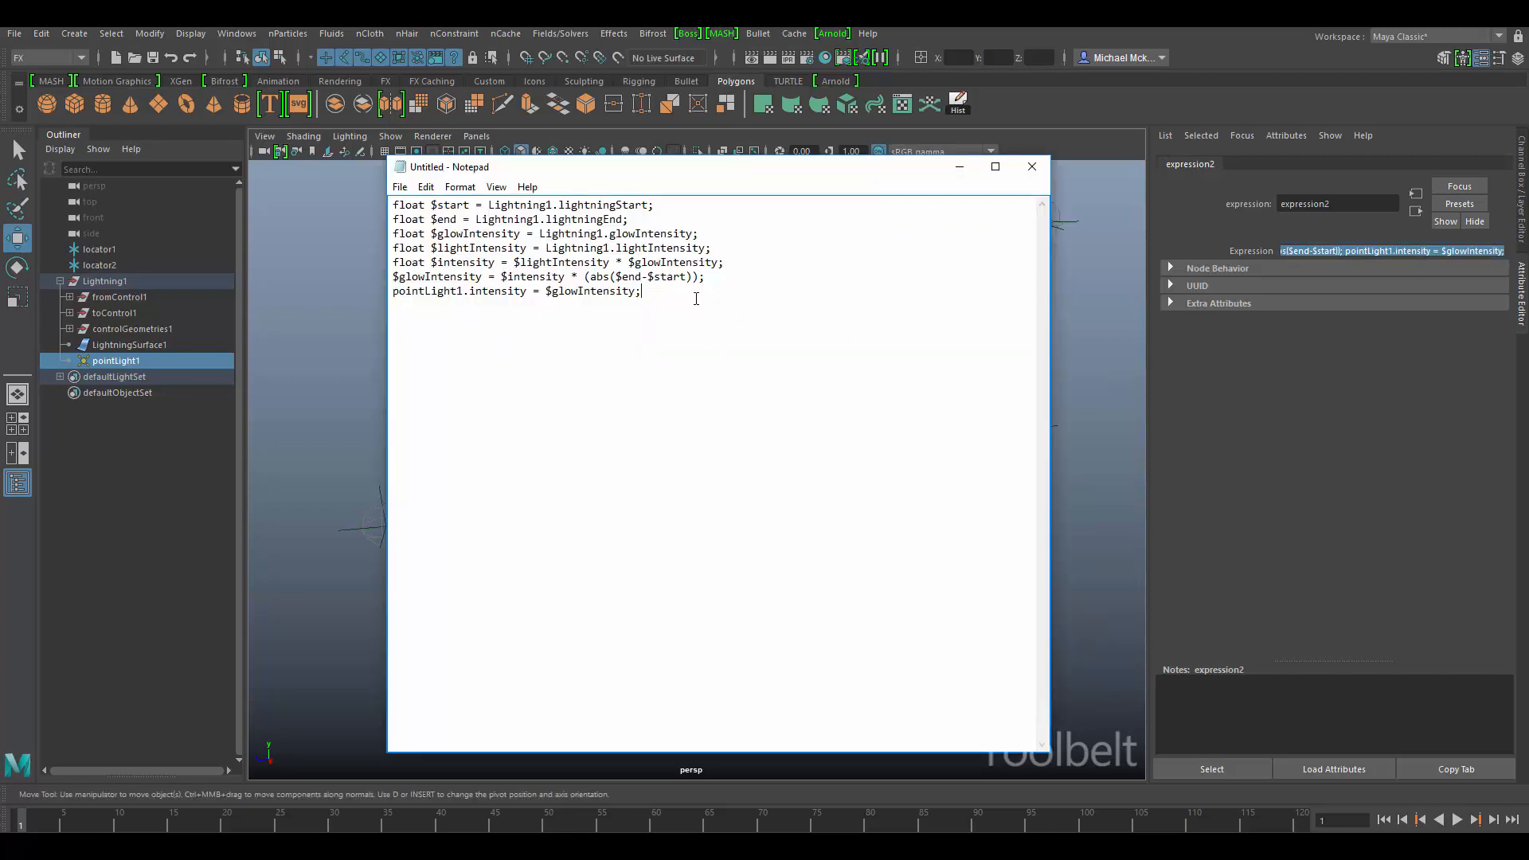
{"action": "left_click_drag", "start_coordinate": [683, 184], "coordinate": [624, 182]}
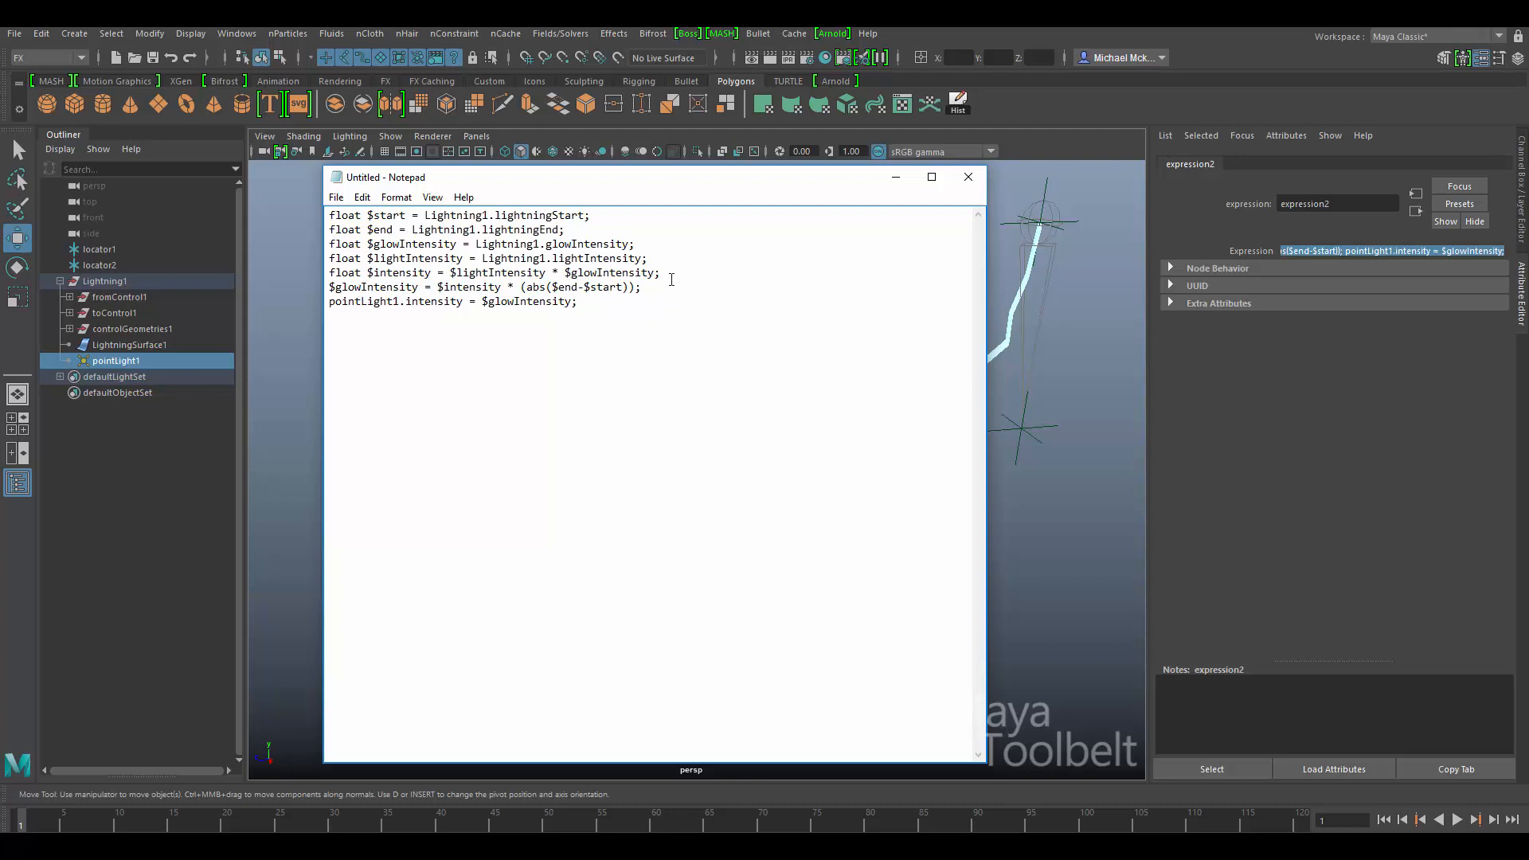
{"action": "left_click_drag", "start_coordinate": [652, 179], "coordinate": [625, 536]}
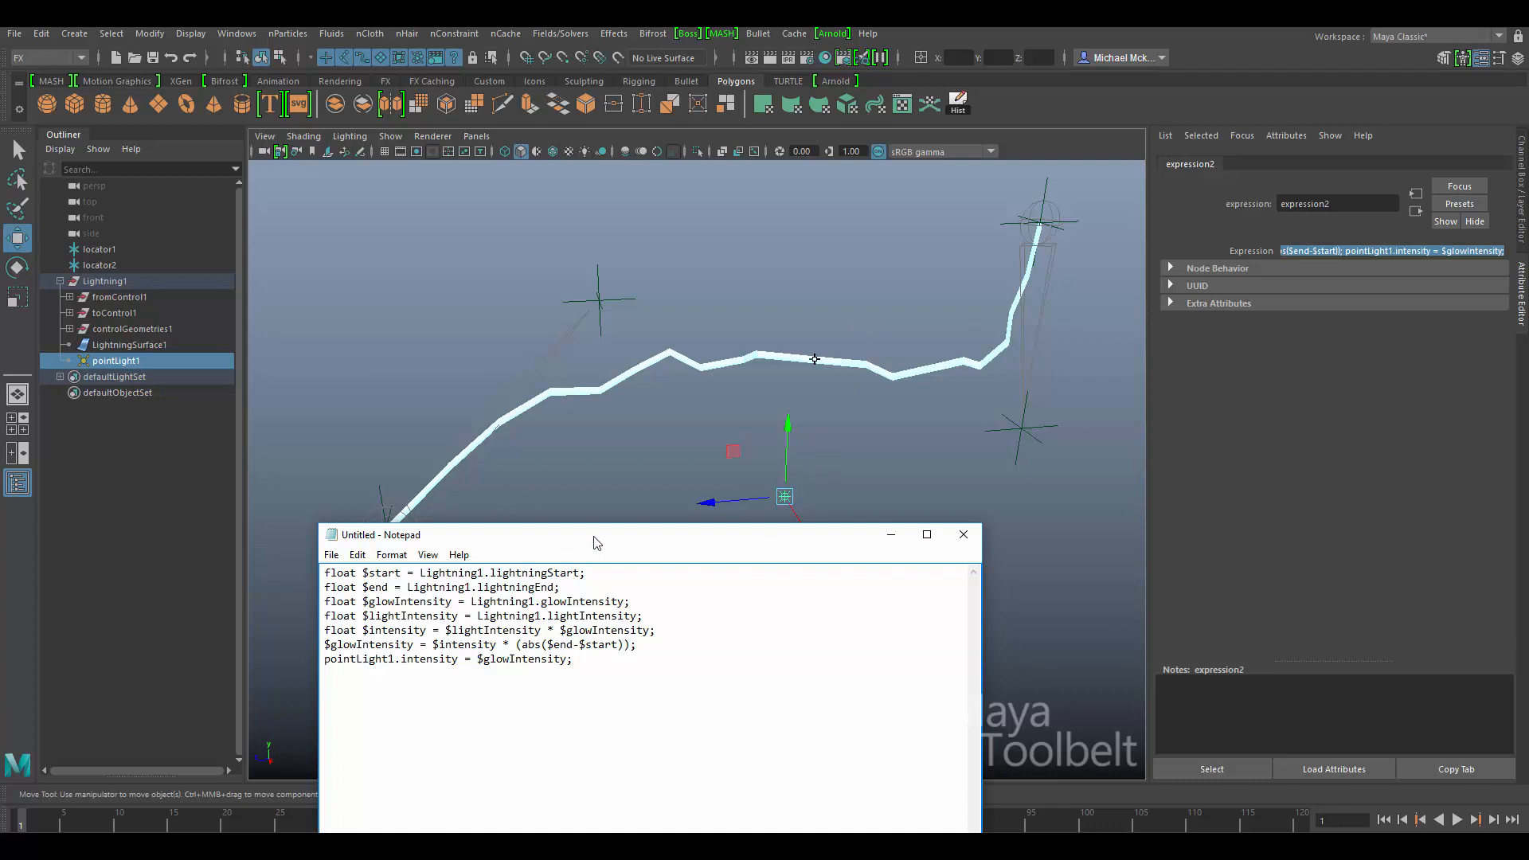
{"action": "left_click_drag", "start_coordinate": [598, 542], "coordinate": [610, 625]}
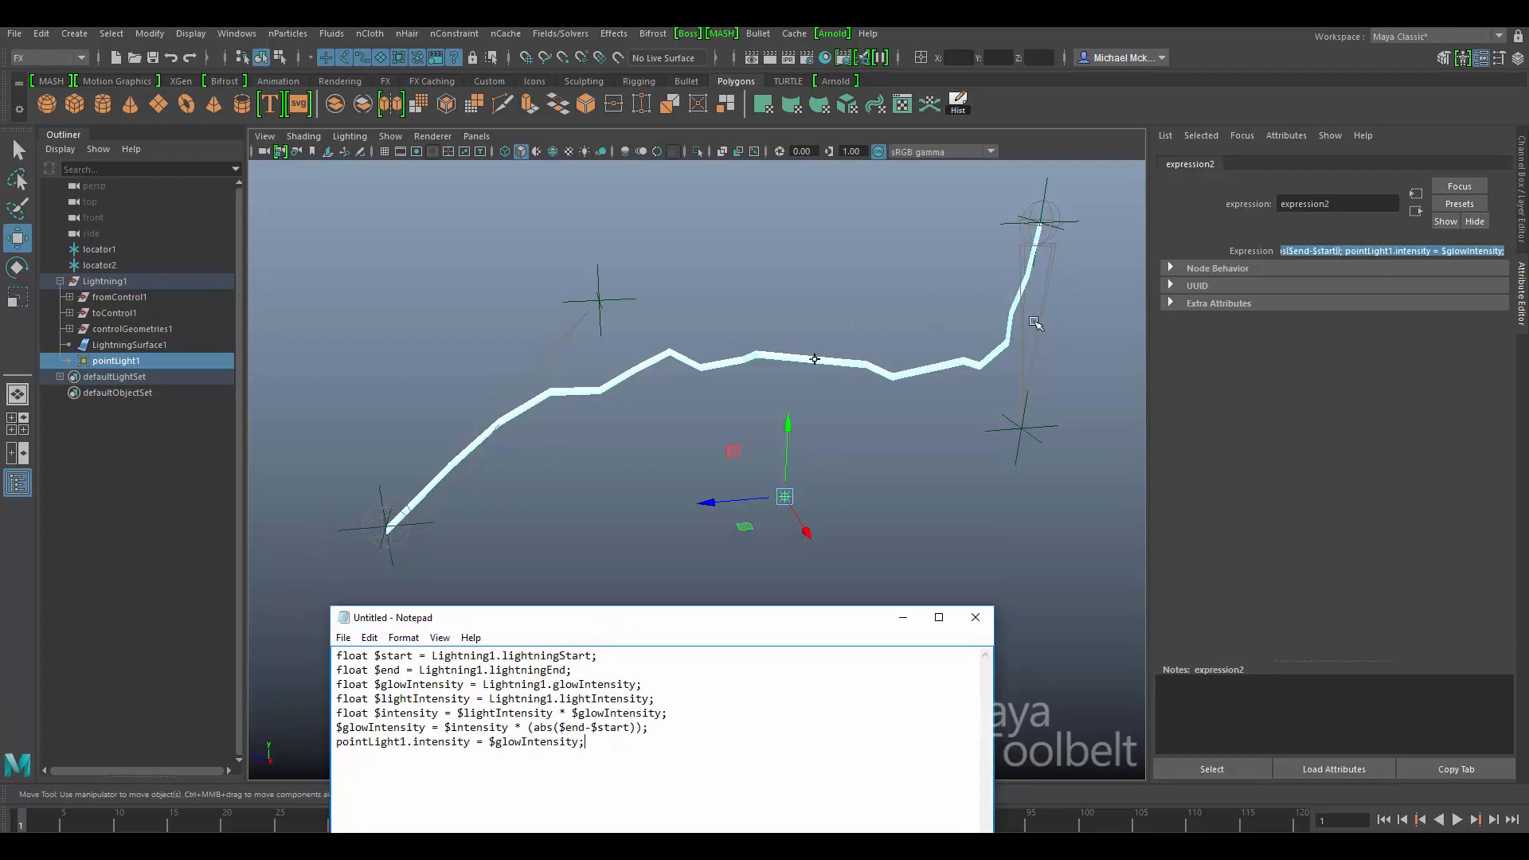
Step: Set Lightning1's Lightning End to 0 and check the point light's Intensity
{"action": "left_click", "coordinate": [881, 376]}
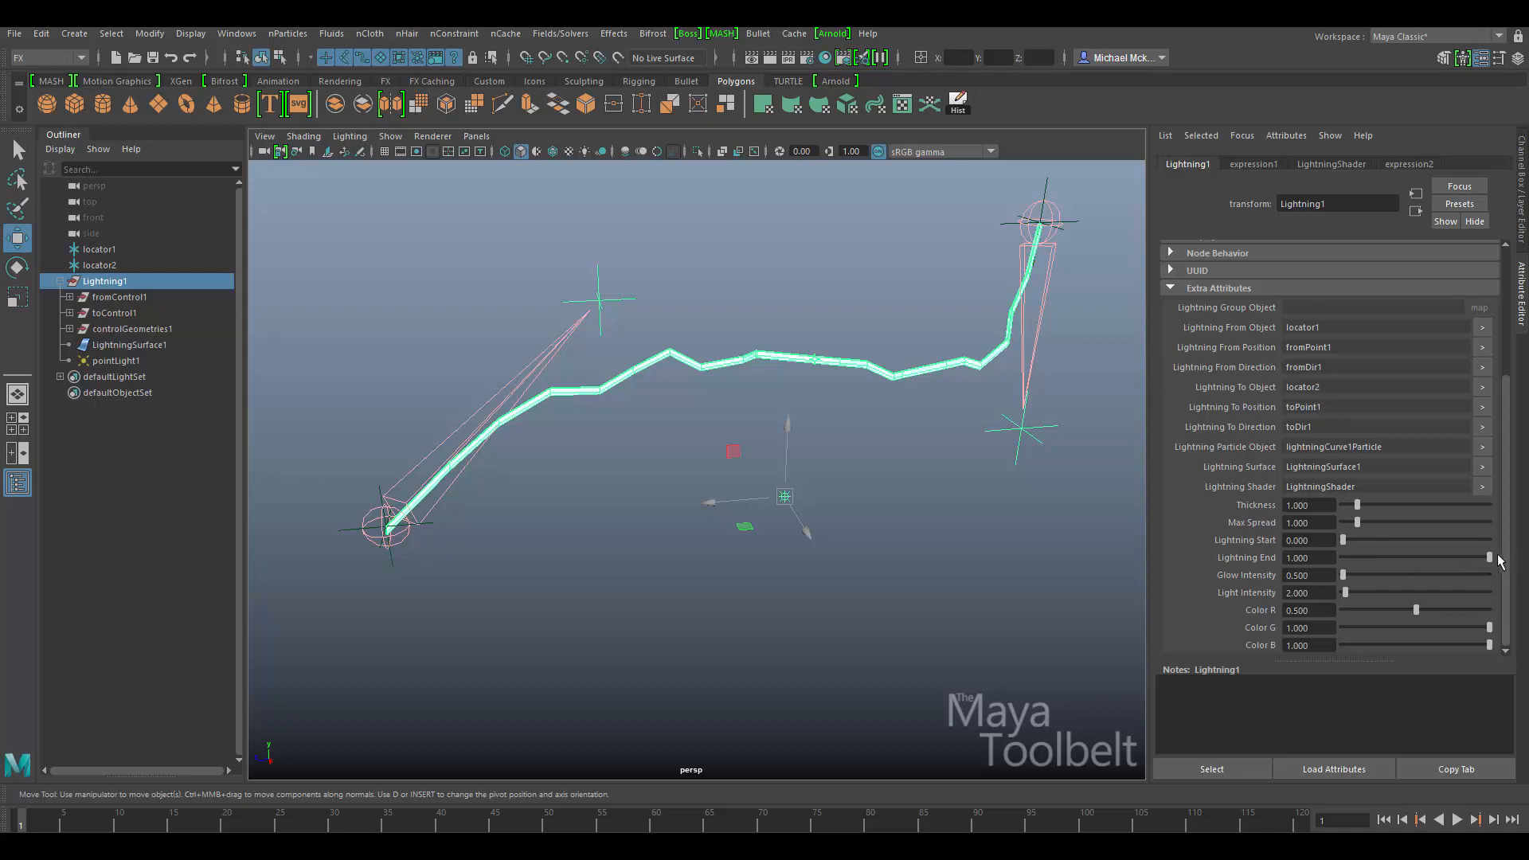
{"action": "left_click_drag", "start_coordinate": [1498, 555], "coordinate": [1318, 568]}
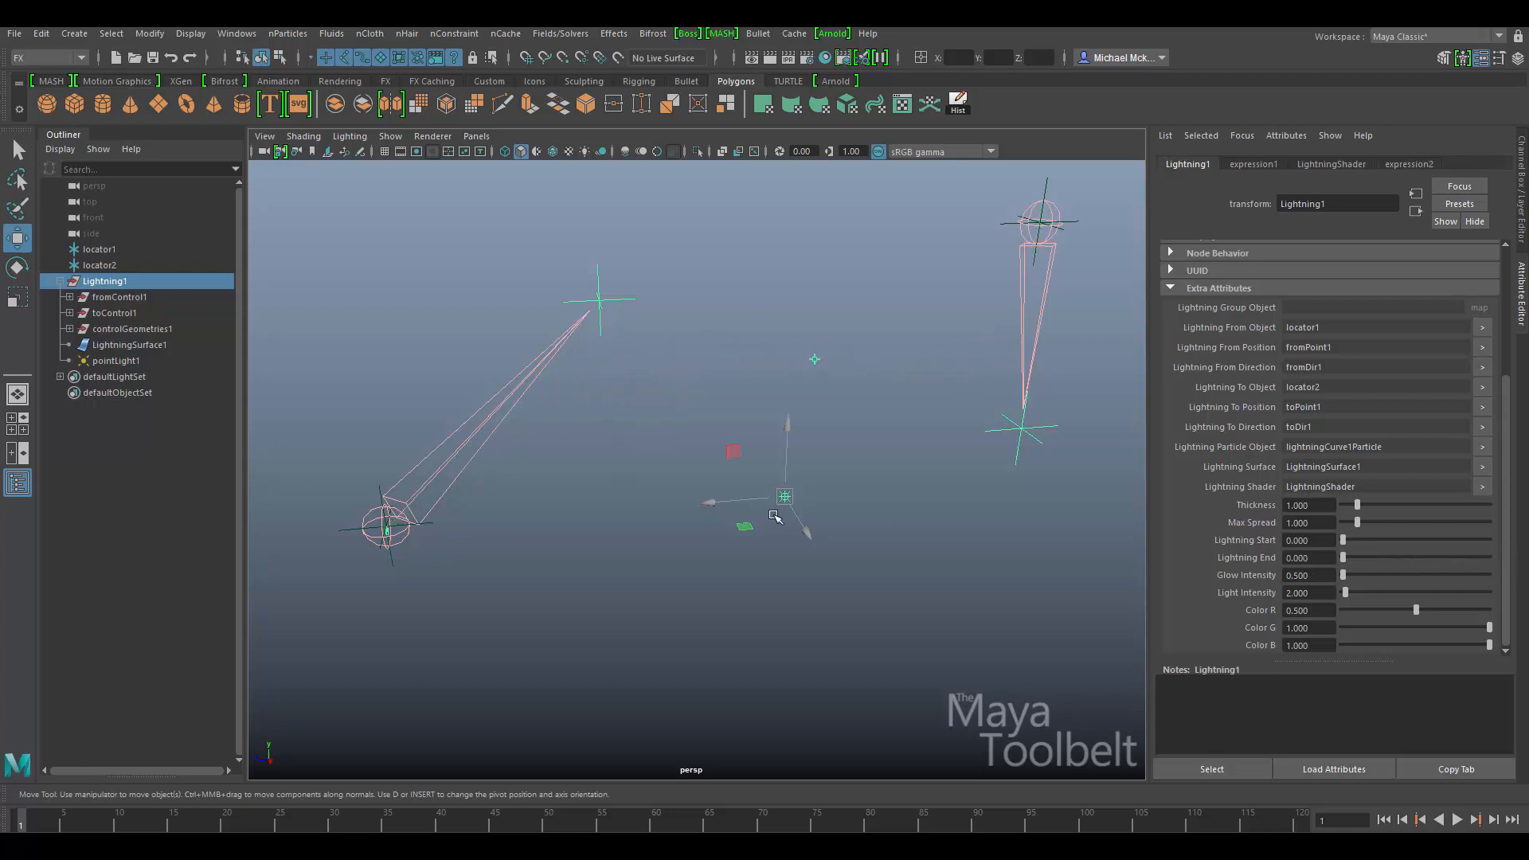
{"action": "left_click", "coordinate": [787, 490]}
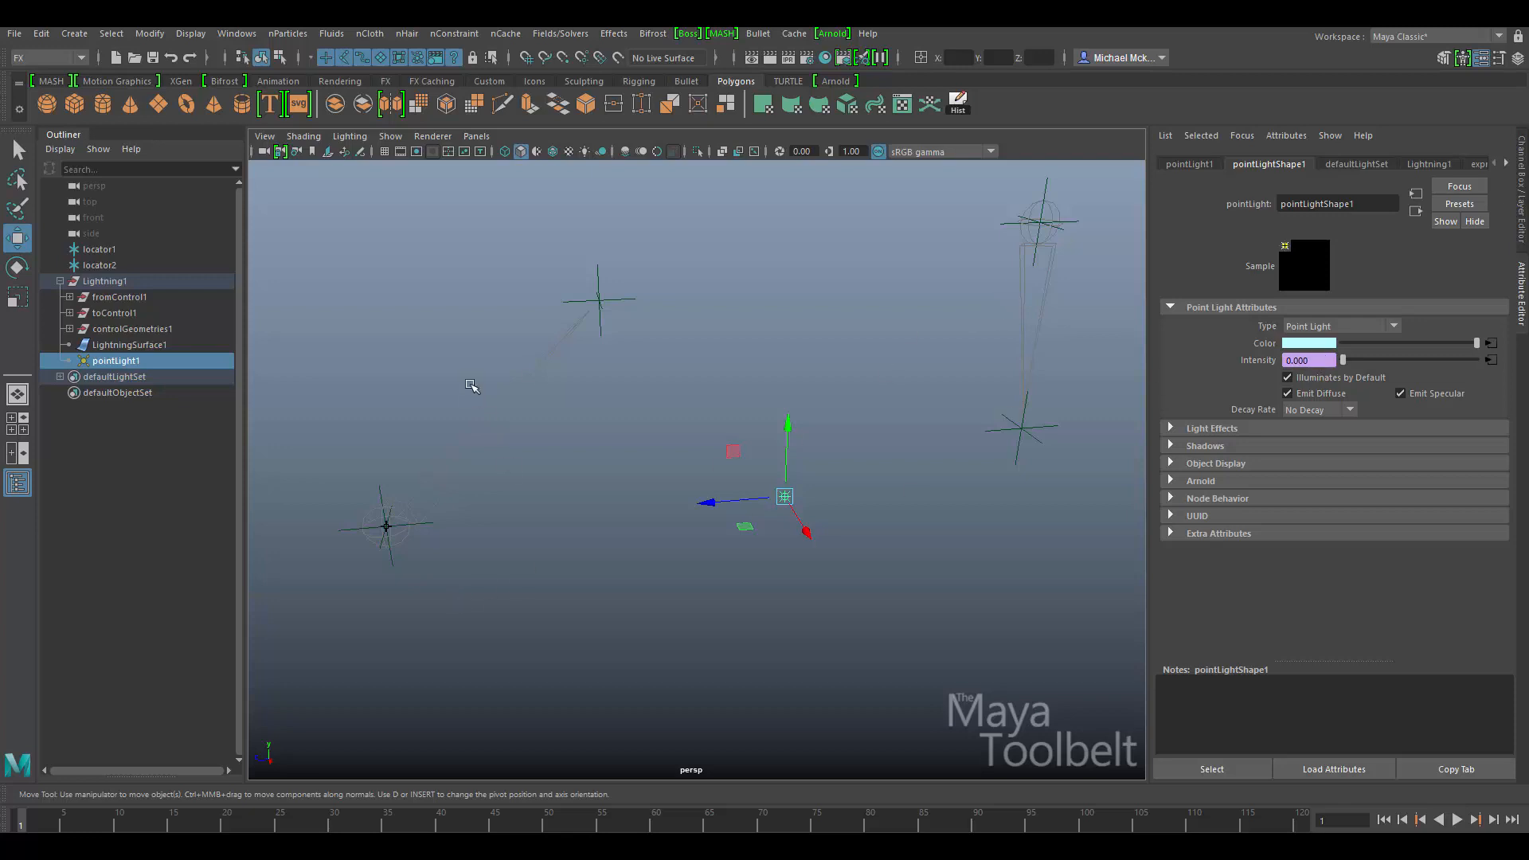
{"action": "left_click", "coordinate": [721, 374]}
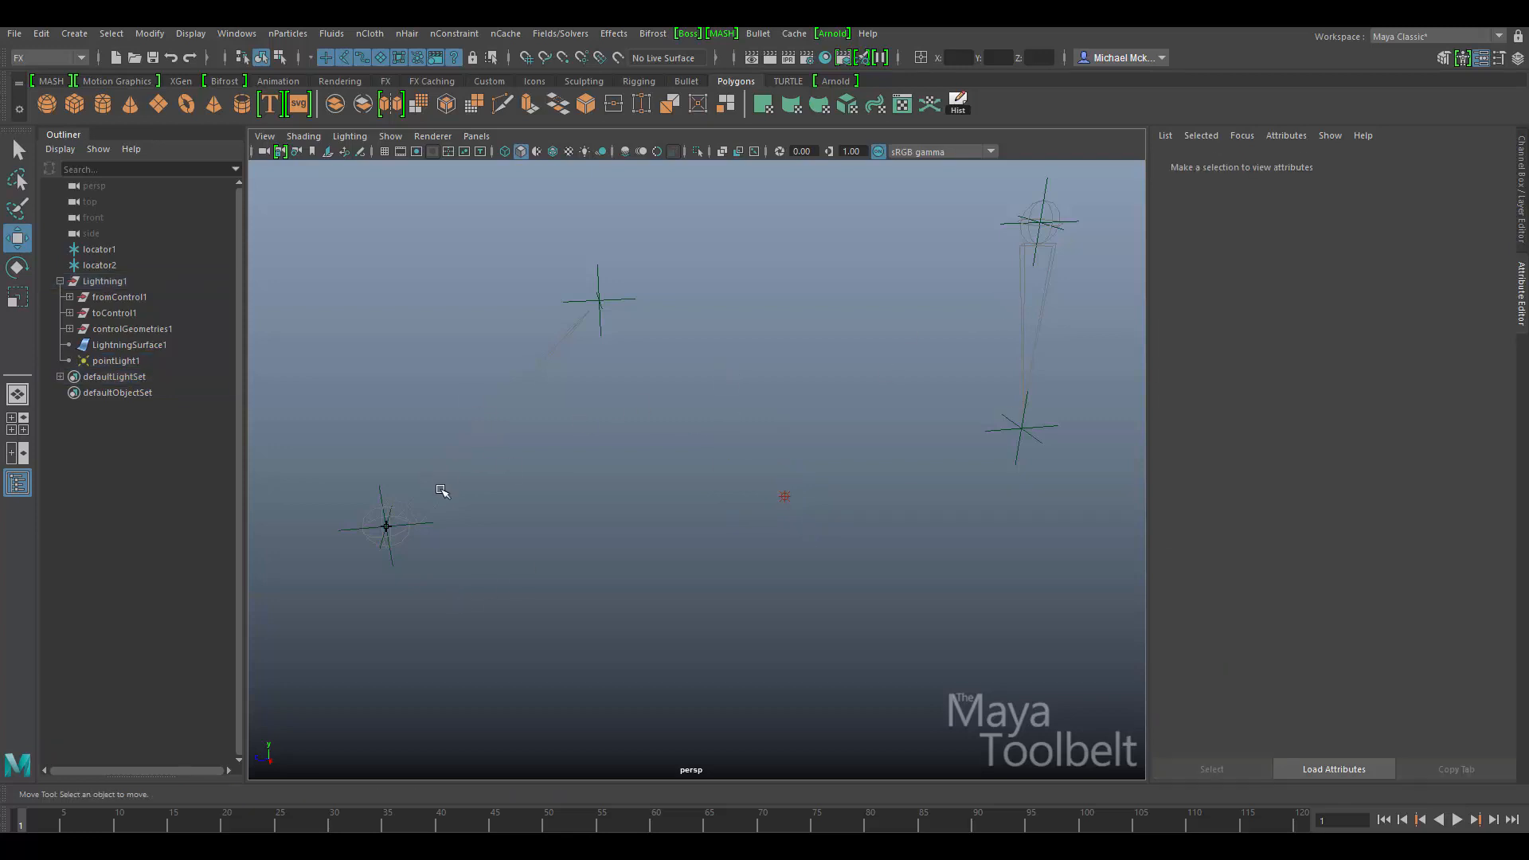
Step: Set Lightning1's Lightning End to 1, check the point light's Intensity, and reselect Lightning1
{"action": "left_click", "coordinate": [105, 281]}
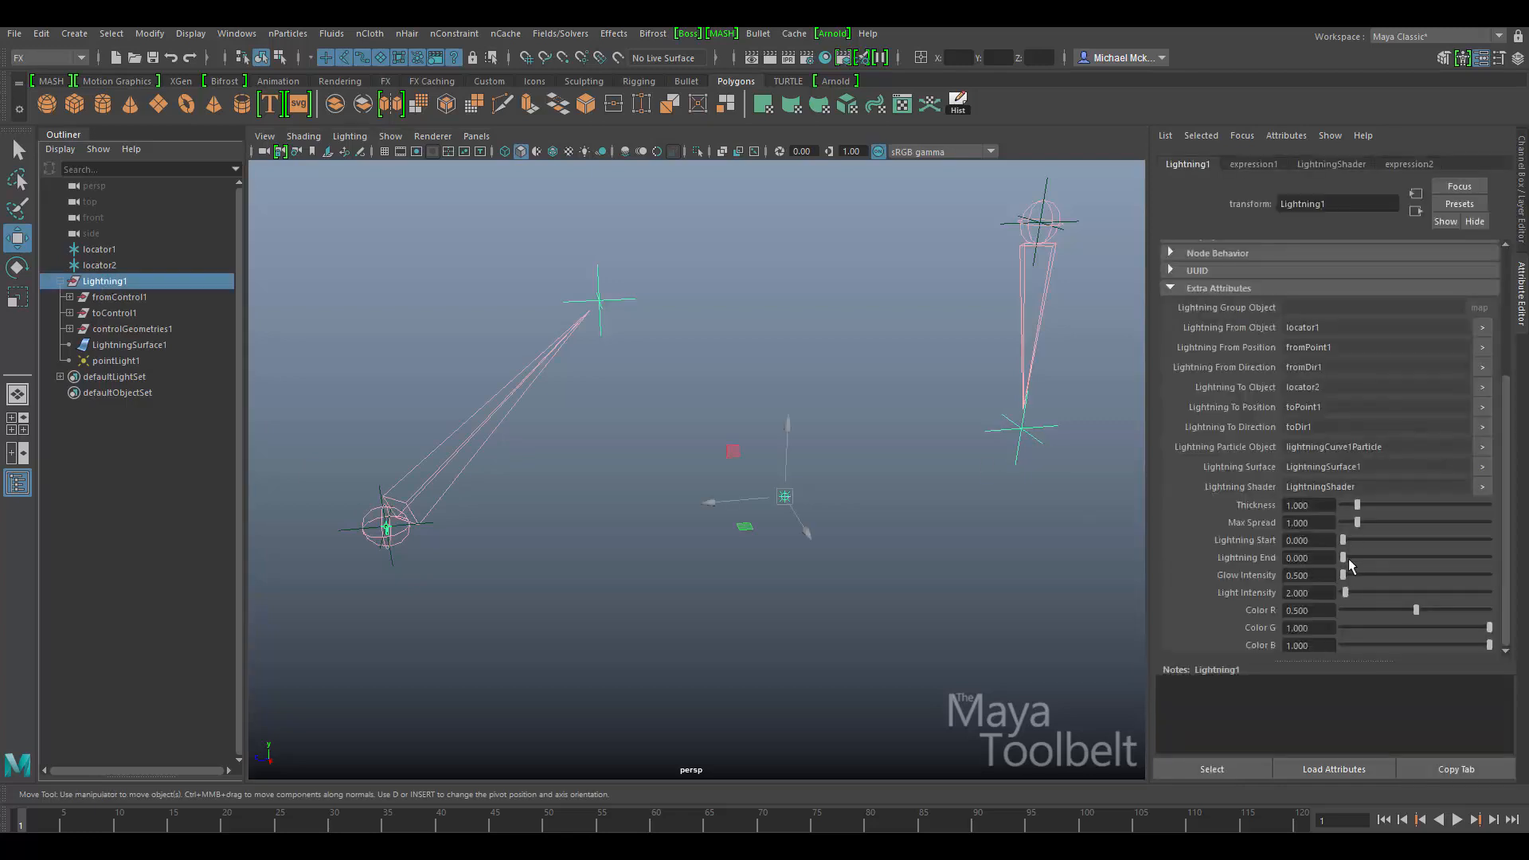
{"action": "left_click_drag", "start_coordinate": [1349, 560], "coordinate": [1490, 558]}
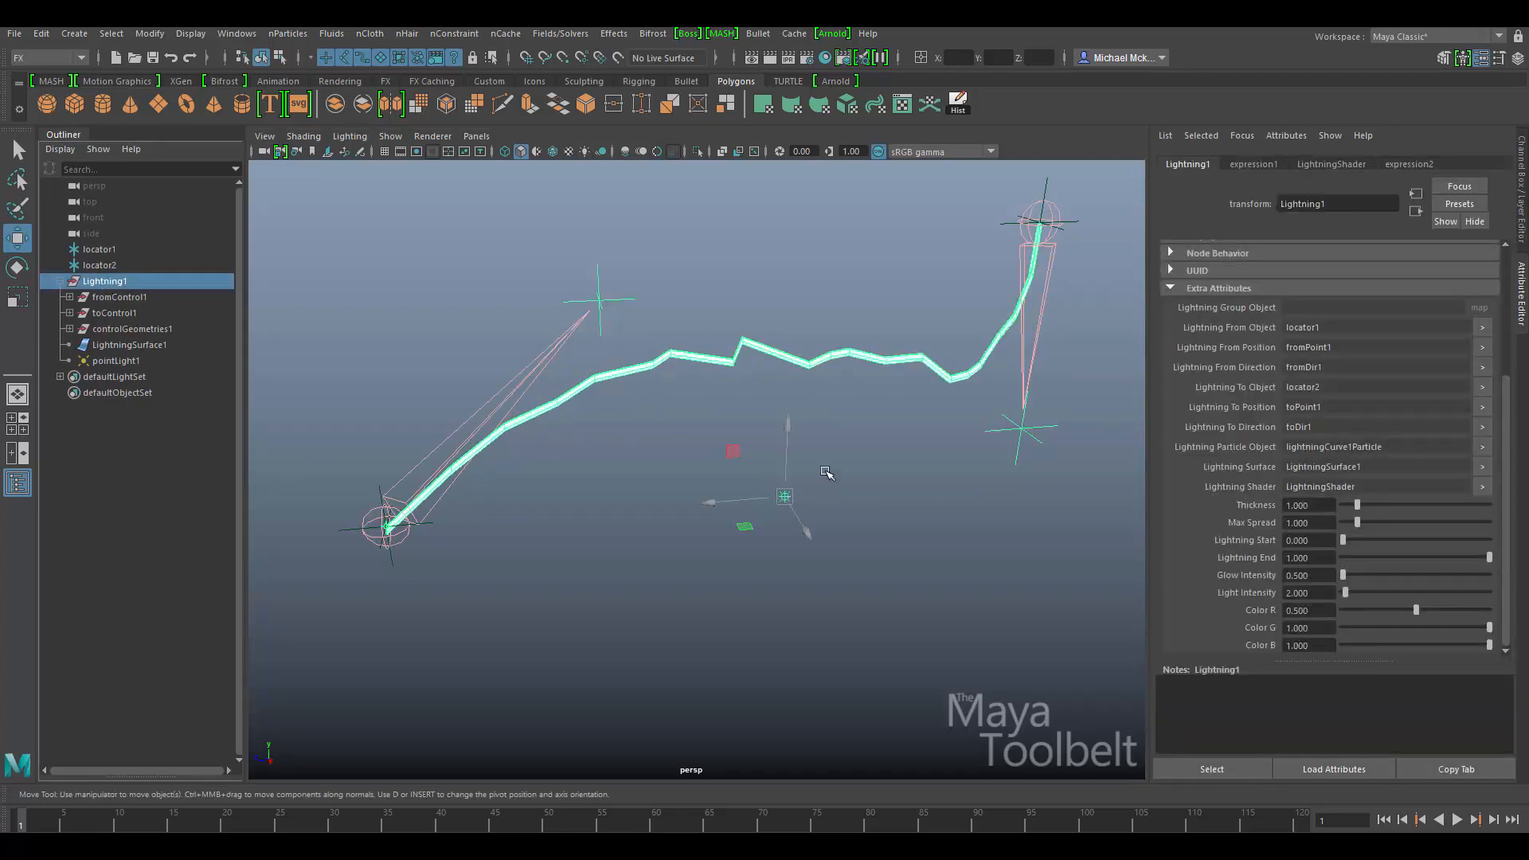
{"action": "left_click_drag", "start_coordinate": [826, 473], "coordinate": [772, 551]}
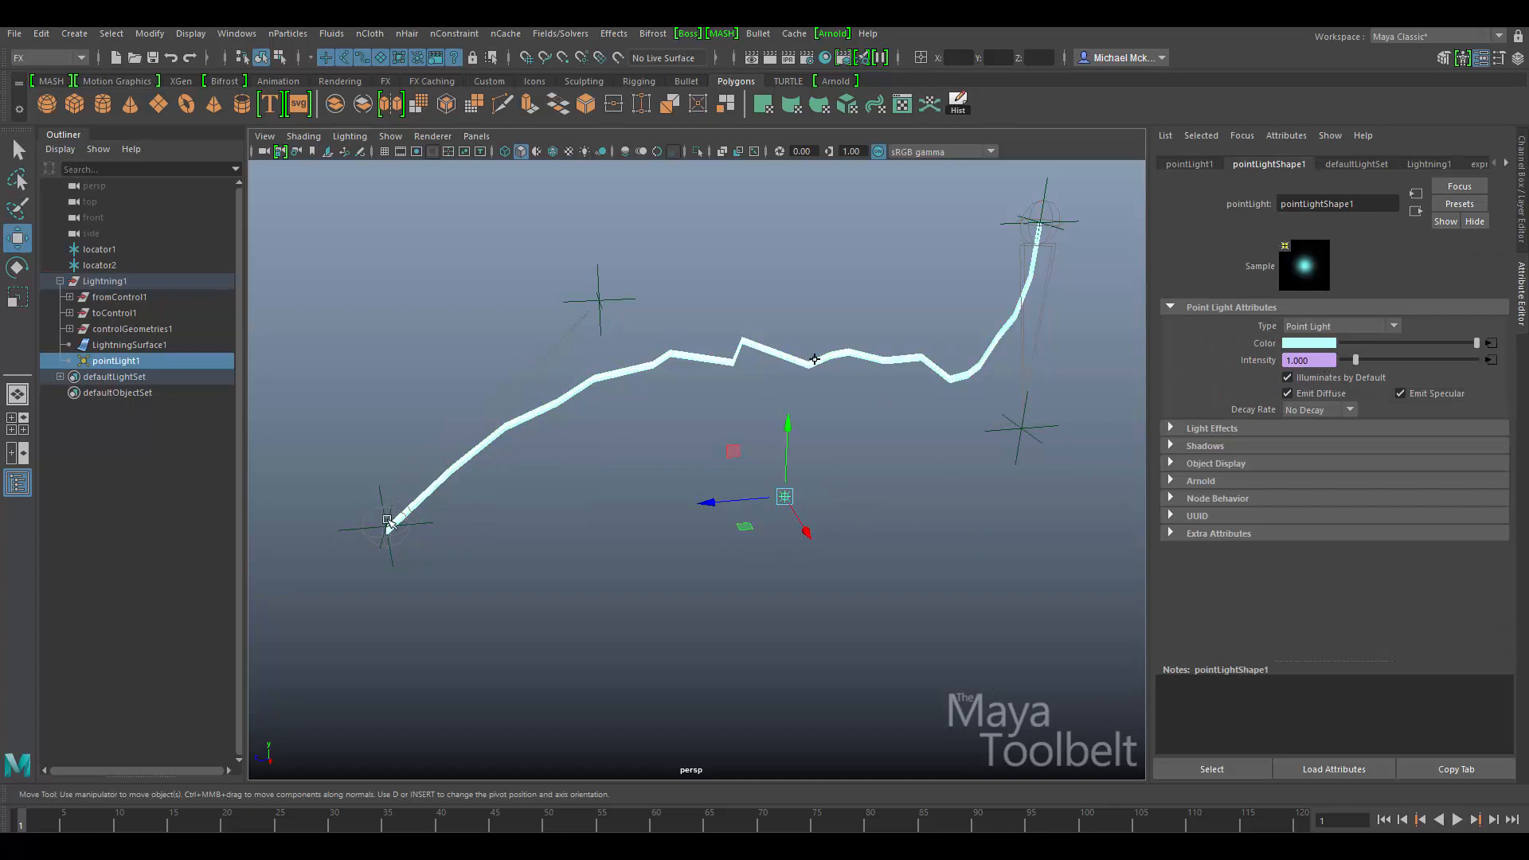
{"action": "left_click", "coordinate": [103, 283]}
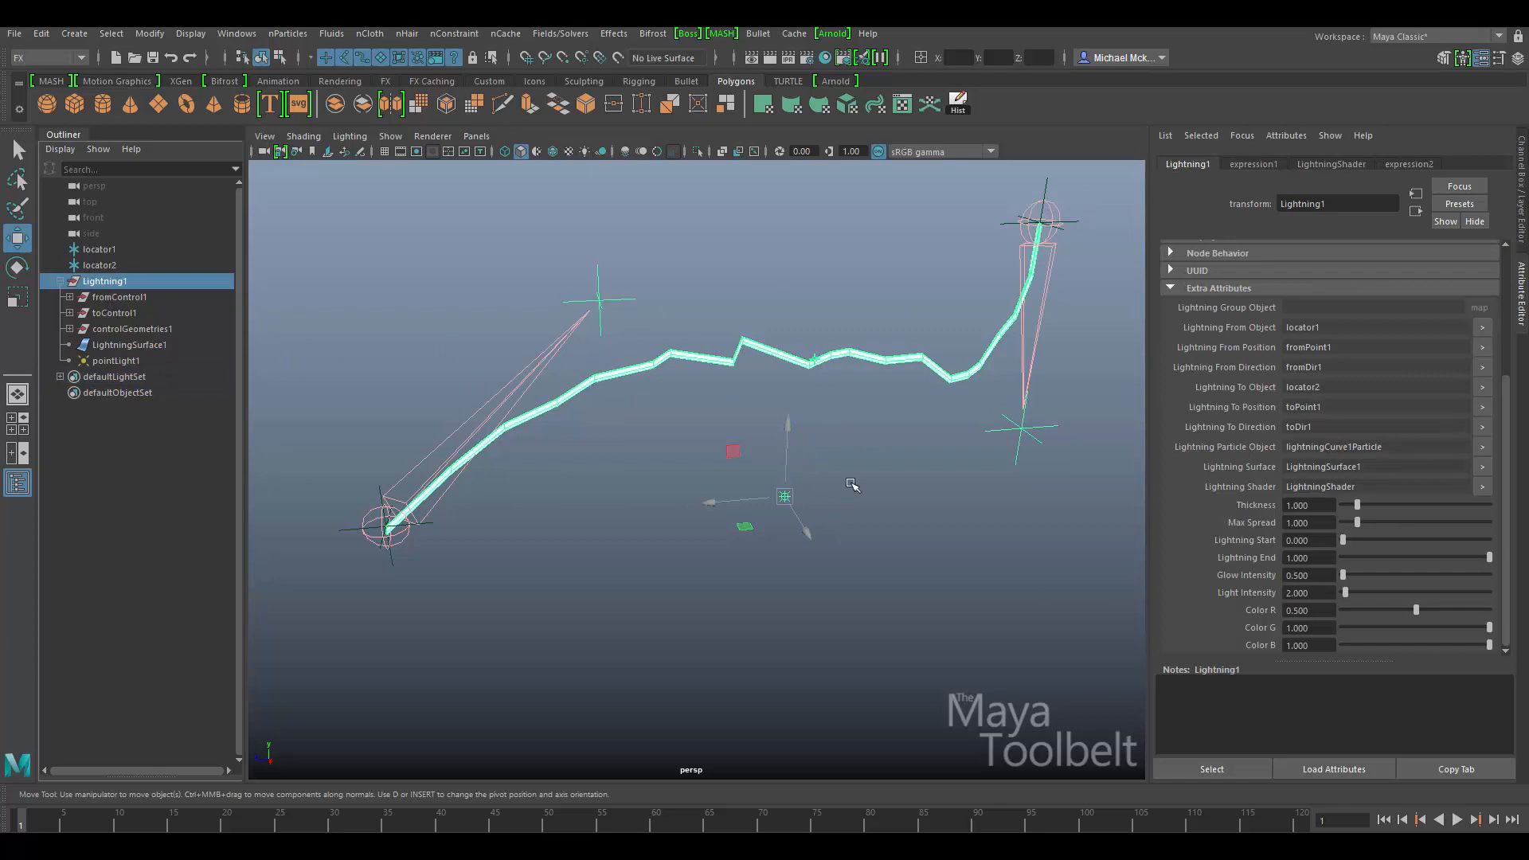
{"action": "left_click_drag", "start_coordinate": [838, 458], "coordinate": [680, 564]}
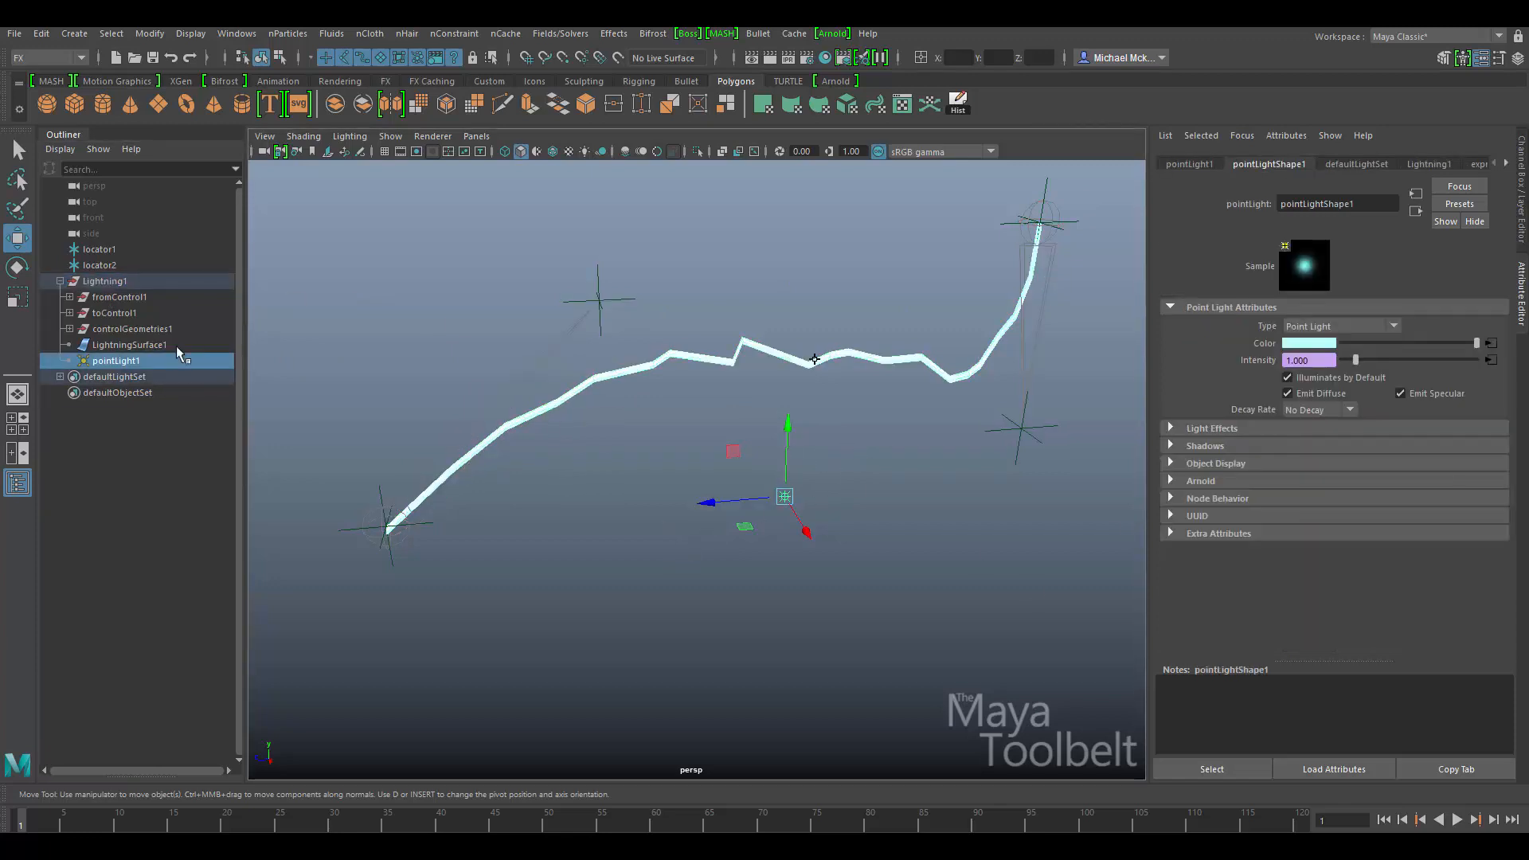
{"action": "left_click", "coordinate": [104, 285]}
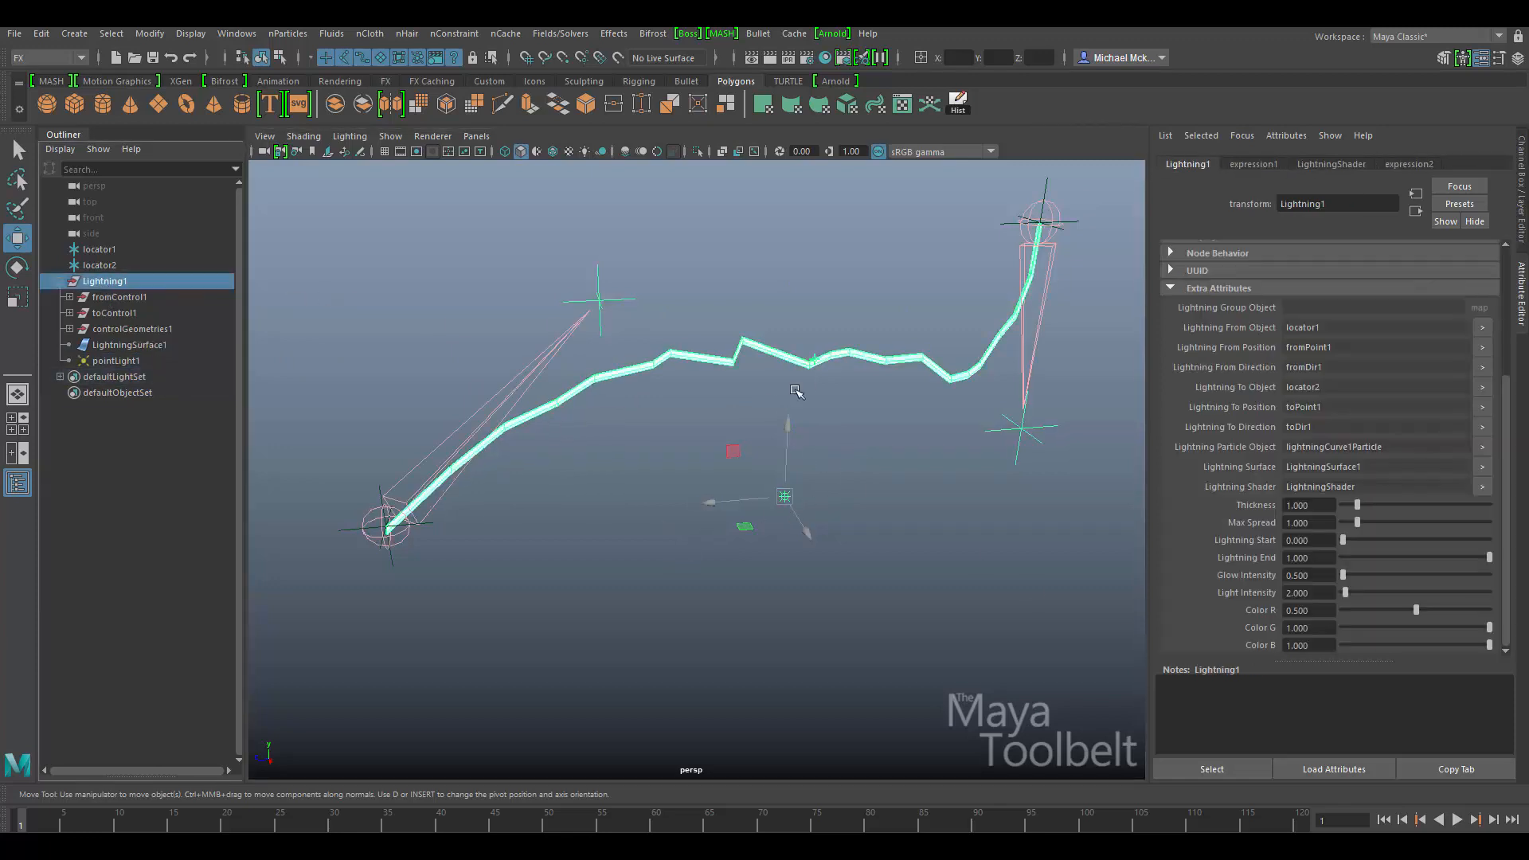
Step: Bring up the expression code in Notepad again, review its intensity formula, and close it without saving
{"action": "left_click", "coordinate": [398, 847]}
{"action": "left_click_drag", "start_coordinate": [652, 624], "coordinate": [689, 220]}
{"action": "key", "text": "ctrl+a"}
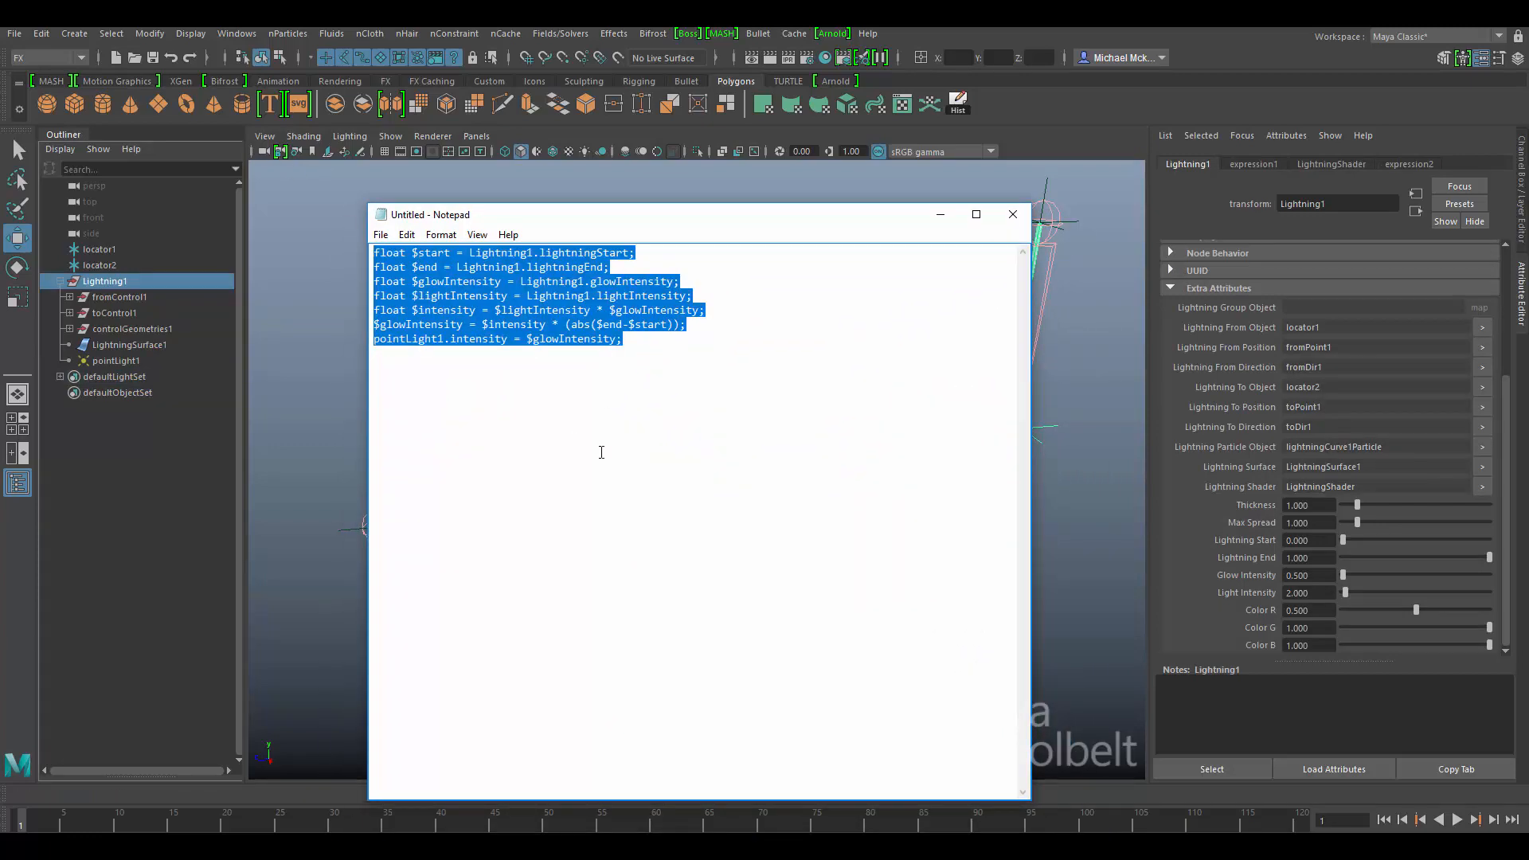
{"action": "left_click", "coordinate": [601, 447]}
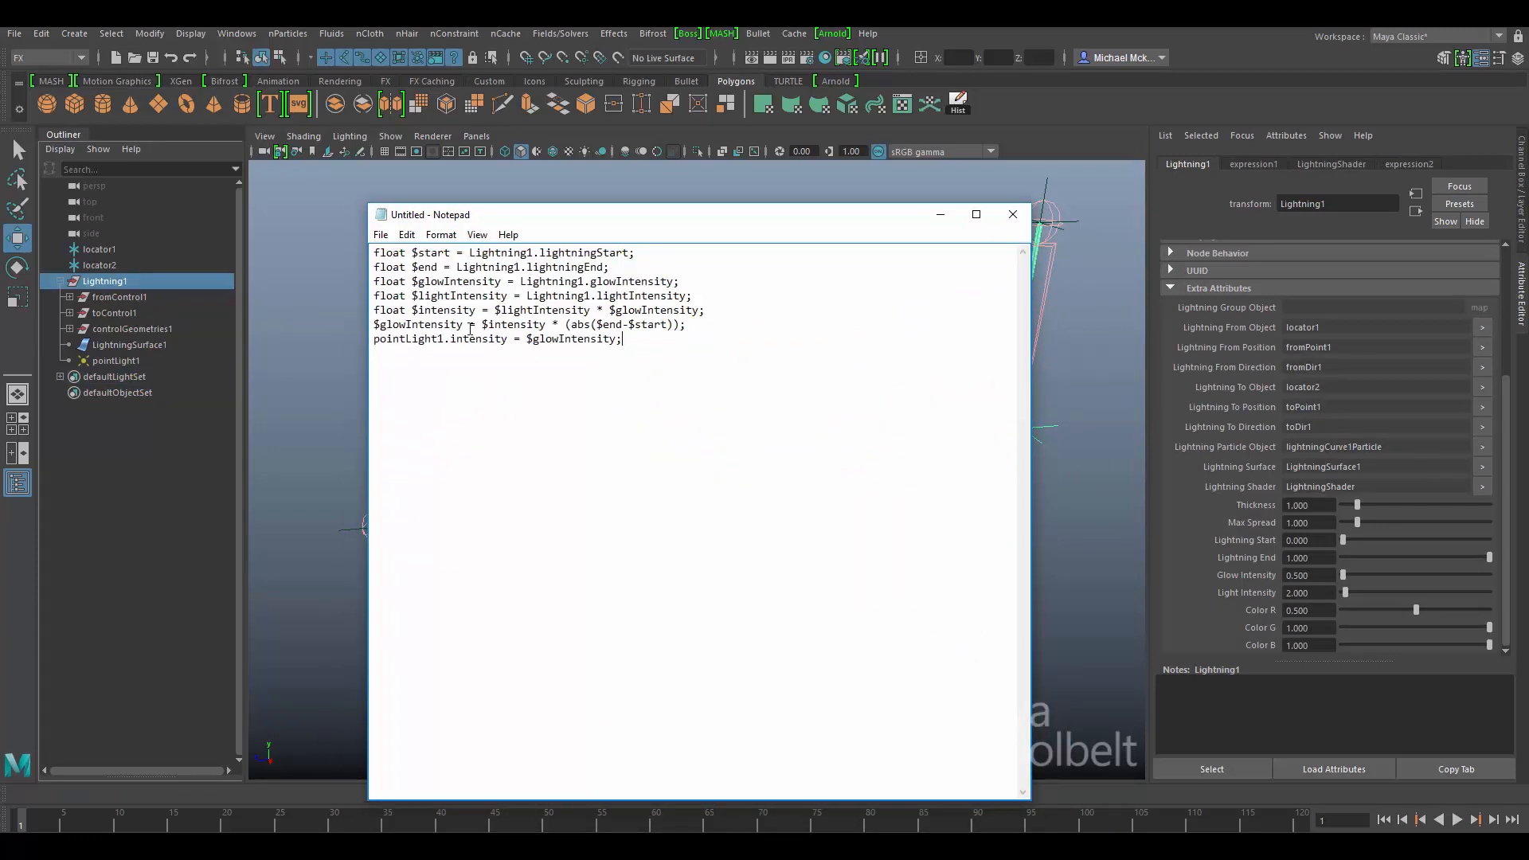
{"action": "left_click", "coordinate": [1013, 214]}
{"action": "left_click", "coordinate": [796, 431]}
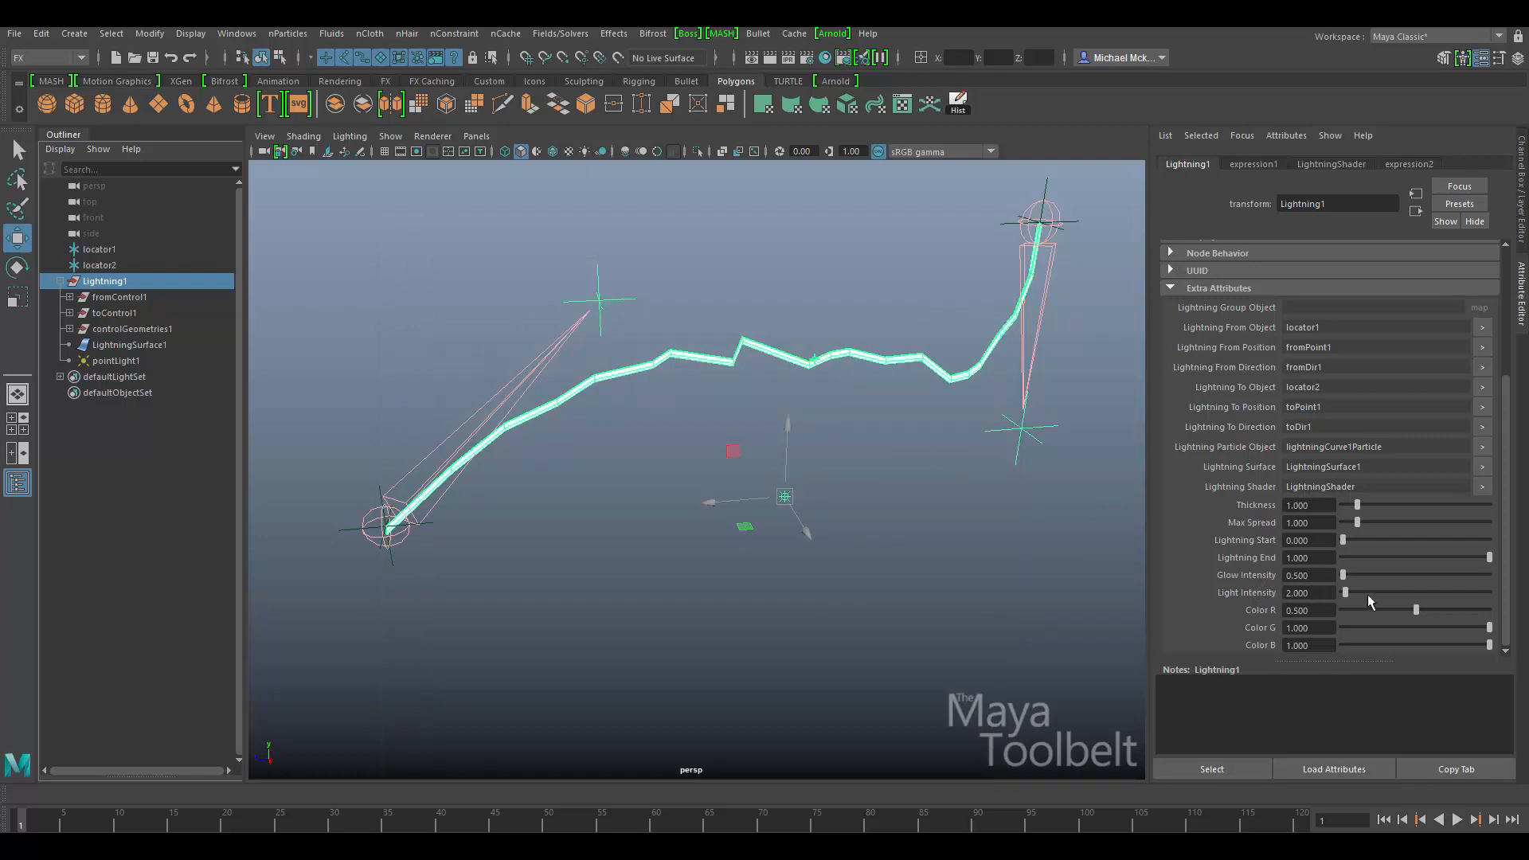
Step: Raise Lightning1's Light Intensity to about 40.66 and compare it with the point light's Intensity
{"action": "left_click_drag", "start_coordinate": [1353, 590], "coordinate": [1402, 593]}
{"action": "left_click", "coordinate": [785, 497]}
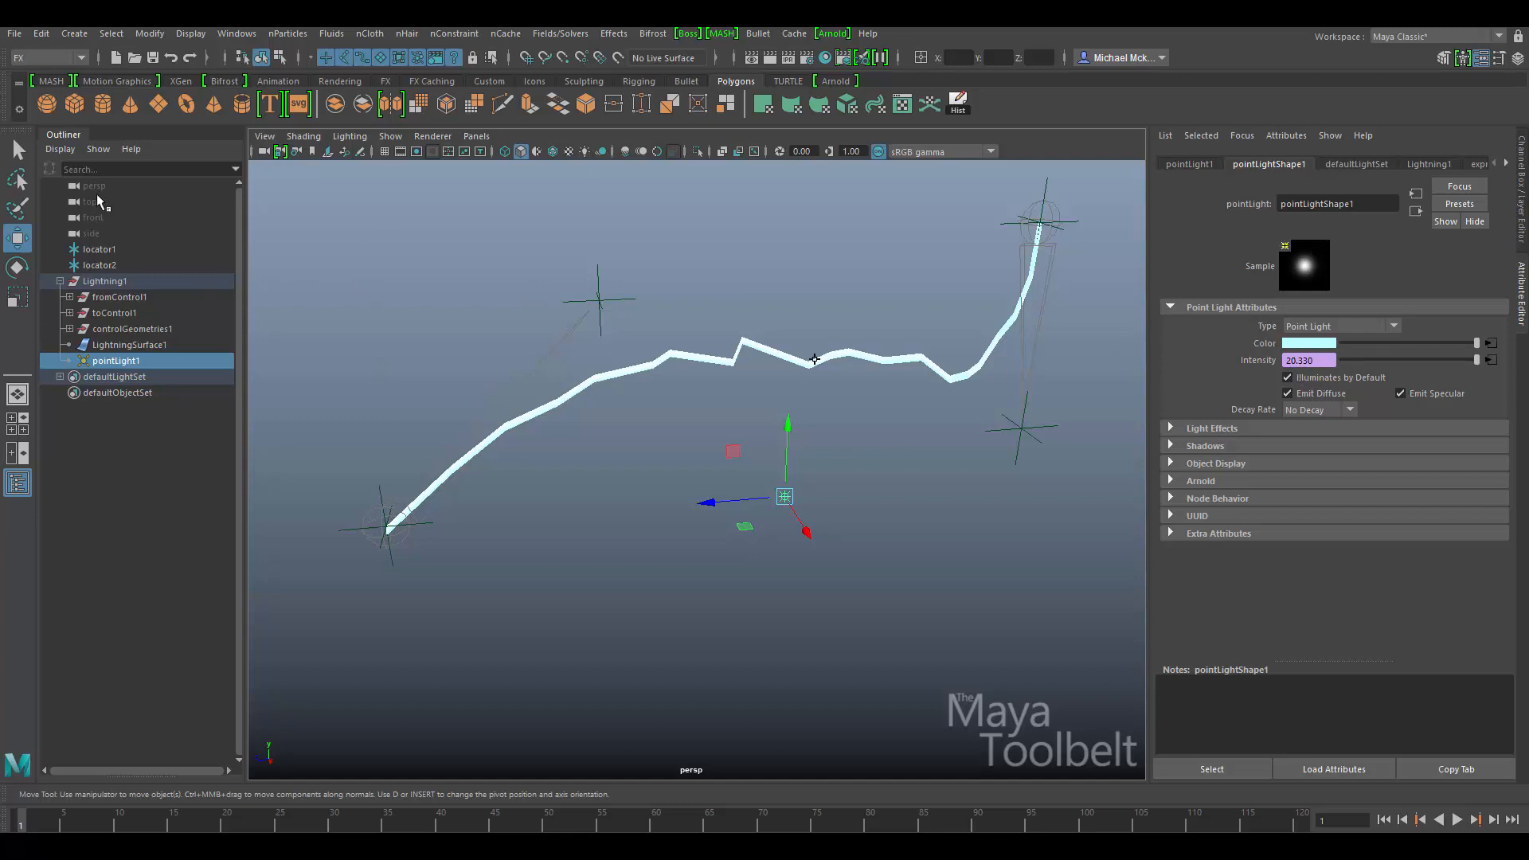
{"action": "left_click", "coordinate": [106, 281]}
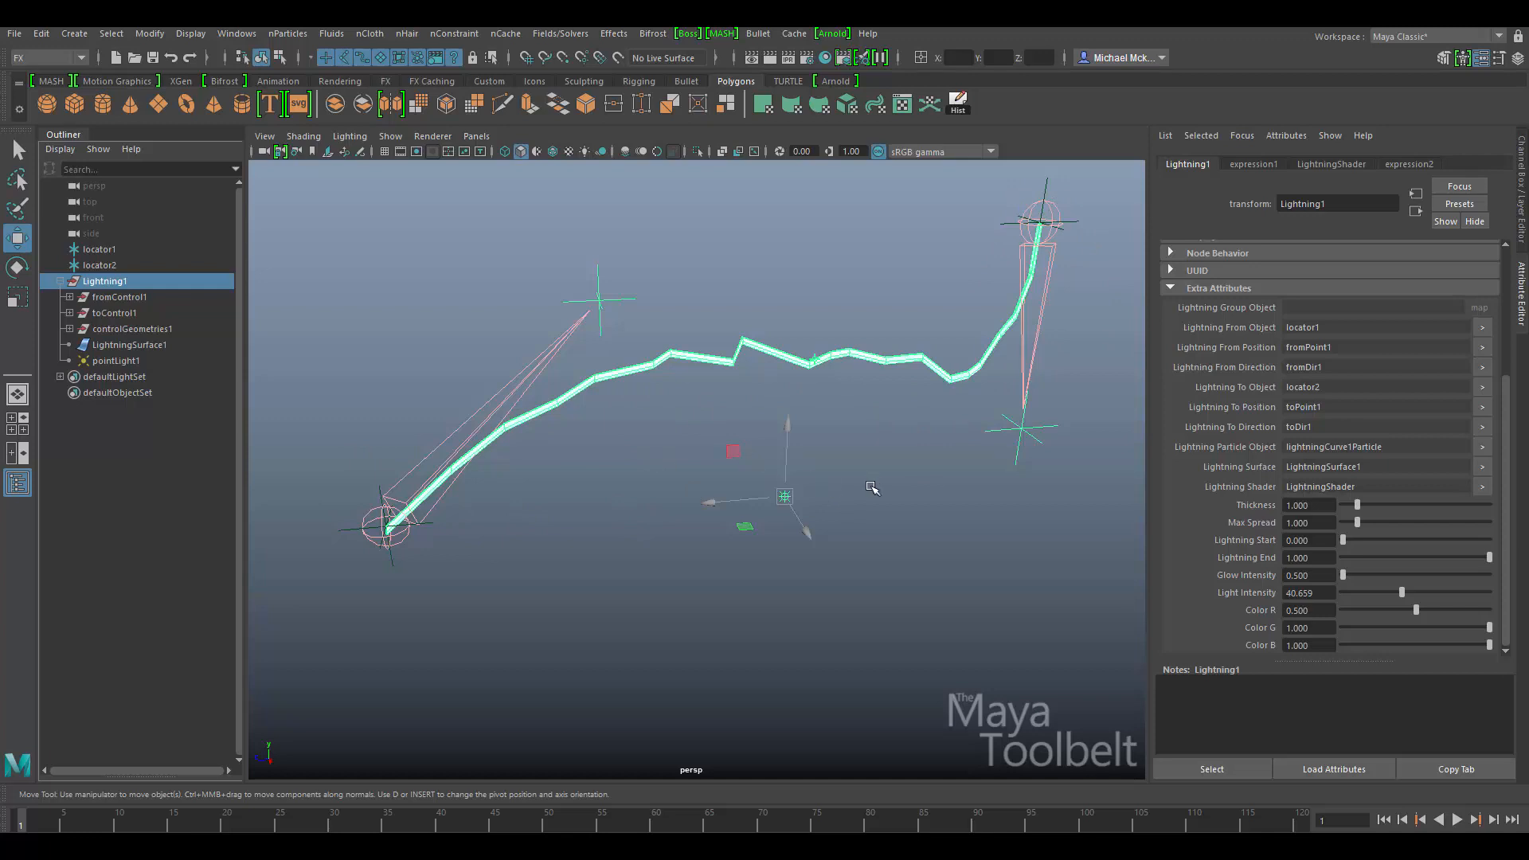
{"action": "left_click_drag", "start_coordinate": [875, 479], "coordinate": [689, 555]}
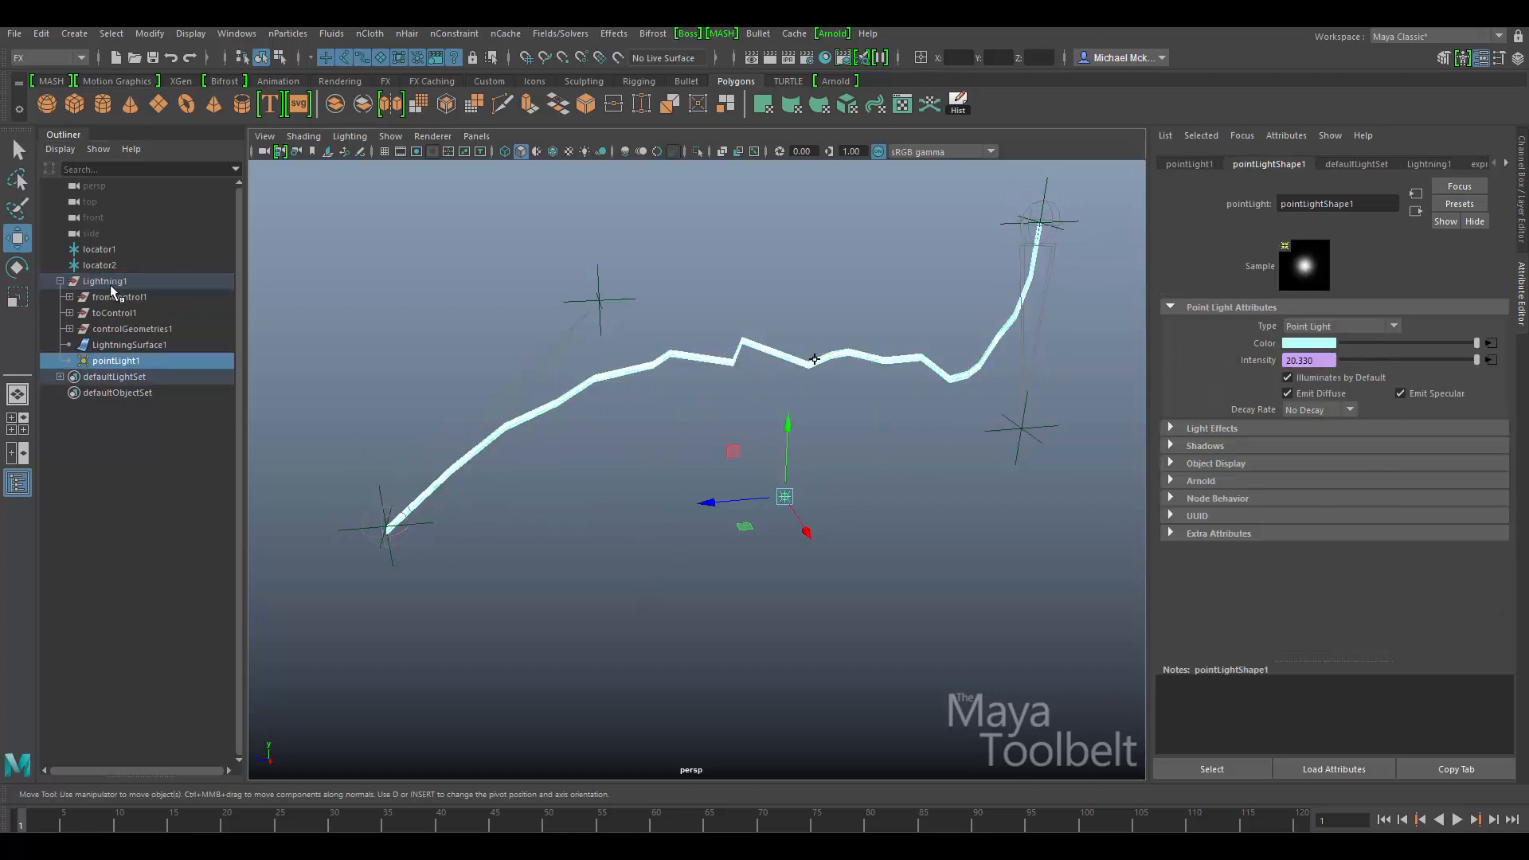
{"action": "left_click", "coordinate": [107, 281]}
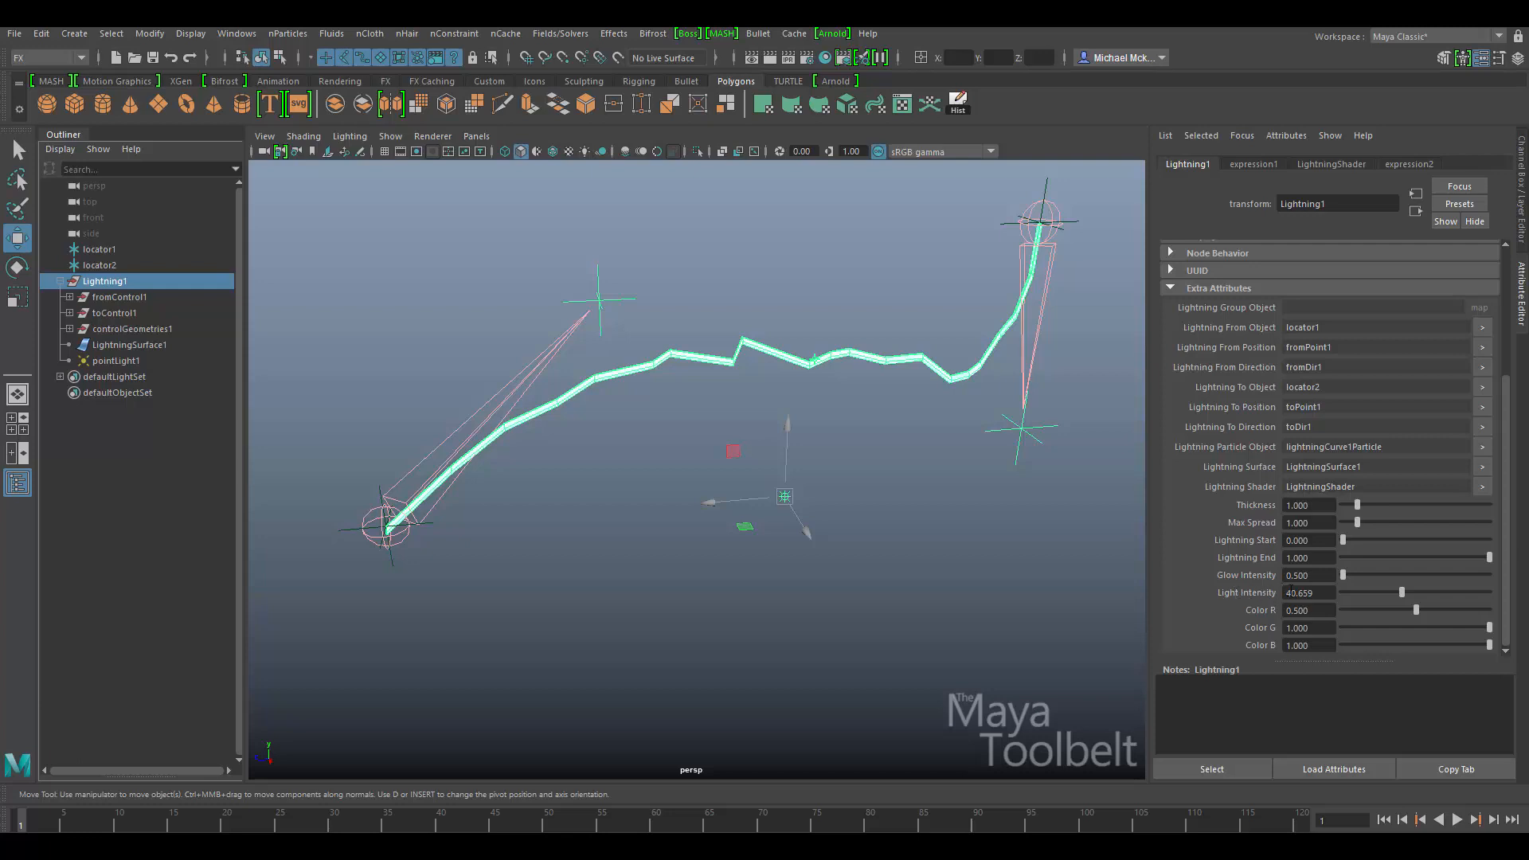
{"action": "left_click_drag", "start_coordinate": [894, 487], "coordinate": [605, 597]}
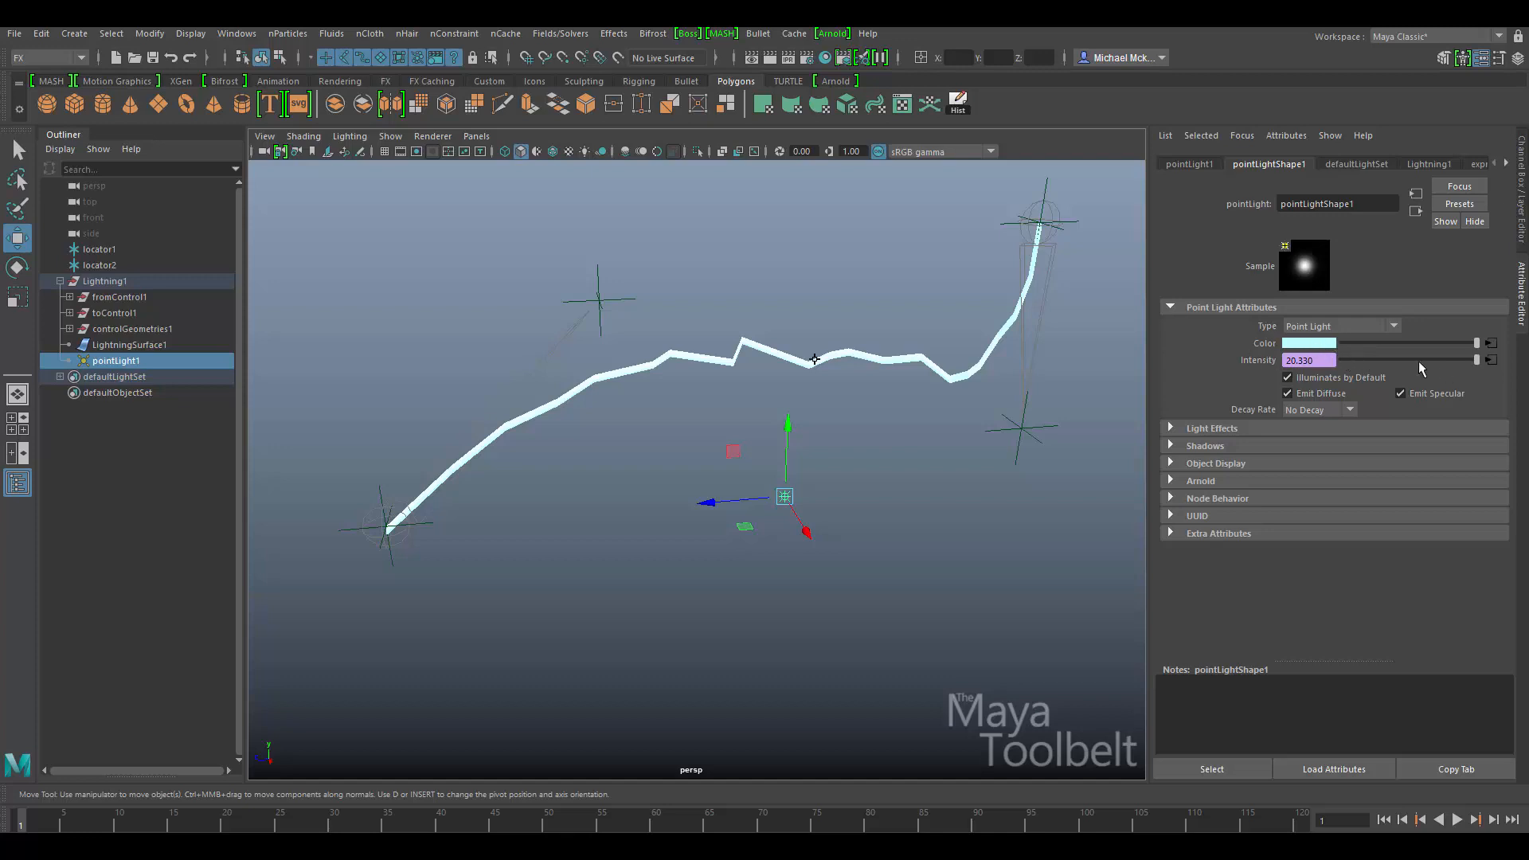
Step: Set Lightning1's Light Intensity to 2
{"action": "left_click", "coordinate": [139, 281]}
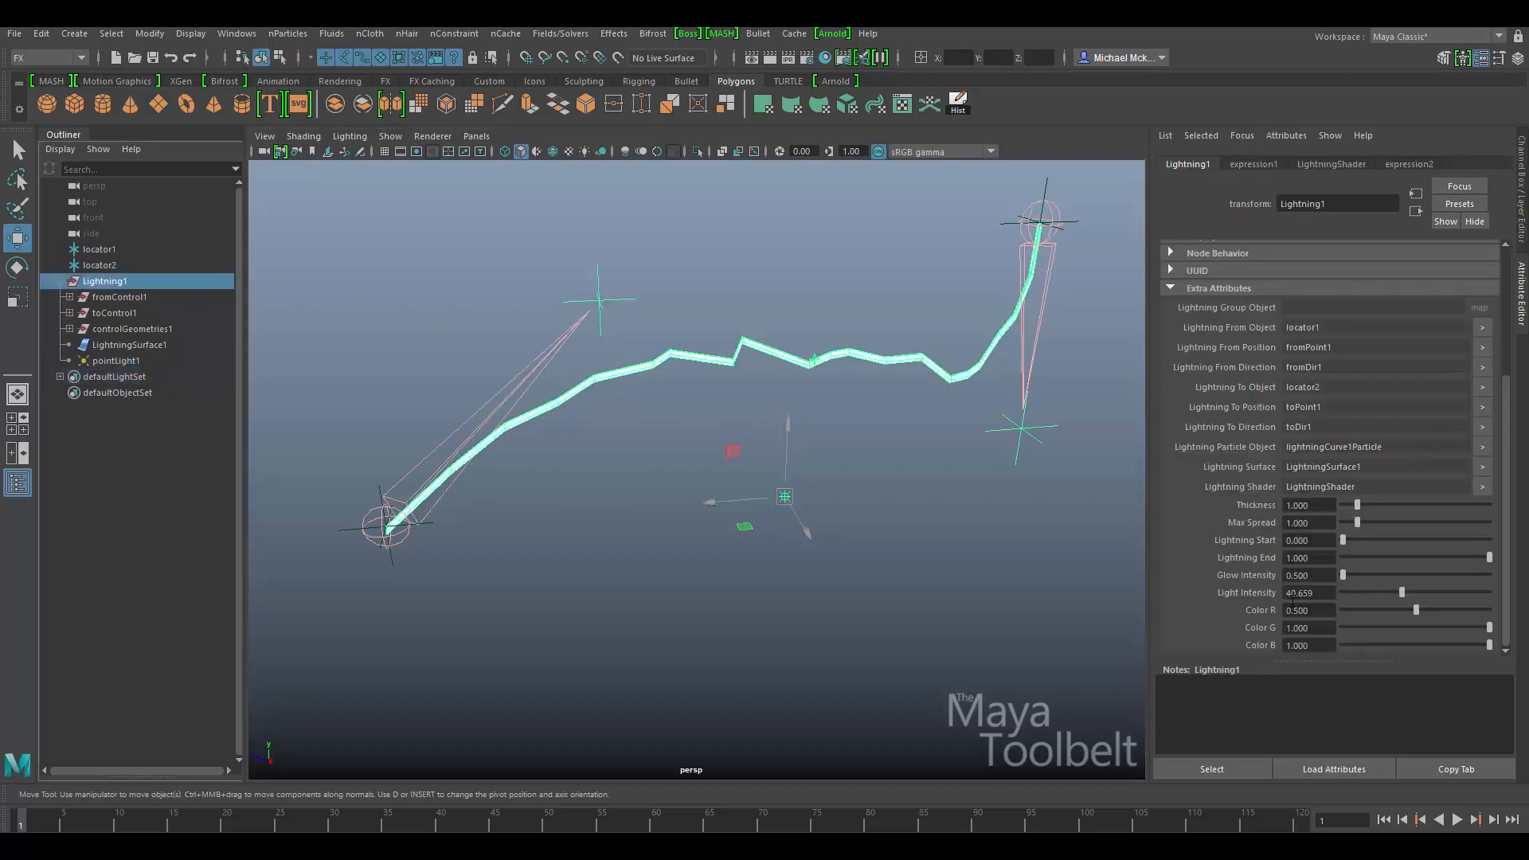
{"action": "left_click", "coordinate": [1316, 593]}
{"action": "type", "text": "12"}
{"action": "key", "text": "Return"}
Step: Show the Special Effects settings of the lightning surface's LightningShader and examine its Glow Intensity
{"action": "left_click", "coordinate": [622, 374]}
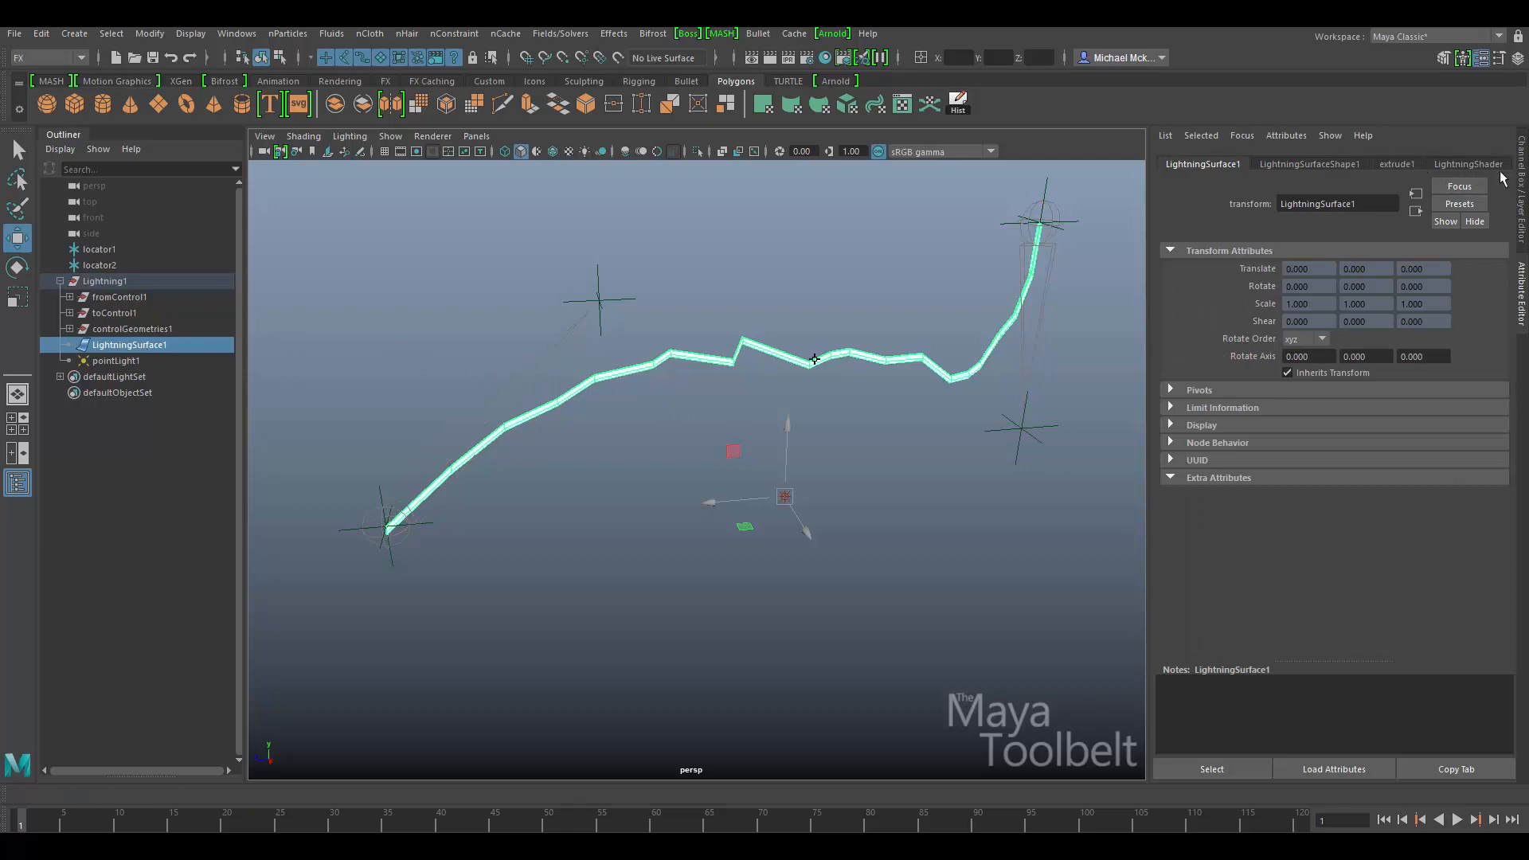
{"action": "left_click", "coordinate": [1470, 164]}
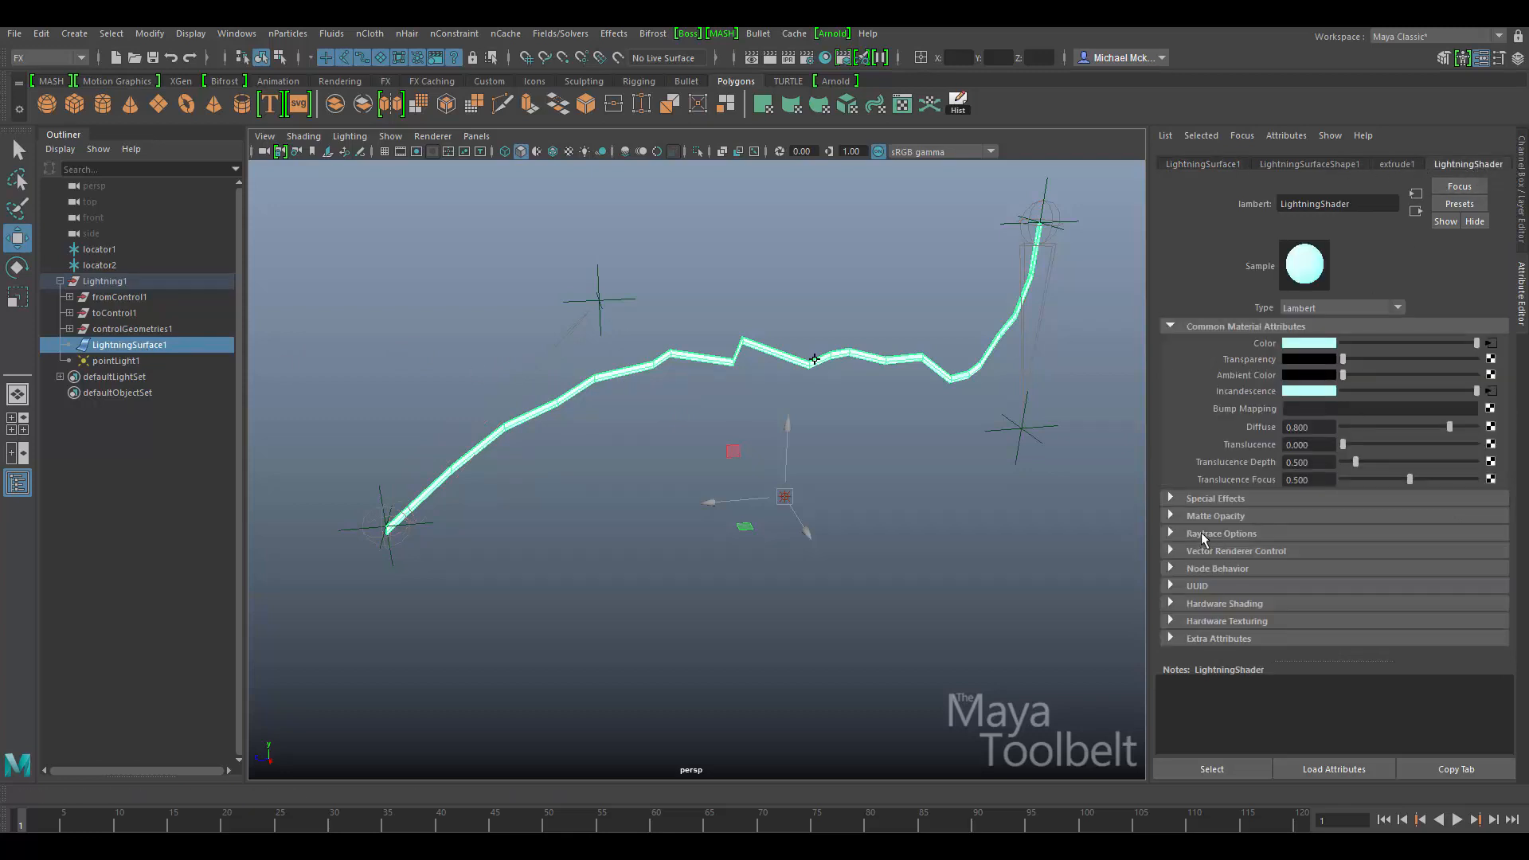
{"action": "left_click", "coordinate": [1193, 498]}
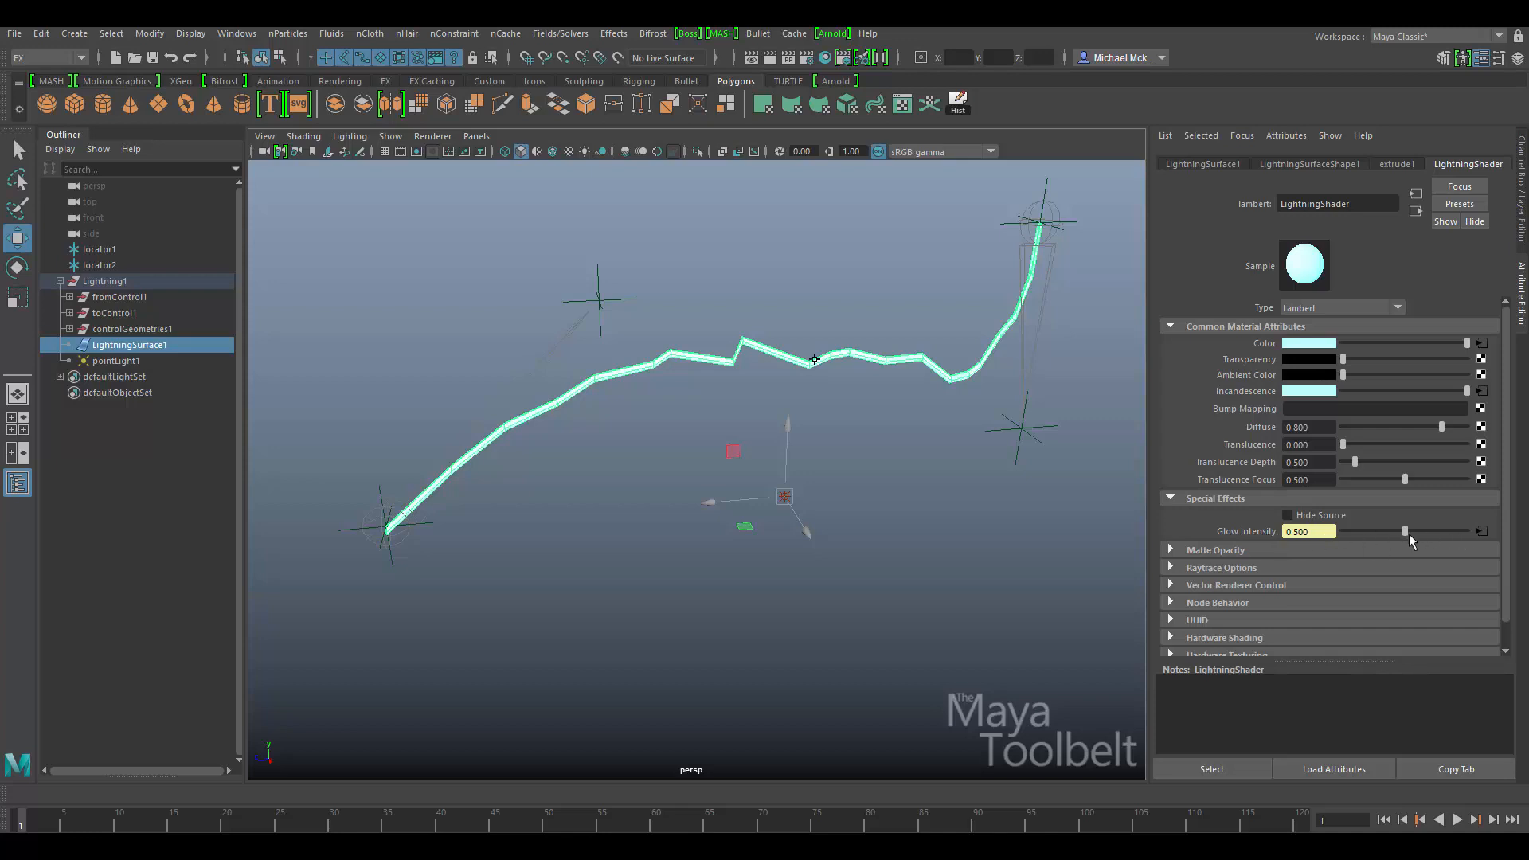
Step: Raise Lightning1's Glow Intensity to about 26.37 and compare it with the LightningShader's Glow Intensity
{"action": "left_click", "coordinate": [111, 283]}
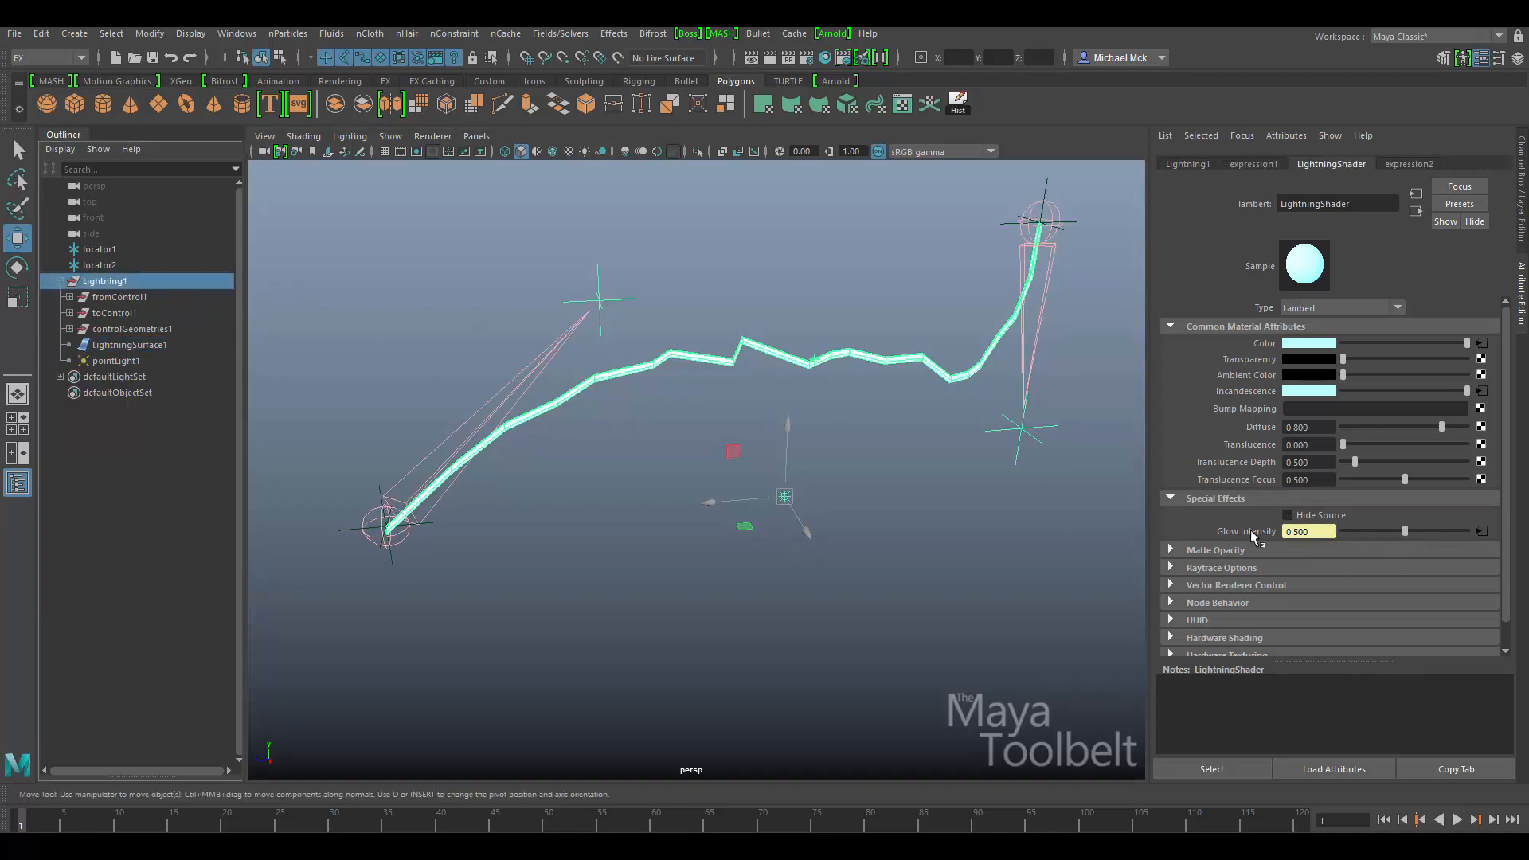
{"action": "left_click", "coordinate": [125, 267]}
{"action": "left_click", "coordinate": [124, 281]}
{"action": "scroll", "coordinate": [1414, 551], "scroll_direction": "down", "scroll_amount": 3}
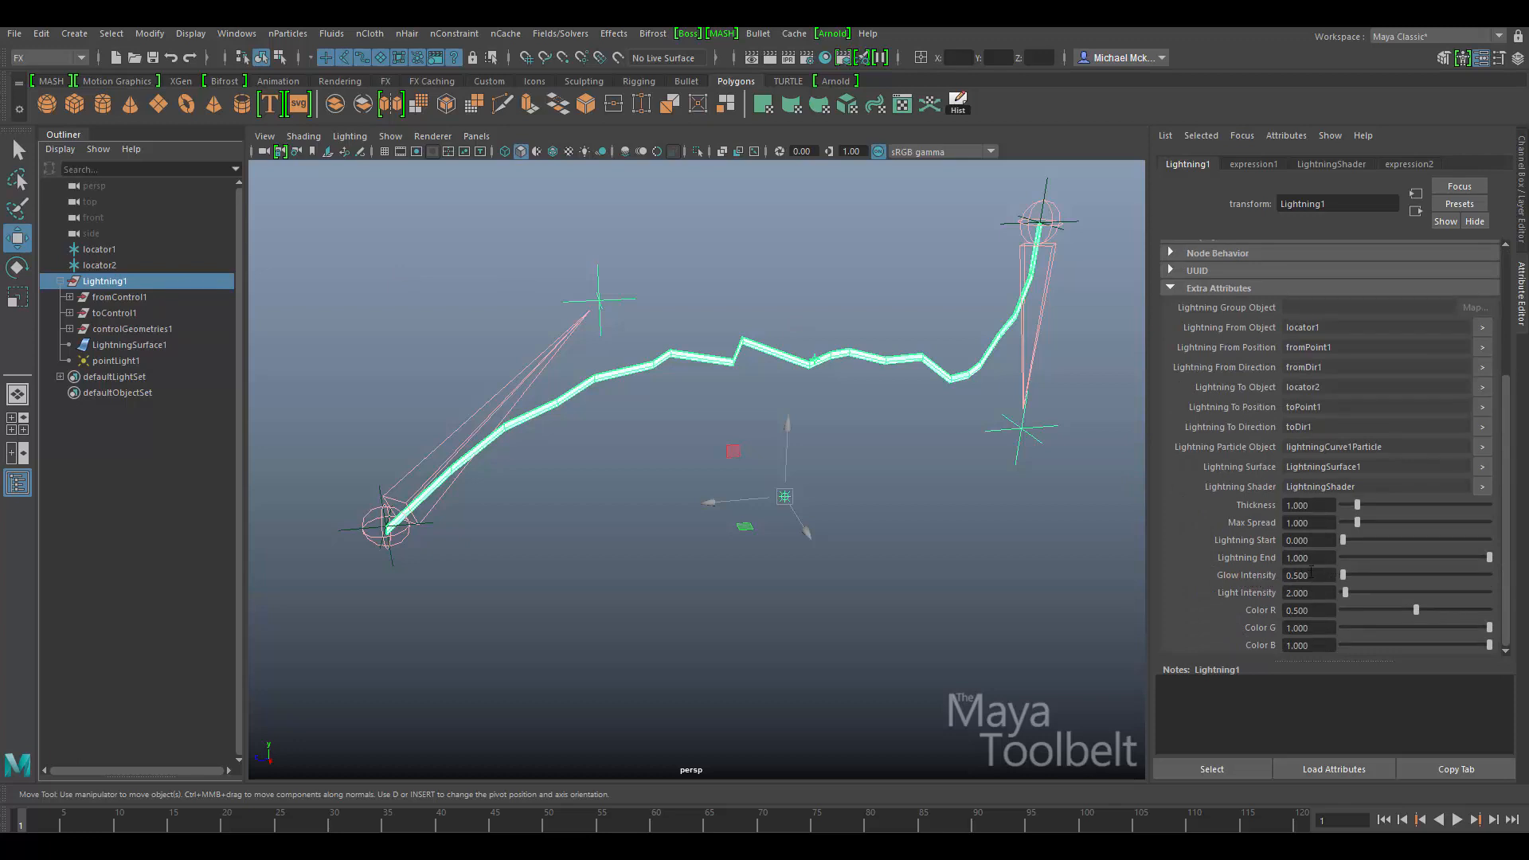
{"action": "left_click_drag", "start_coordinate": [1343, 575], "coordinate": [1380, 575]}
{"action": "left_click", "coordinate": [131, 345]}
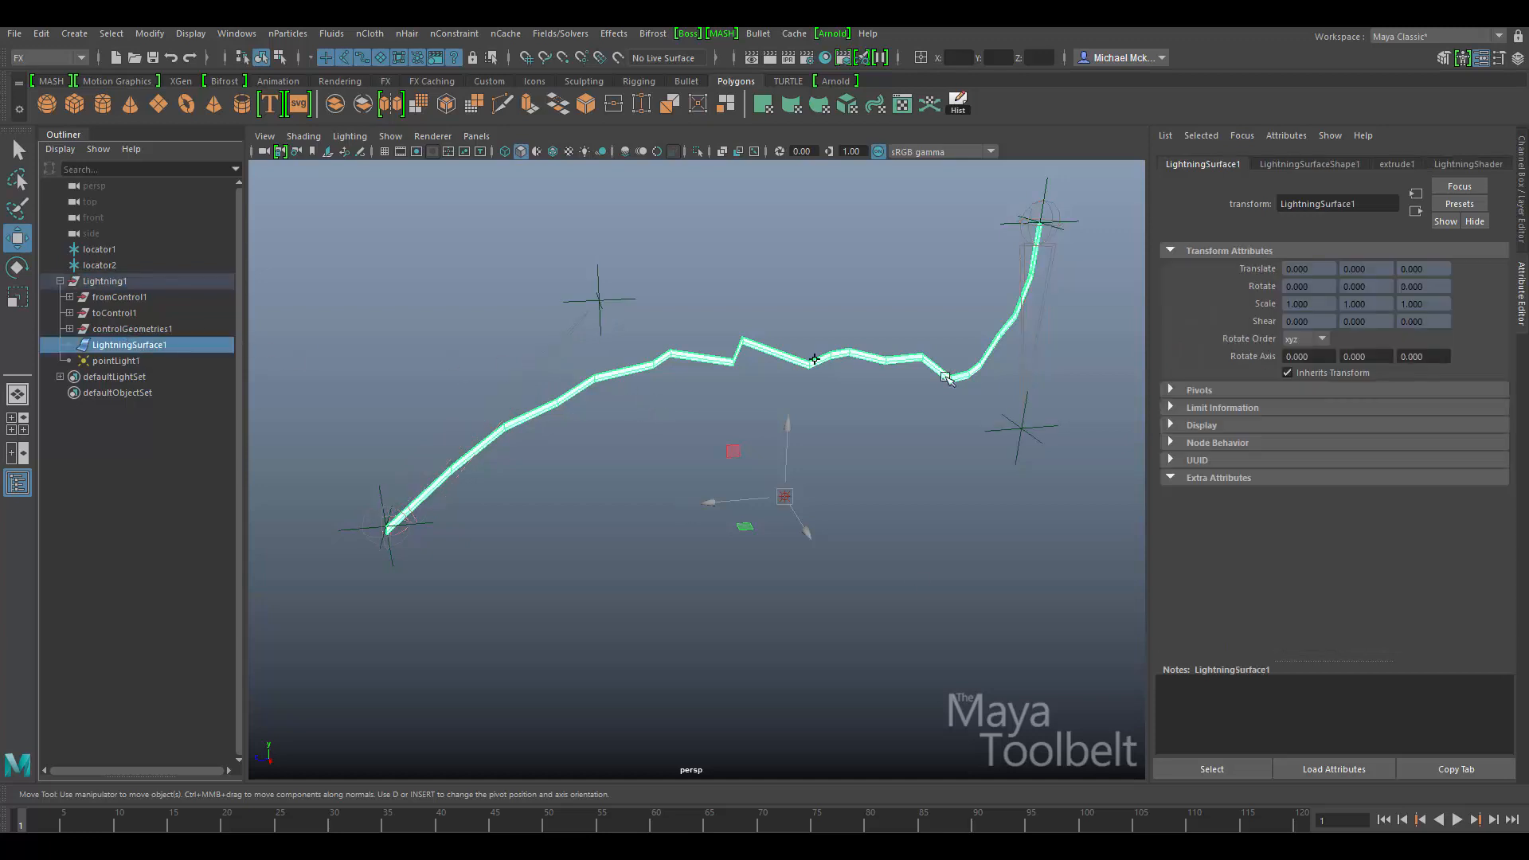
{"action": "left_click", "coordinate": [1445, 163]}
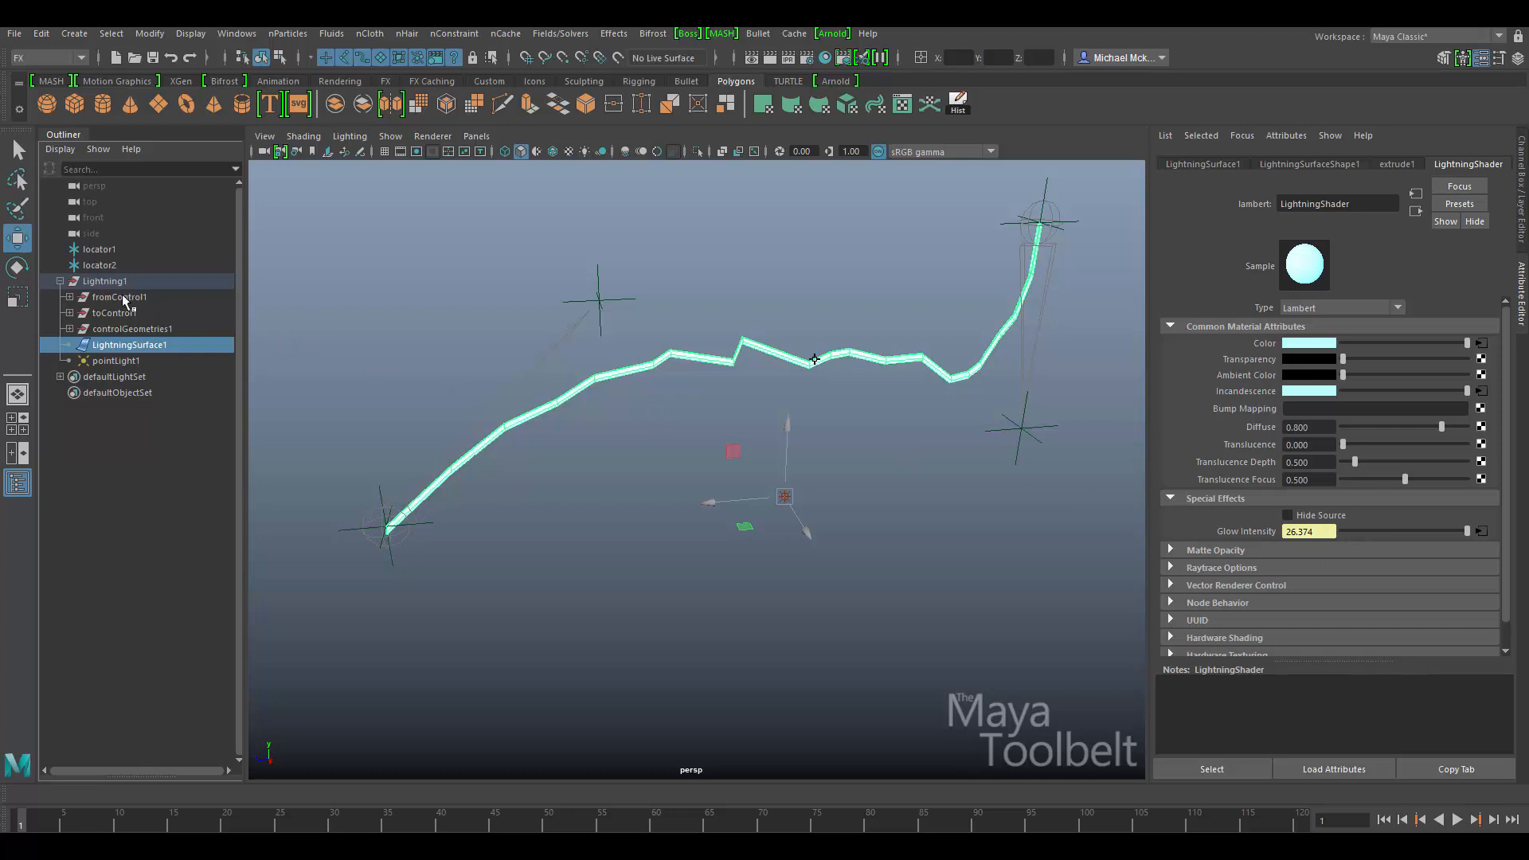
Step: Set Lightning1's Glow Intensity to 0.5
{"action": "left_click", "coordinate": [102, 281]}
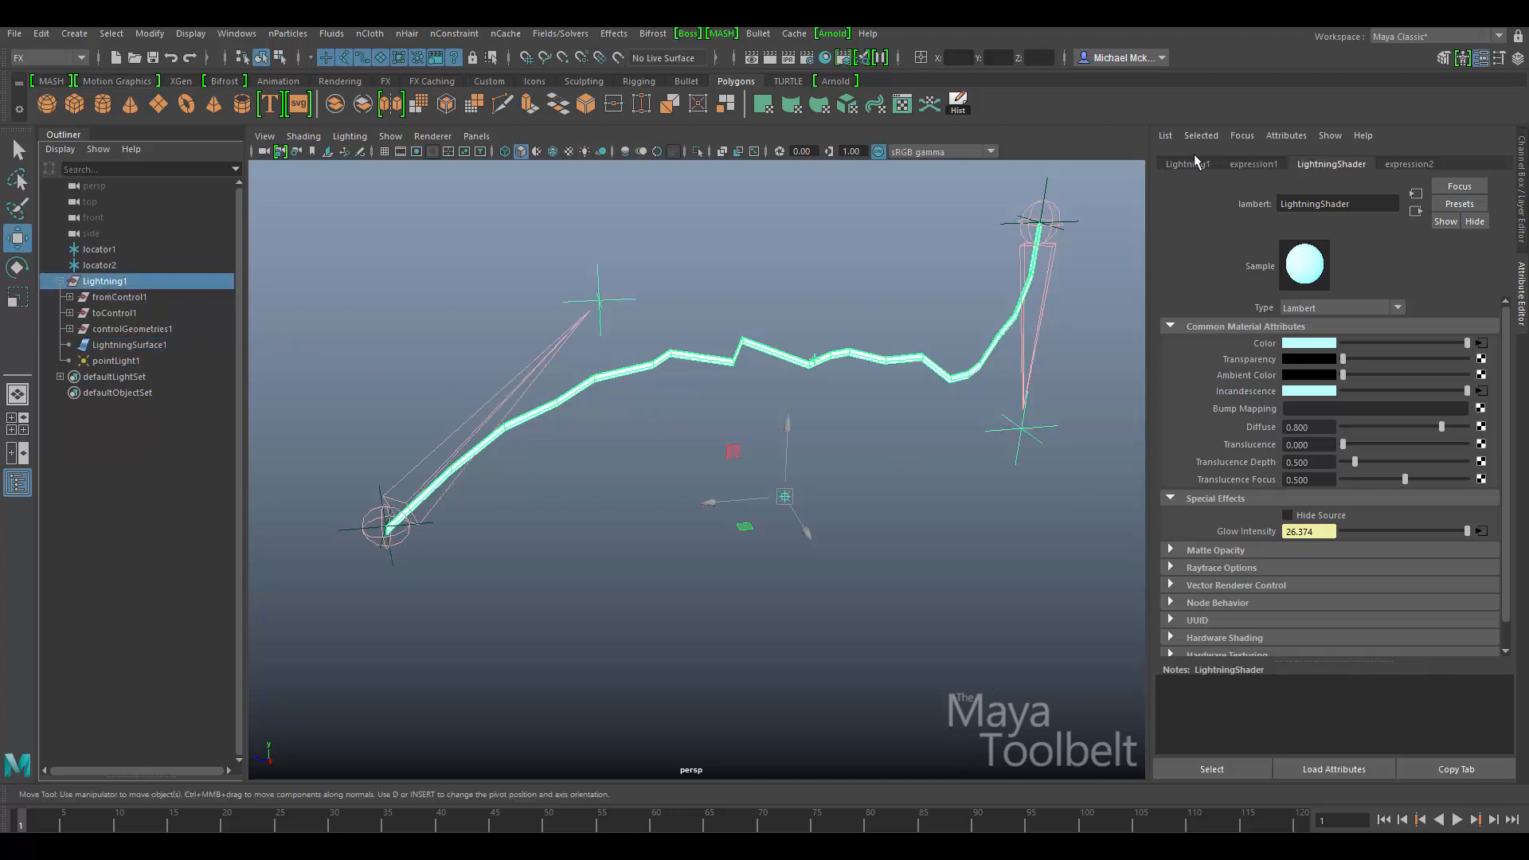
{"action": "scroll", "coordinate": [1275, 438], "scroll_direction": "down", "scroll_amount": 4}
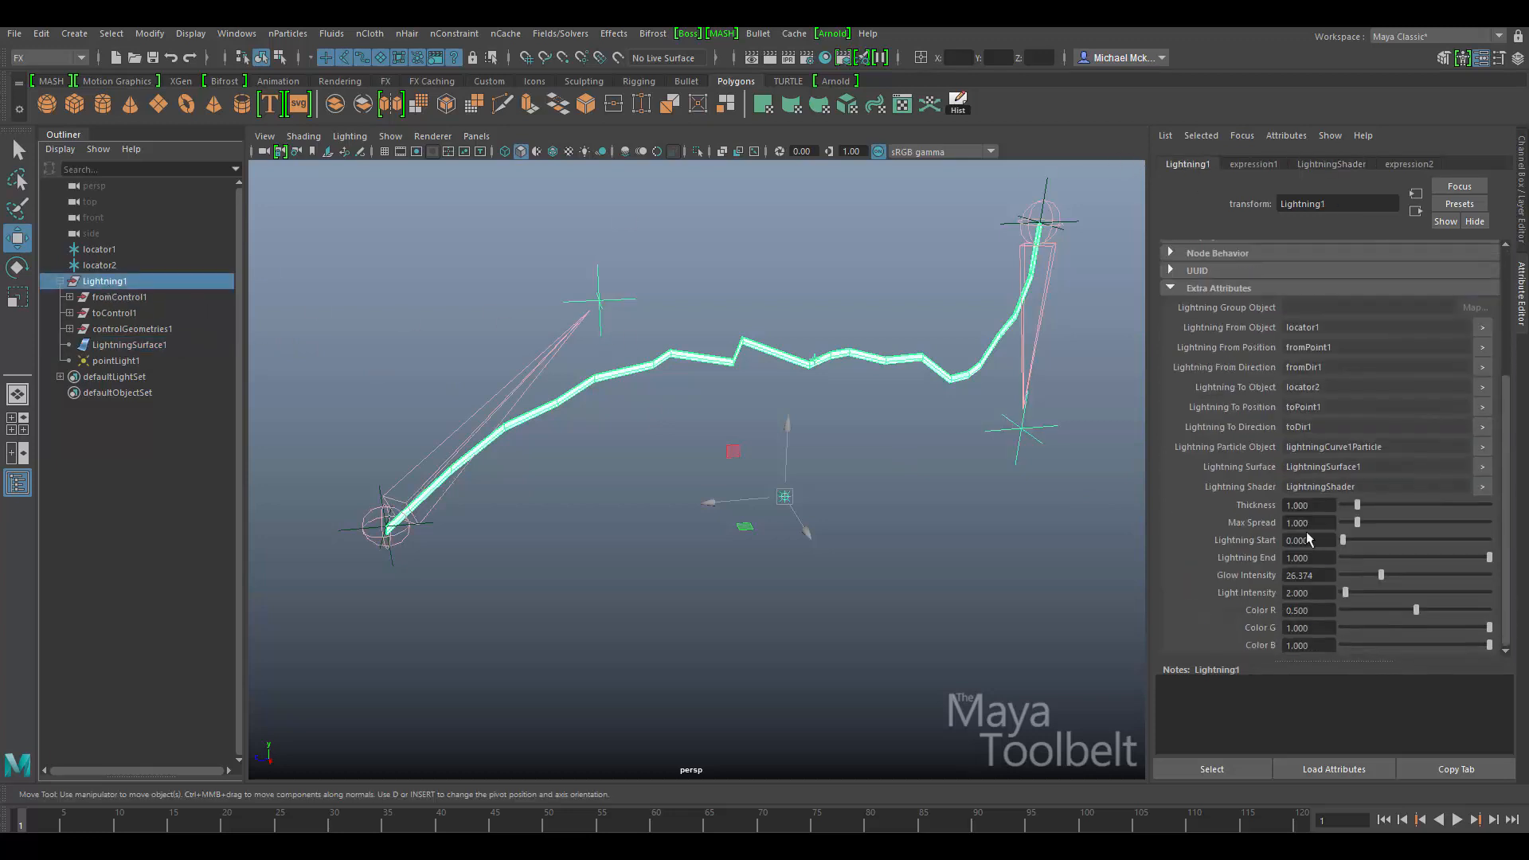
{"action": "left_click", "coordinate": [1330, 575]}
{"action": "type", "text": "0.5"}
{"action": "key", "text": "Return"}
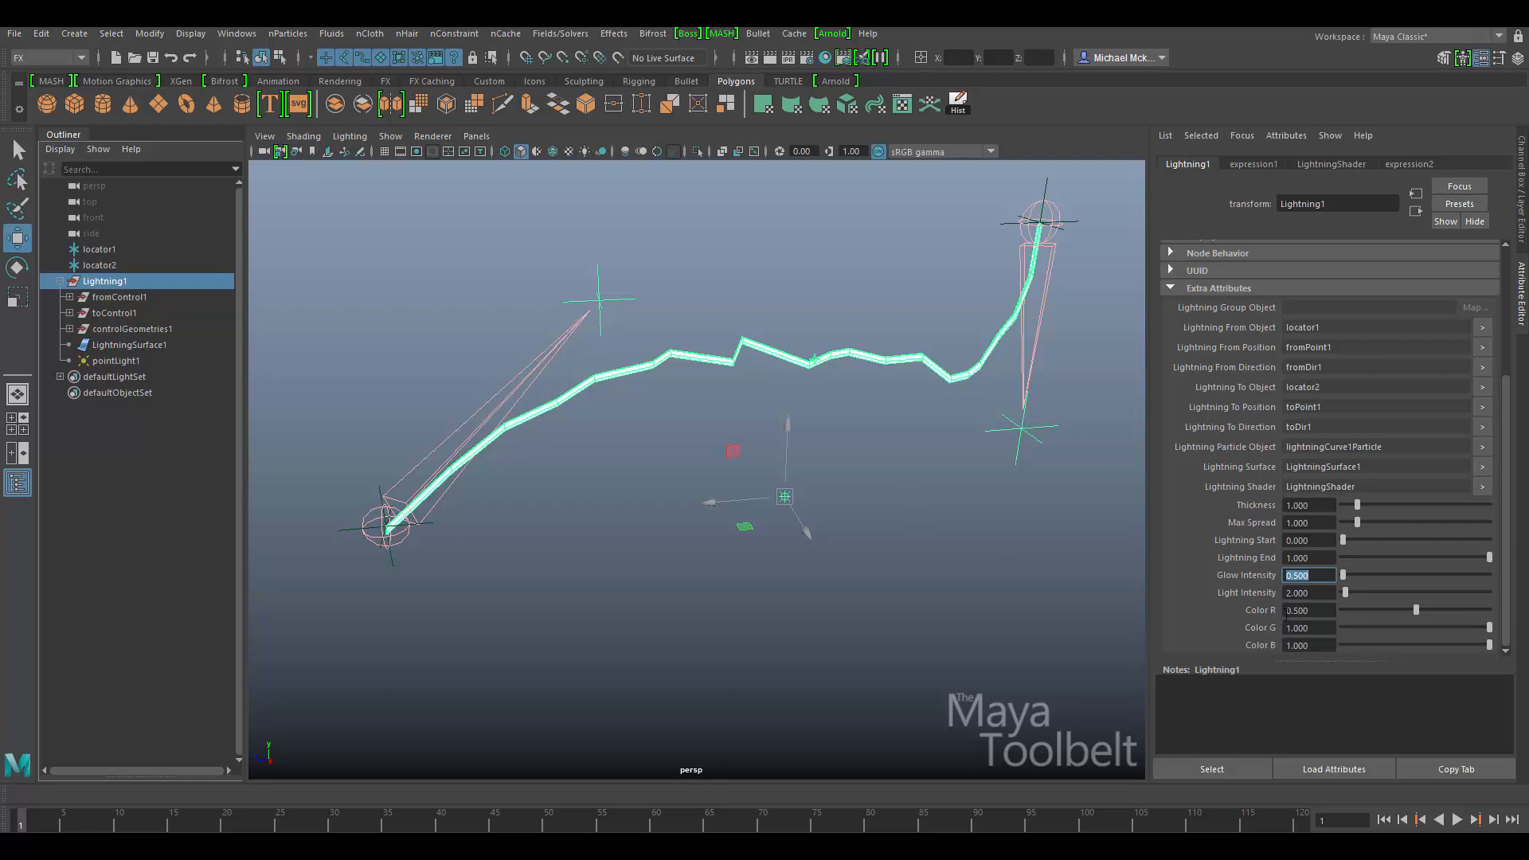
Step: Light the viewport with all scene lights and select the point light to examine its Color and Intensity
{"action": "left_click", "coordinate": [747, 376]}
{"action": "key", "text": "7"}
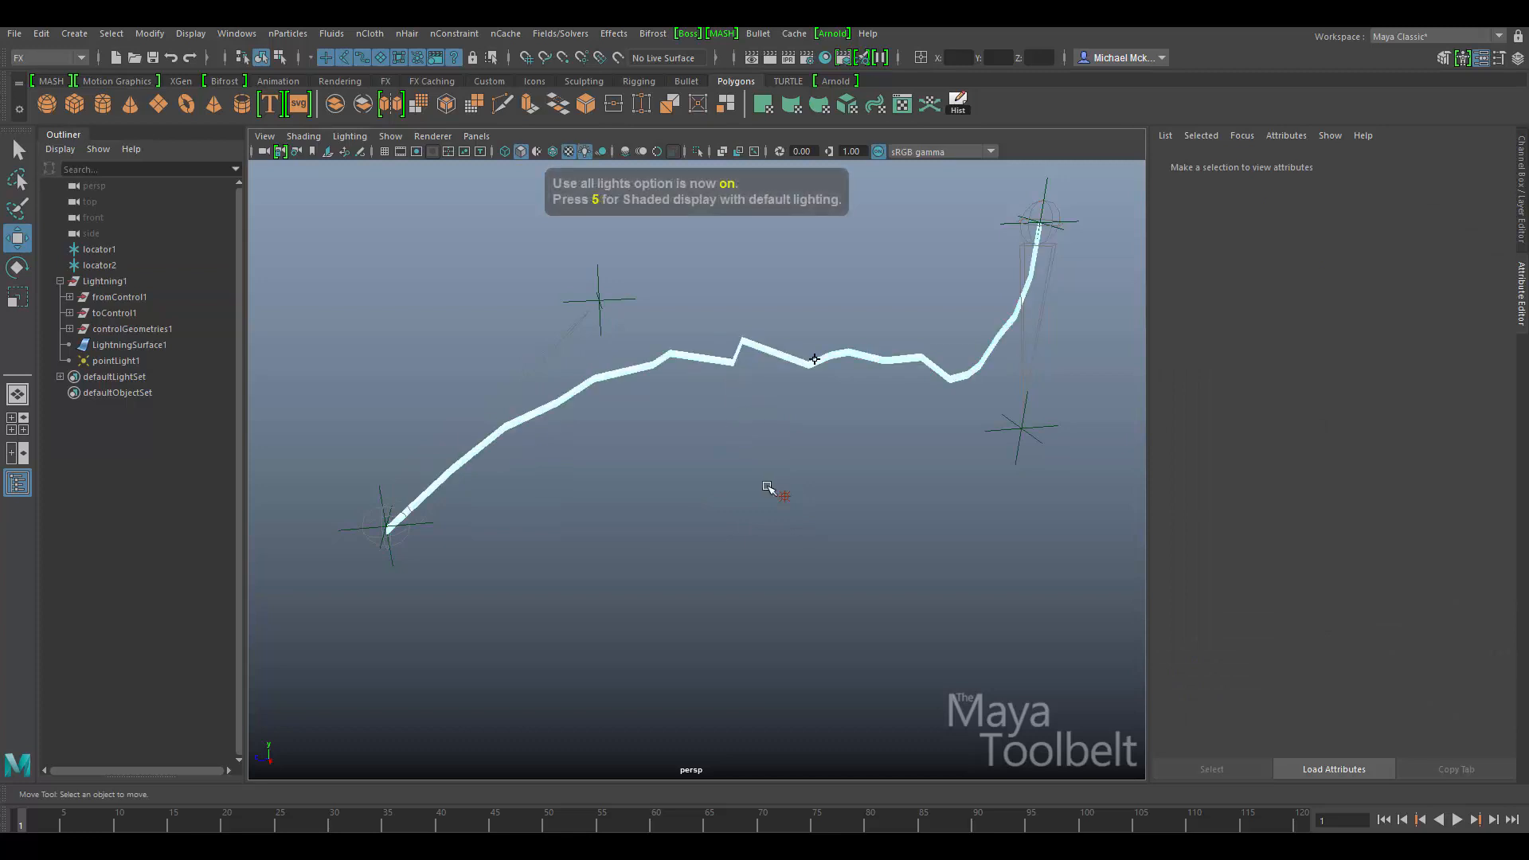
{"action": "left_click", "coordinate": [783, 494]}
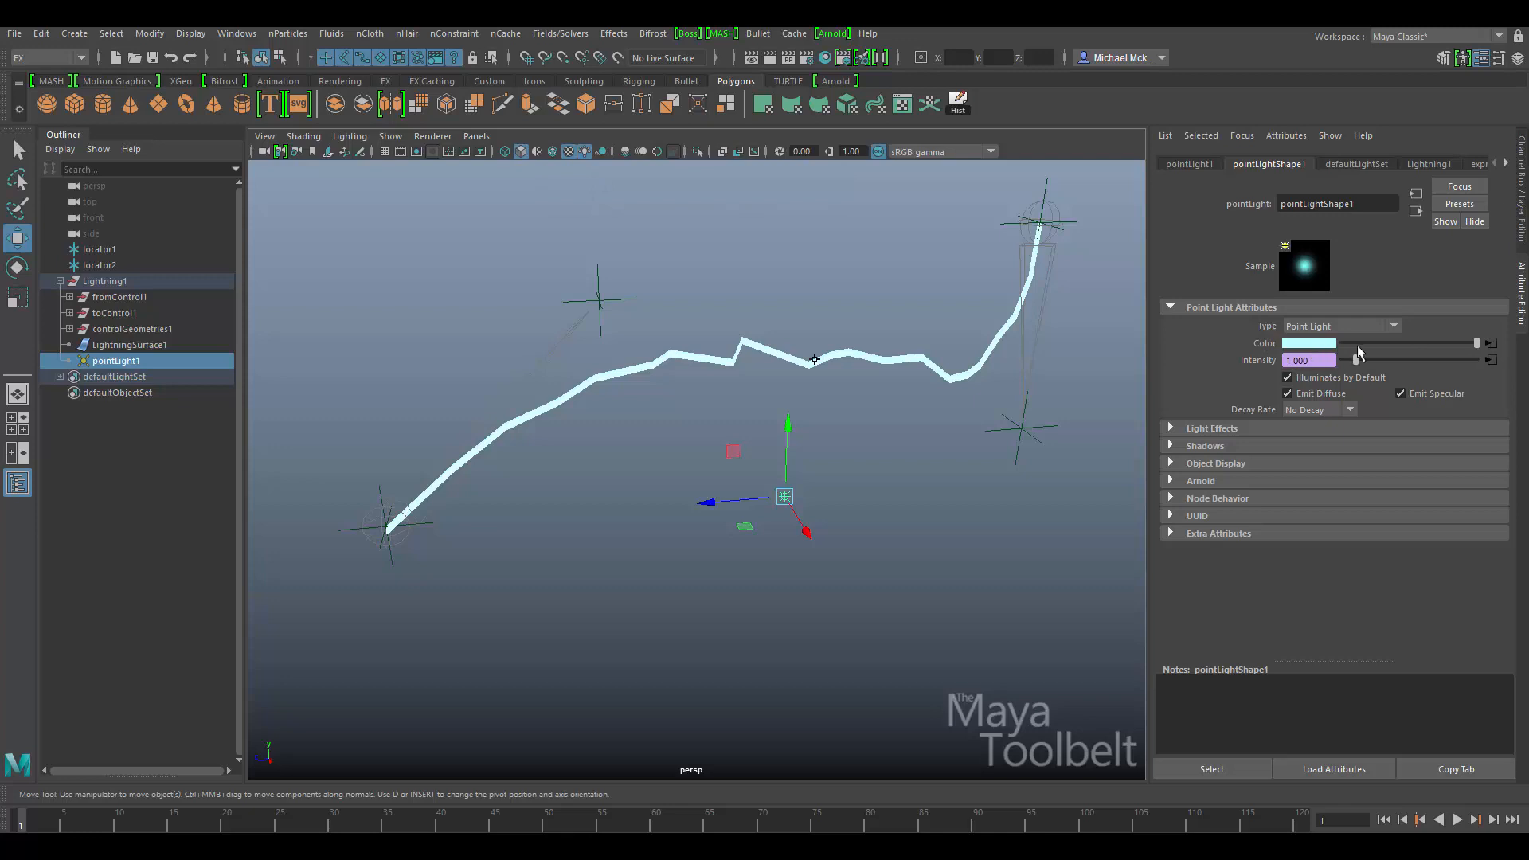
Step: Follow the point light's Color connection to Lightning1, set Color R to 1, and check the light's Color
{"action": "left_click", "coordinate": [1490, 343]}
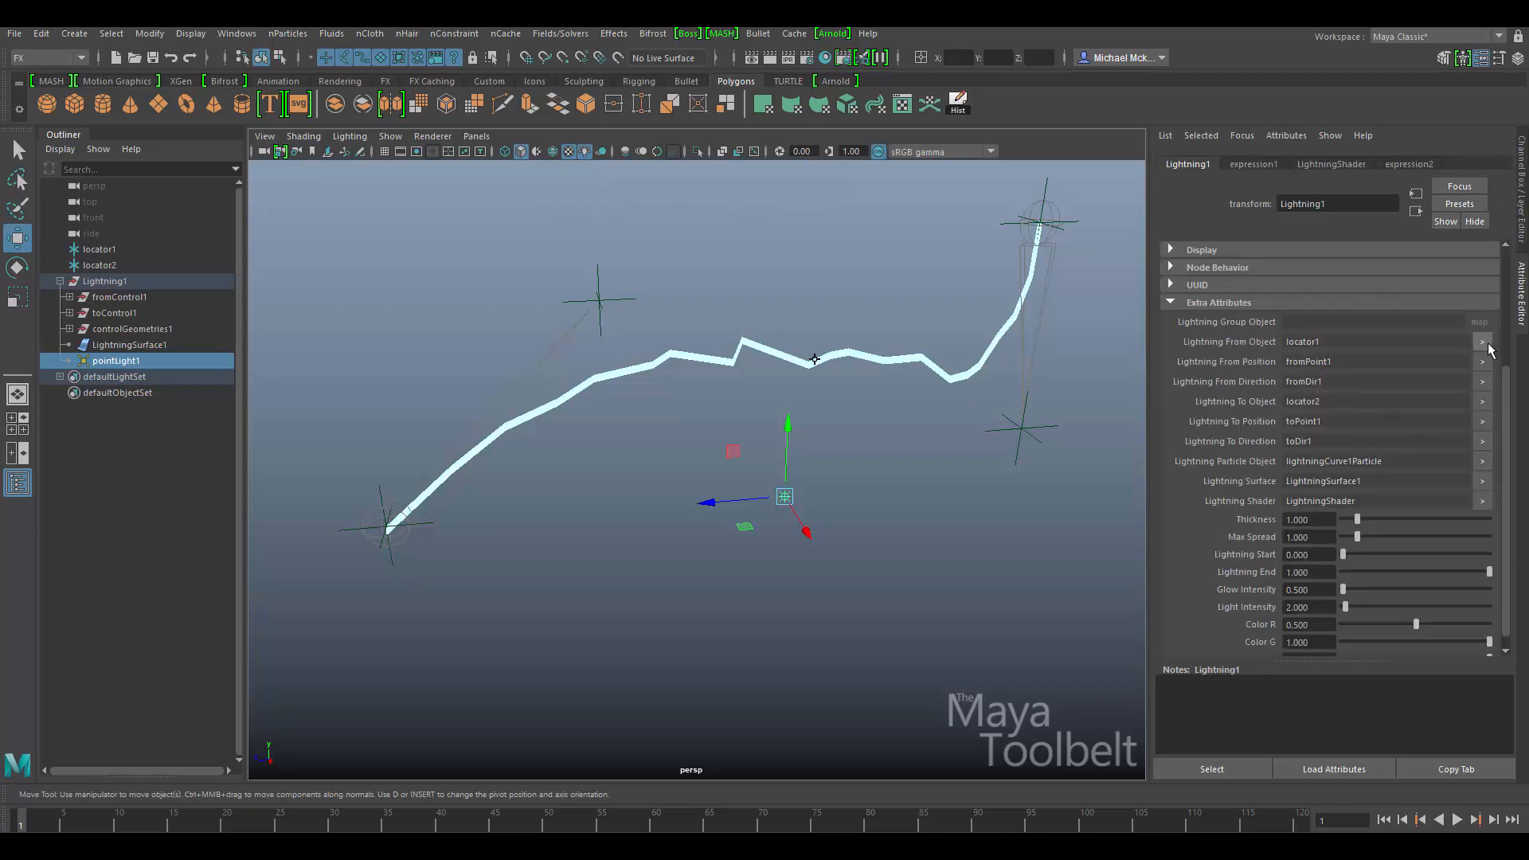
{"action": "scroll", "coordinate": [1335, 609], "scroll_direction": "down", "scroll_amount": 1}
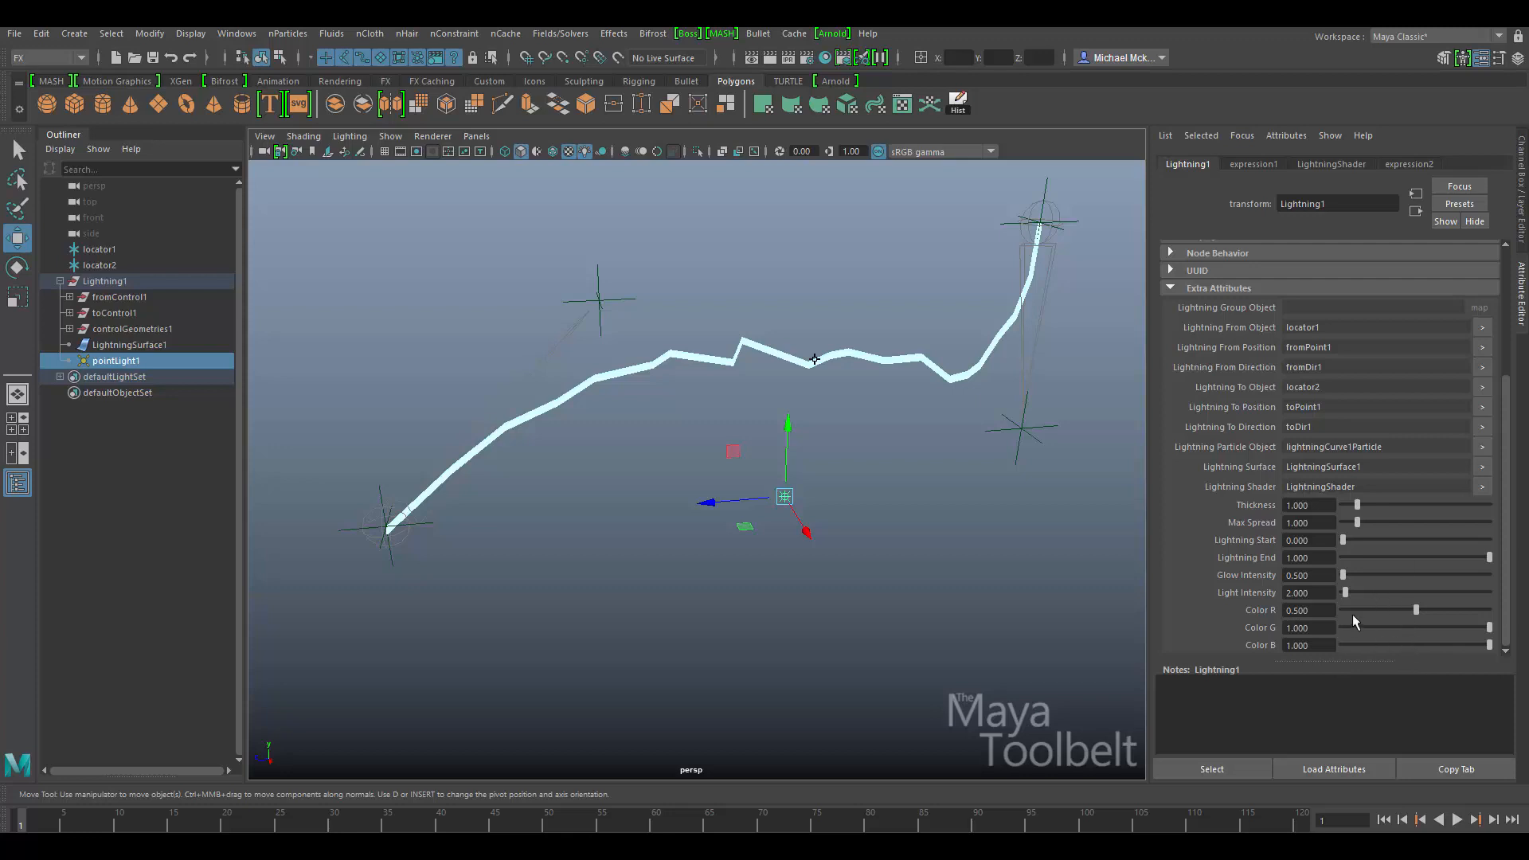
{"action": "left_click_drag", "start_coordinate": [1417, 611], "coordinate": [1492, 611]}
{"action": "left_click_drag", "start_coordinate": [839, 450], "coordinate": [742, 540]}
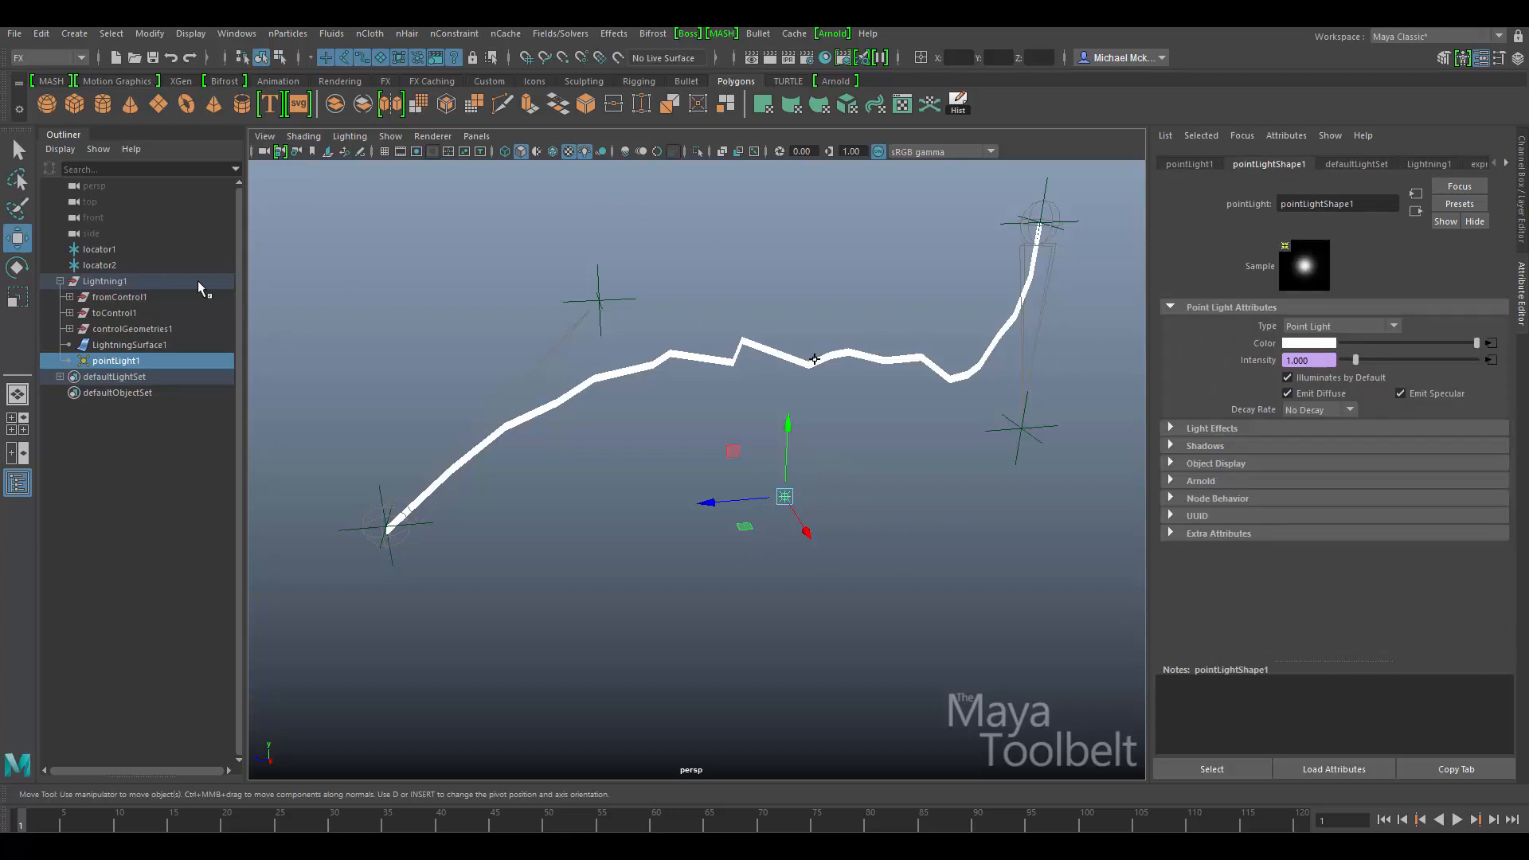
Step: Set Lightning1's Color R and Color G to 0 and check the point light's Color
{"action": "left_click", "coordinate": [119, 283]}
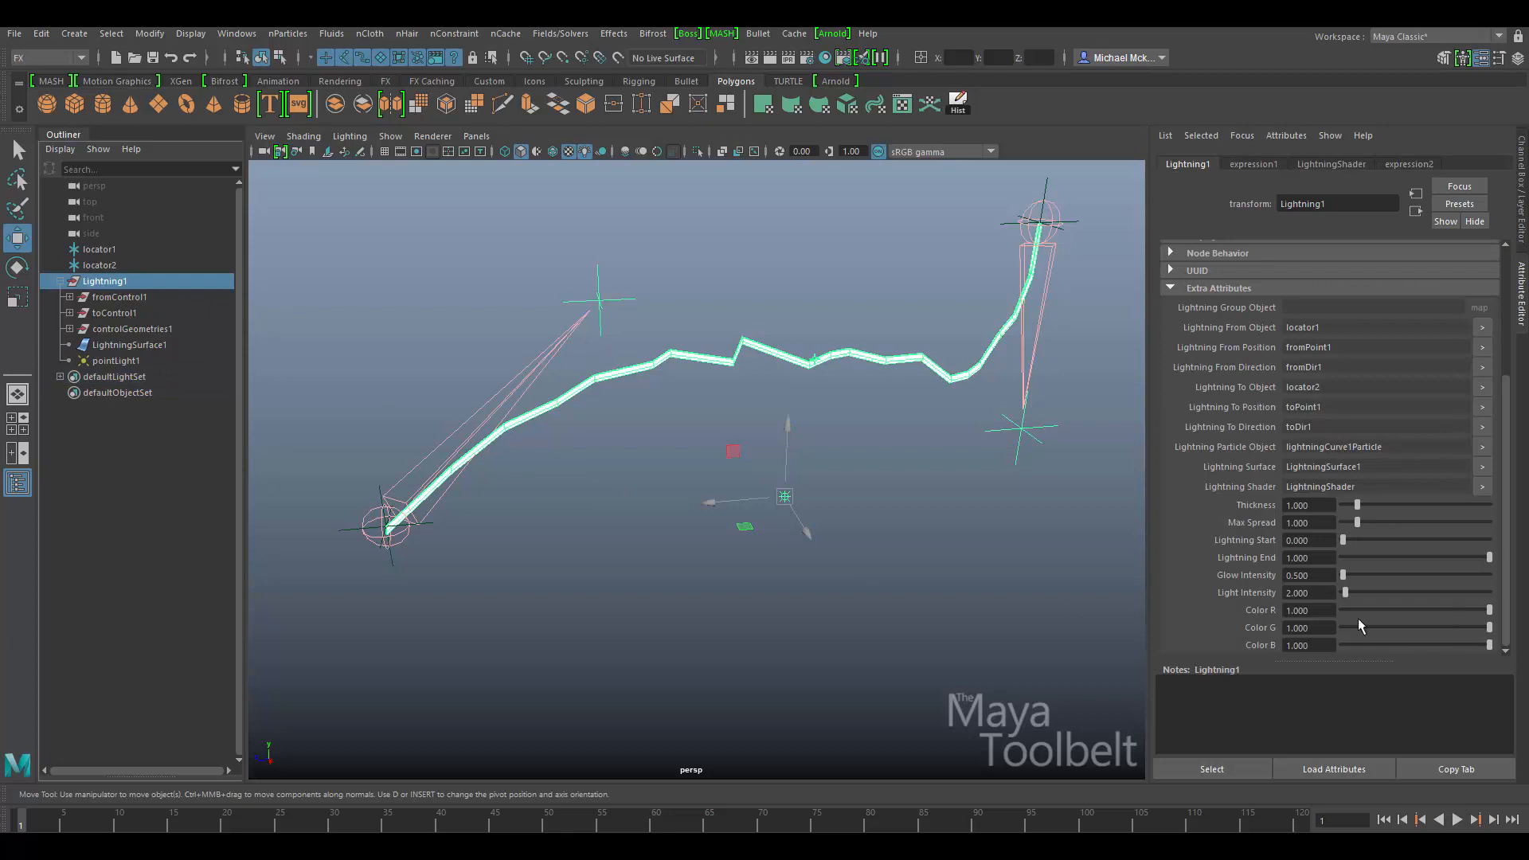
{"action": "left_click", "coordinate": [1314, 611]}
{"action": "left_click_drag", "start_coordinate": [1490, 611], "coordinate": [1322, 626]}
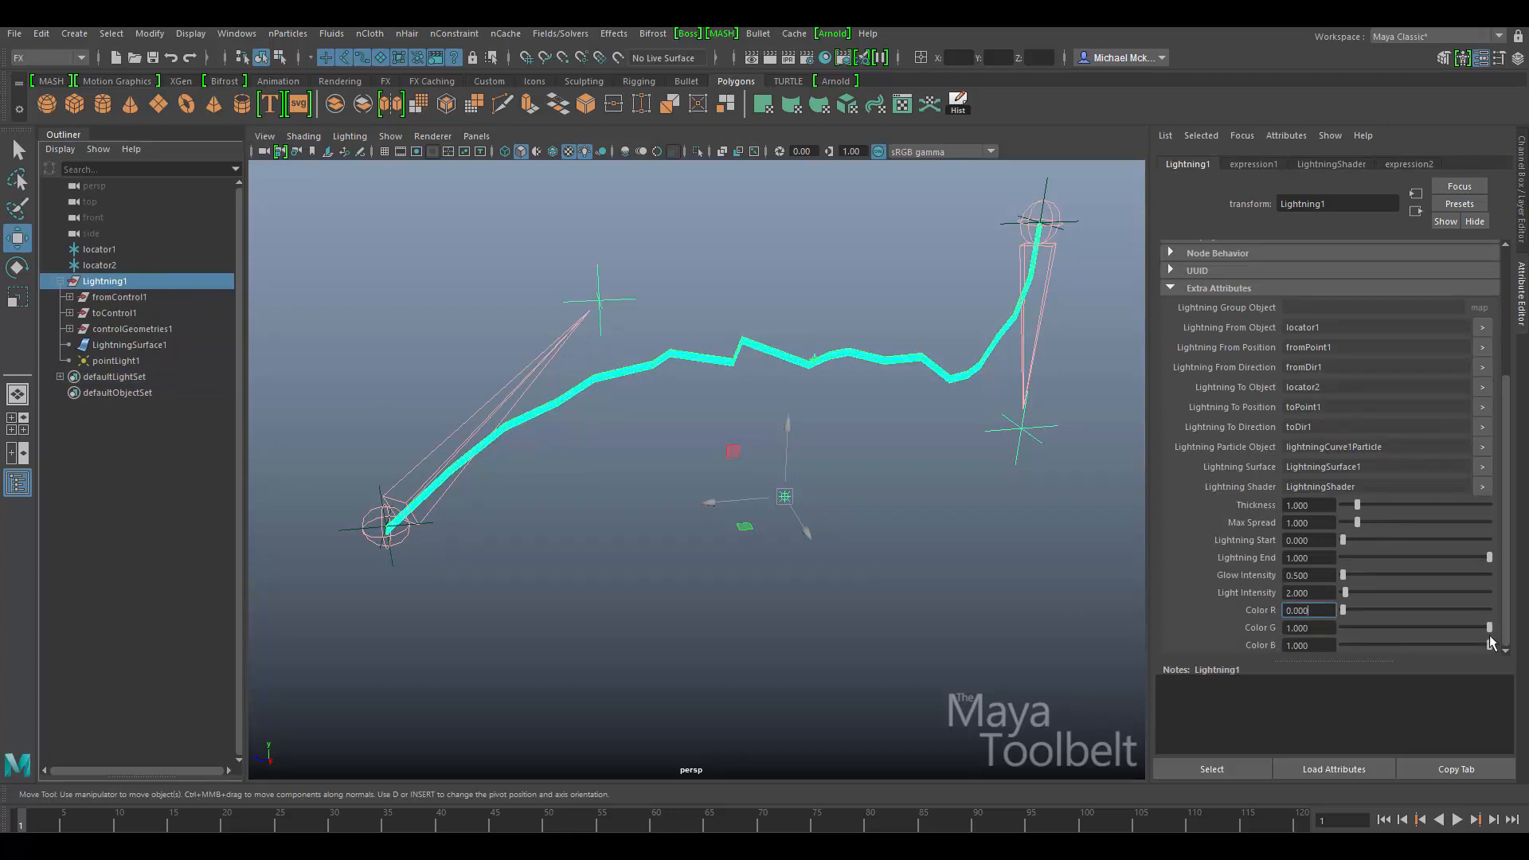
{"action": "left_click_drag", "start_coordinate": [1489, 628], "coordinate": [1343, 629]}
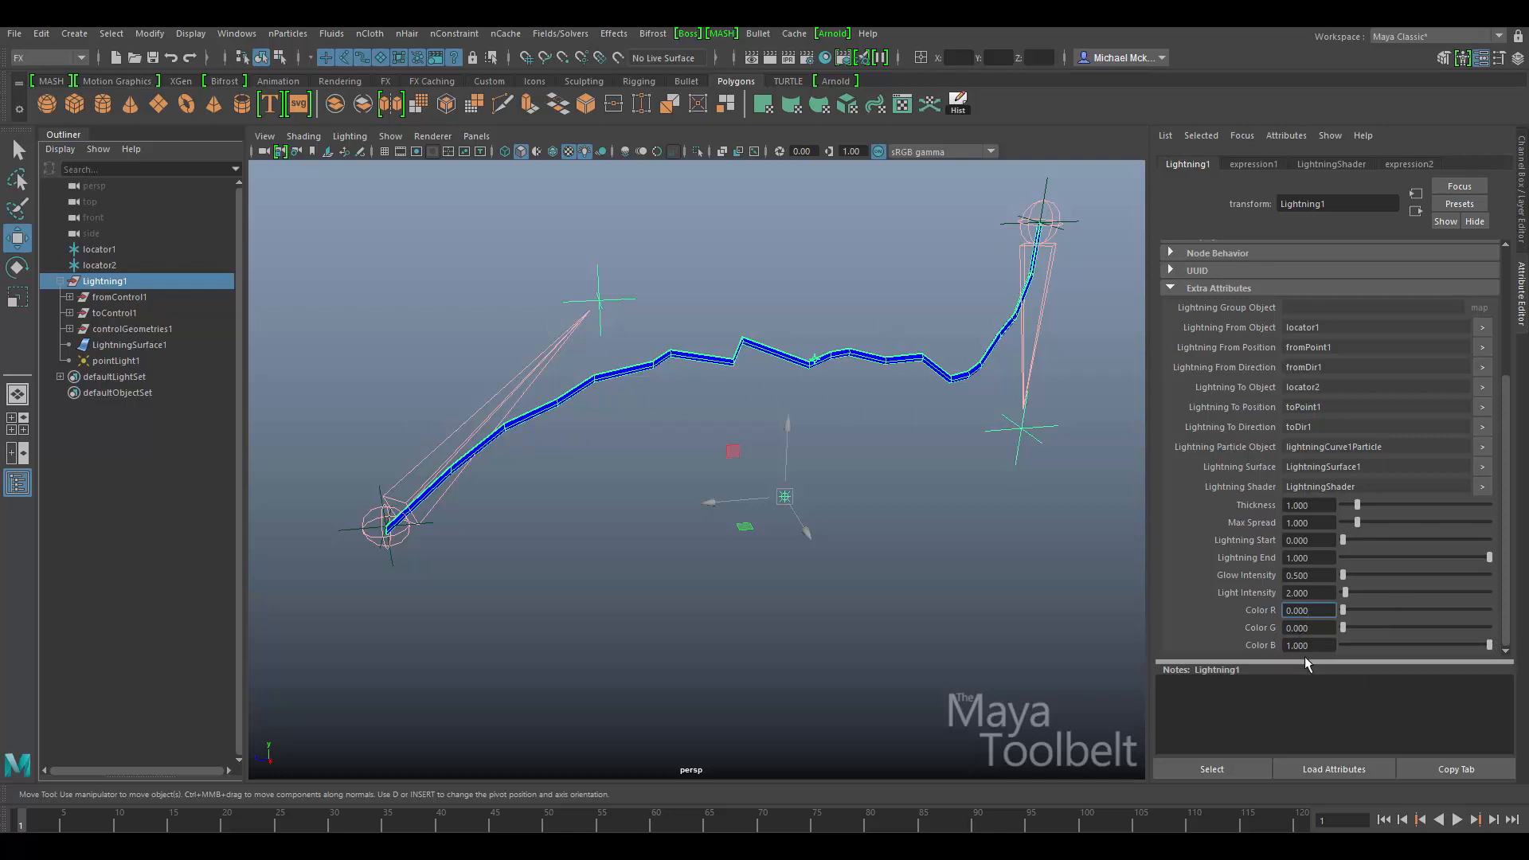
{"action": "left_click_drag", "start_coordinate": [763, 477], "coordinate": [813, 529]}
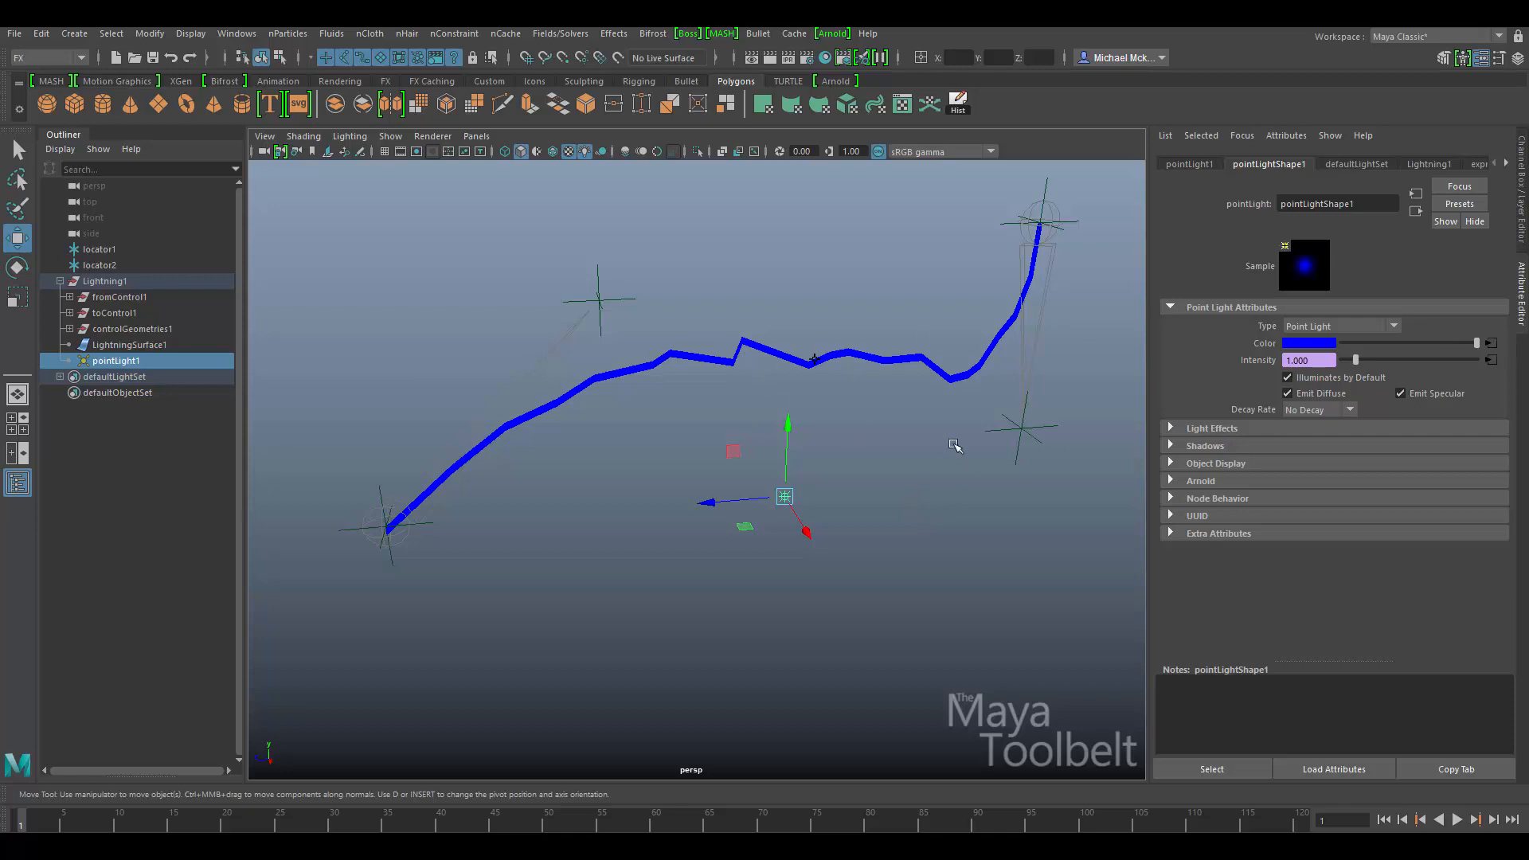
Step: Recolour Lightning1 with Color R about 0.665, Color G about 0.176 and Color B 0, and deselect it
{"action": "left_click", "coordinate": [104, 281]}
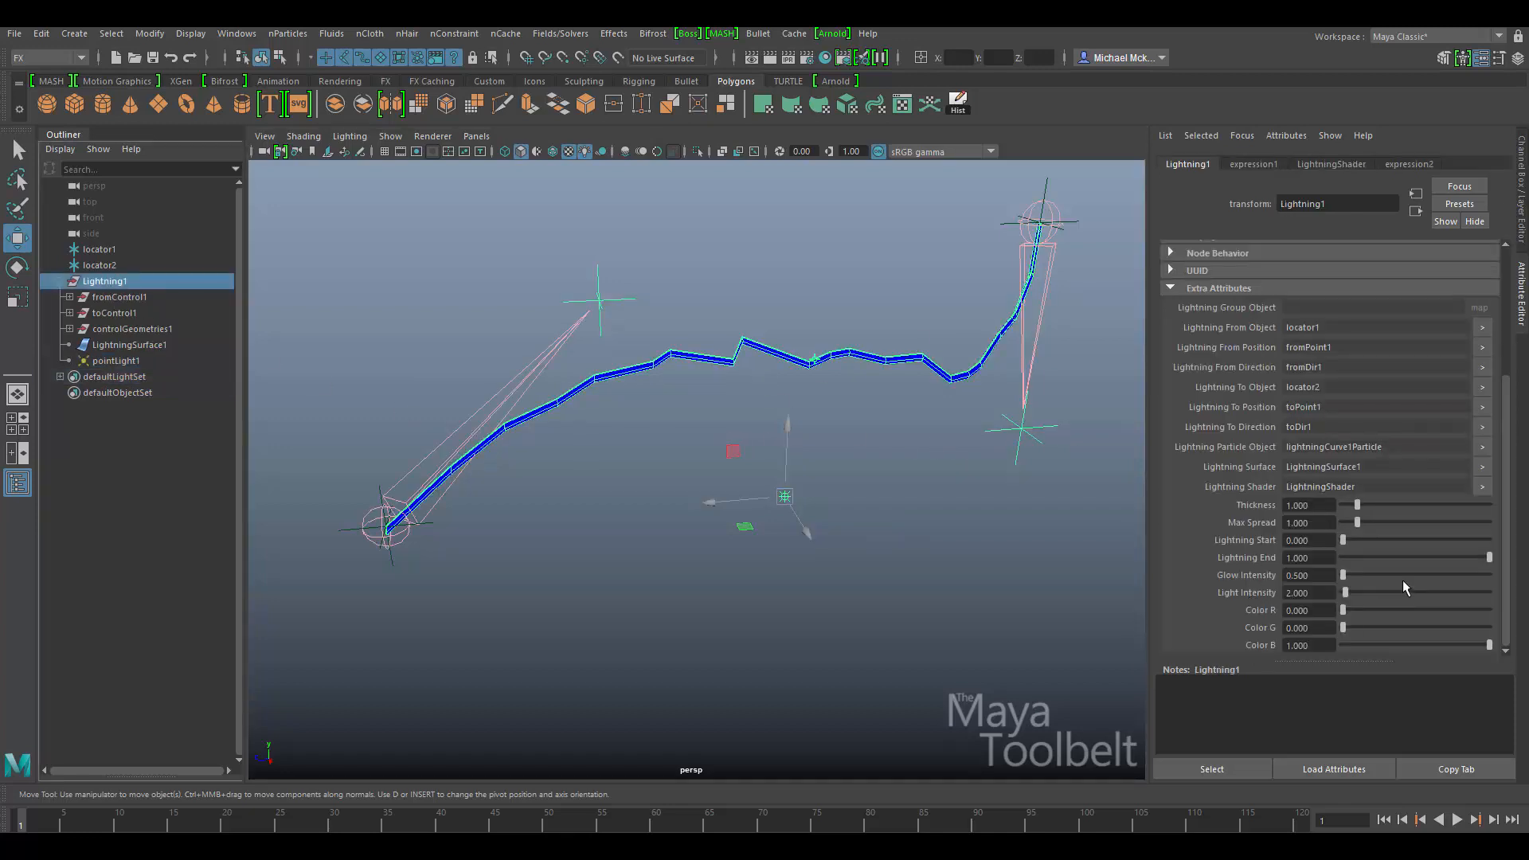
{"action": "mouse_move", "coordinate": [1348, 629]}
{"action": "left_mouse_down"}
{"action": "mouse_move", "coordinate": [1438, 609]}
{"action": "mouse_move", "coordinate": [1369, 628]}
{"action": "left_mouse_up"}
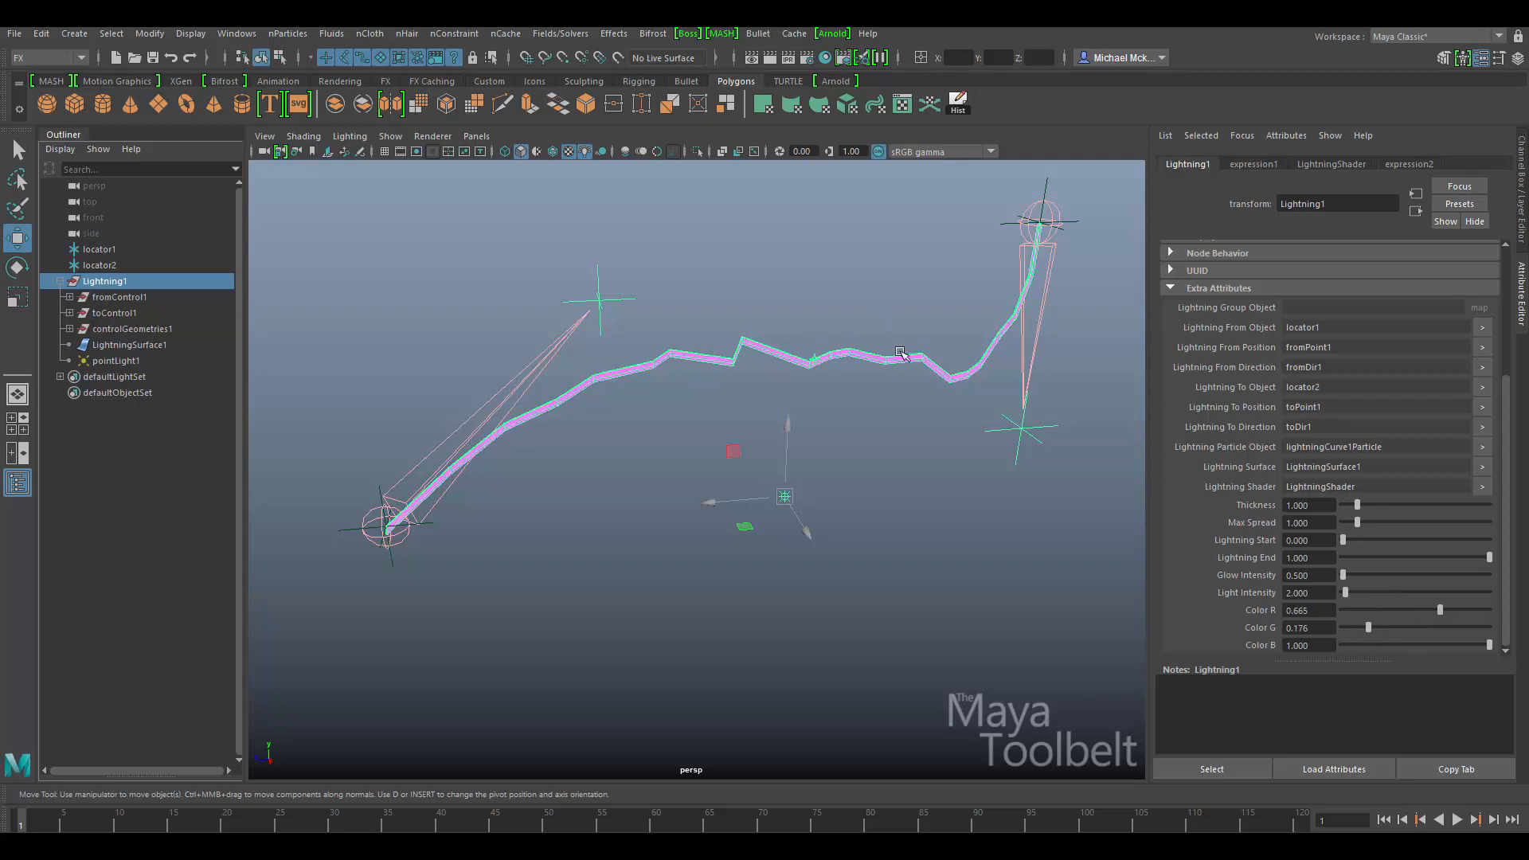
{"action": "left_click_drag", "start_coordinate": [1489, 645], "coordinate": [1470, 646]}
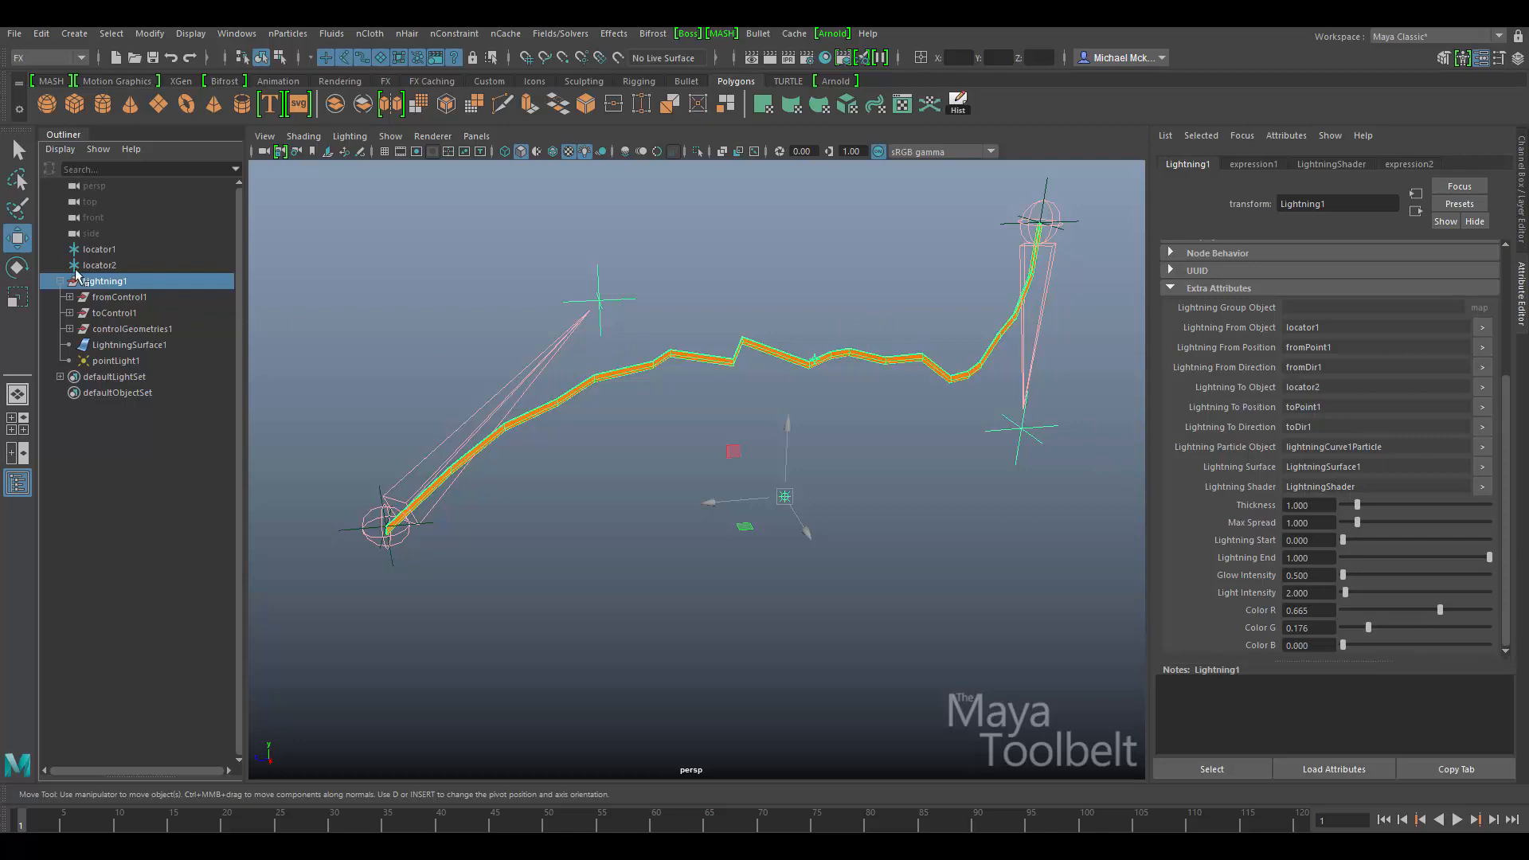
{"action": "left_click", "coordinate": [677, 505]}
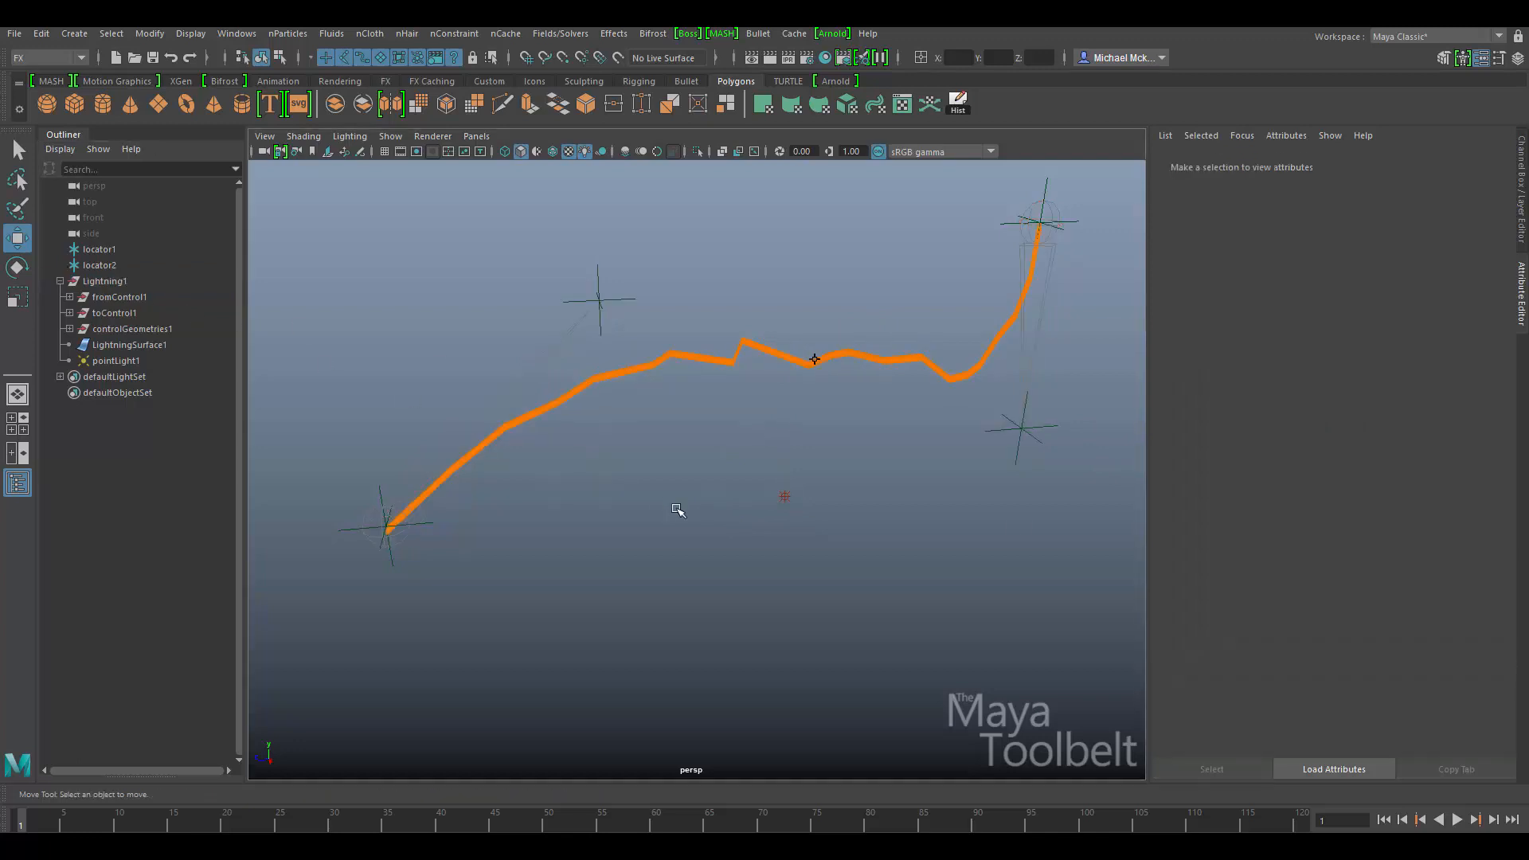
Step: Check the Color of the point light and of the LightningShader, and return to Lightning1's extra attributes
{"action": "left_click", "coordinate": [102, 280]}
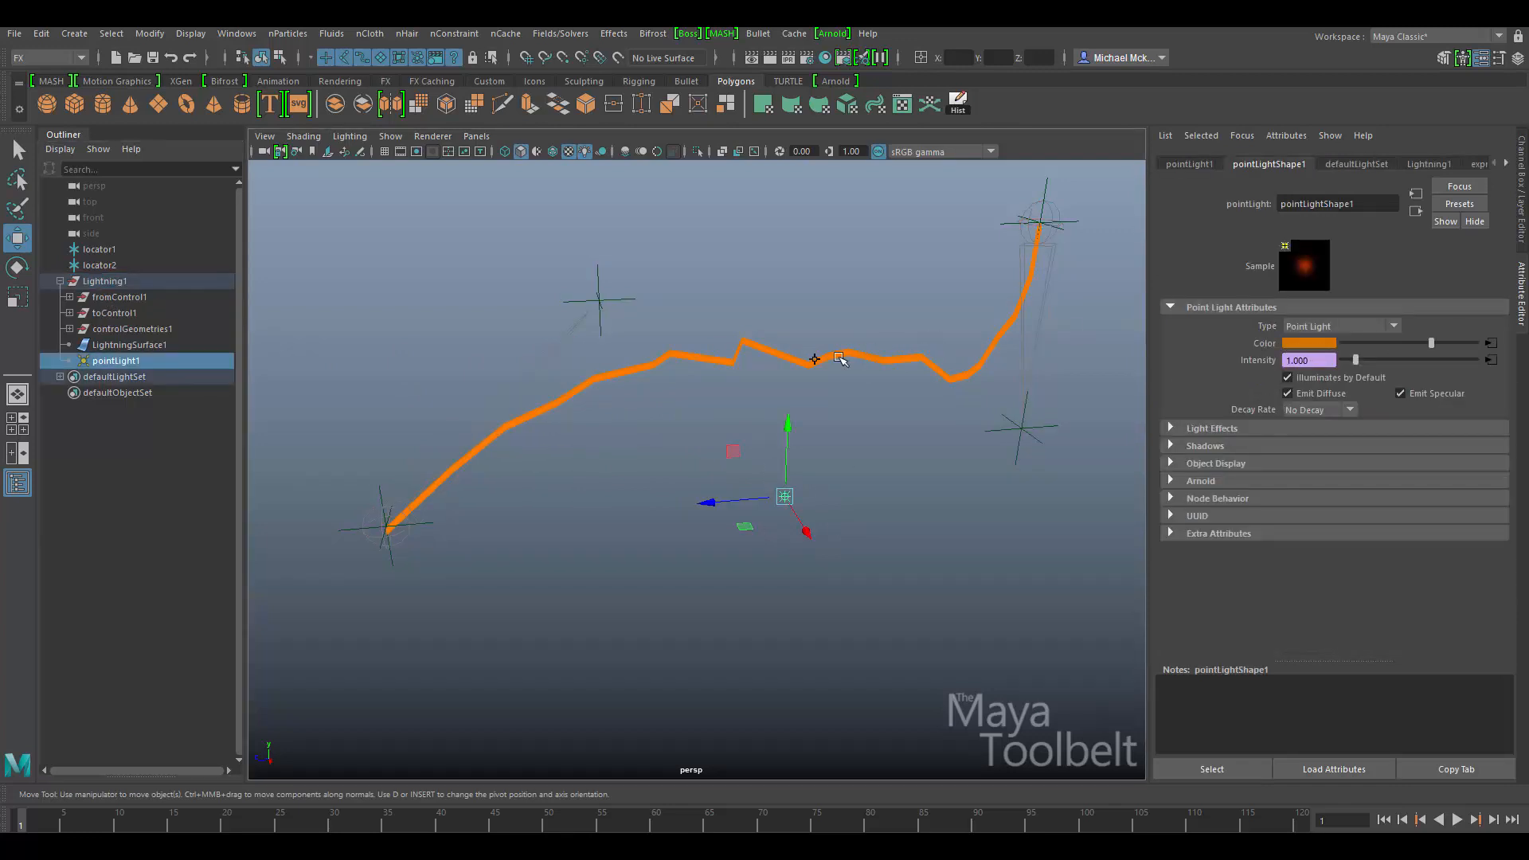
{"action": "left_click", "coordinate": [839, 358]}
{"action": "left_click", "coordinate": [1468, 164]}
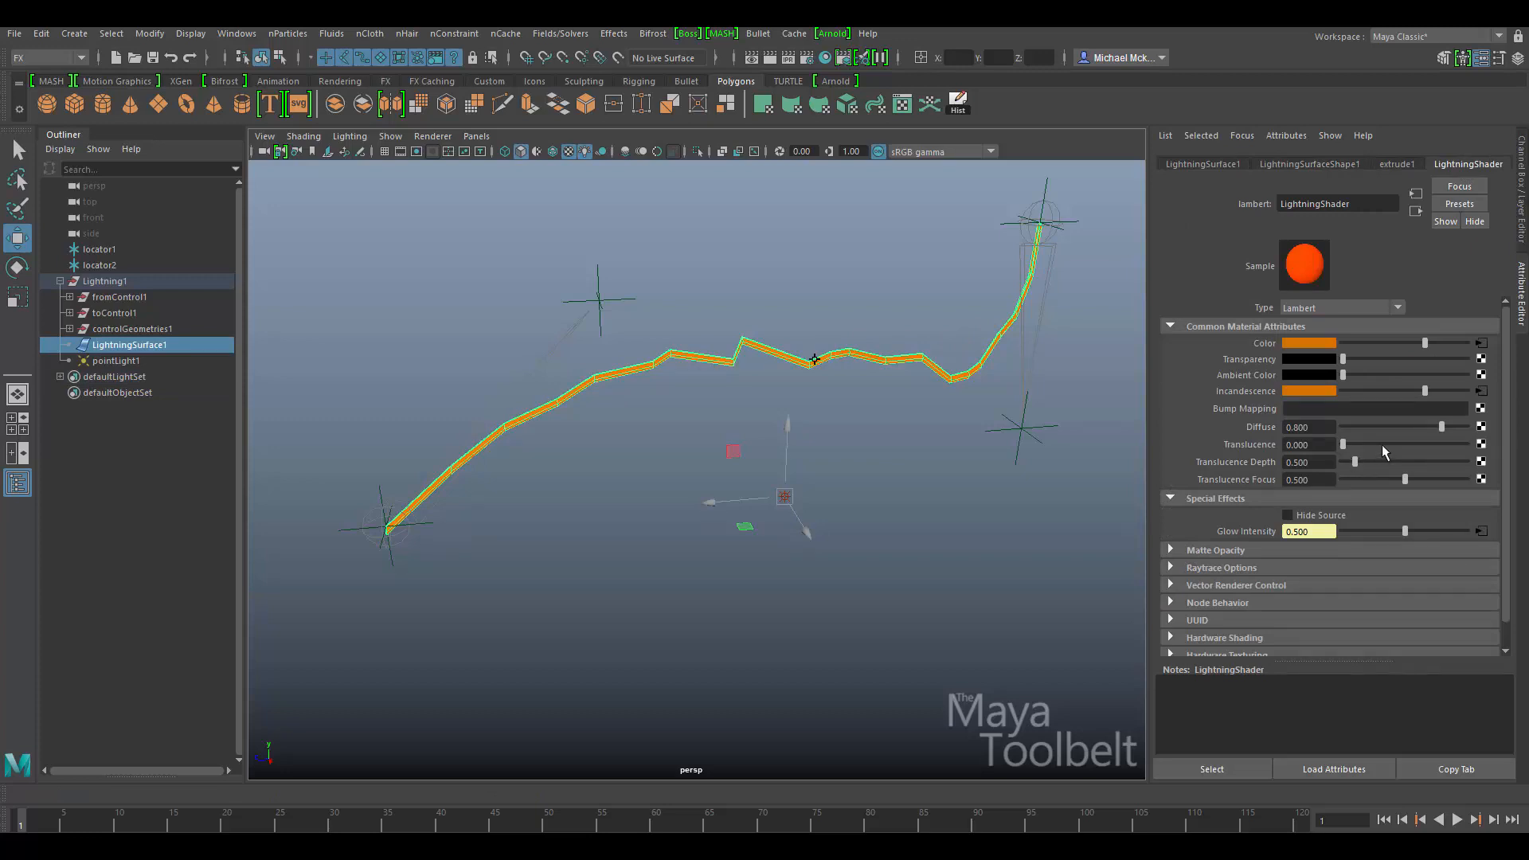
{"action": "left_click", "coordinate": [102, 282]}
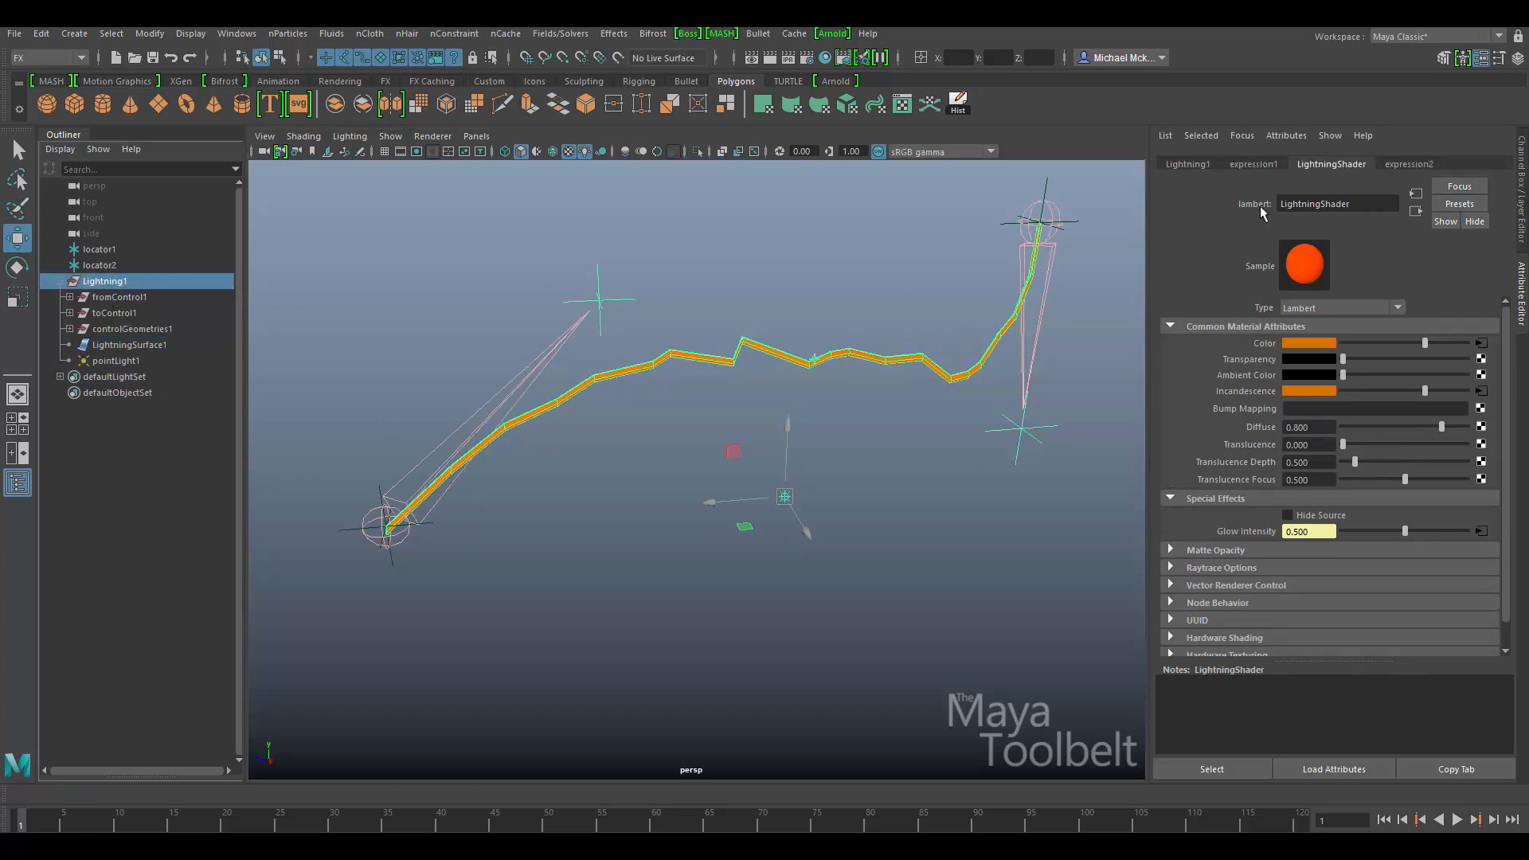
{"action": "left_click", "coordinate": [1186, 164]}
{"action": "scroll", "coordinate": [1343, 487], "scroll_direction": "down", "scroll_amount": 1}
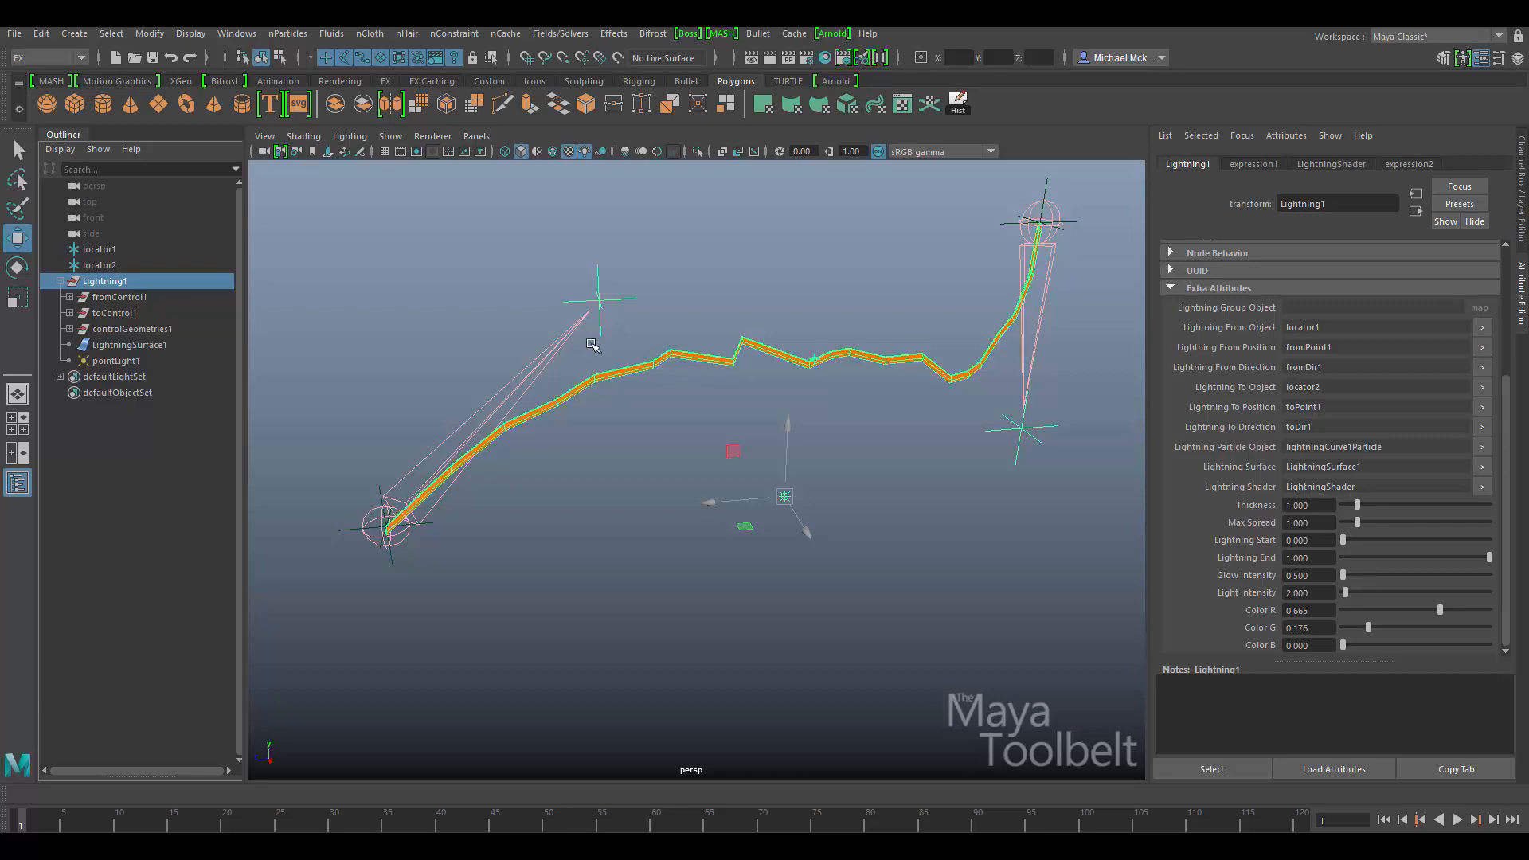
Step: Move the lightning's fromDirHandle1 to about -6.3, 3.77, -3.78 to reshape the start of the bolt
{"action": "left_click", "coordinate": [628, 300]}
{"action": "left_click_drag", "start_coordinate": [541, 248], "coordinate": [479, 231]}
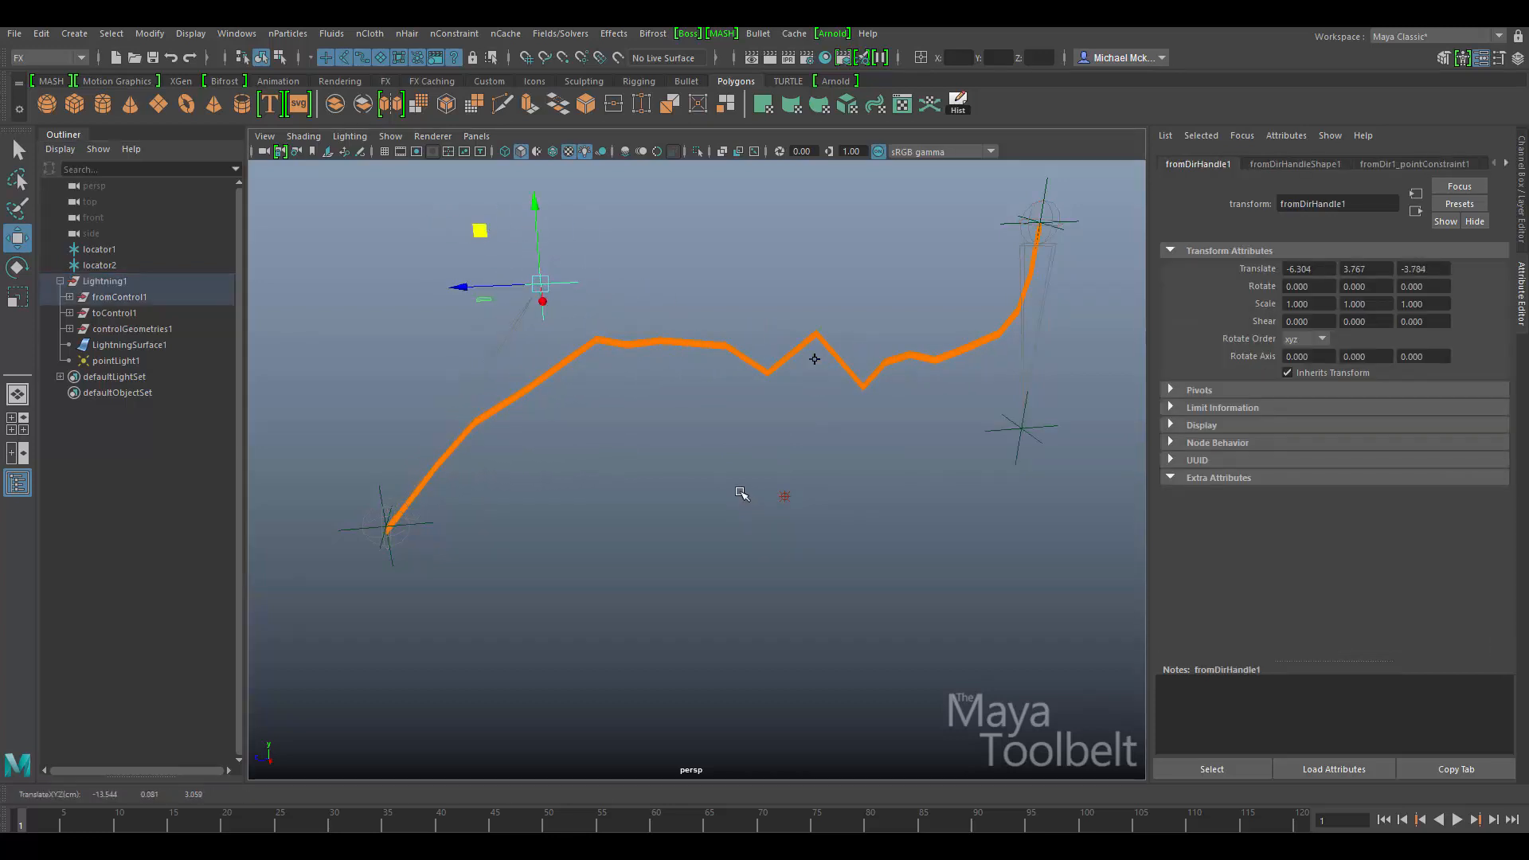
{"action": "left_click_drag", "start_coordinate": [894, 495], "coordinate": [904, 478], "text": "alt"}
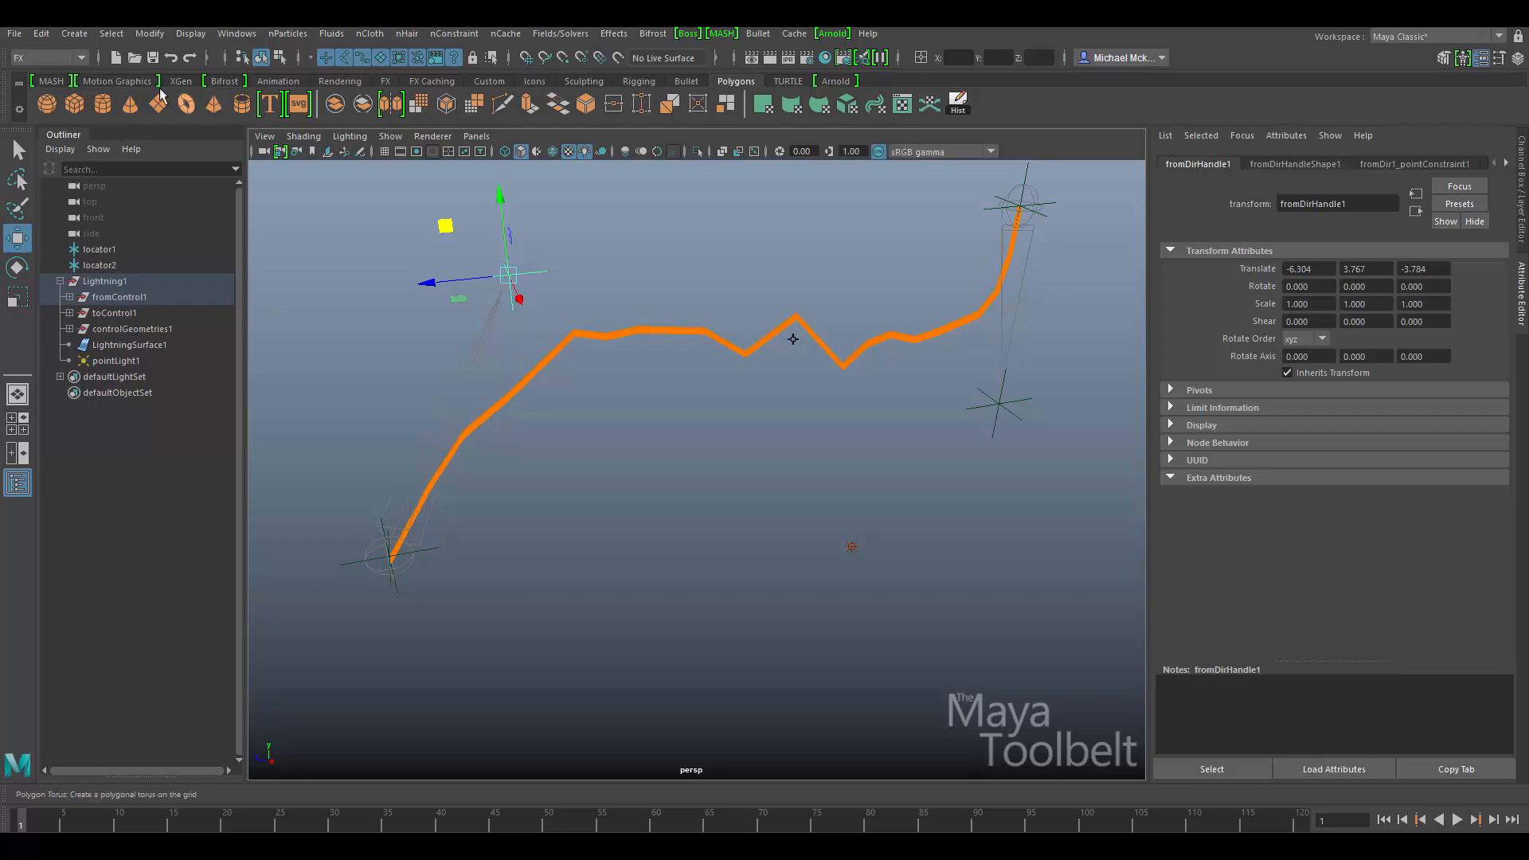
Step: Create a polygon plane, scale it uniformly to about 10.43, and move it to about X -8.71, Z -0.91
{"action": "left_click", "coordinate": [162, 112]}
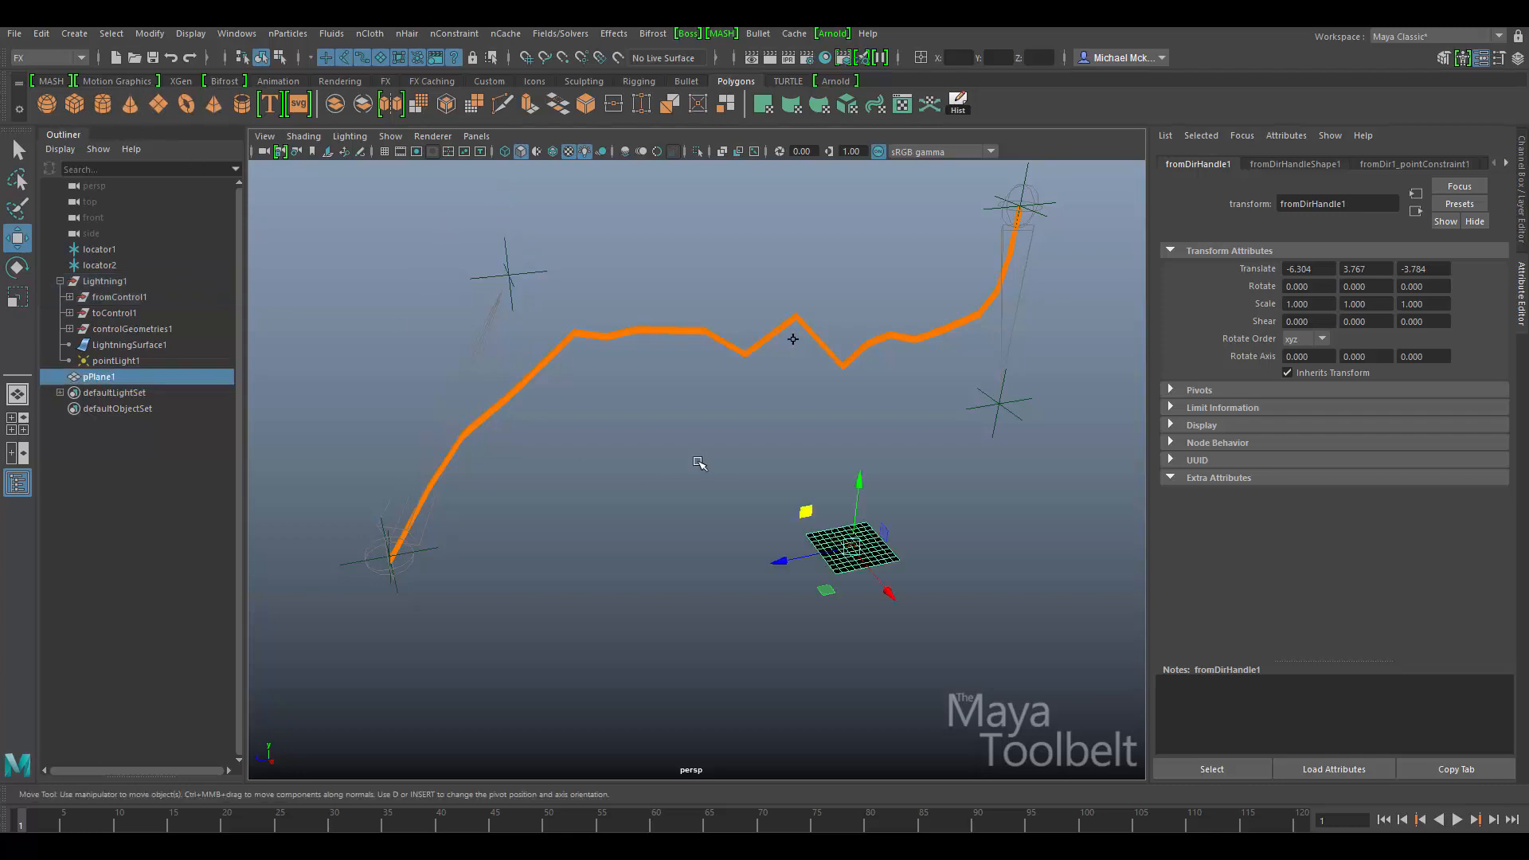
{"action": "key", "text": "r"}
{"action": "left_click_drag", "start_coordinate": [851, 548], "coordinate": [1155, 583]}
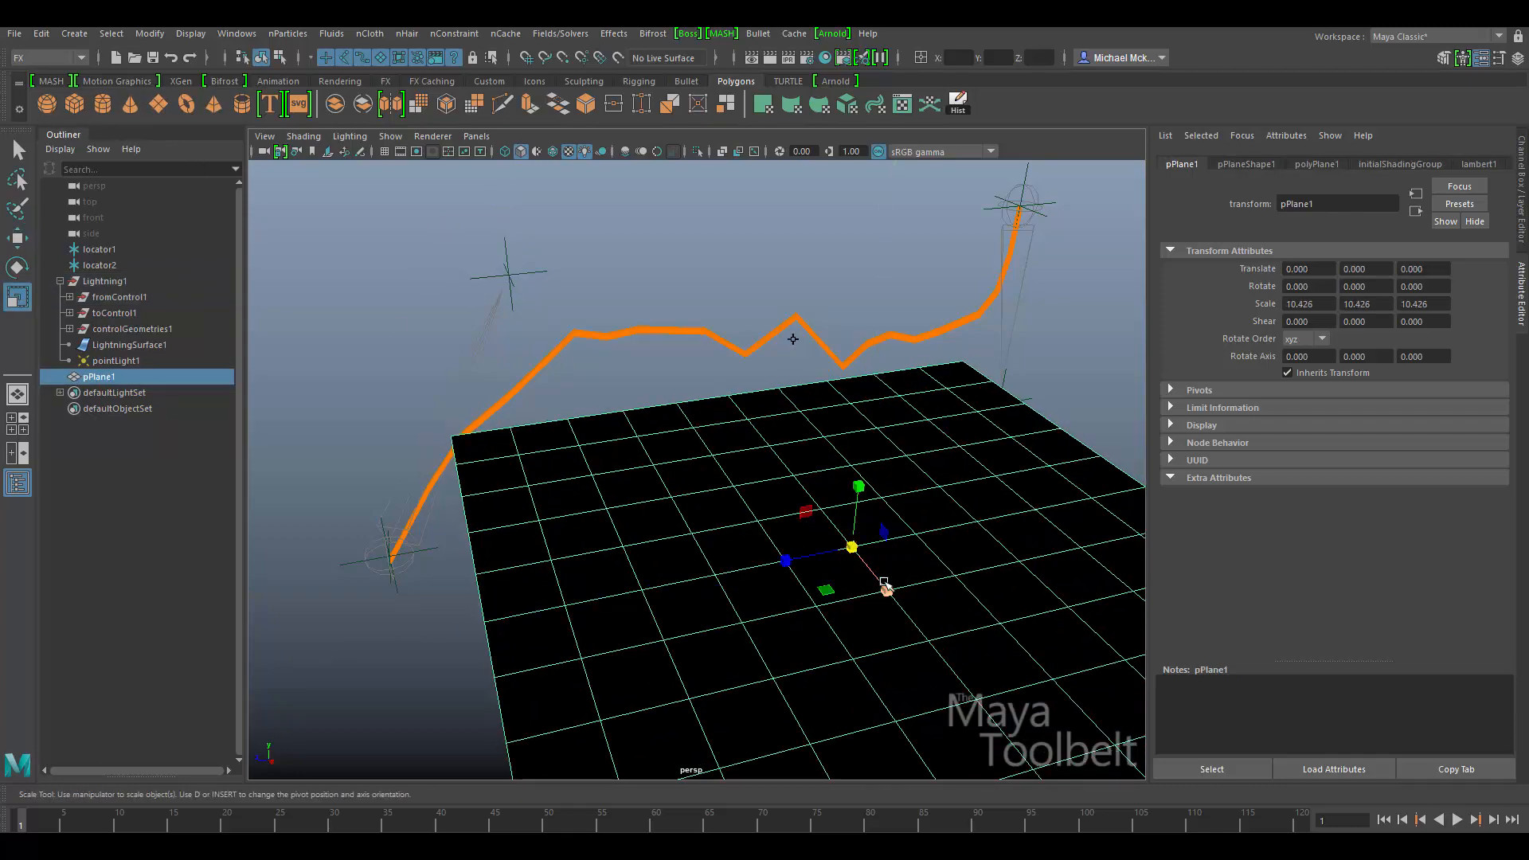
{"action": "key", "text": "w"}
{"action": "left_click_drag", "start_coordinate": [825, 593], "coordinate": [676, 348]}
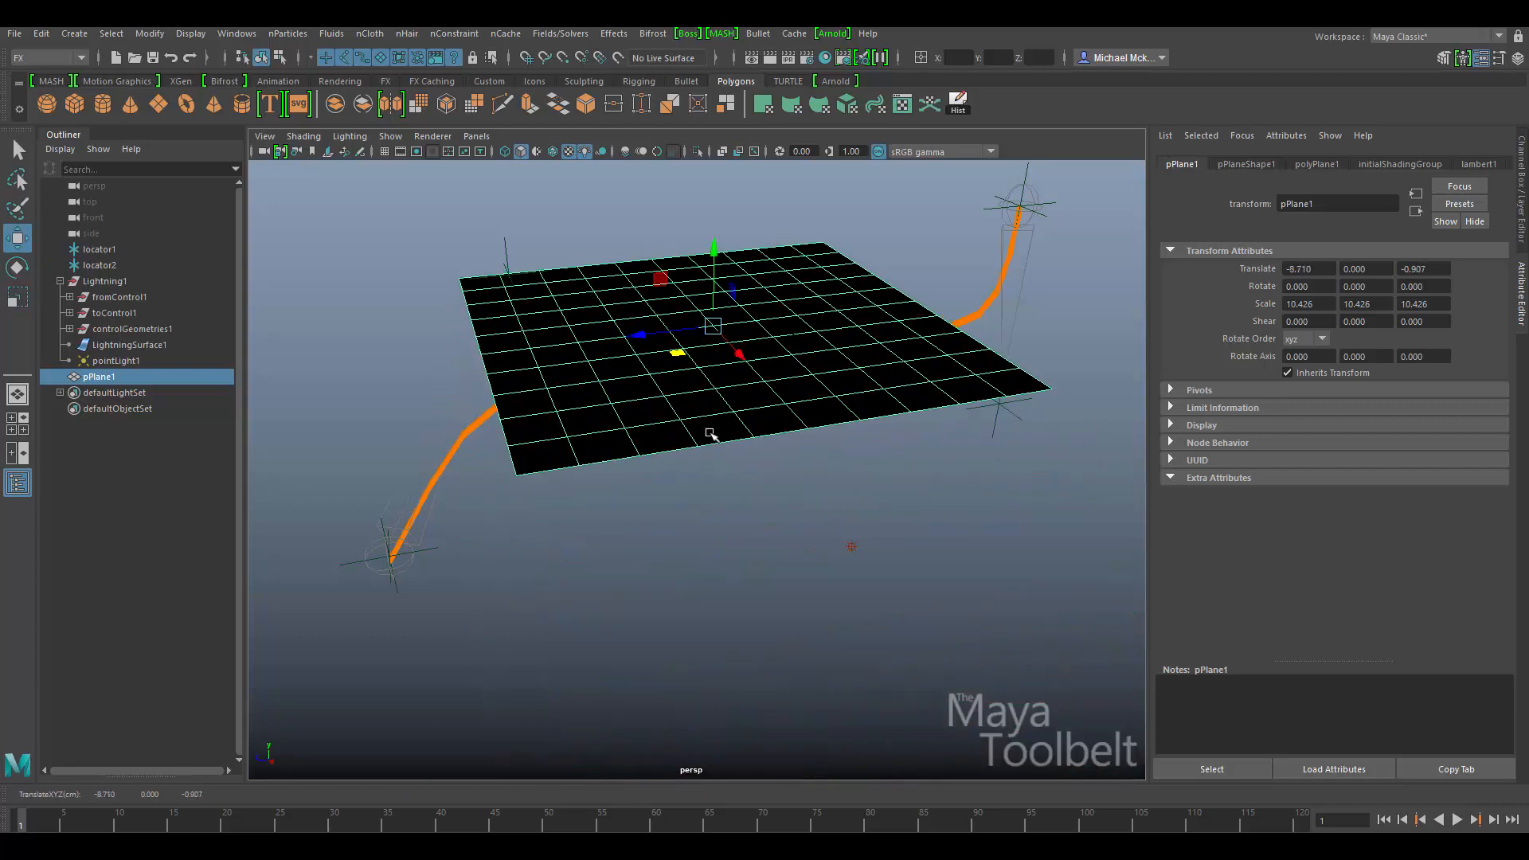
Step: Lower the plane beneath the lightning to about Y -5.8 and scale it uniformly to about 31.6
{"action": "left_click_drag", "start_coordinate": [709, 434], "coordinate": [692, 387], "text": "alt"}
{"action": "left_click_drag", "start_coordinate": [673, 291], "coordinate": [674, 470]}
{"action": "key", "text": "r"}
{"action": "left_click_drag", "start_coordinate": [675, 548], "coordinate": [736, 533]}
{"action": "key", "text": "w"}
{"action": "left_click_drag", "start_coordinate": [874, 542], "coordinate": [806, 517], "text": "alt"}
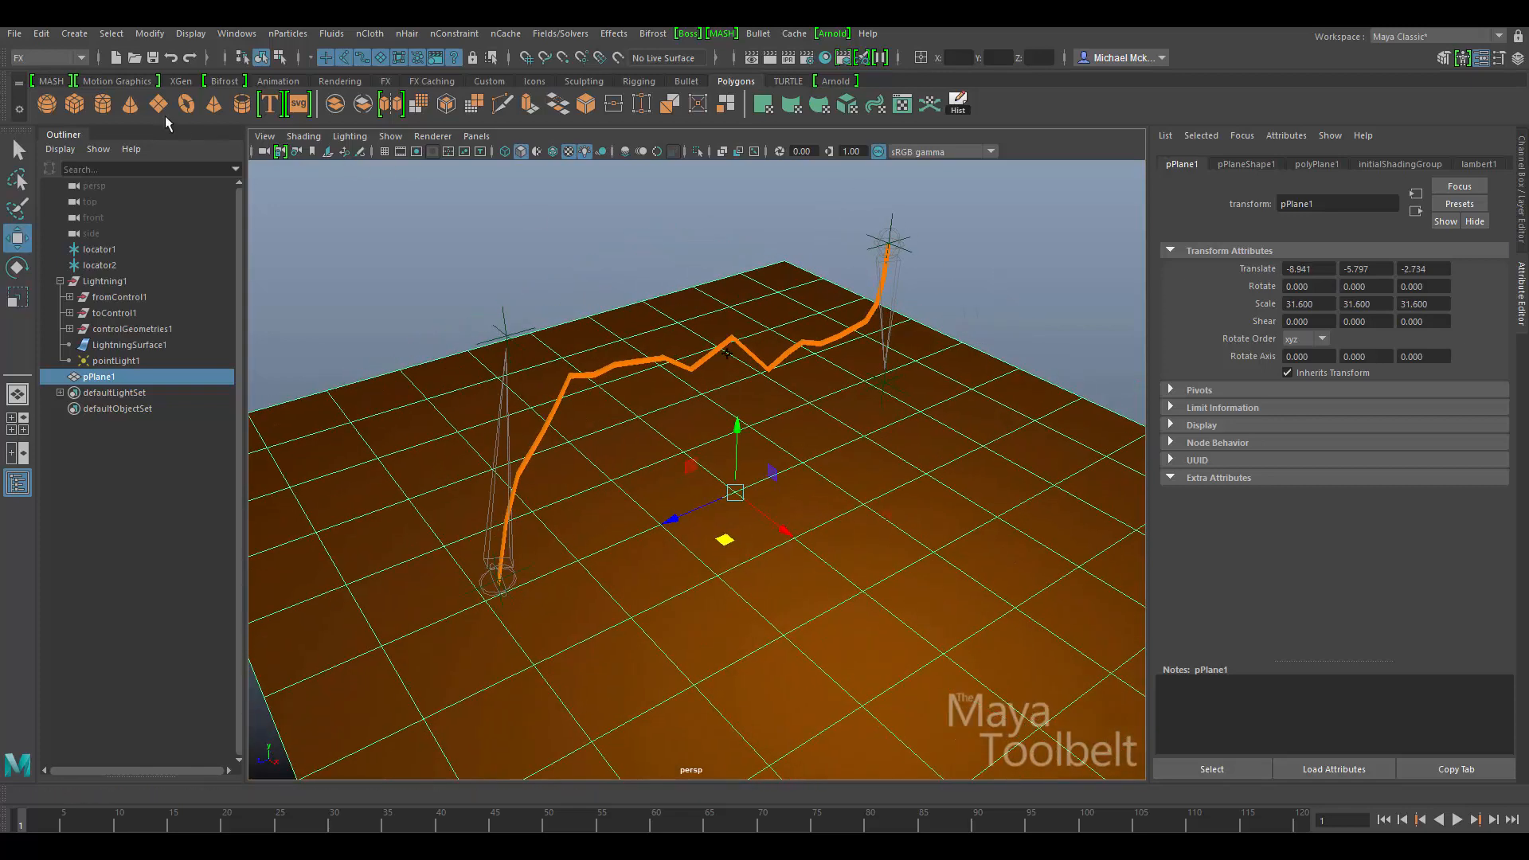
Step: Create a polygon sphere and move it along the ground to about X -1.31, Z -4.13
{"action": "left_click", "coordinate": [46, 104]}
{"action": "left_click_drag", "start_coordinate": [912, 547], "coordinate": [965, 473]}
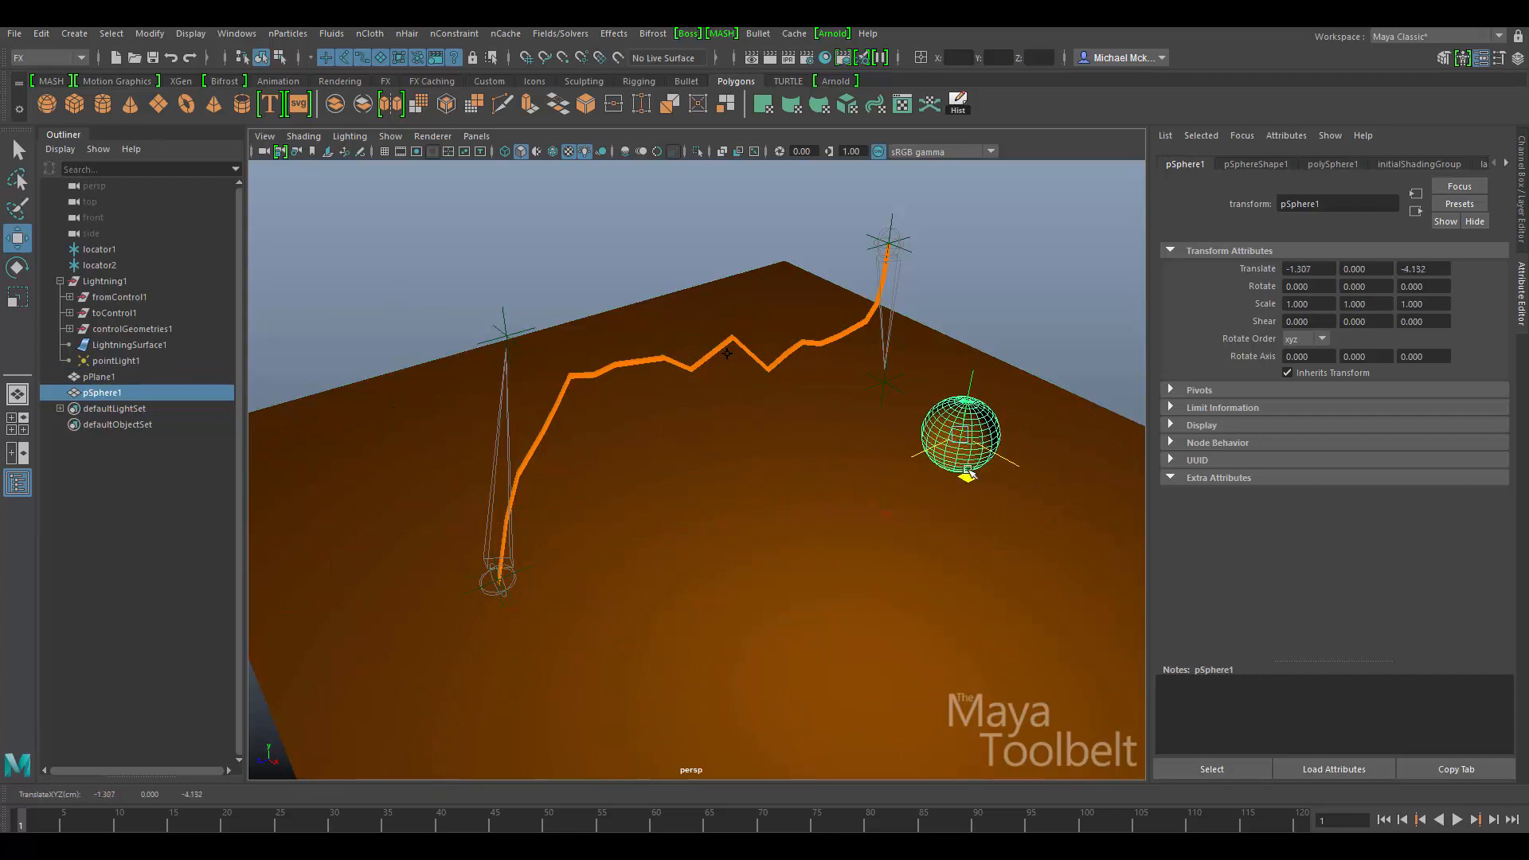
Step: Scale the sphere uniformly to about 1.86 and move it to about X -3.2, Y -3.61, Z -10.03
{"action": "key", "text": "r"}
{"action": "middle_click_drag", "start_coordinate": [929, 553], "coordinate": [961, 553]}
{"action": "key", "text": "w"}
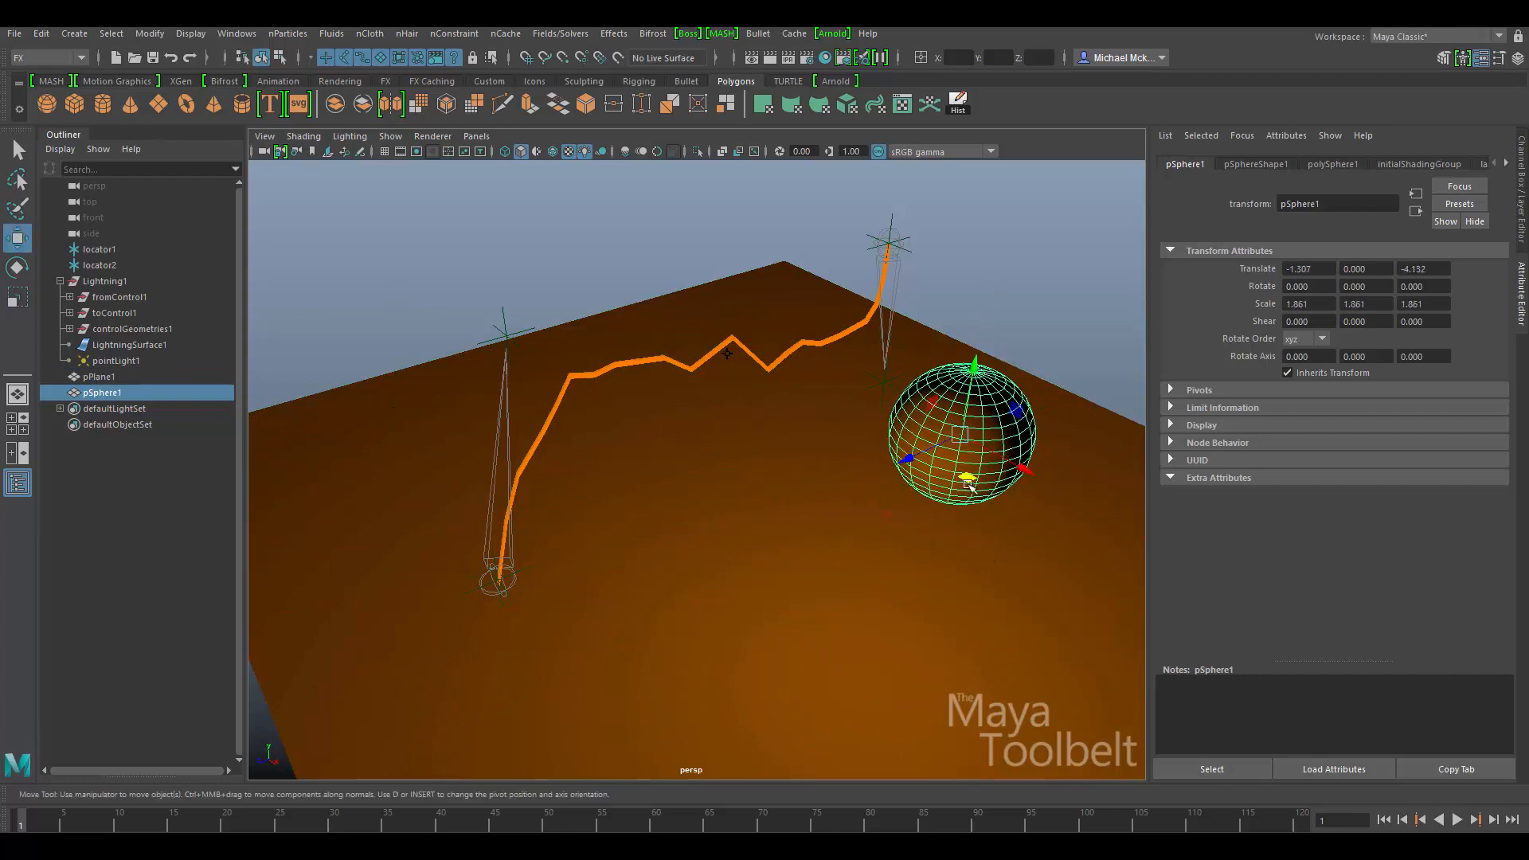
{"action": "left_click_drag", "start_coordinate": [969, 481], "coordinate": [993, 416]}
{"action": "left_click_drag", "start_coordinate": [927, 374], "coordinate": [976, 385], "text": "alt"}
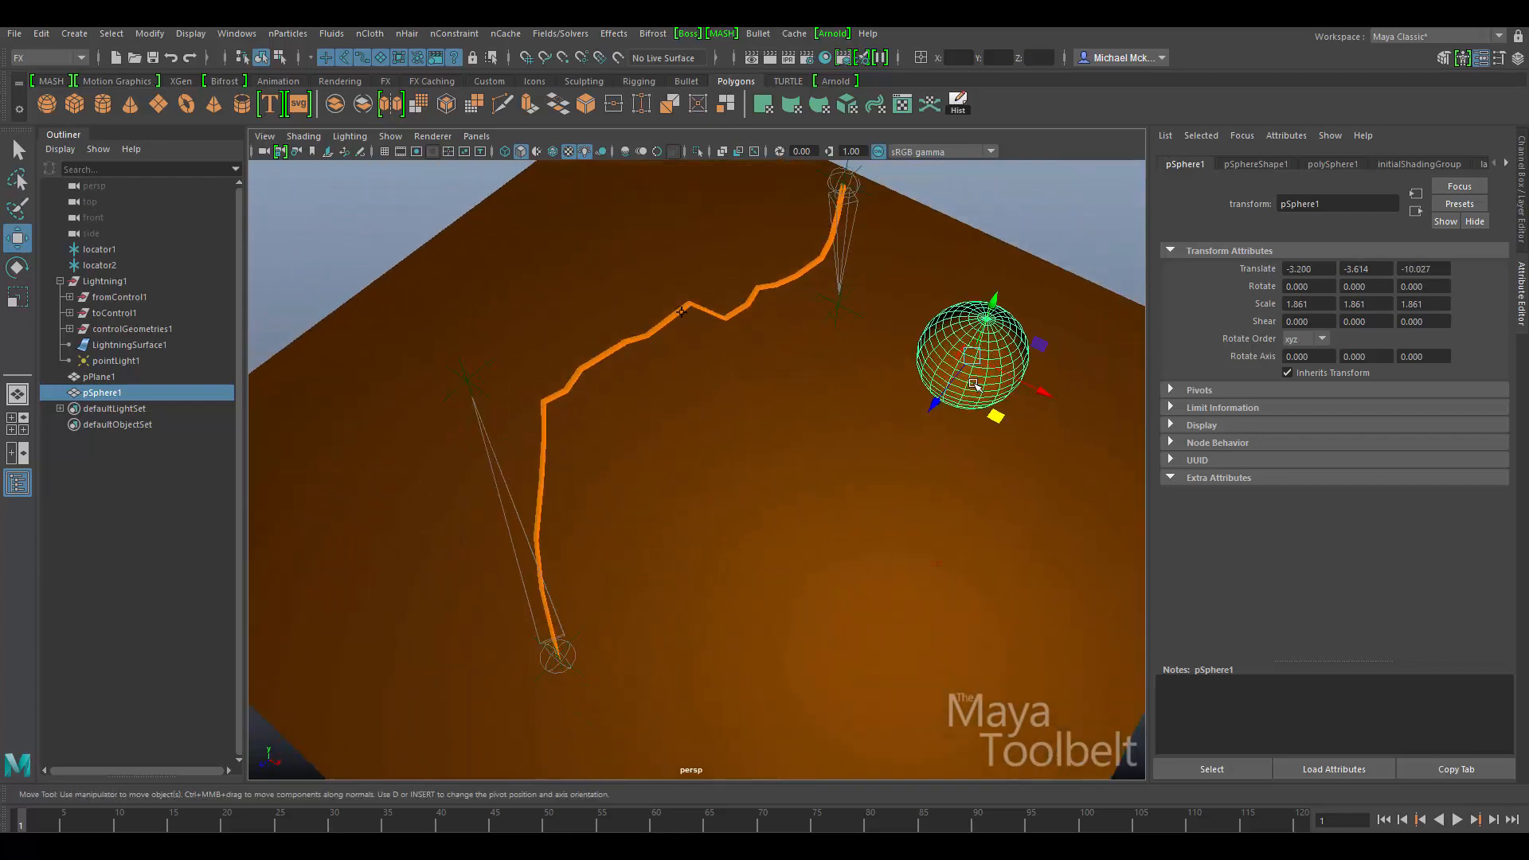
Step: Create a polygon cube, move it to about X -17.29, Y -3.04, Z 0, and scale it uniformly to about 4.13
{"action": "left_click", "coordinate": [75, 104]}
{"action": "left_click_drag", "start_coordinate": [916, 550], "coordinate": [880, 557], "text": "alt"}
{"action": "left_click_drag", "start_coordinate": [789, 618], "coordinate": [557, 294]}
{"action": "left_click_drag", "start_coordinate": [716, 418], "coordinate": [810, 395], "text": "alt"}
{"action": "left_click_drag", "start_coordinate": [420, 280], "coordinate": [427, 370]}
{"action": "key", "text": "r"}
{"action": "middle_click_drag", "start_coordinate": [615, 444], "coordinate": [717, 444]}
{"action": "key", "text": "w"}
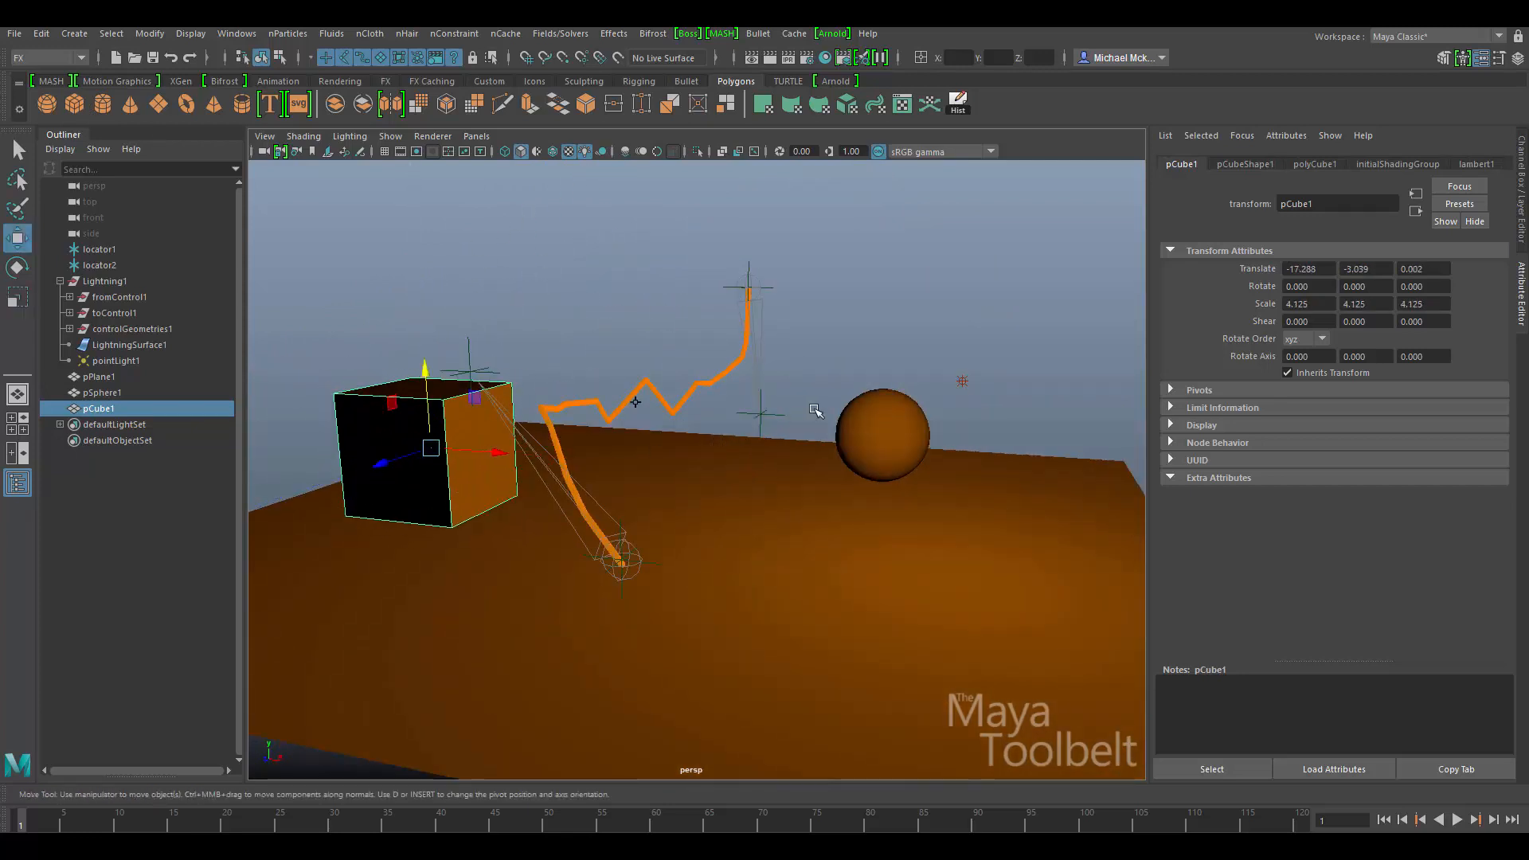
Step: Select the lightning's point light, switch from the Attribute Editor to the Channel Box, and hide the Outliner
{"action": "left_click", "coordinate": [963, 381]}
{"action": "left_click_drag", "start_coordinate": [948, 386], "coordinate": [784, 446], "text": "alt"}
{"action": "middle_click_drag", "start_coordinate": [785, 446], "coordinate": [783, 449], "text": "alt"}
{"action": "key", "text": "ctrl+a"}
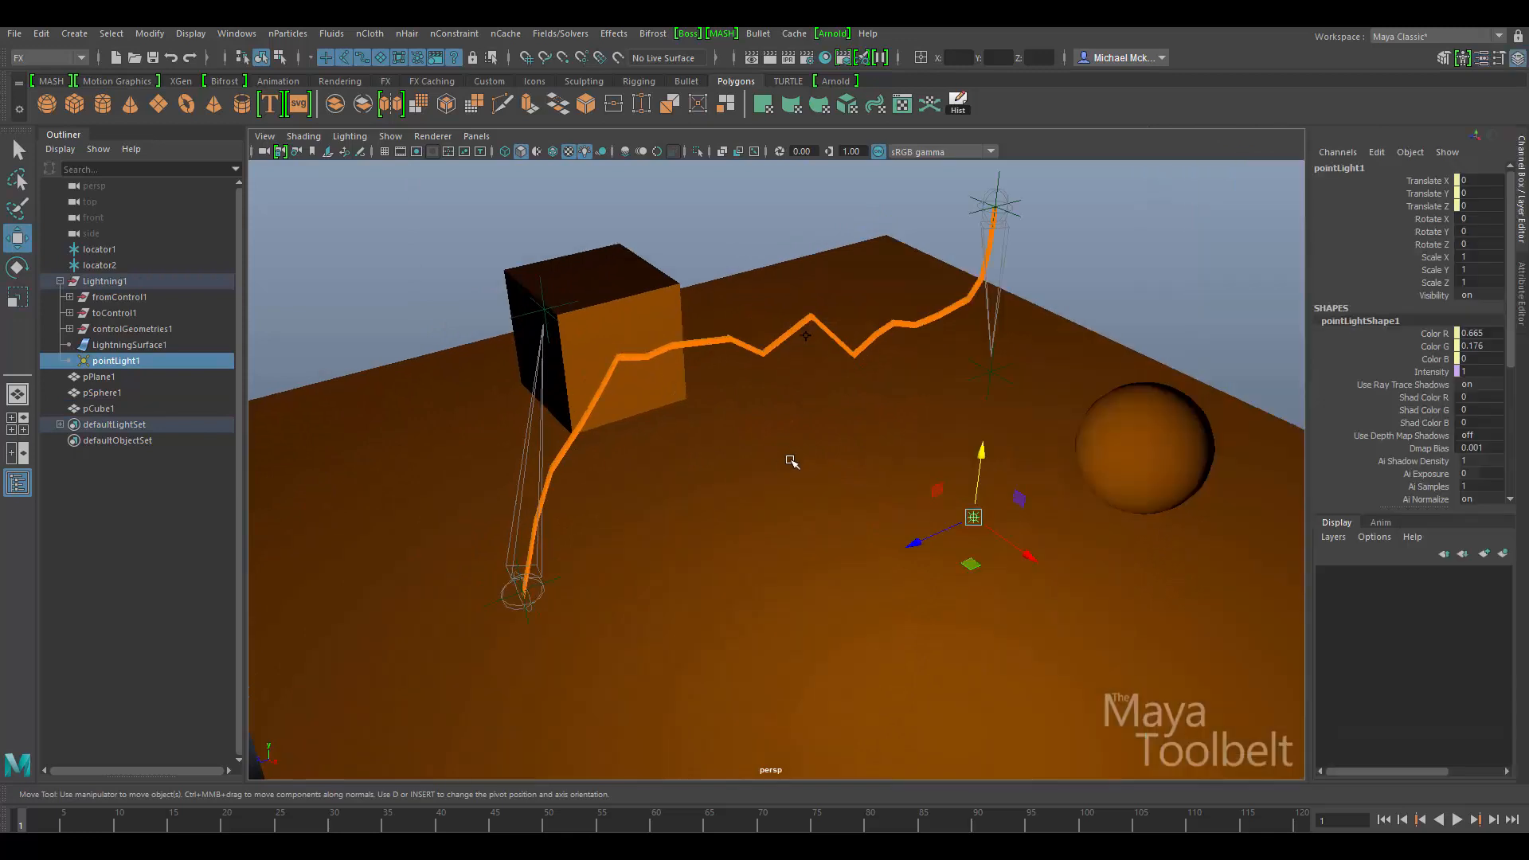
{"action": "left_click_drag", "start_coordinate": [868, 452], "coordinate": [775, 476], "text": "alt"}
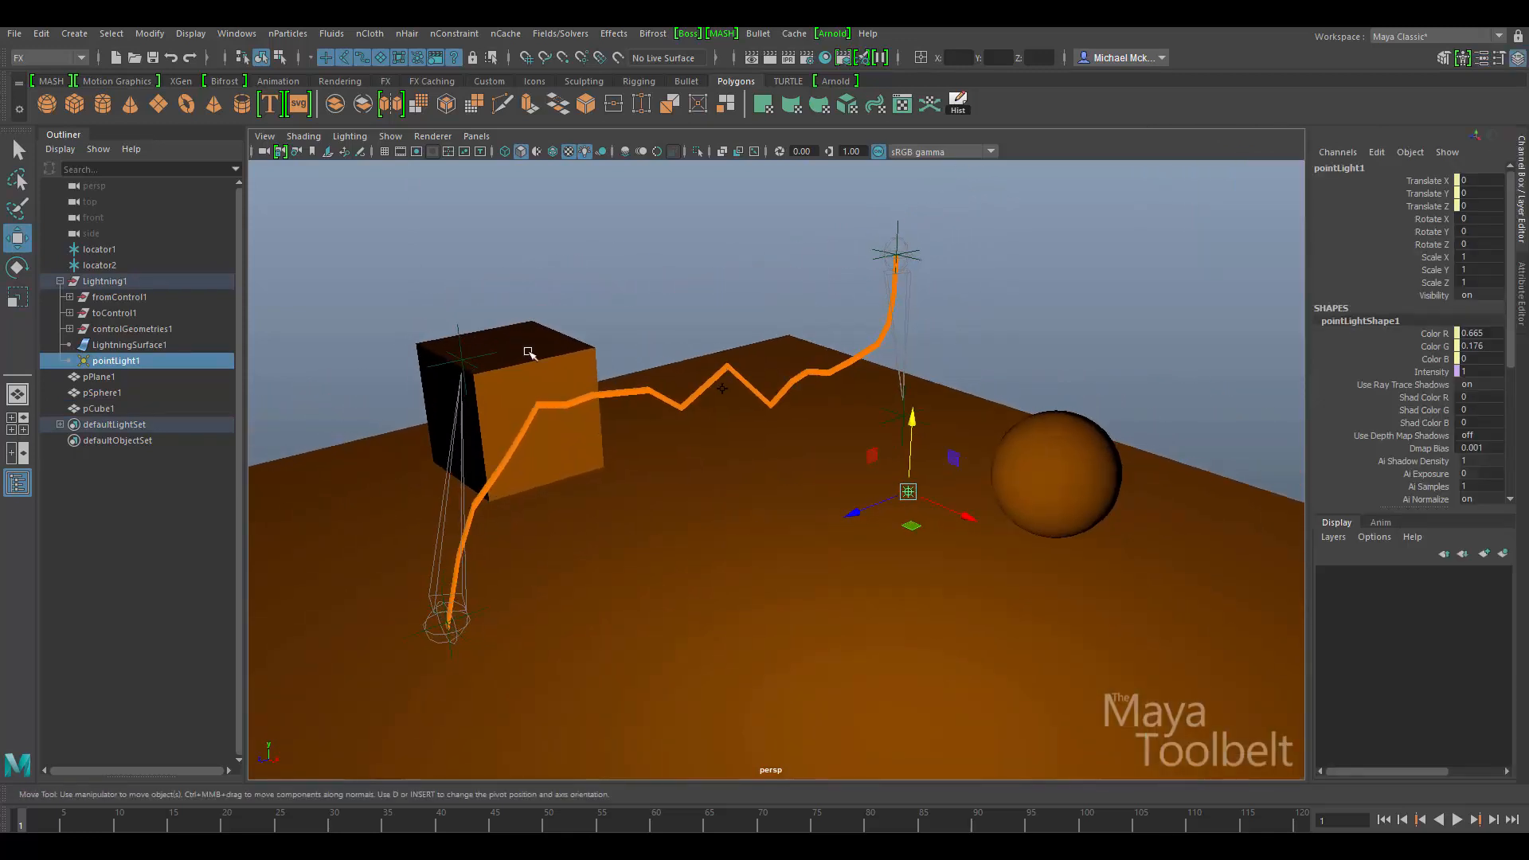
{"action": "left_click", "coordinate": [18, 481]}
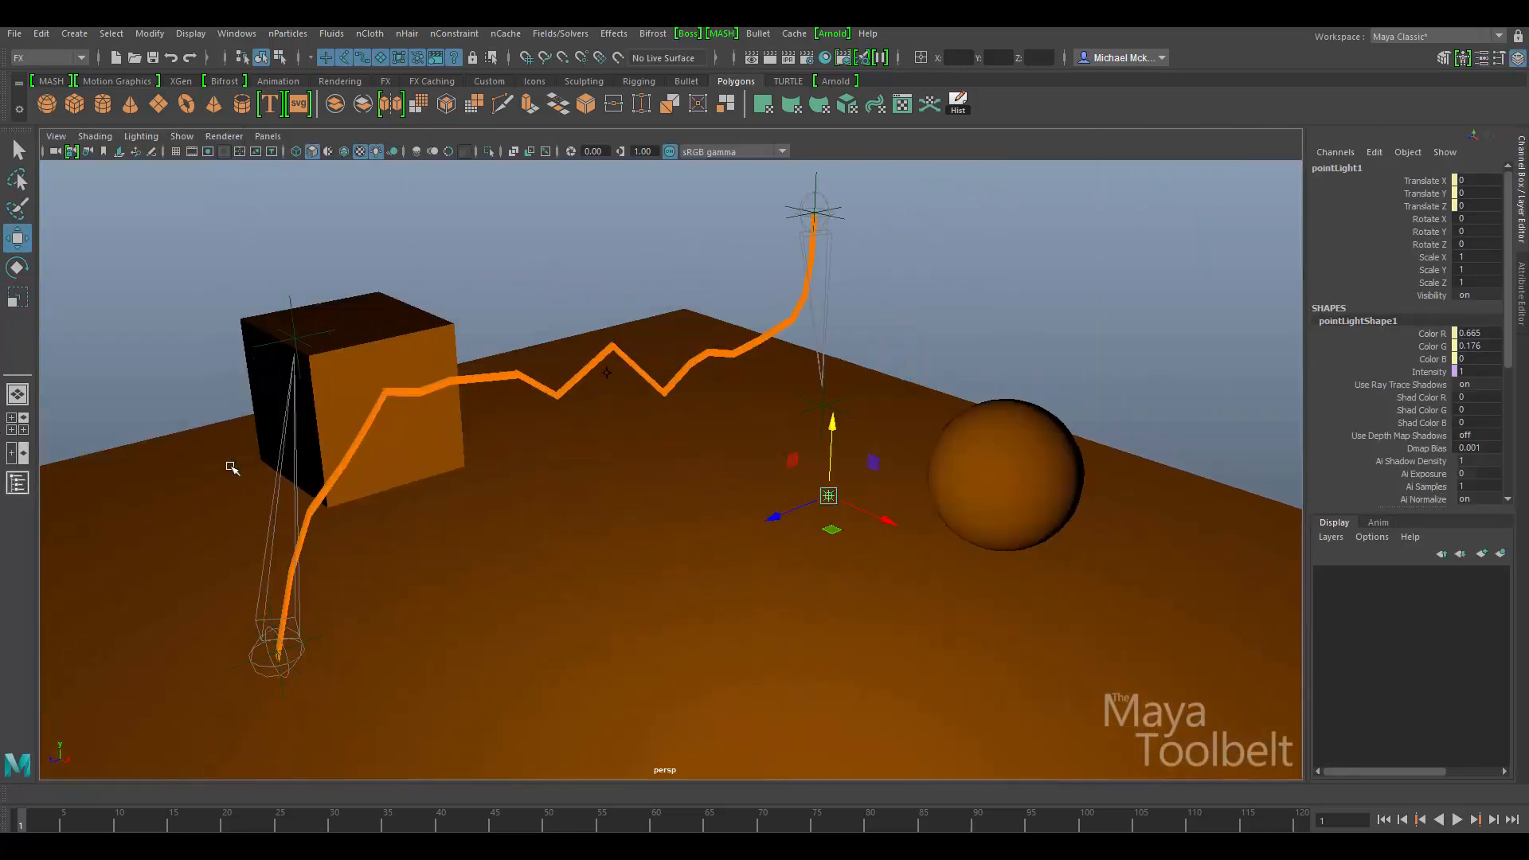
Step: Turn on the perspective camera's resolution gate and frame the cube, lightning bolt and sphere inside it
{"action": "middle_click_drag", "start_coordinate": [711, 342], "coordinate": [823, 402], "text": "alt"}
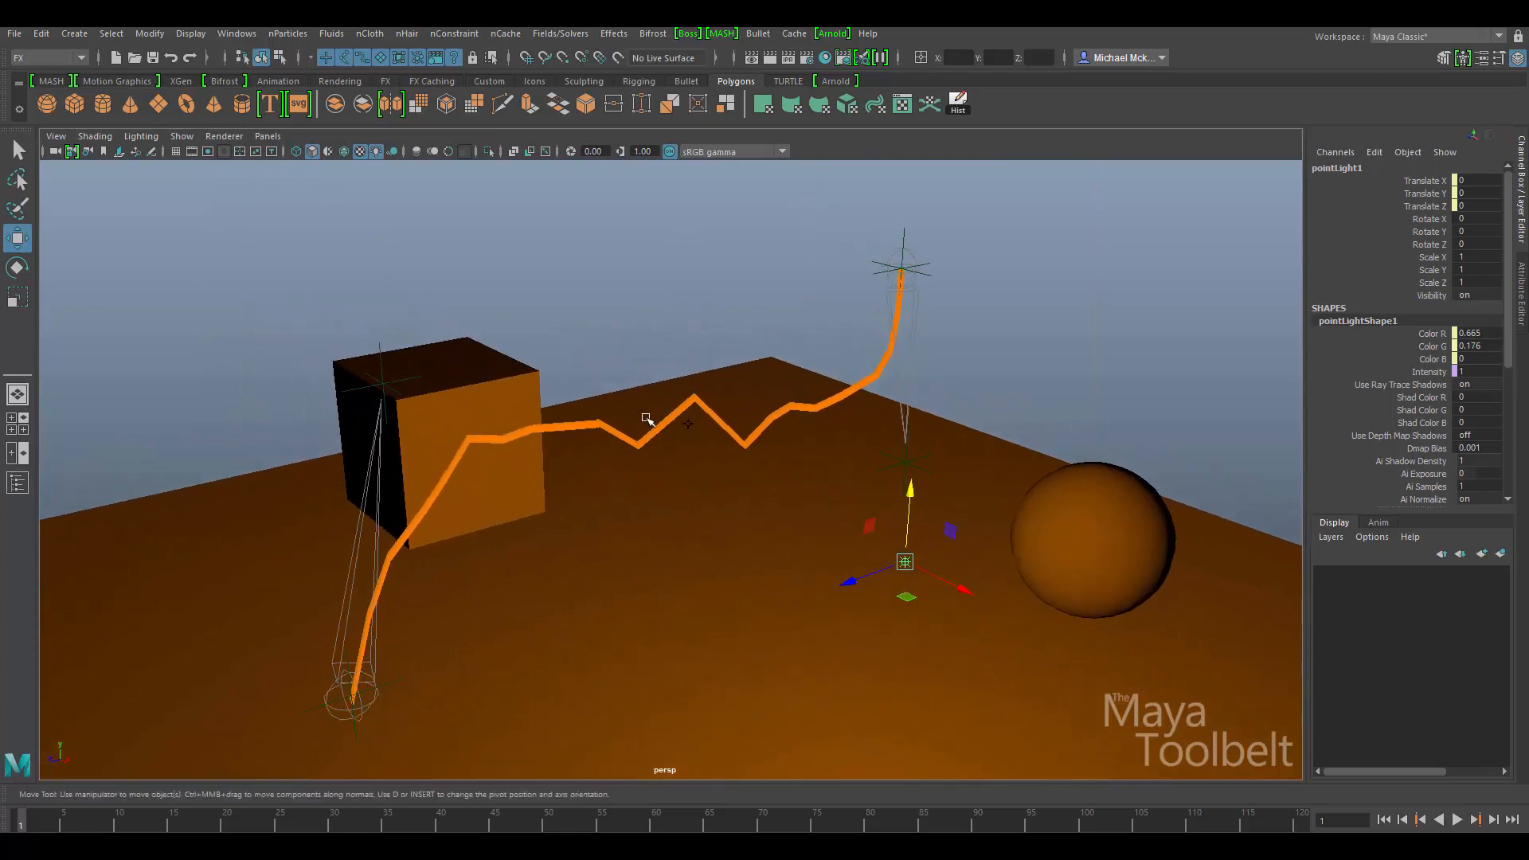
{"action": "left_click", "coordinate": [53, 137]}
{"action": "mouse_move", "coordinate": [169, 437]}
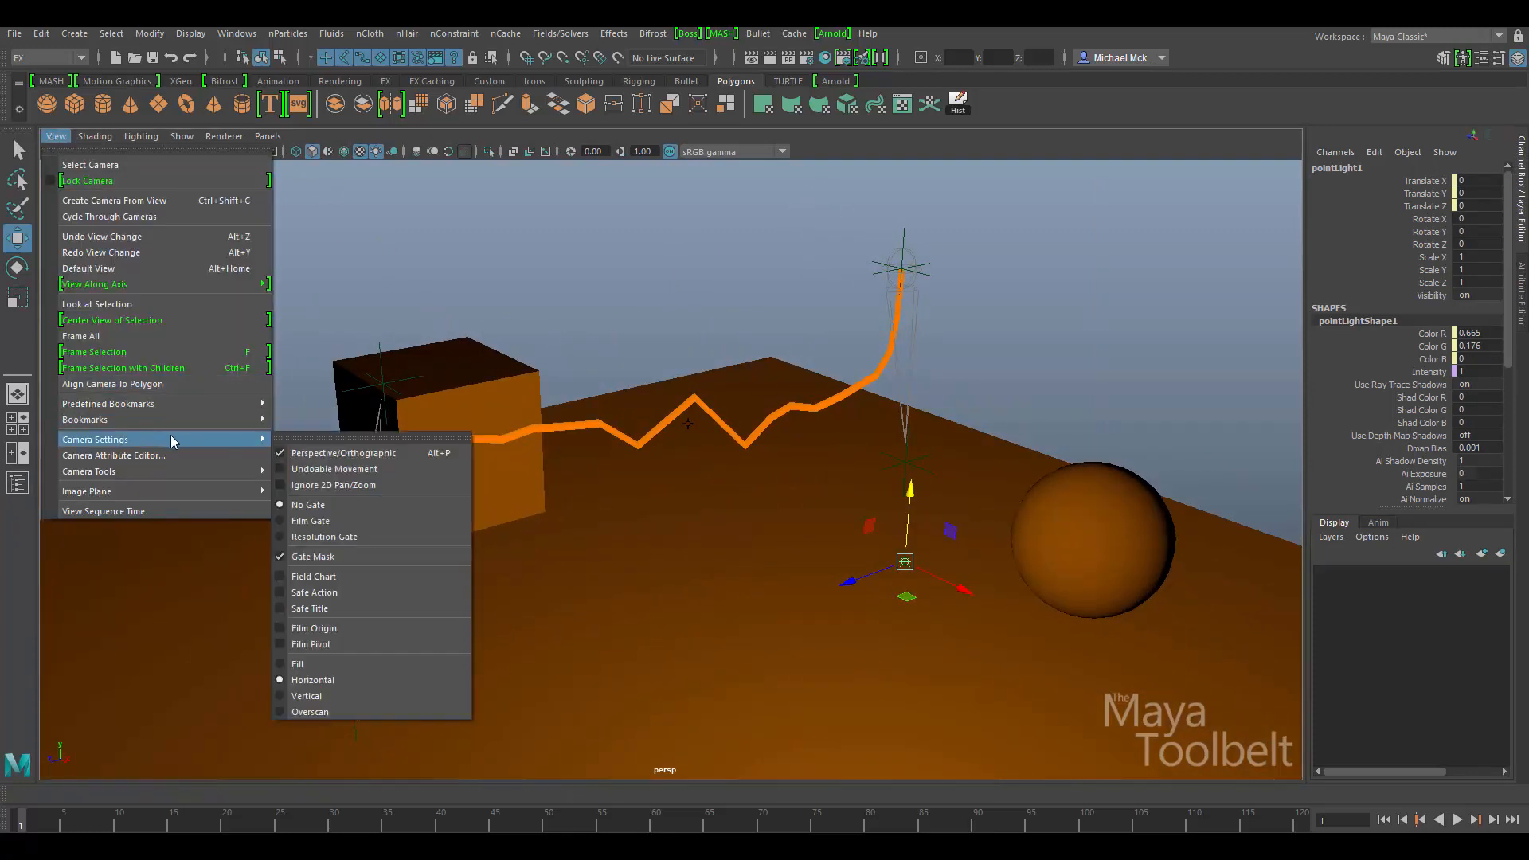
{"action": "left_click", "coordinate": [333, 537]}
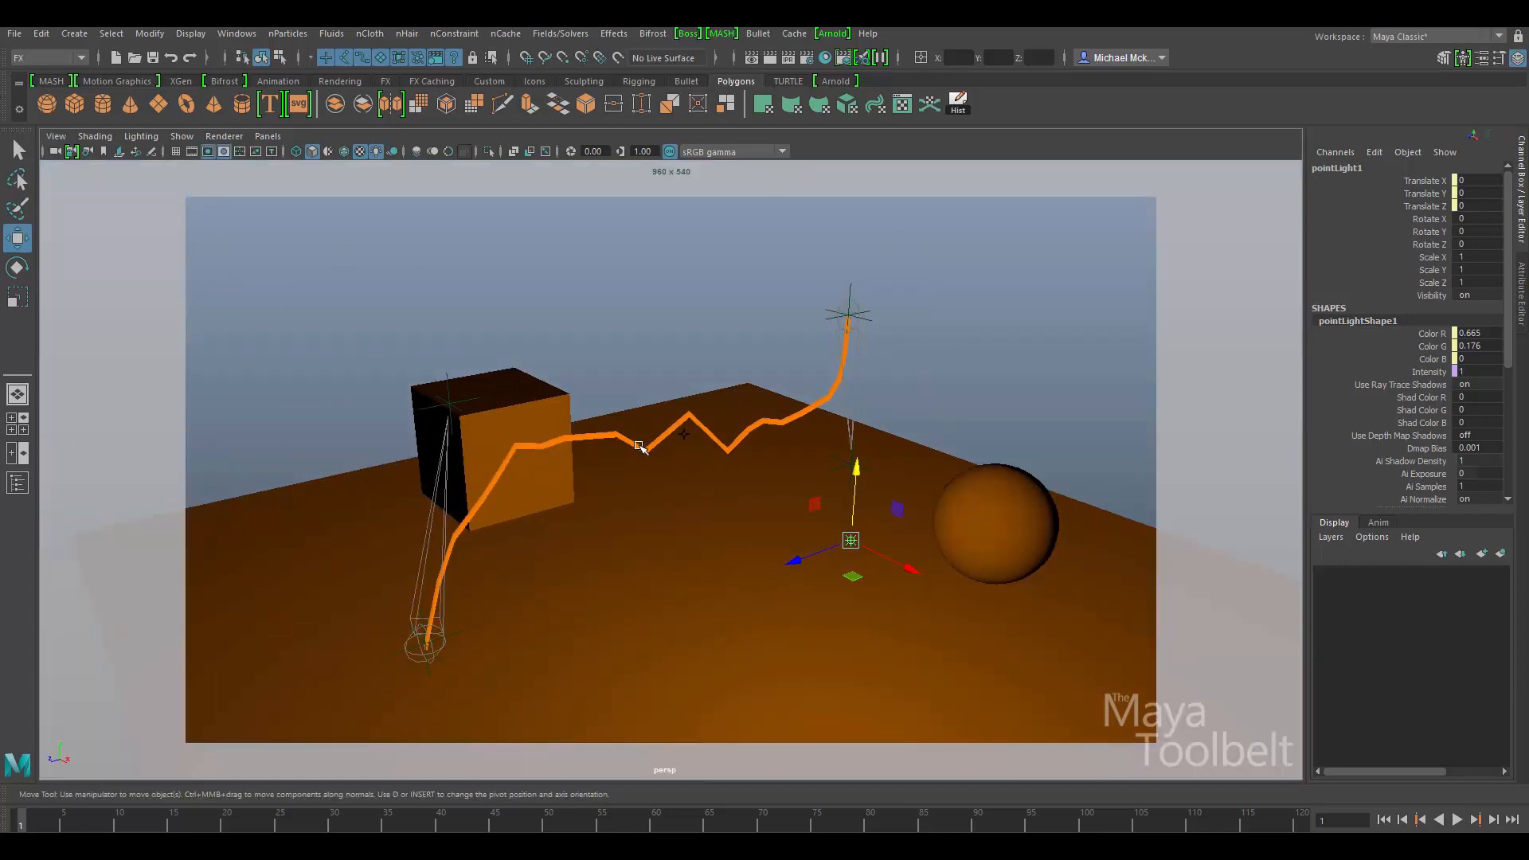
{"action": "left_click_drag", "start_coordinate": [641, 447], "coordinate": [621, 448], "text": "alt"}
{"action": "middle_click_drag", "start_coordinate": [621, 447], "coordinate": [642, 424], "text": "alt"}
{"action": "right_click_drag", "start_coordinate": [642, 424], "coordinate": [740, 433], "text": "alt"}
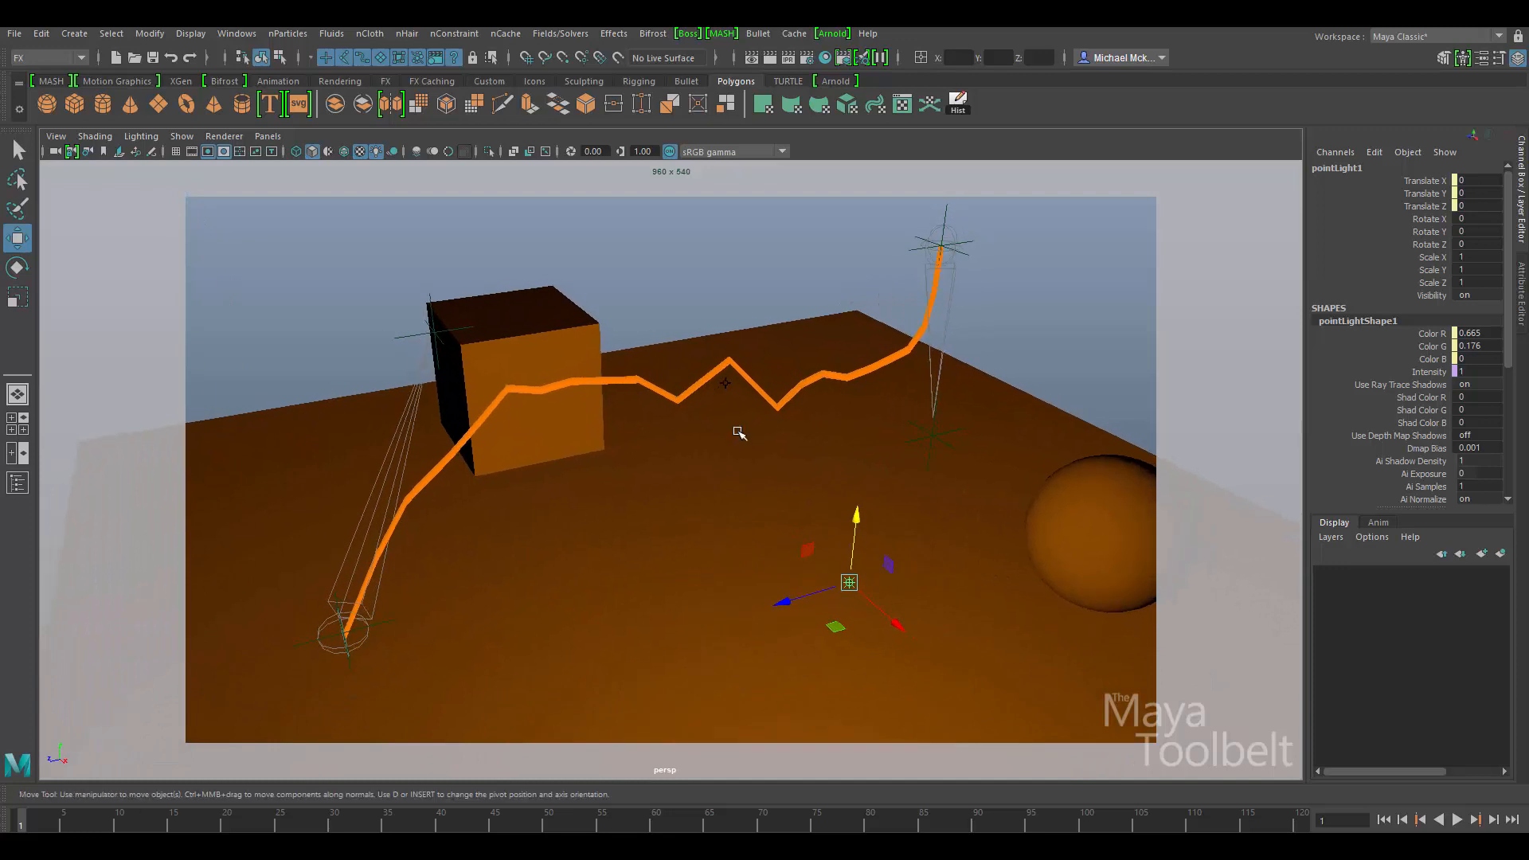
{"action": "mouse_move", "coordinate": [739, 433]}
{"action": "left_mouse_down", "text": "alt"}
{"action": "mouse_move", "coordinate": [700, 447]}
{"action": "mouse_move", "coordinate": [774, 424]}
{"action": "mouse_move", "coordinate": [738, 429]}
{"action": "left_mouse_up", "text": "alt"}
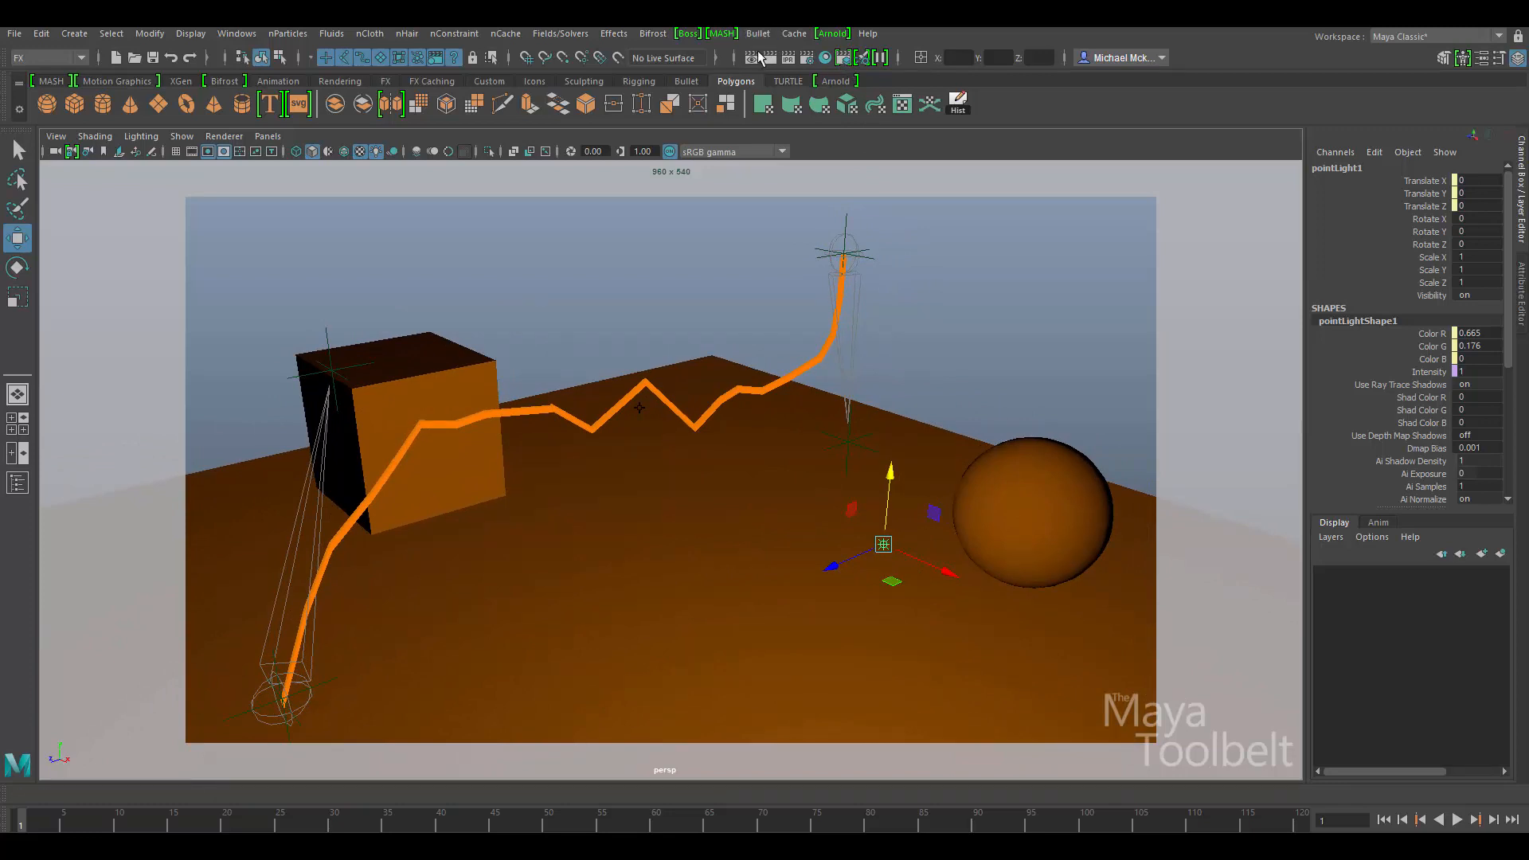
Step: Open an enlarged Render View and choose Maya Software as the renderer
{"action": "left_click", "coordinate": [760, 52]}
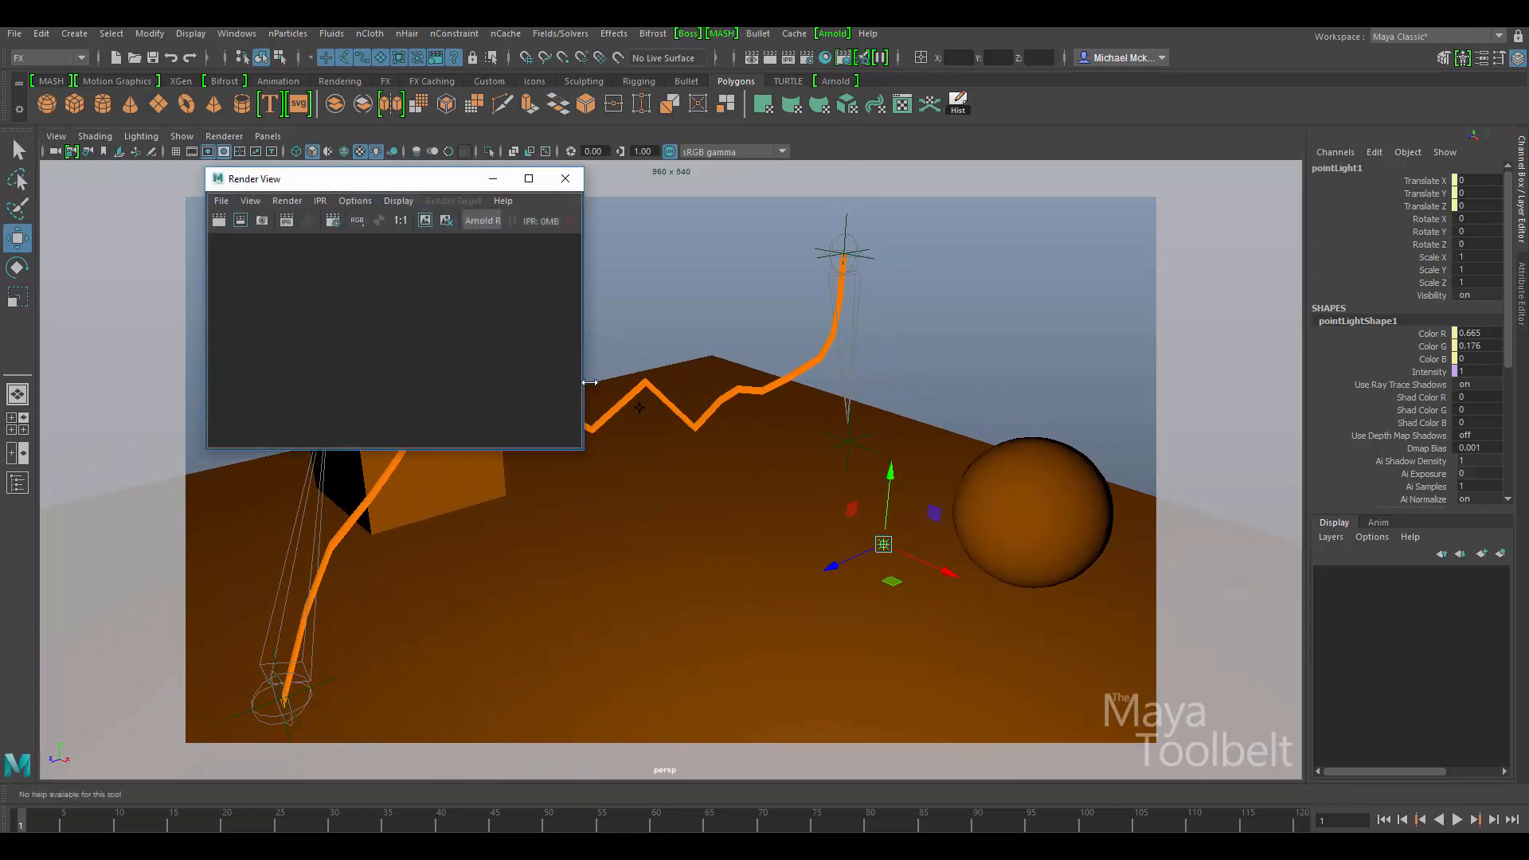
{"action": "left_click_drag", "start_coordinate": [587, 452], "coordinate": [932, 517]}
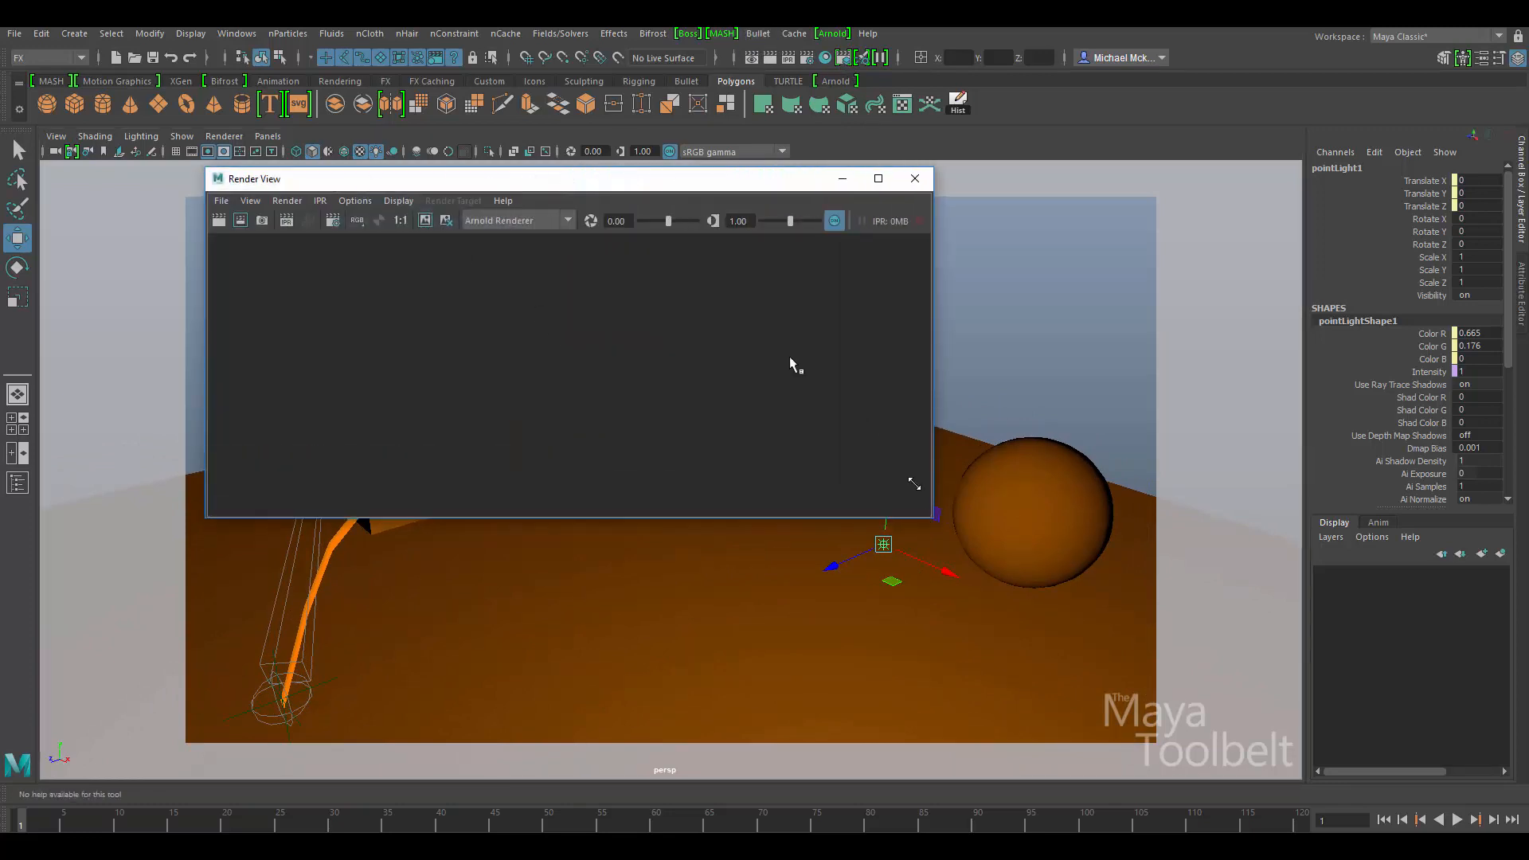
{"action": "left_click", "coordinate": [567, 223]}
{"action": "left_click", "coordinate": [510, 240]}
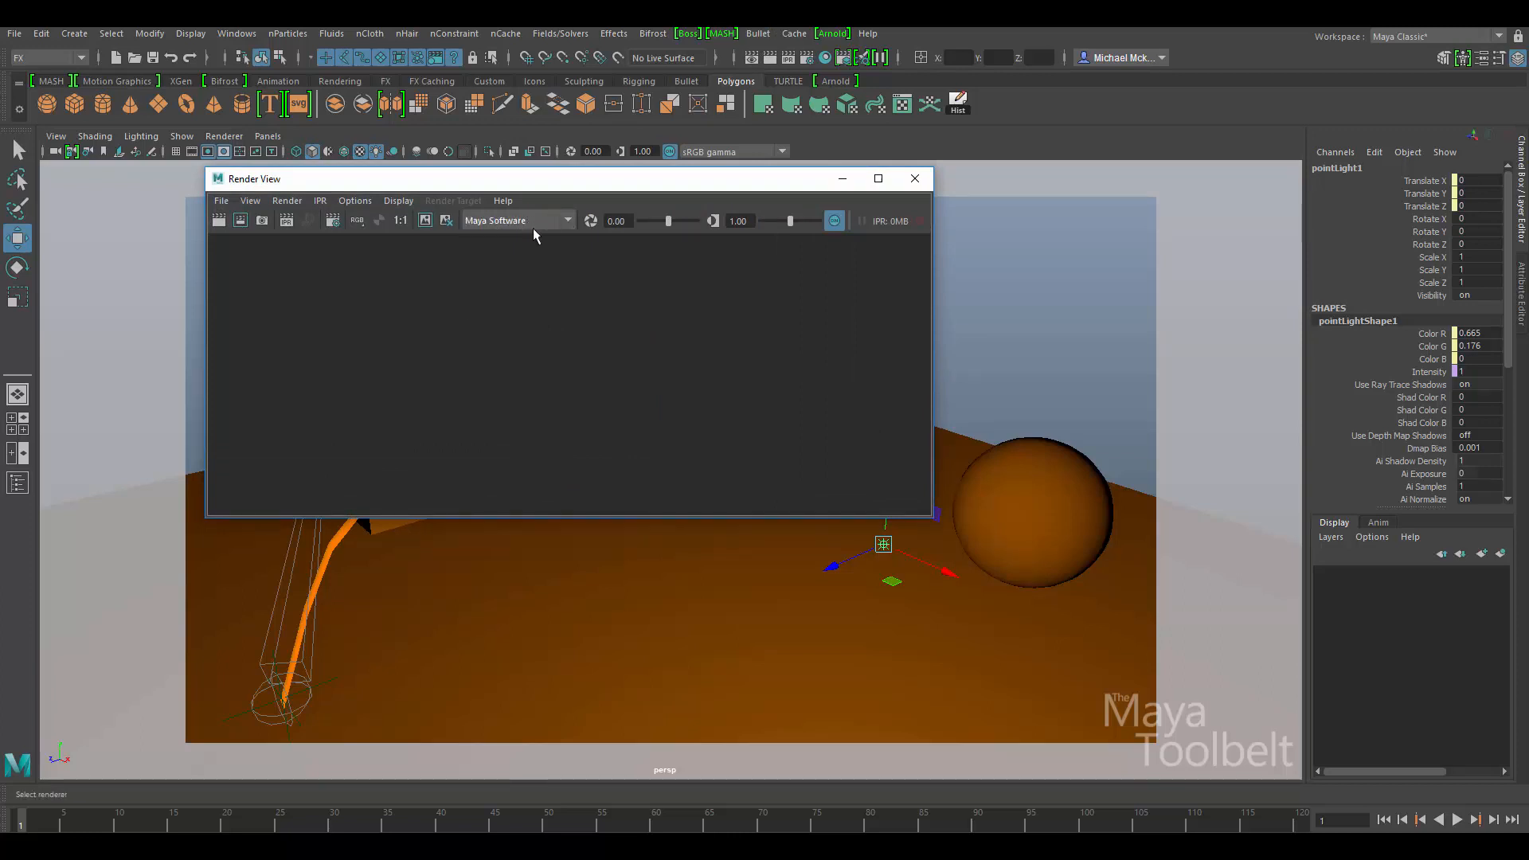
{"action": "left_click_drag", "start_coordinate": [231, 518], "coordinate": [233, 594]}
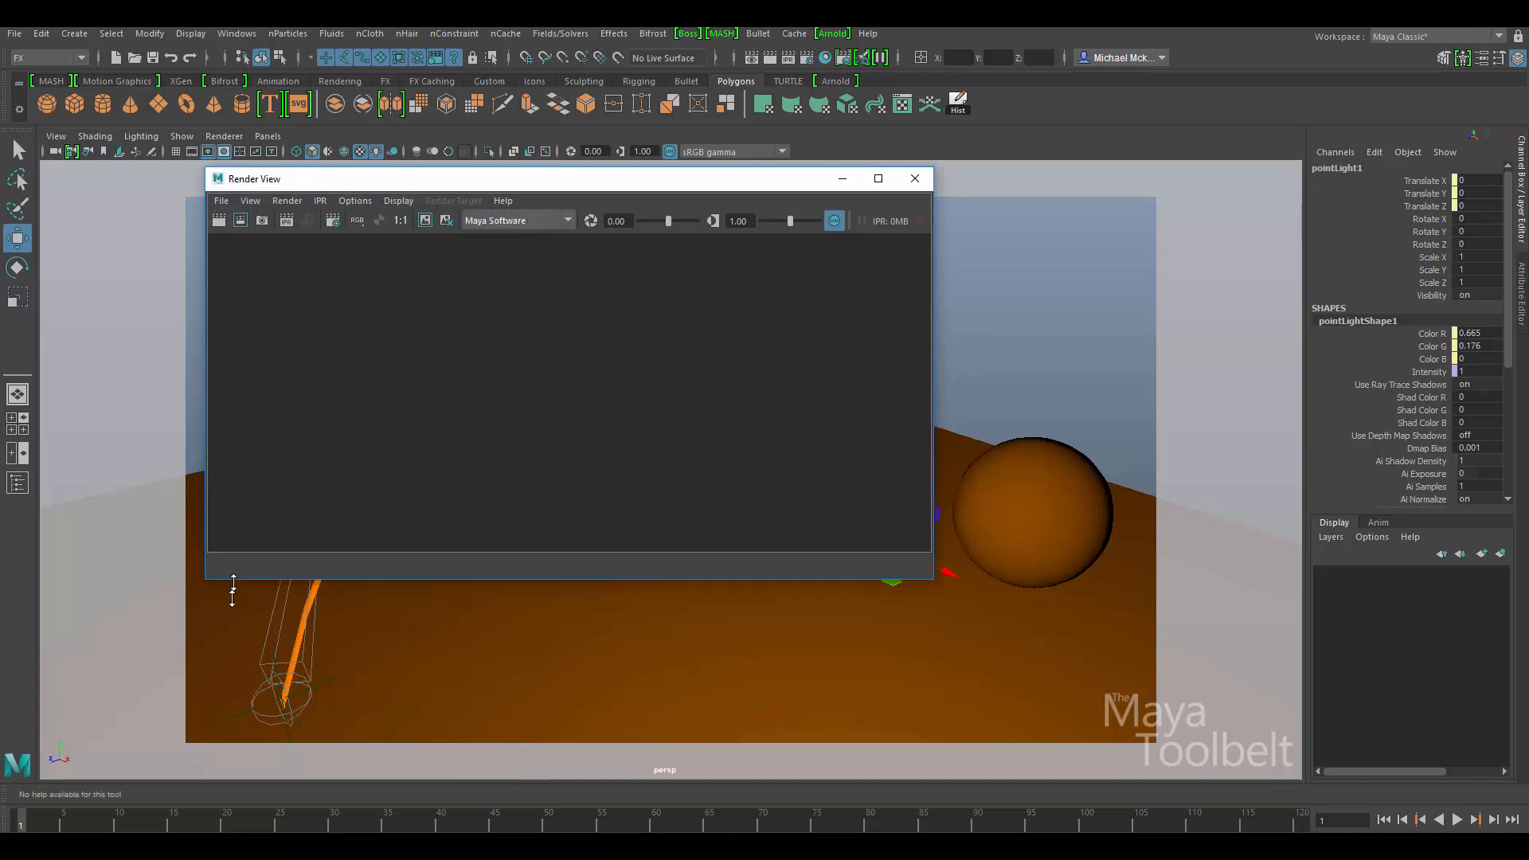
Step: Set the test resolution to 50% (480x270) and render the current frame
{"action": "left_click", "coordinate": [353, 201]}
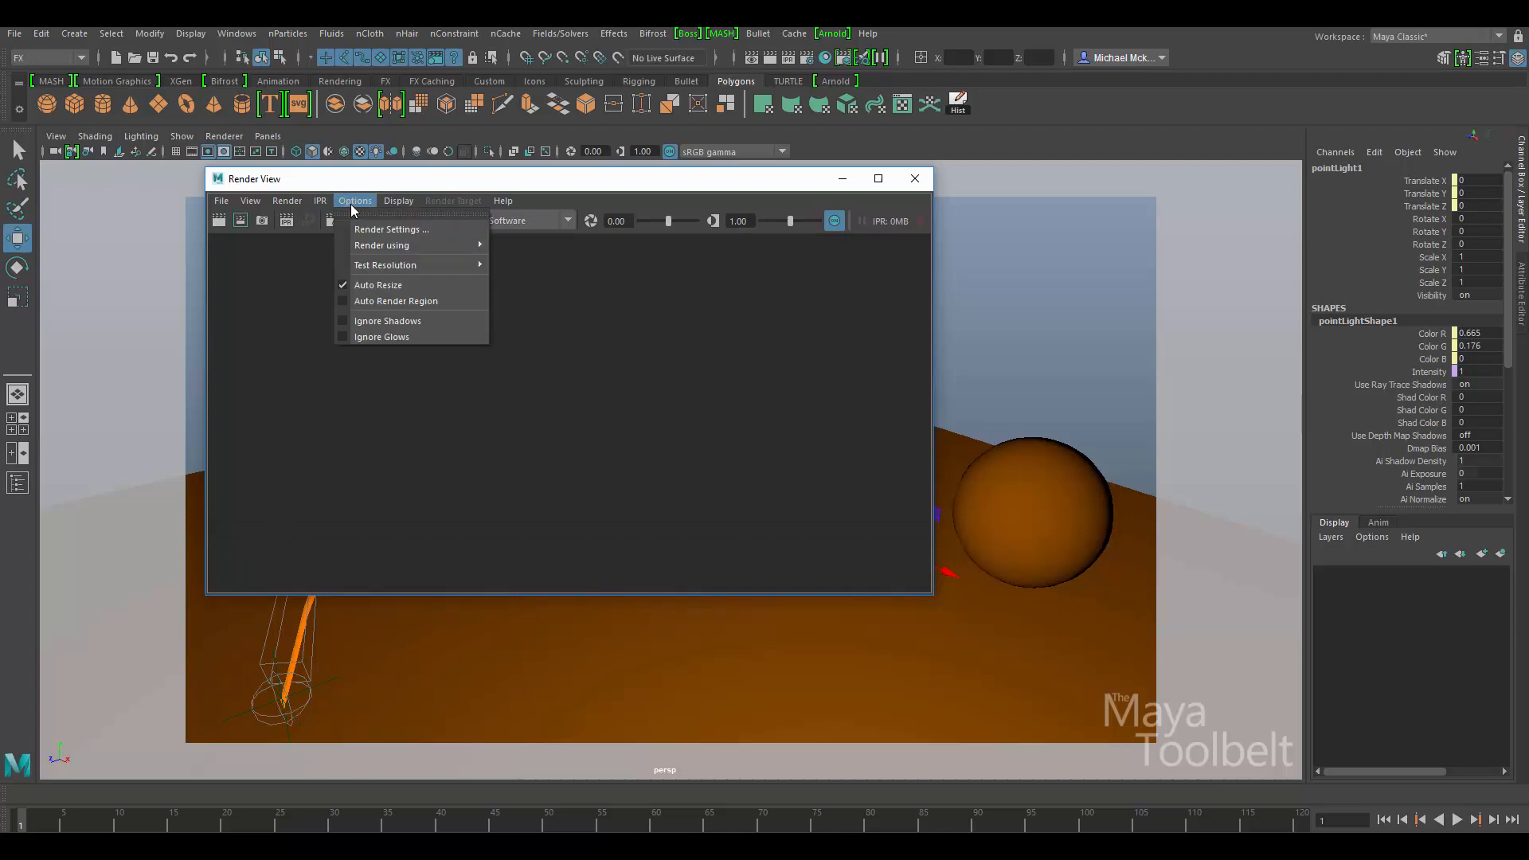
{"action": "mouse_move", "coordinate": [377, 265]}
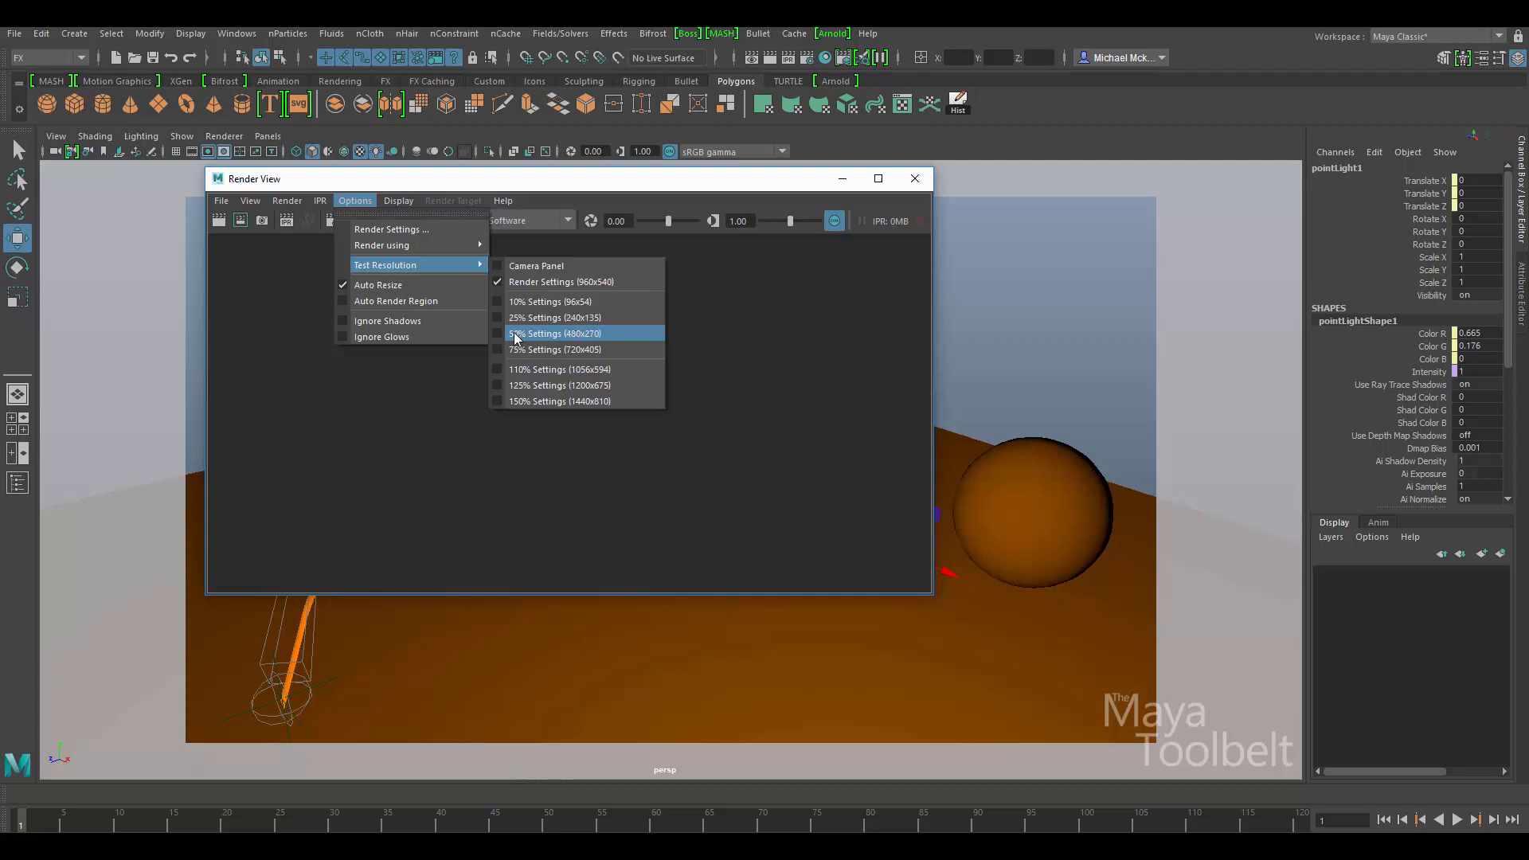
{"action": "left_click", "coordinate": [573, 334]}
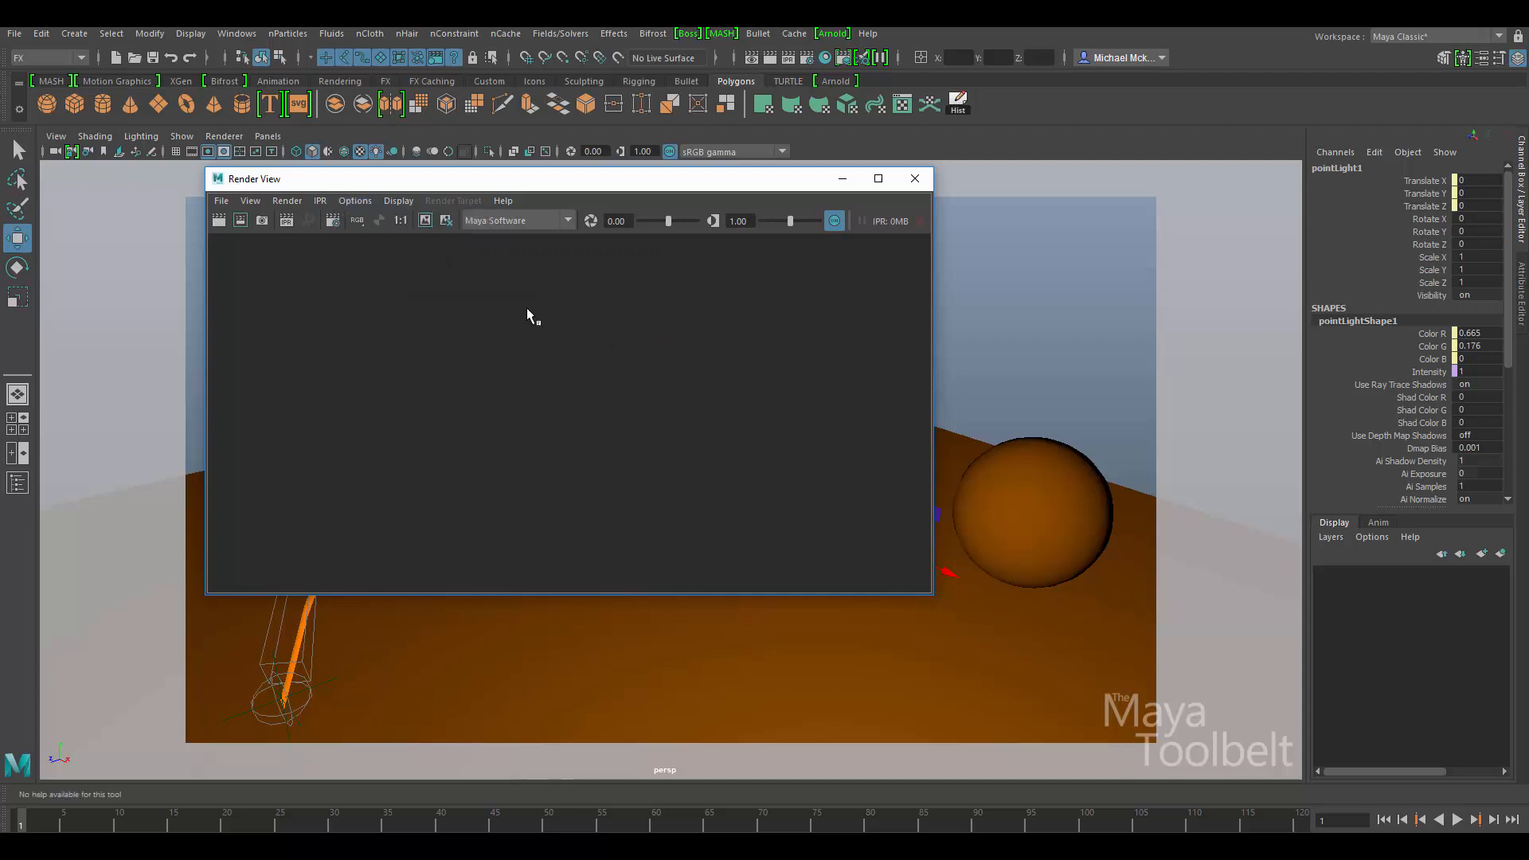
{"action": "left_click", "coordinate": [216, 218]}
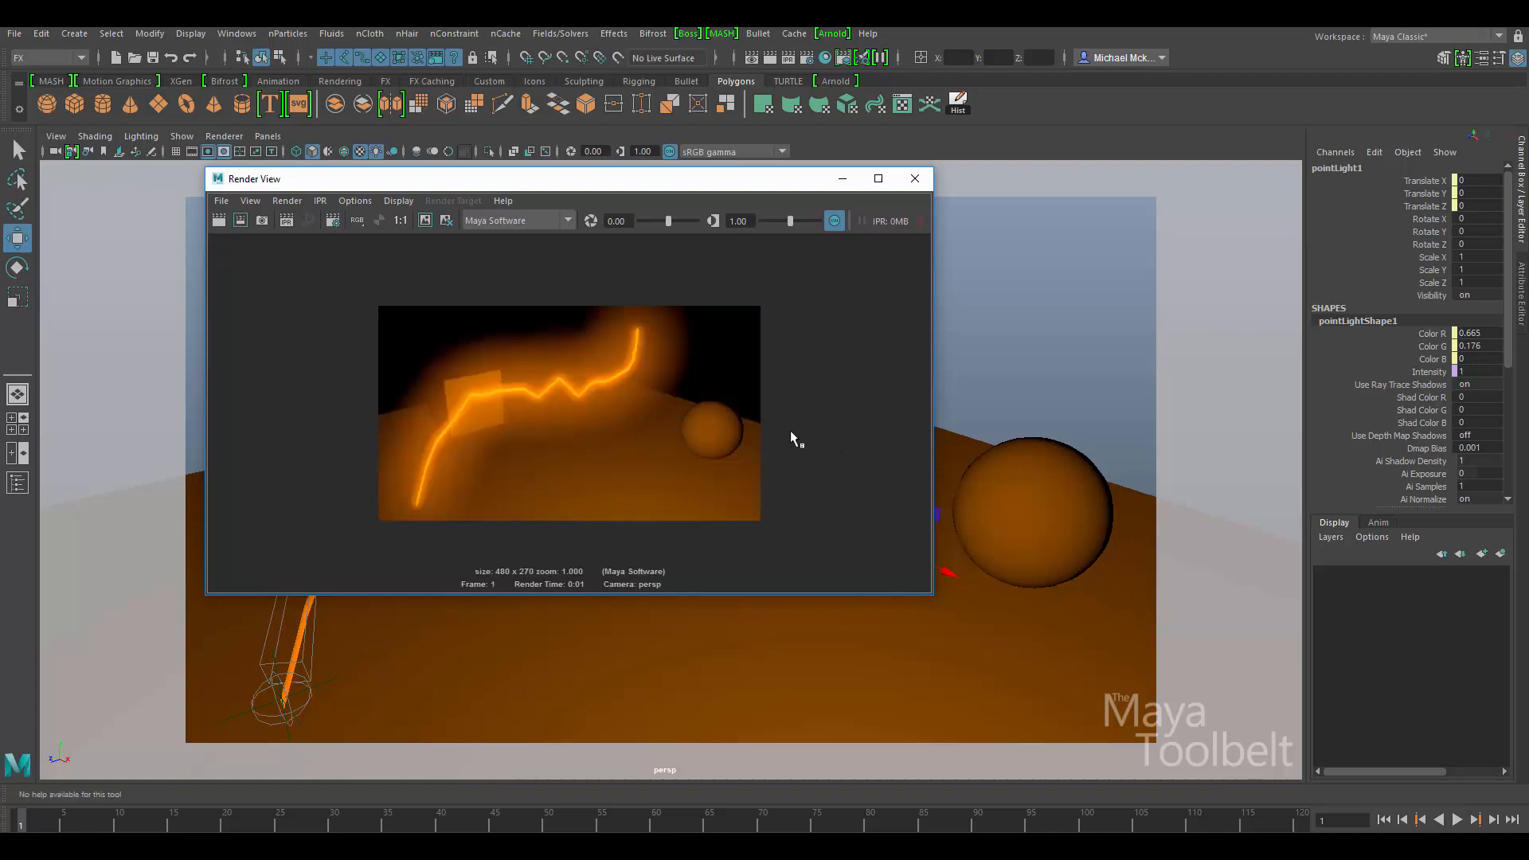
Step: Select the lightning bolt and display the Extra Attributes of its Lightning1 node in the Attribute Editor
{"action": "left_click_drag", "start_coordinate": [547, 183], "coordinate": [878, 72]}
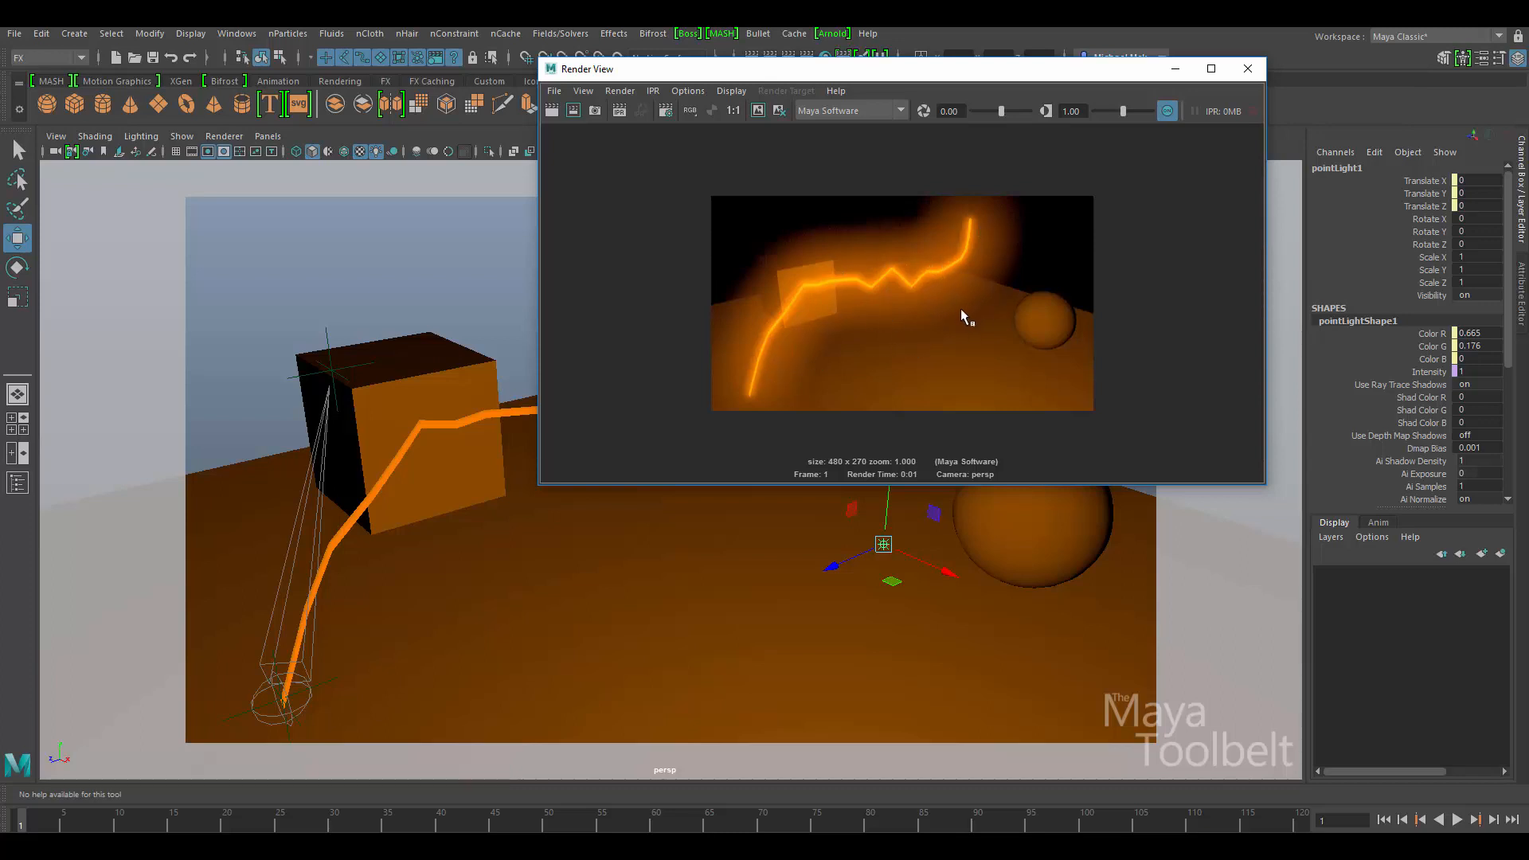
{"action": "left_click", "coordinate": [429, 433]}
{"action": "left_click_drag", "start_coordinate": [1097, 71], "coordinate": [860, 199]}
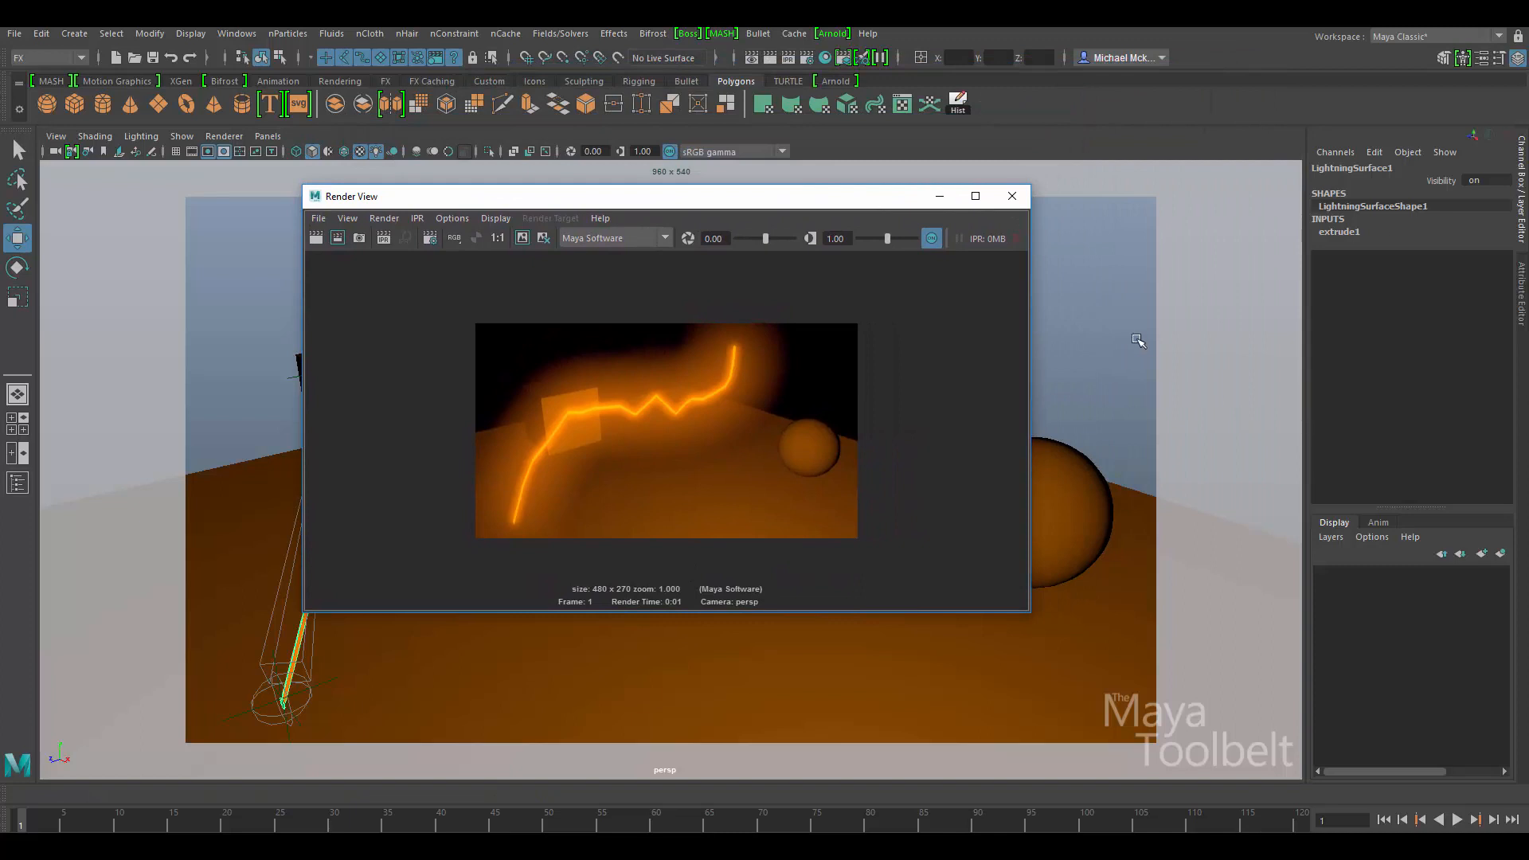
{"action": "key", "text": "ctrl+a"}
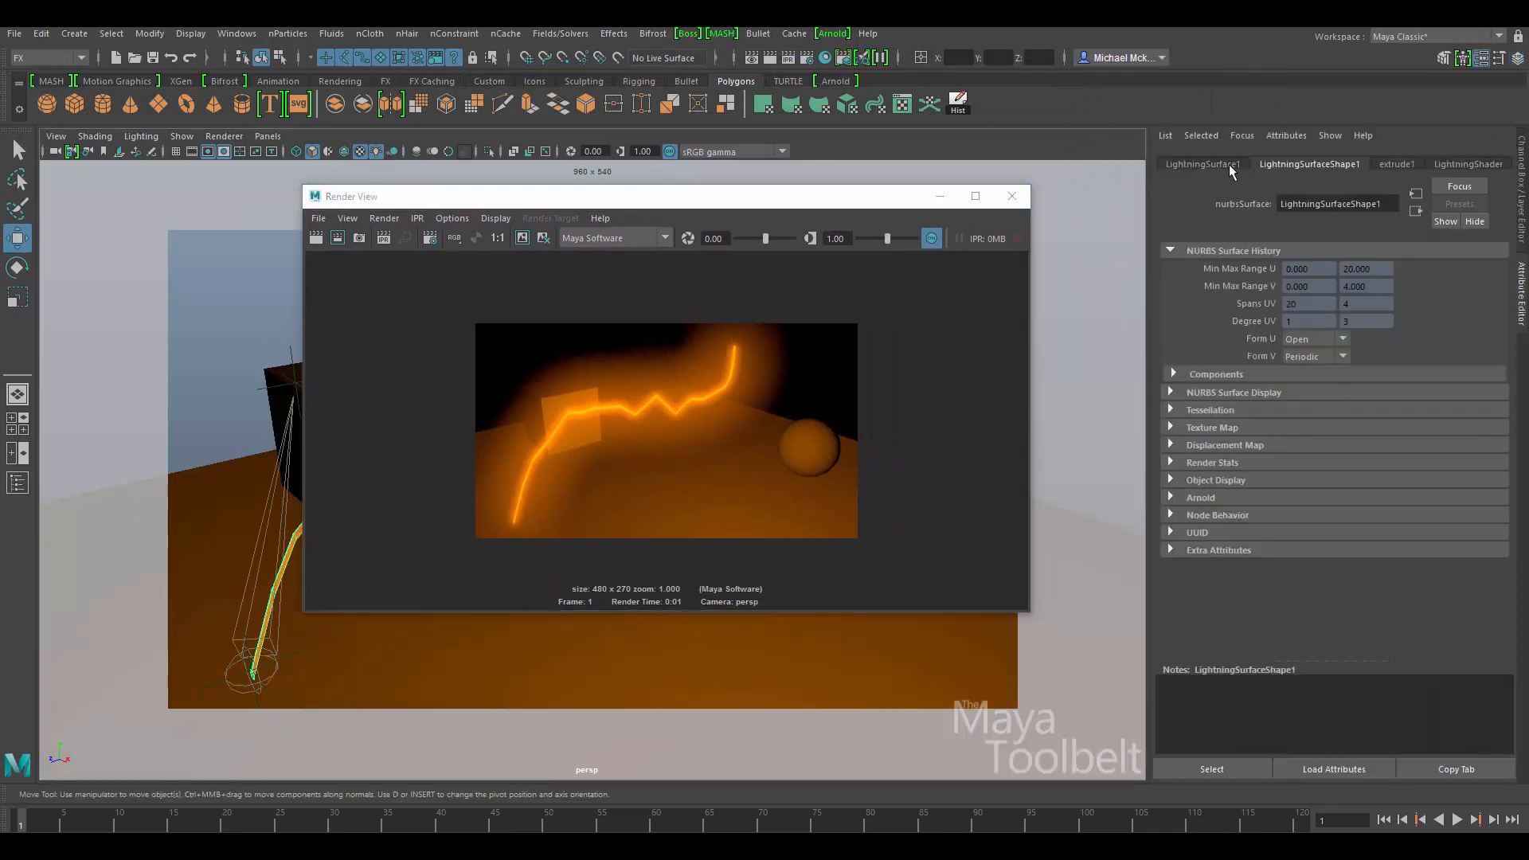
{"action": "left_click", "coordinate": [1219, 164]}
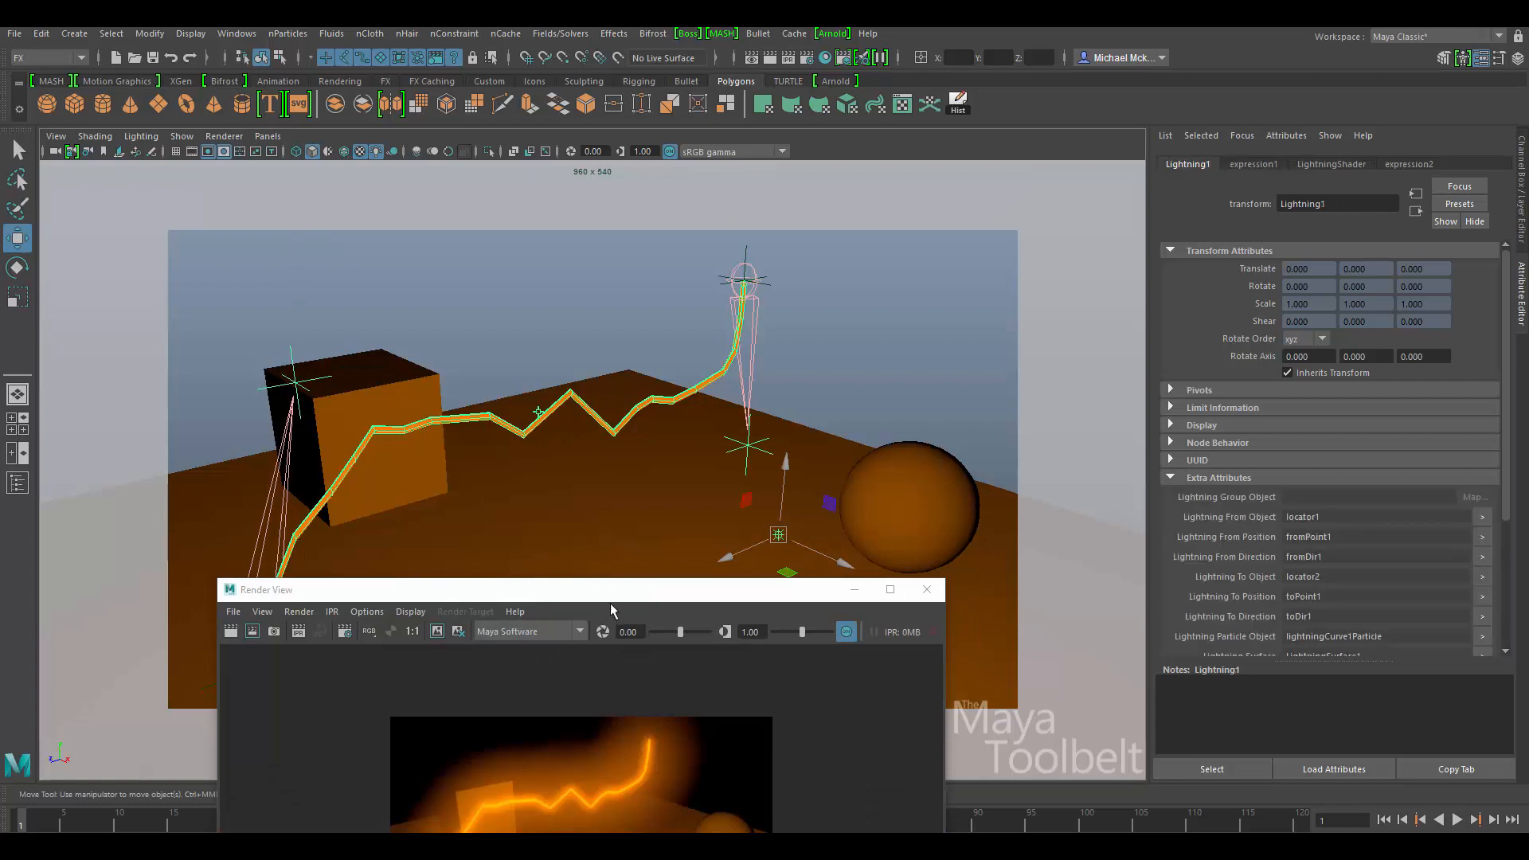
{"action": "left_click_drag", "start_coordinate": [611, 595], "coordinate": [632, 271]}
{"action": "scroll", "coordinate": [1373, 583], "scroll_direction": "down", "scroll_amount": 5}
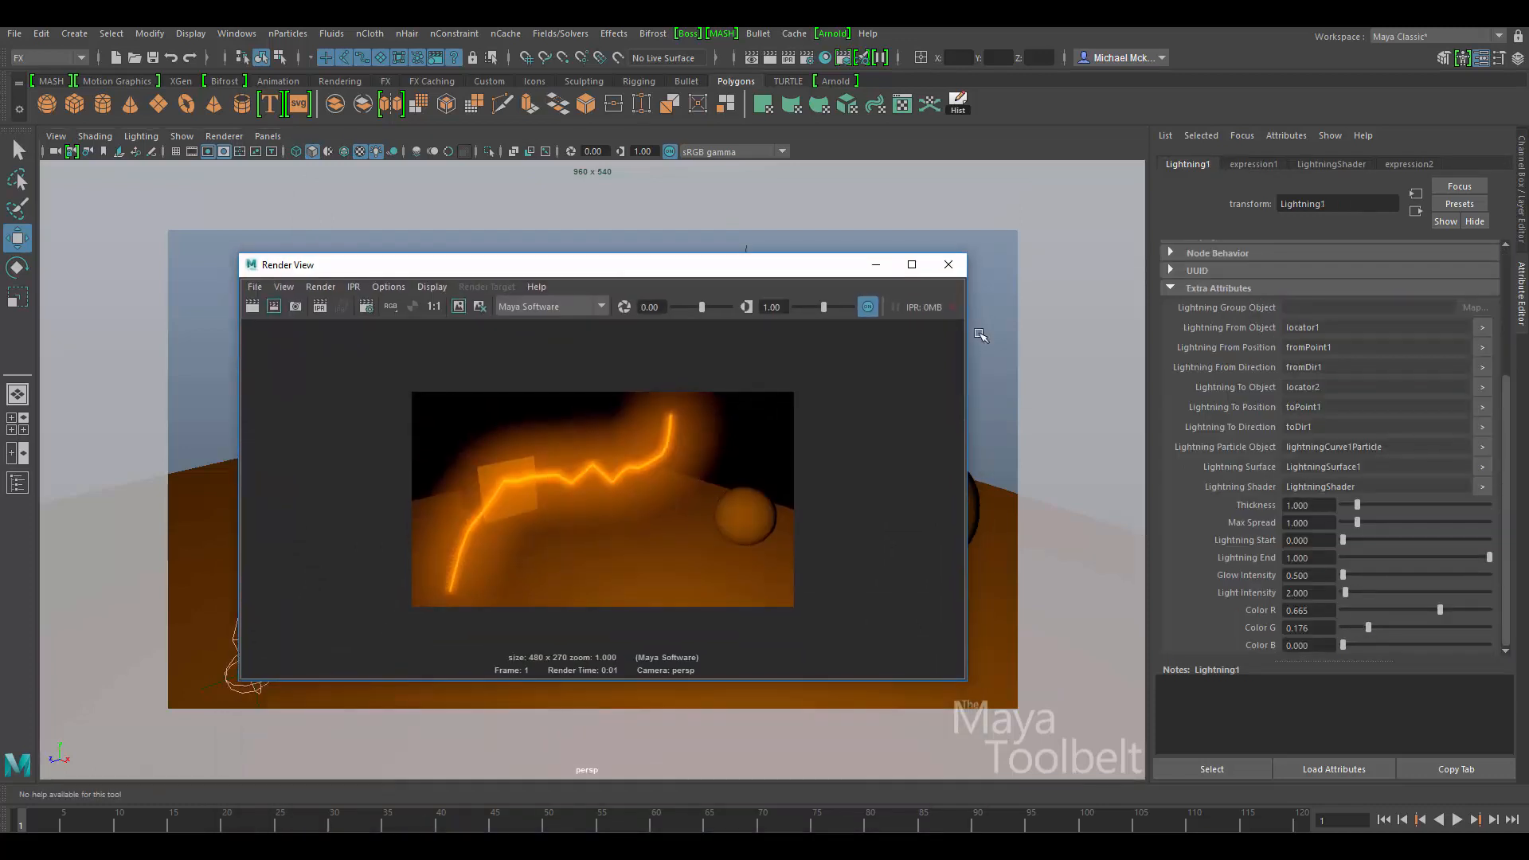
Step: Recolour the lightning cyan by setting Color G to 1, Color B to 1 and Color R to about 0.016
{"action": "left_click_drag", "start_coordinate": [820, 265], "coordinate": [625, 453]}
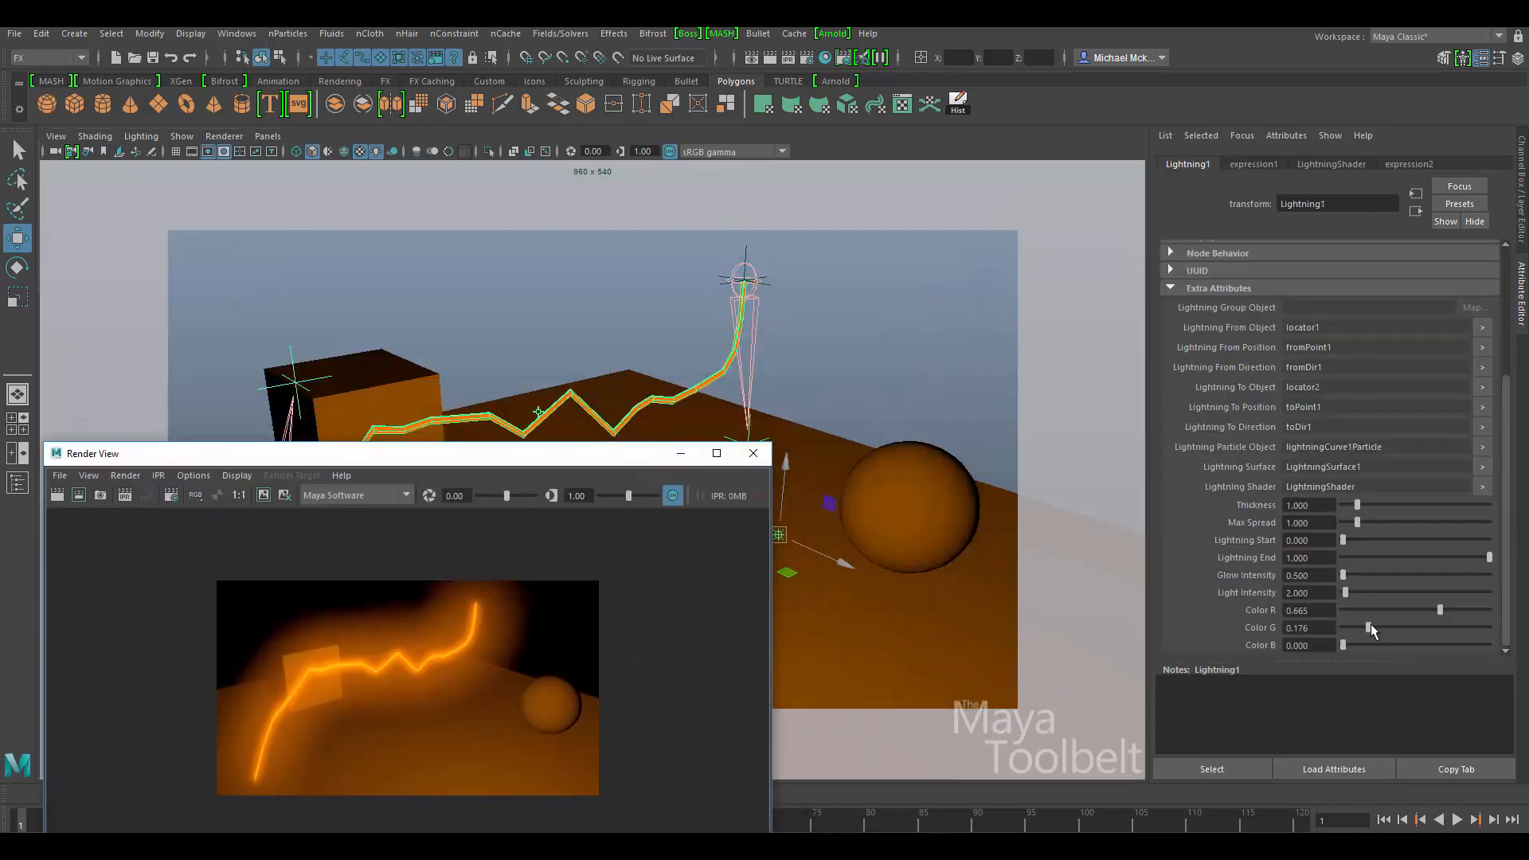
{"action": "left_click_drag", "start_coordinate": [1370, 628], "coordinate": [1511, 639]}
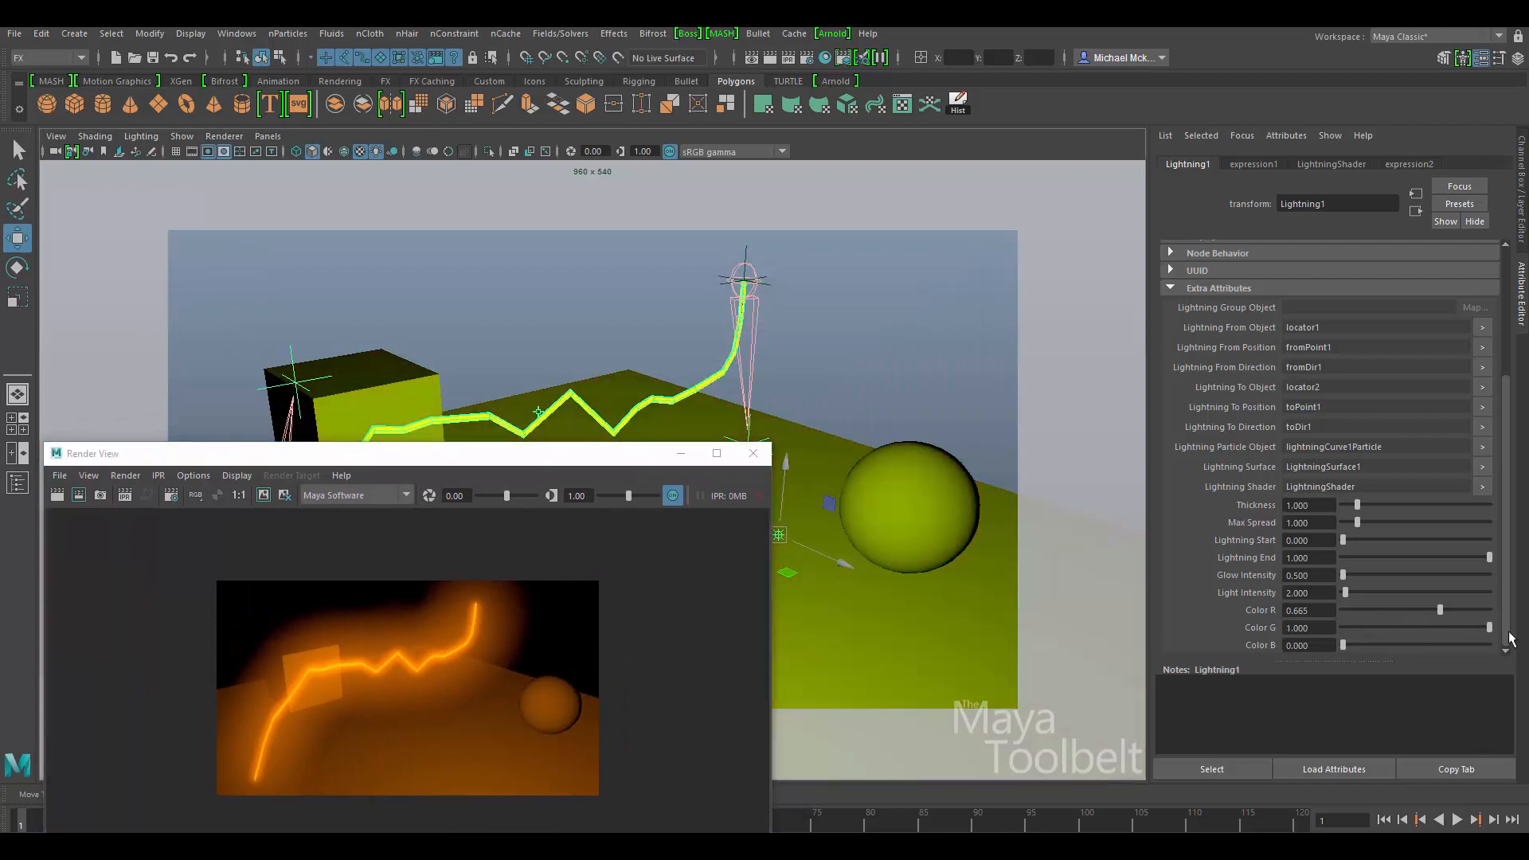
{"action": "left_click_drag", "start_coordinate": [1344, 645], "coordinate": [1491, 646]}
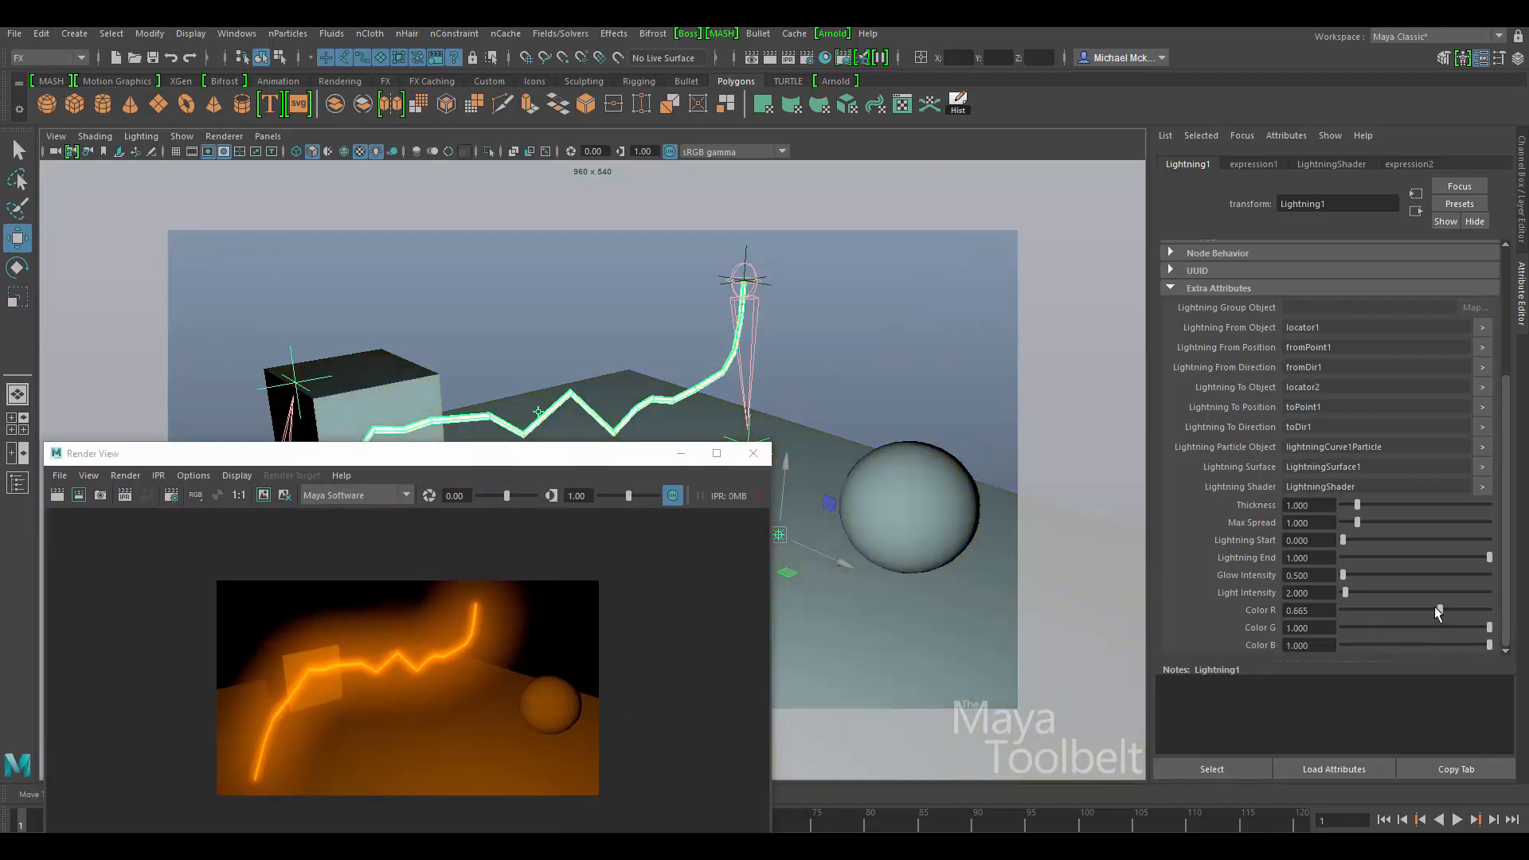
{"action": "left_click_drag", "start_coordinate": [1381, 604], "coordinate": [1339, 610]}
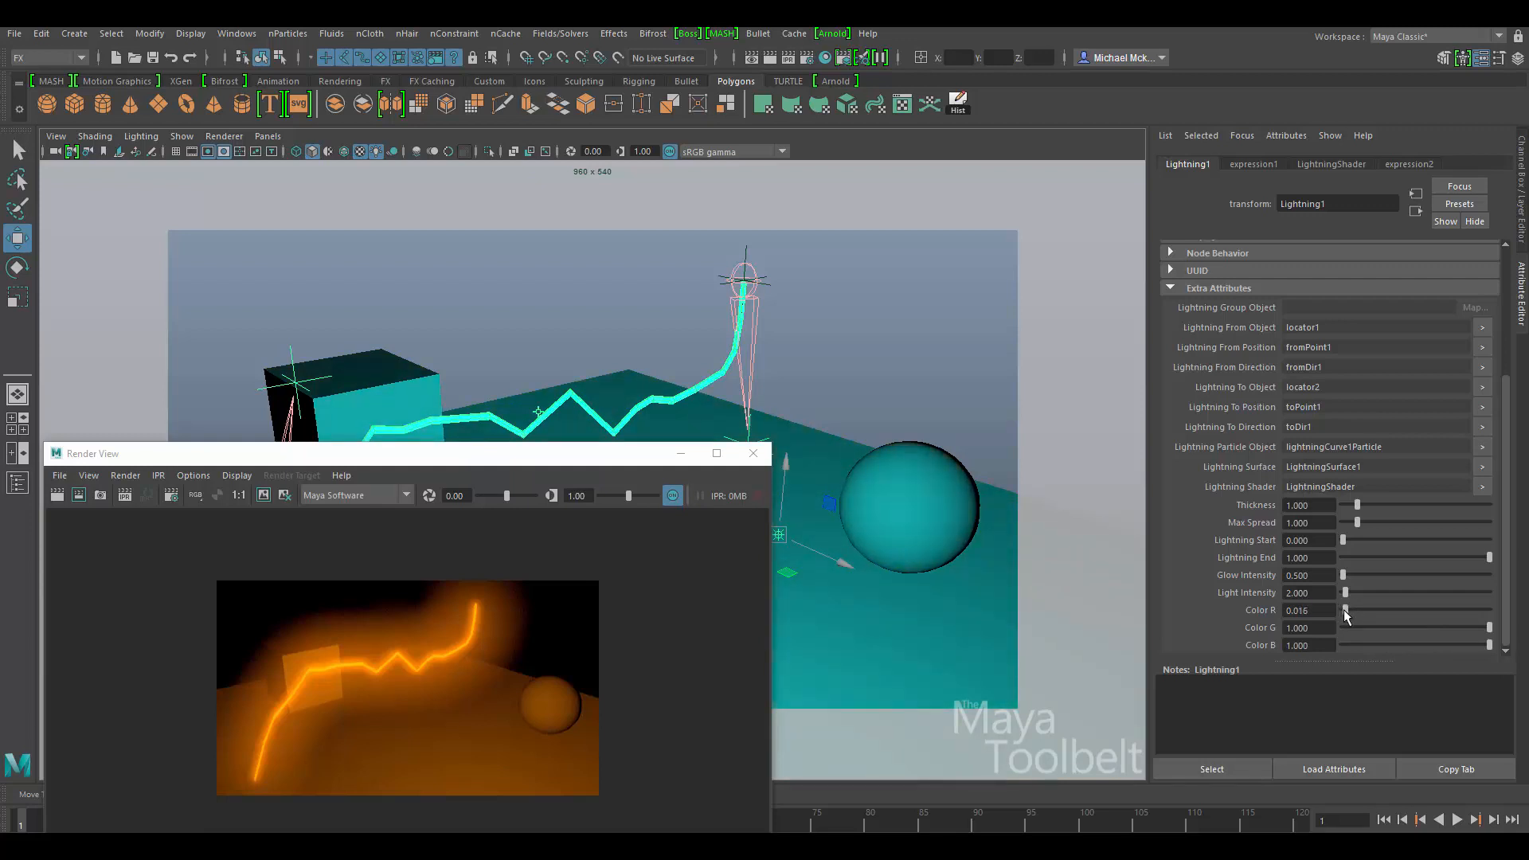
Step: Render the recoloured lightning again and keep the resulting image for comparison
{"action": "left_click_drag", "start_coordinate": [570, 457], "coordinate": [769, 249]}
{"action": "left_click", "coordinate": [261, 294]}
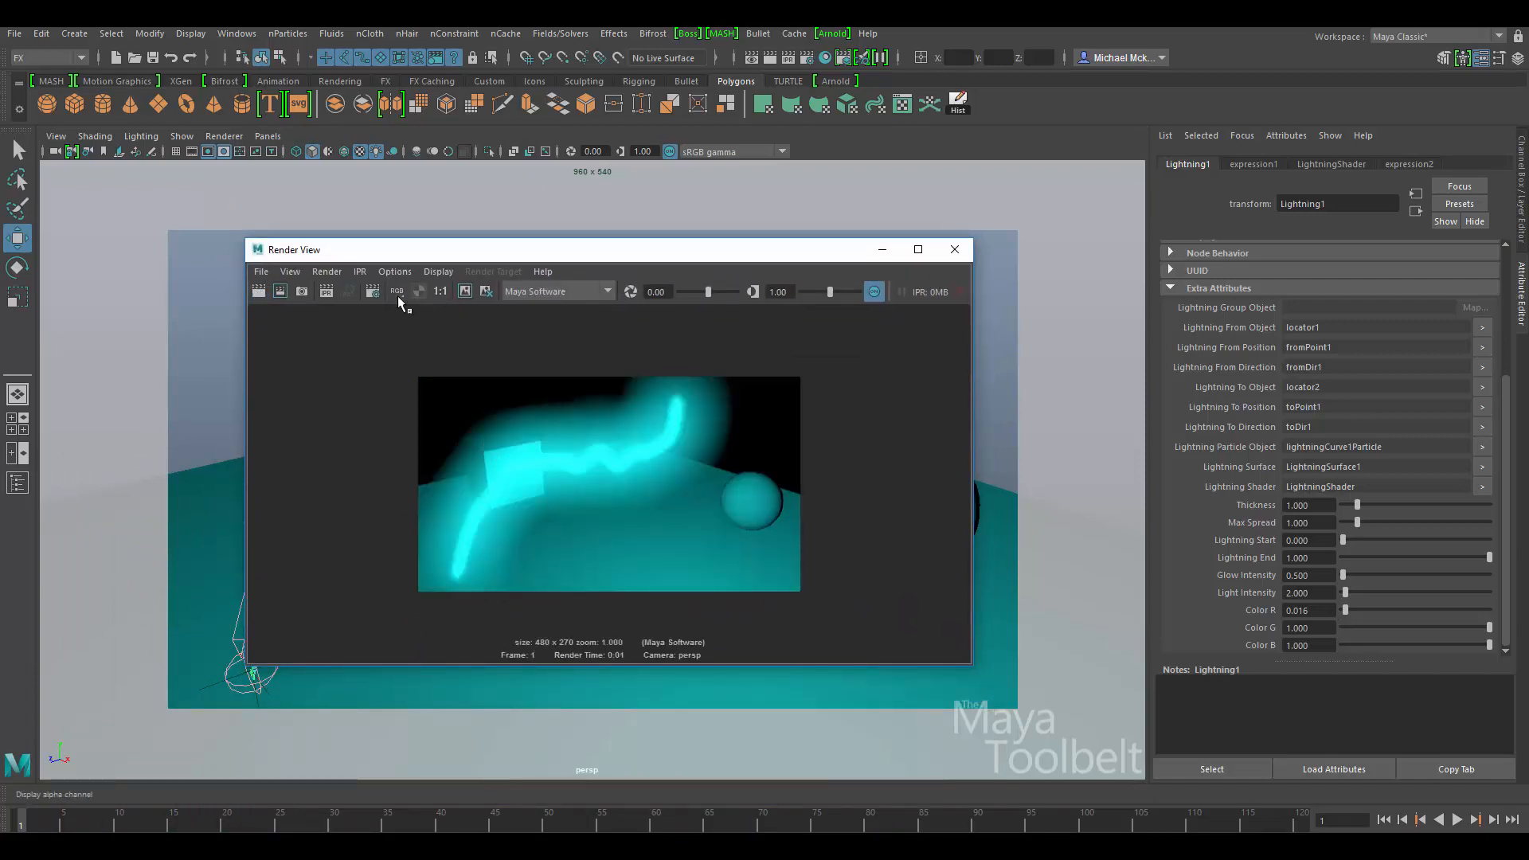
{"action": "left_click", "coordinate": [465, 292]}
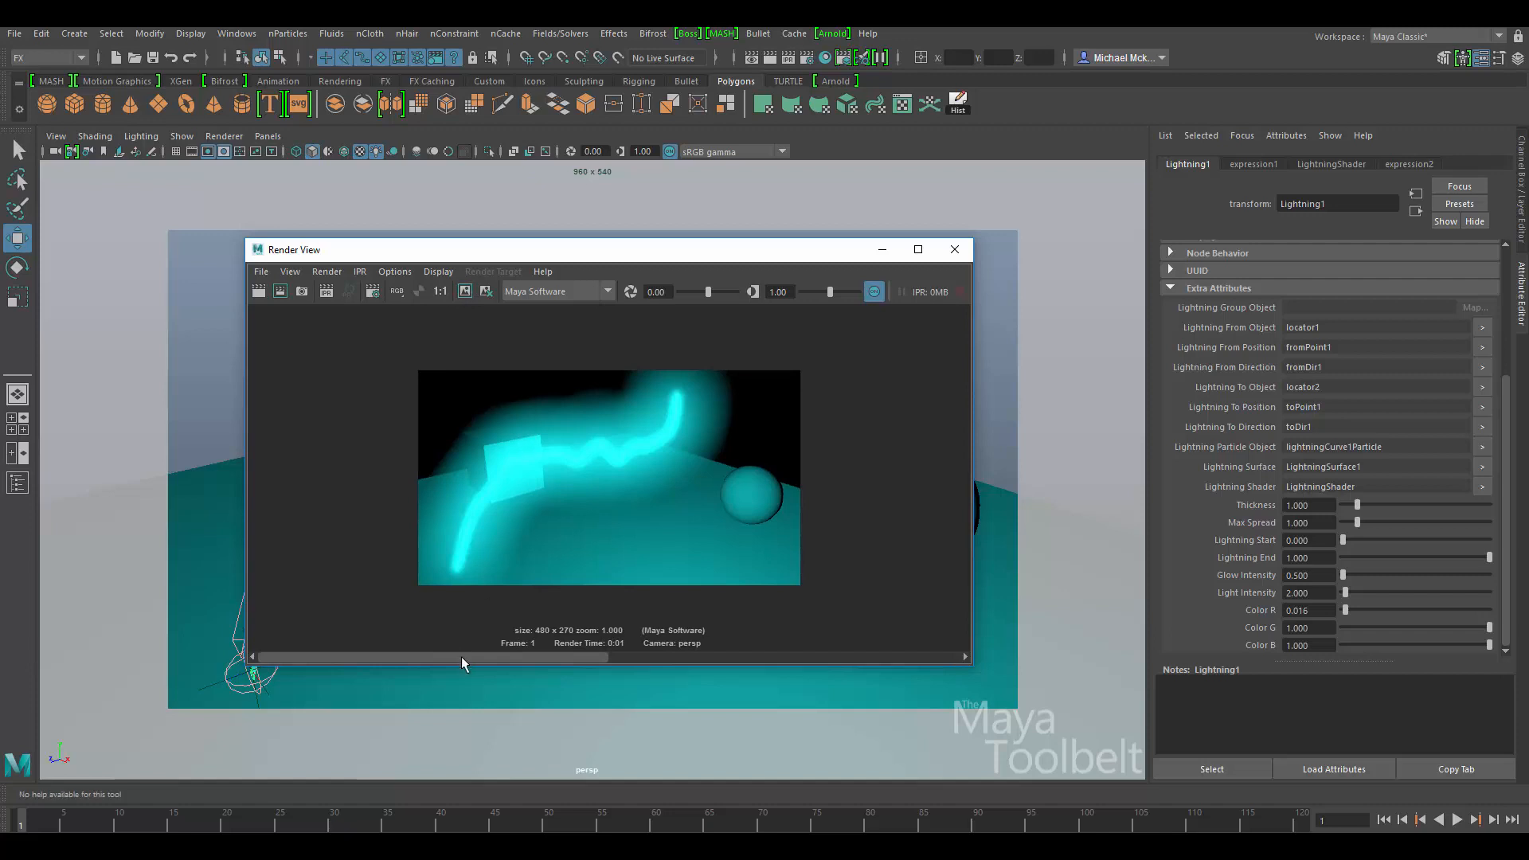
Step: Set the lightning's Glow Intensity to 1, render again and compare with the kept image
{"action": "left_click", "coordinate": [1298, 577]}
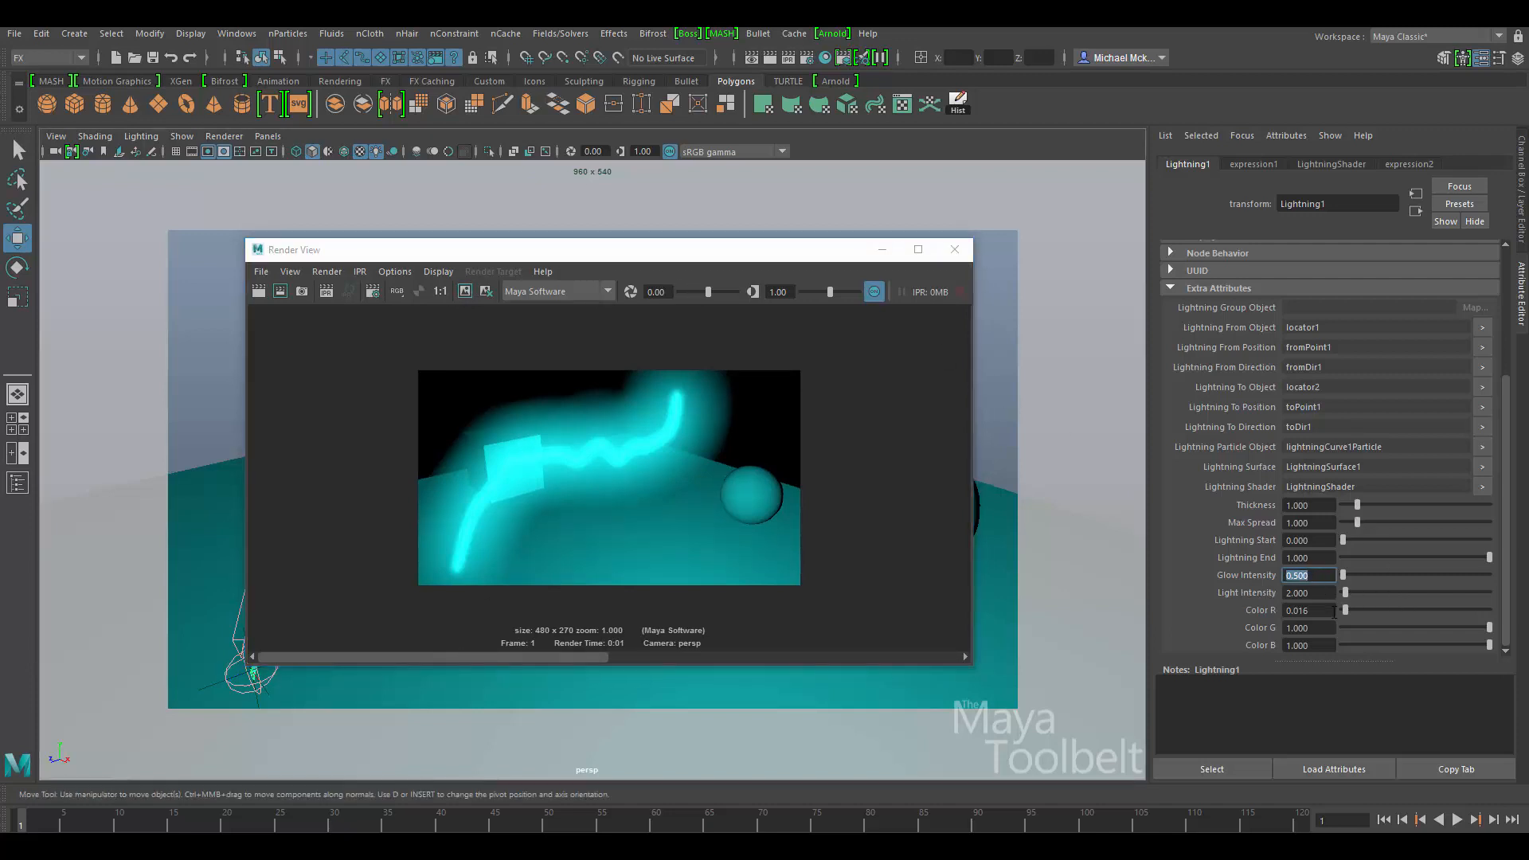
{"action": "type", "text": ".0"}
{"action": "type", "text": "1"}
{"action": "key", "text": "Return"}
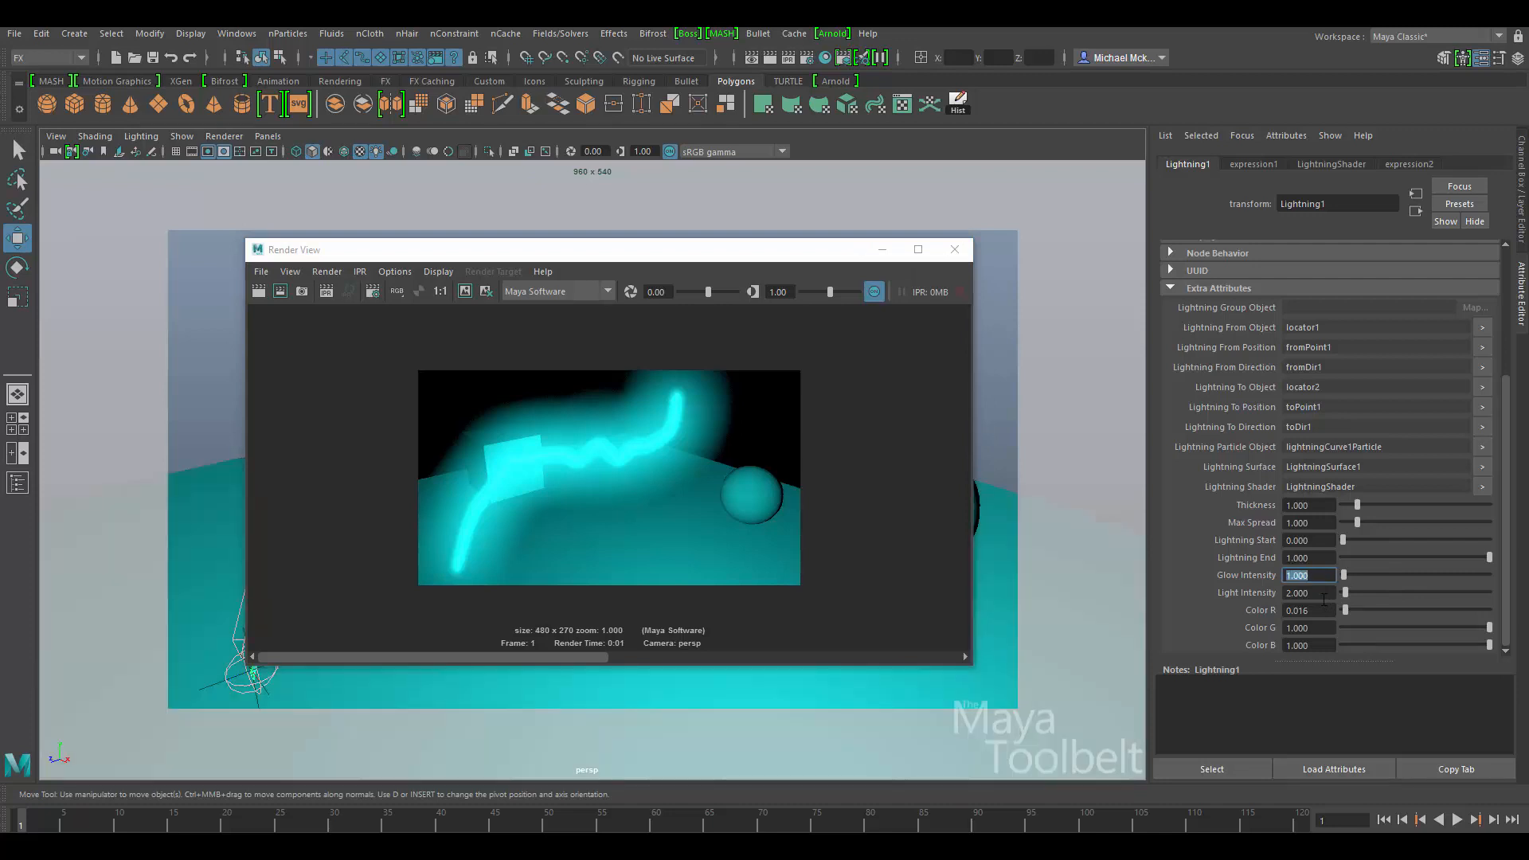
{"action": "left_click", "coordinate": [259, 292]}
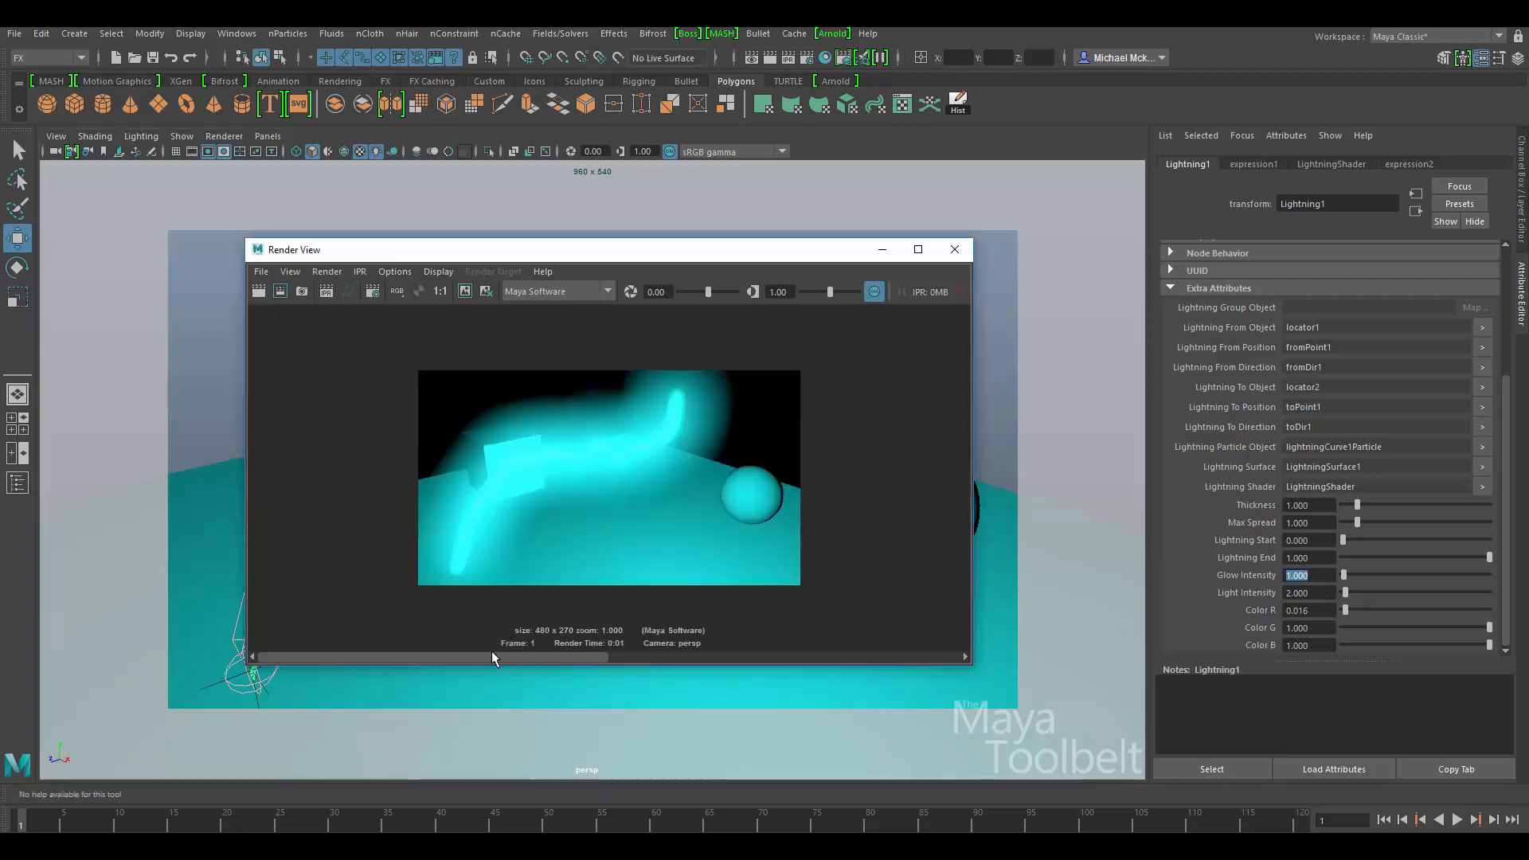
{"action": "left_click_drag", "start_coordinate": [490, 653], "coordinate": [552, 668]}
Step: Set the lightning's Glow Intensity back to 0.5
{"action": "left_click", "coordinate": [1312, 575]}
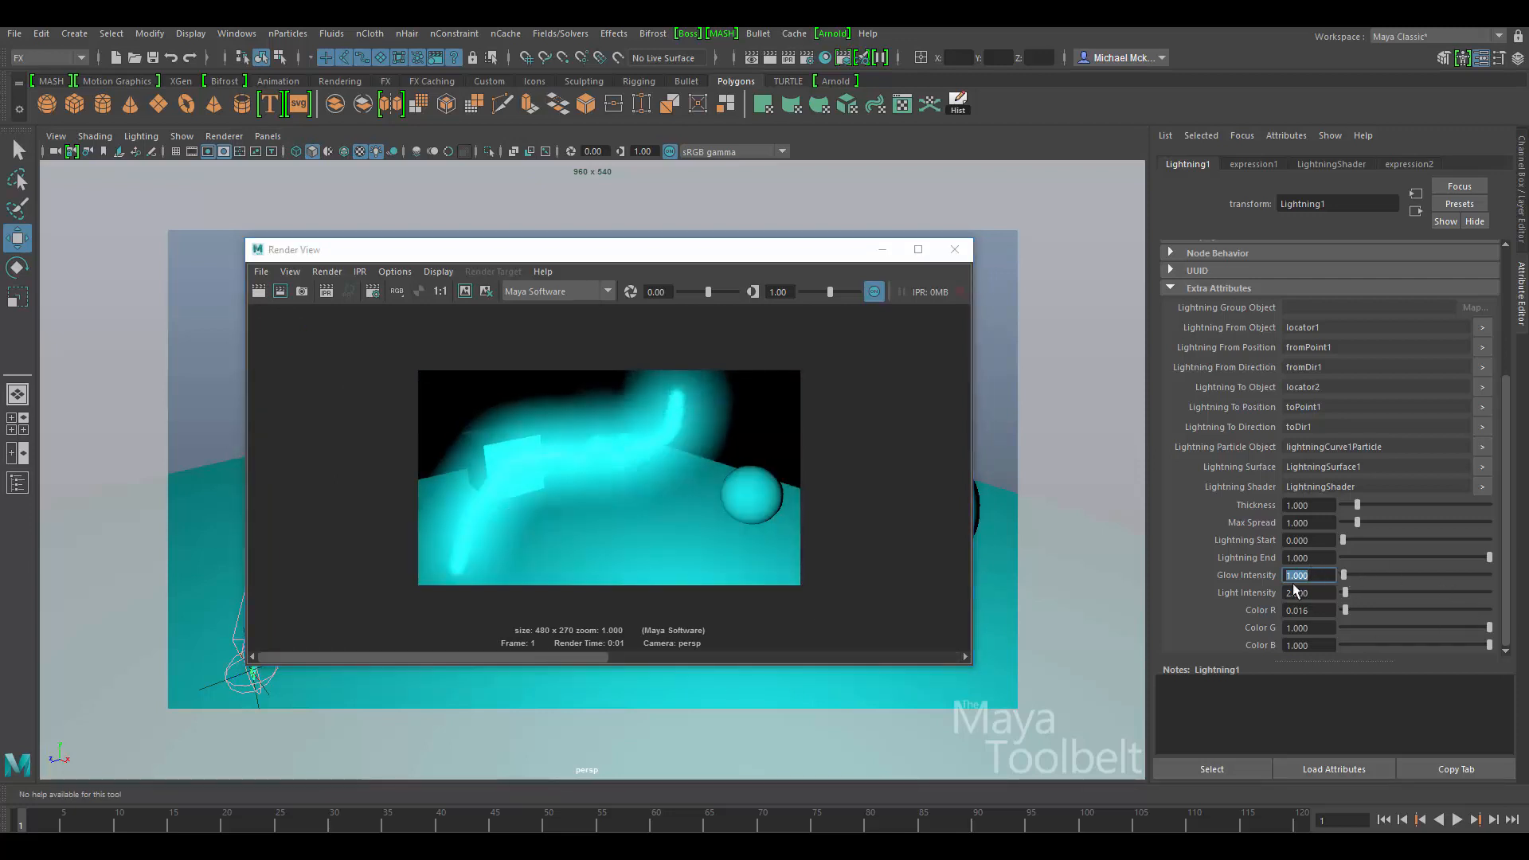
{"action": "type", "text": "0.5"}
{"action": "key", "text": "Return"}
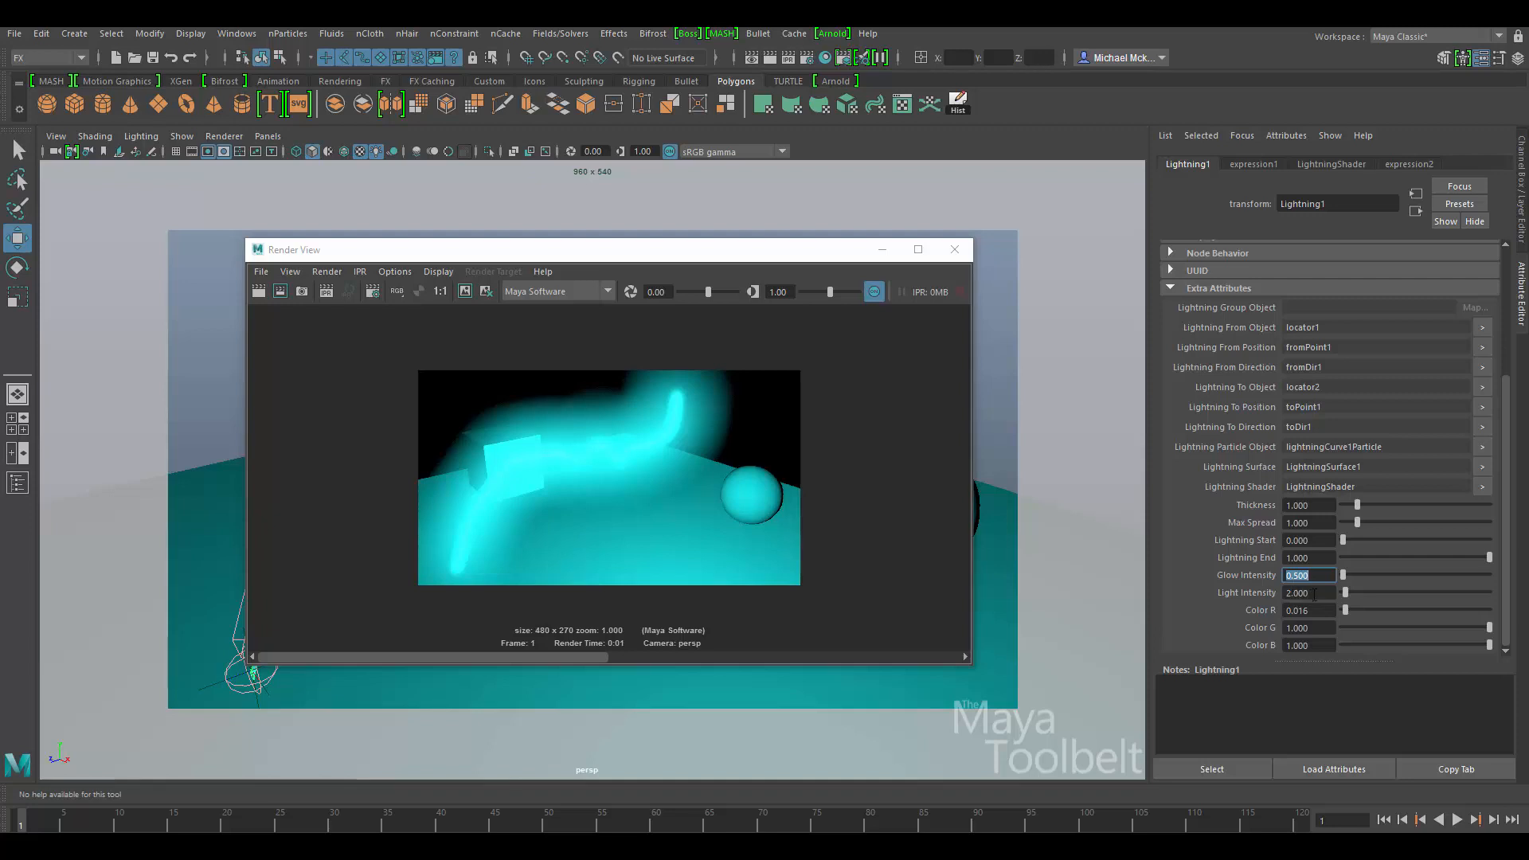
Step: Set the lightning's Light Intensity to 1 and render the scene again
{"action": "left_click", "coordinate": [1313, 593]}
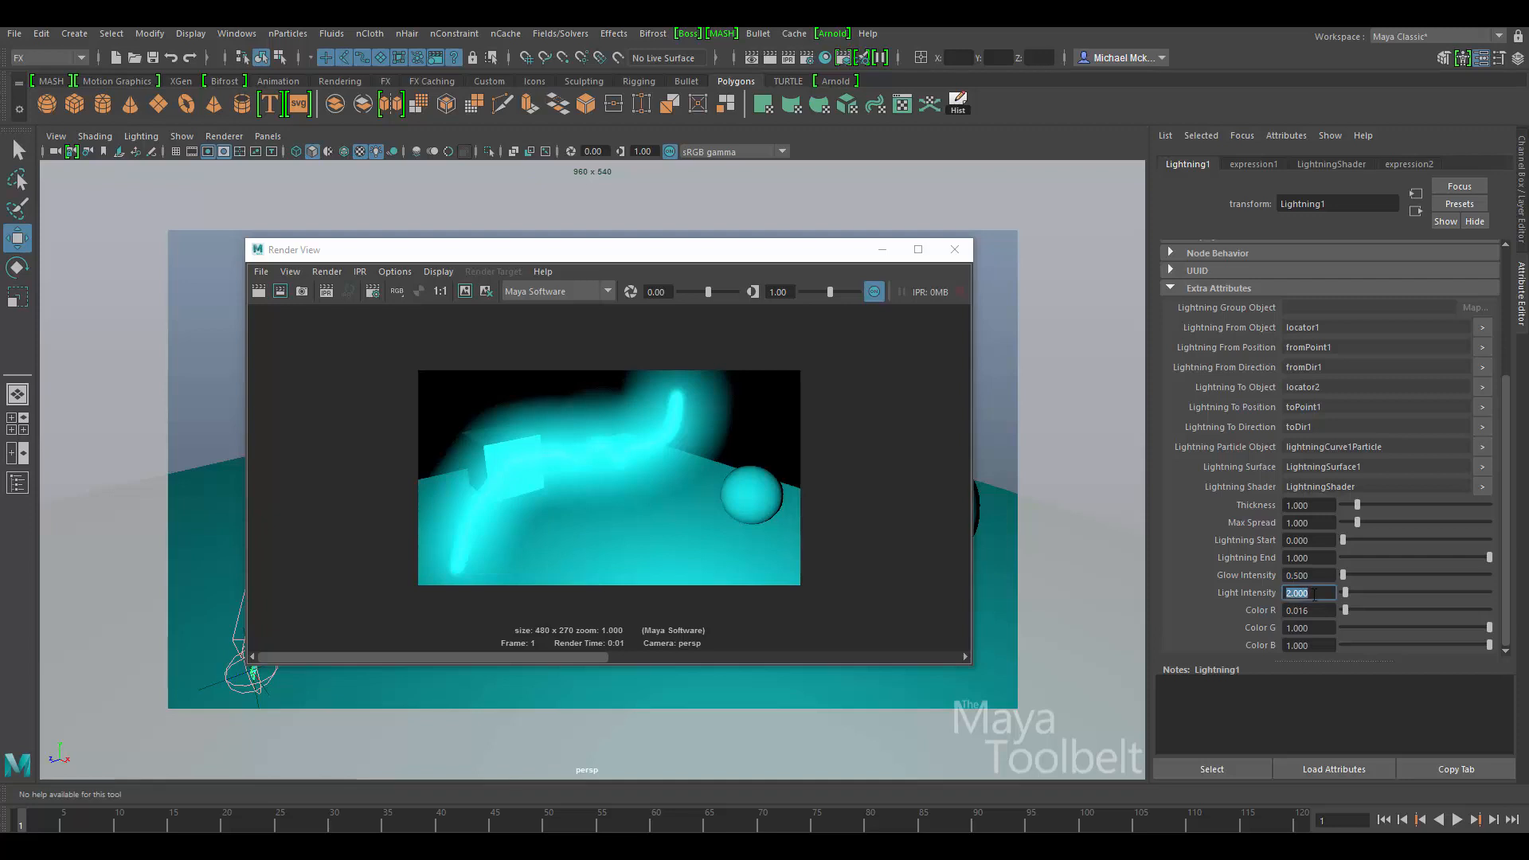
{"action": "type", "text": "1"}
{"action": "key", "text": "Return"}
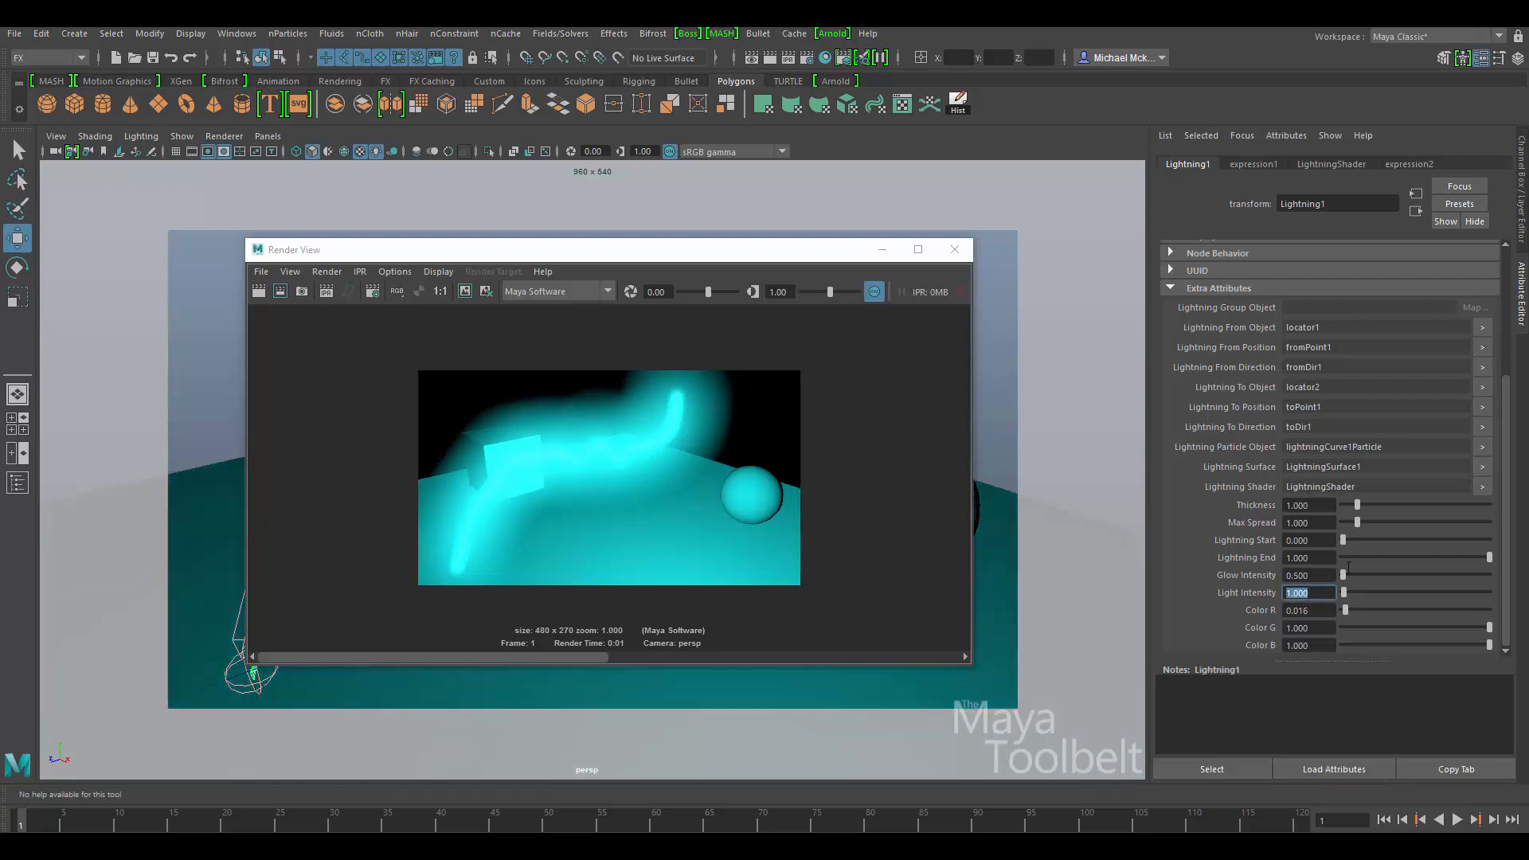
{"action": "left_click", "coordinate": [260, 290]}
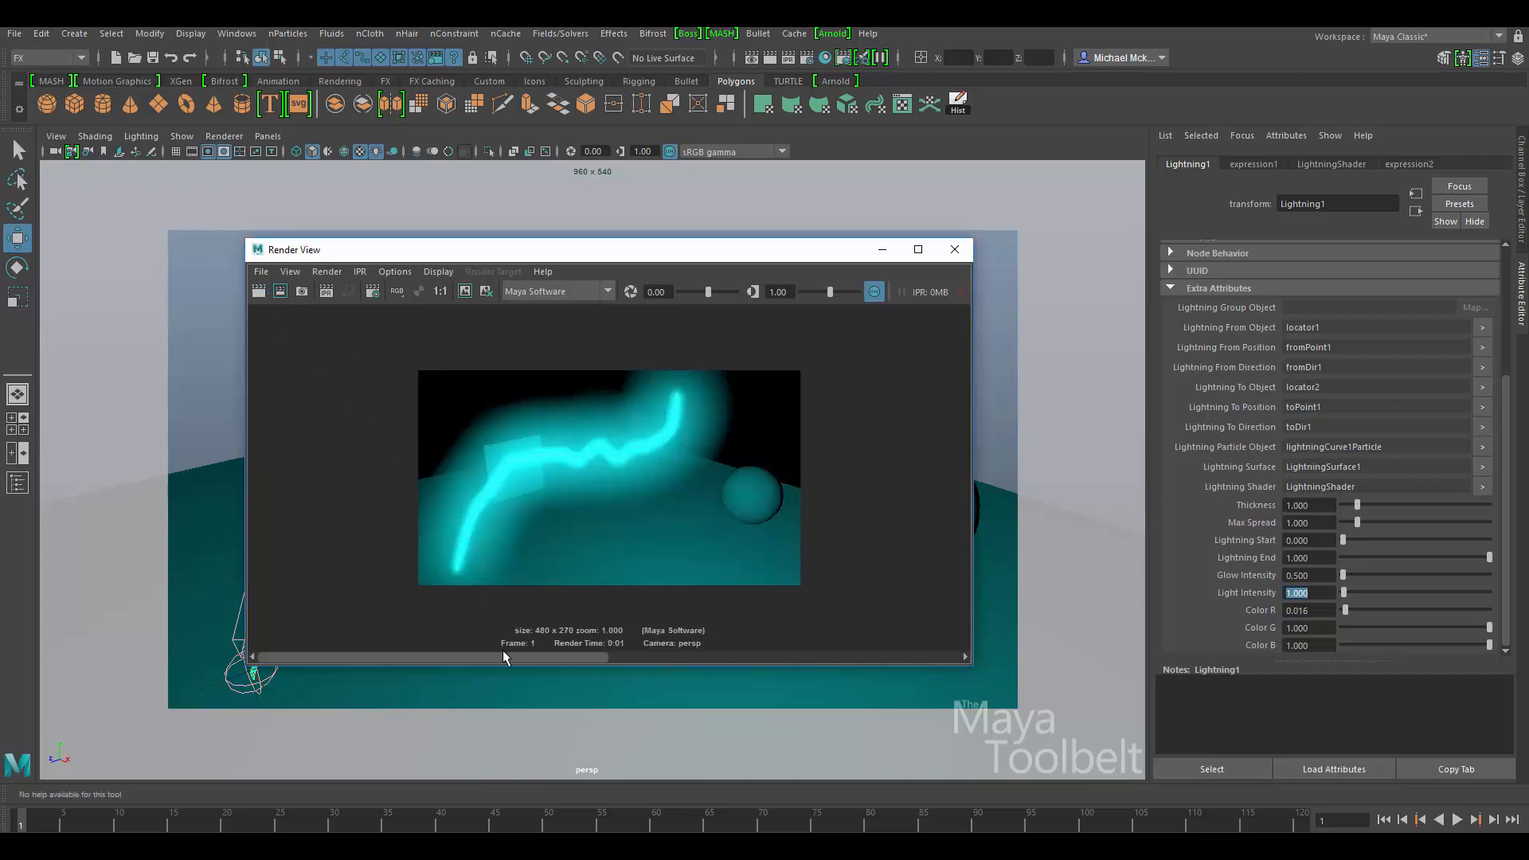
{"action": "left_click_drag", "start_coordinate": [486, 657], "coordinate": [538, 653]}
Step: Raise the lightning's Lightning Start to about 0.593 and render the shortened bolt
{"action": "left_click_drag", "start_coordinate": [824, 253], "coordinate": [927, 532]}
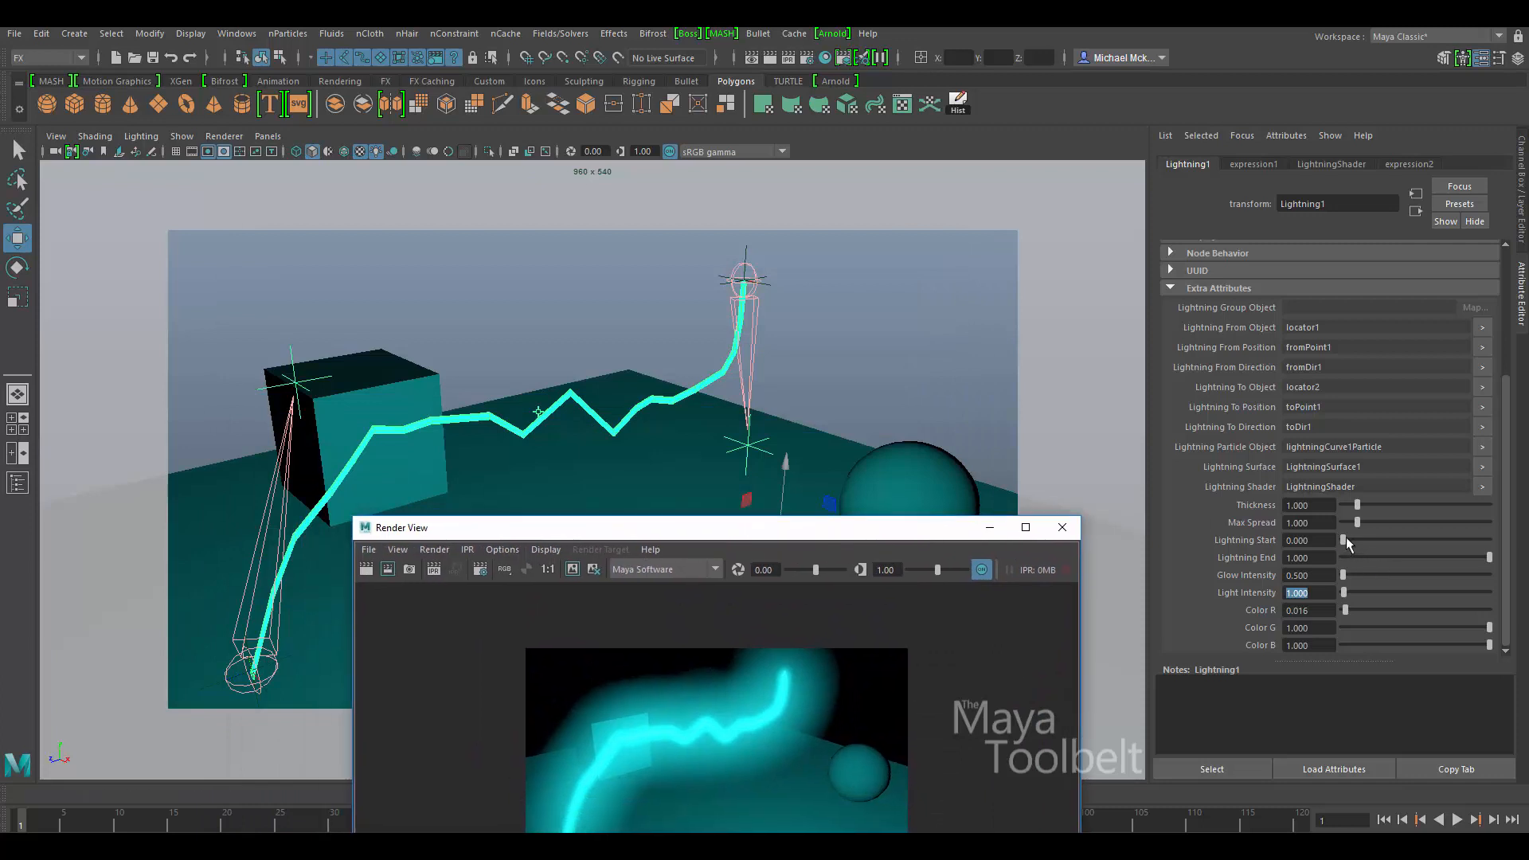
{"action": "left_click_drag", "start_coordinate": [1344, 540], "coordinate": [1427, 551]}
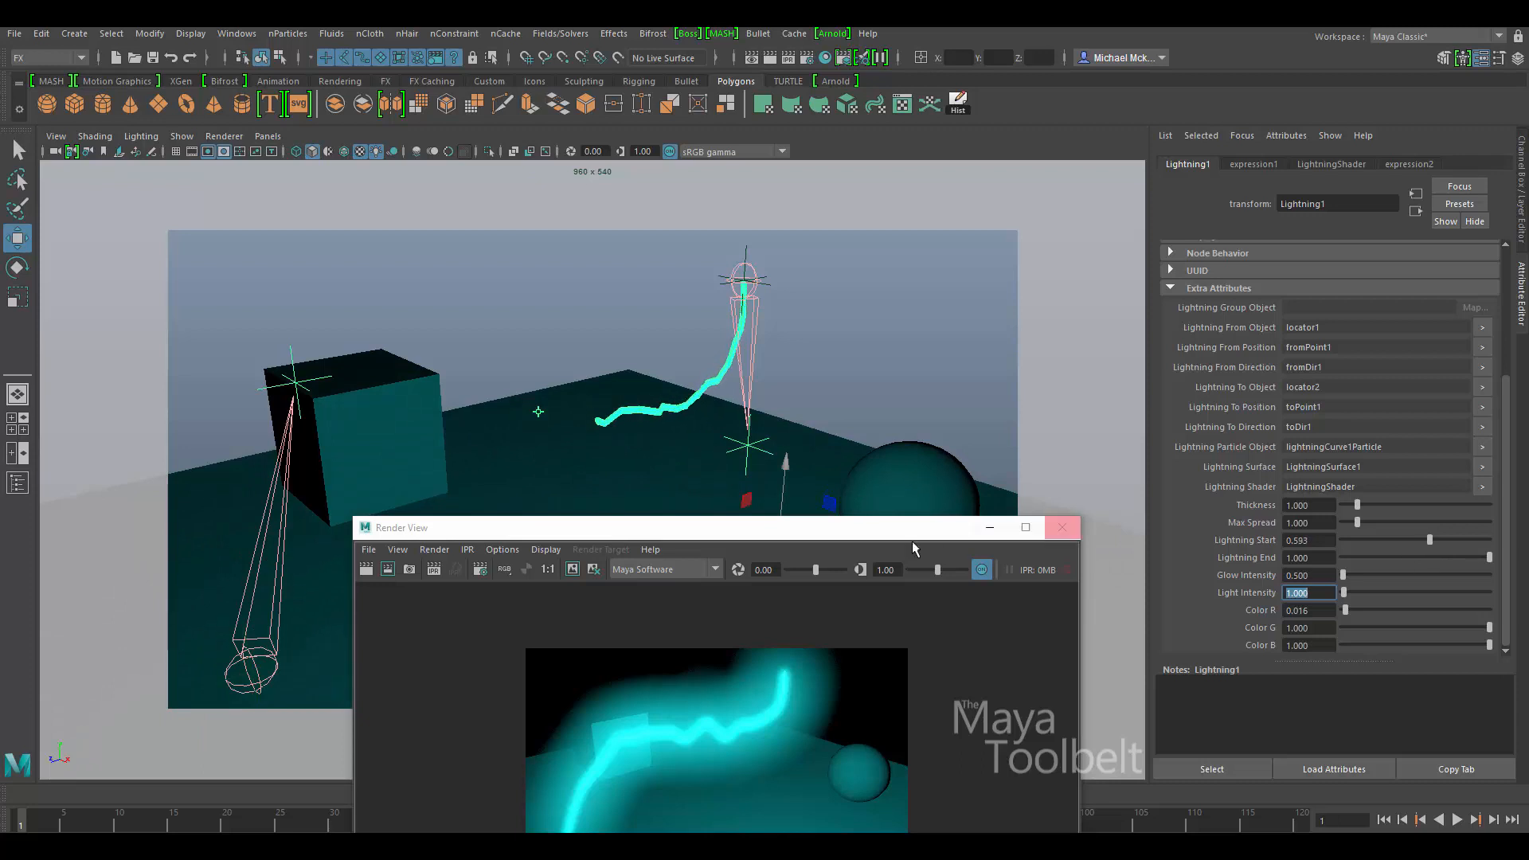
{"action": "left_click_drag", "start_coordinate": [890, 531], "coordinate": [855, 206]}
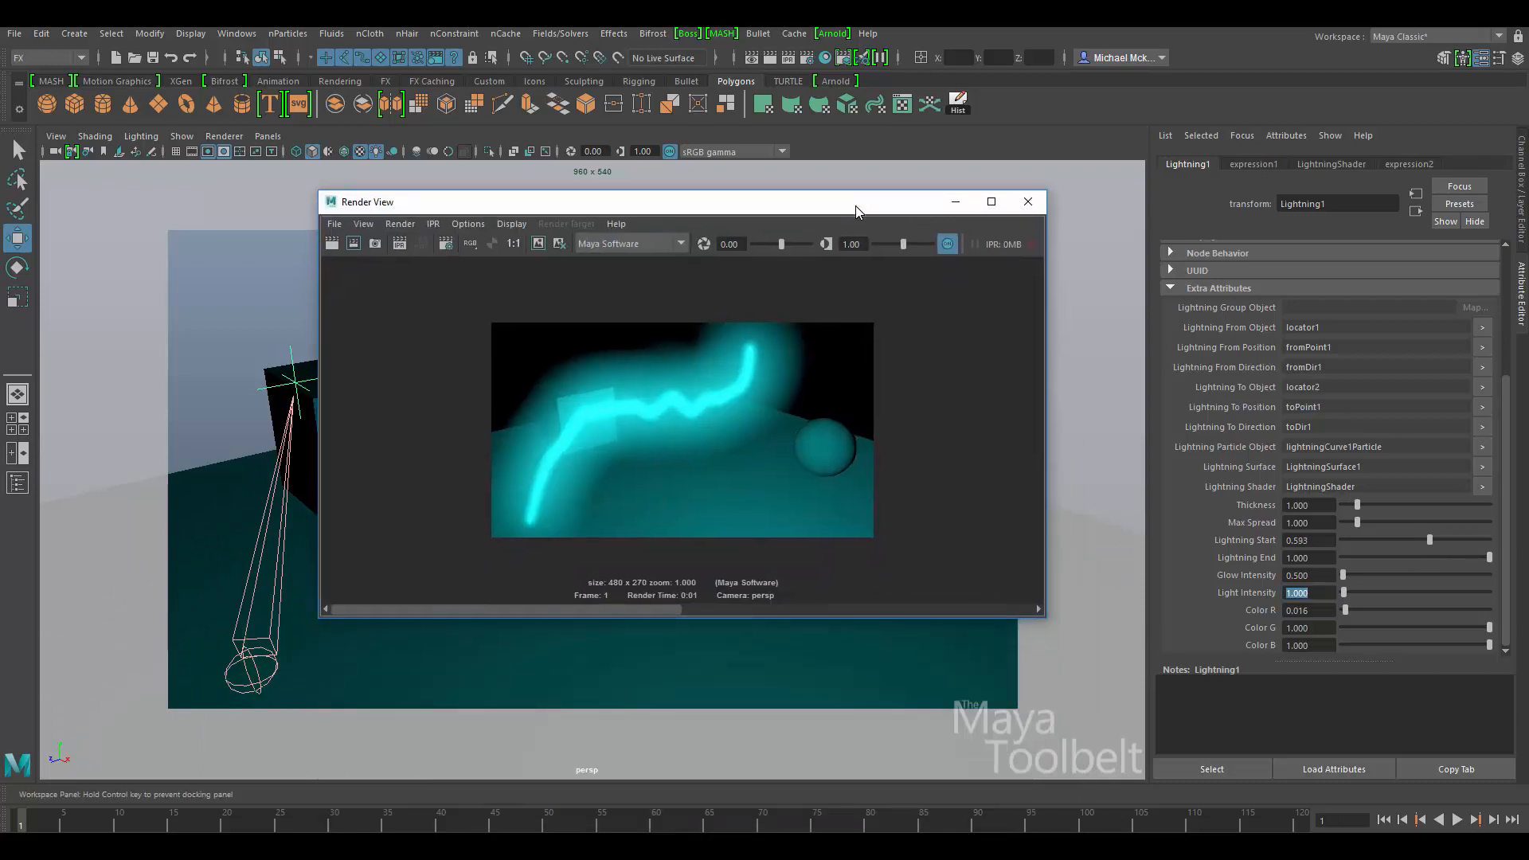
{"action": "left_click", "coordinate": [332, 243]}
{"action": "left_click_drag", "start_coordinate": [653, 611], "coordinate": [762, 618]}
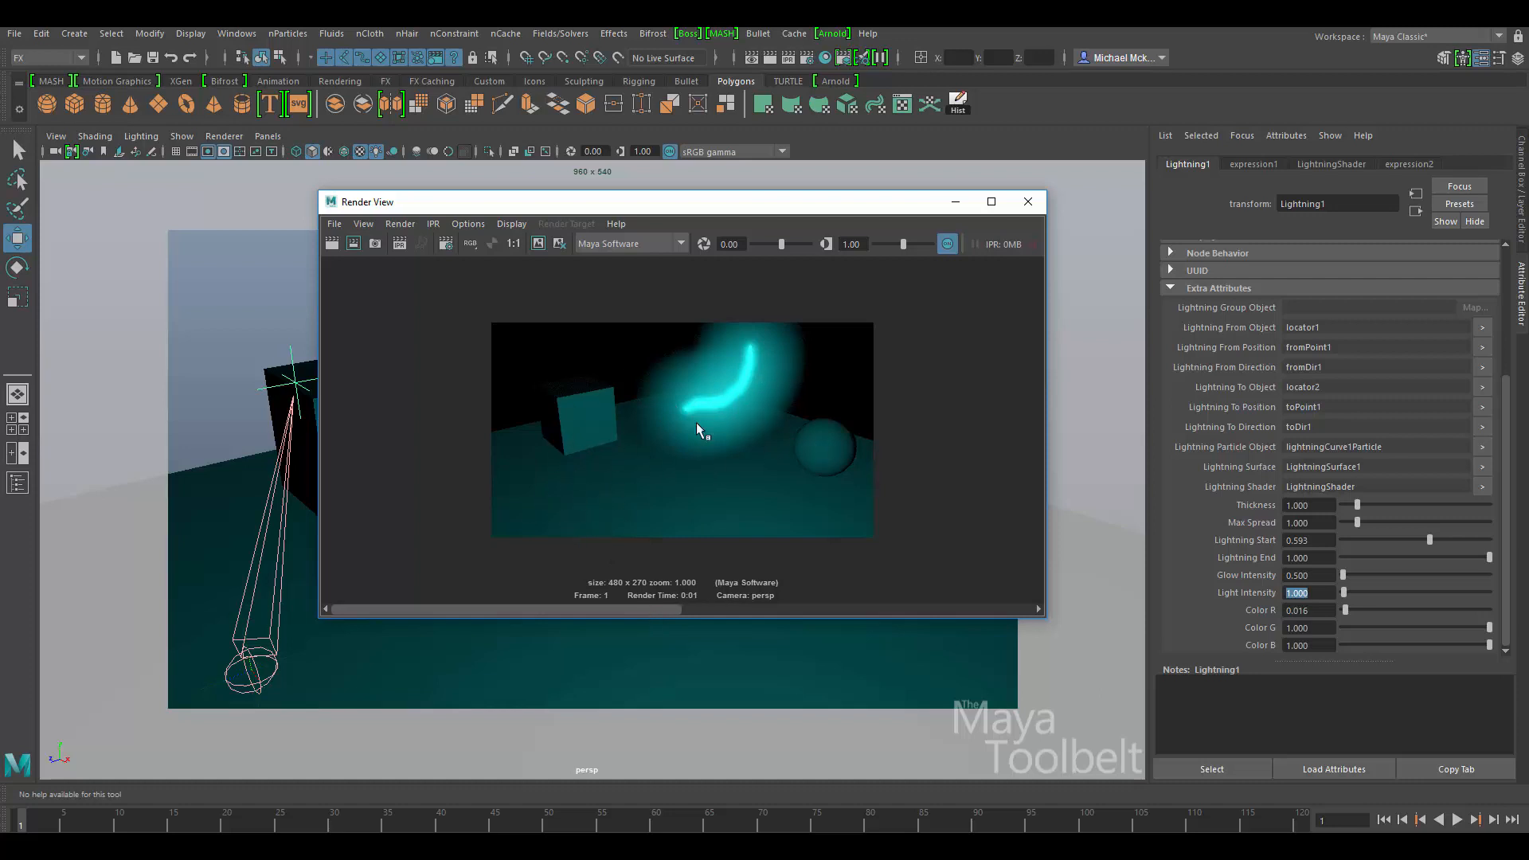
{"action": "mouse_move", "coordinate": [682, 610]}
{"action": "left_mouse_down"}
{"action": "mouse_move", "coordinate": [660, 610]}
{"action": "mouse_move", "coordinate": [897, 612]}
{"action": "mouse_move", "coordinate": [654, 610]}
{"action": "mouse_move", "coordinate": [830, 620]}
{"action": "mouse_move", "coordinate": [696, 624]}
{"action": "left_mouse_up"}
Step: Minimize the Render View and switch the perspective camera's gate display to No Gate
{"action": "left_click", "coordinate": [956, 202]}
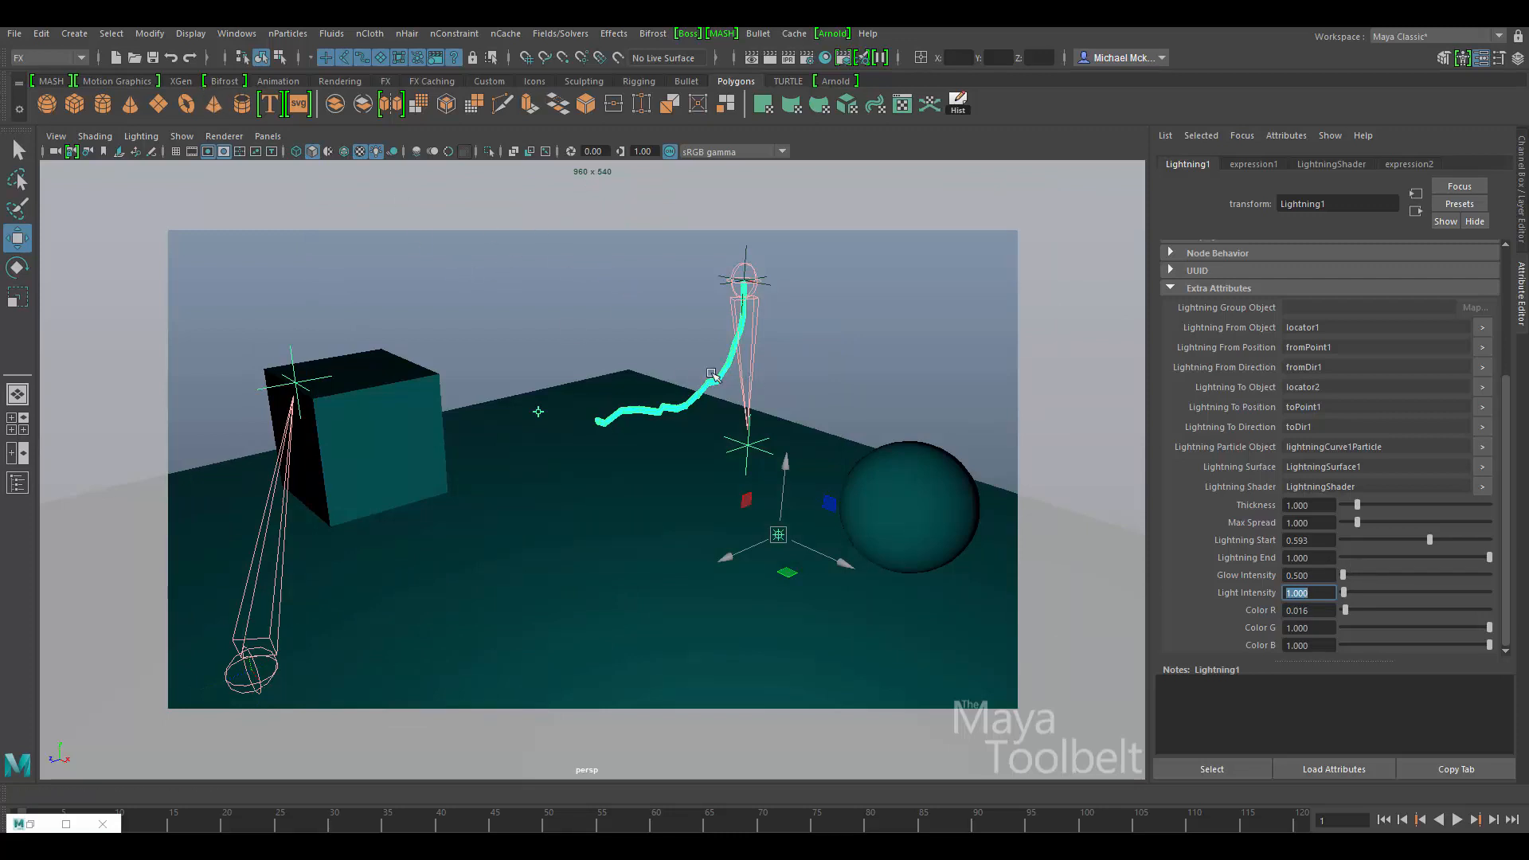
{"action": "left_click", "coordinate": [56, 136]}
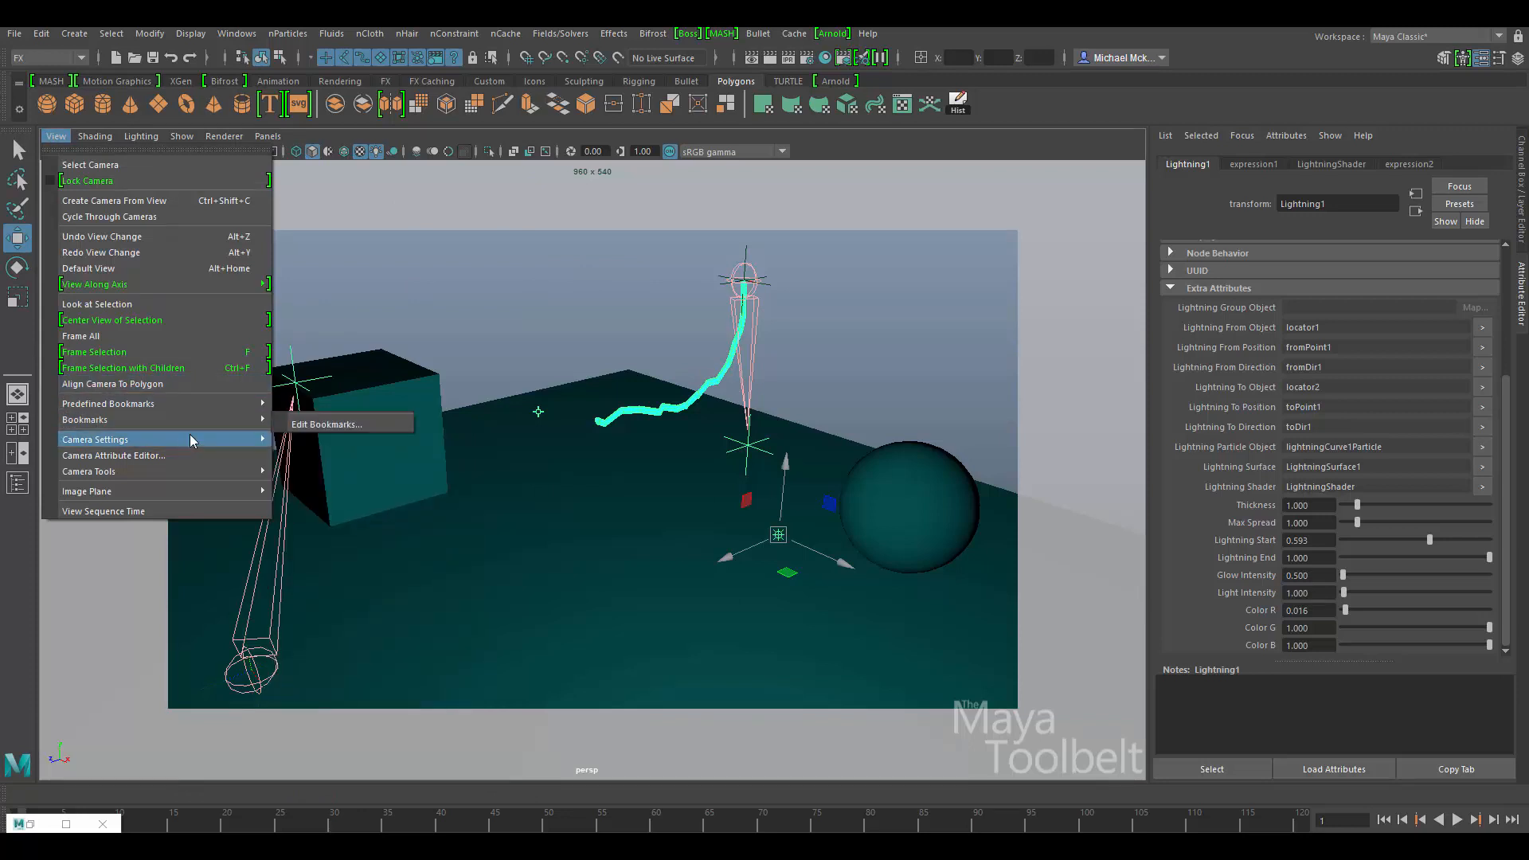
{"action": "mouse_move", "coordinate": [131, 447]}
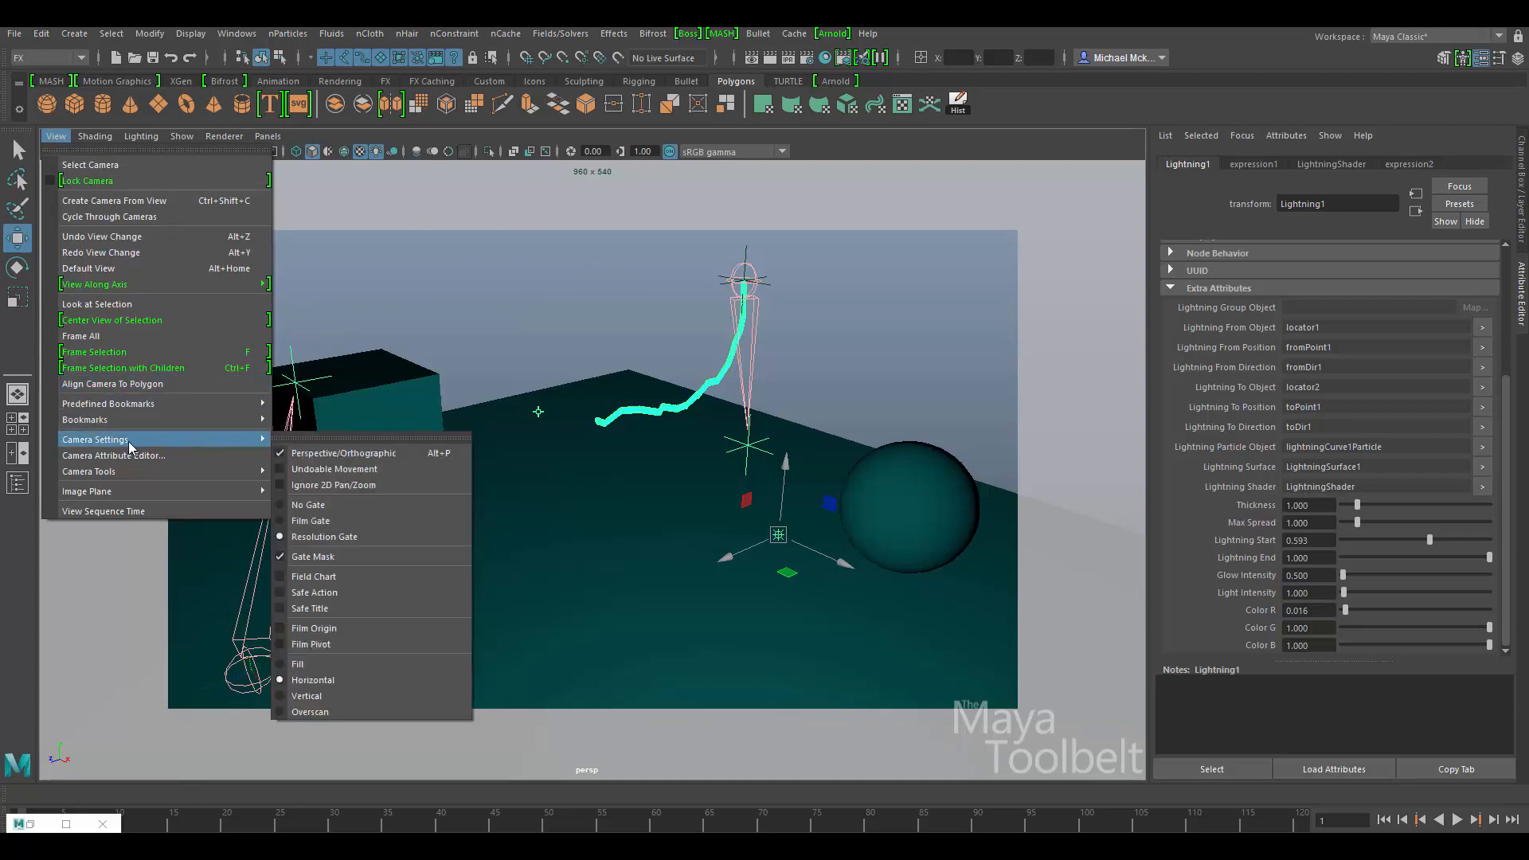
{"action": "left_click", "coordinate": [337, 505]}
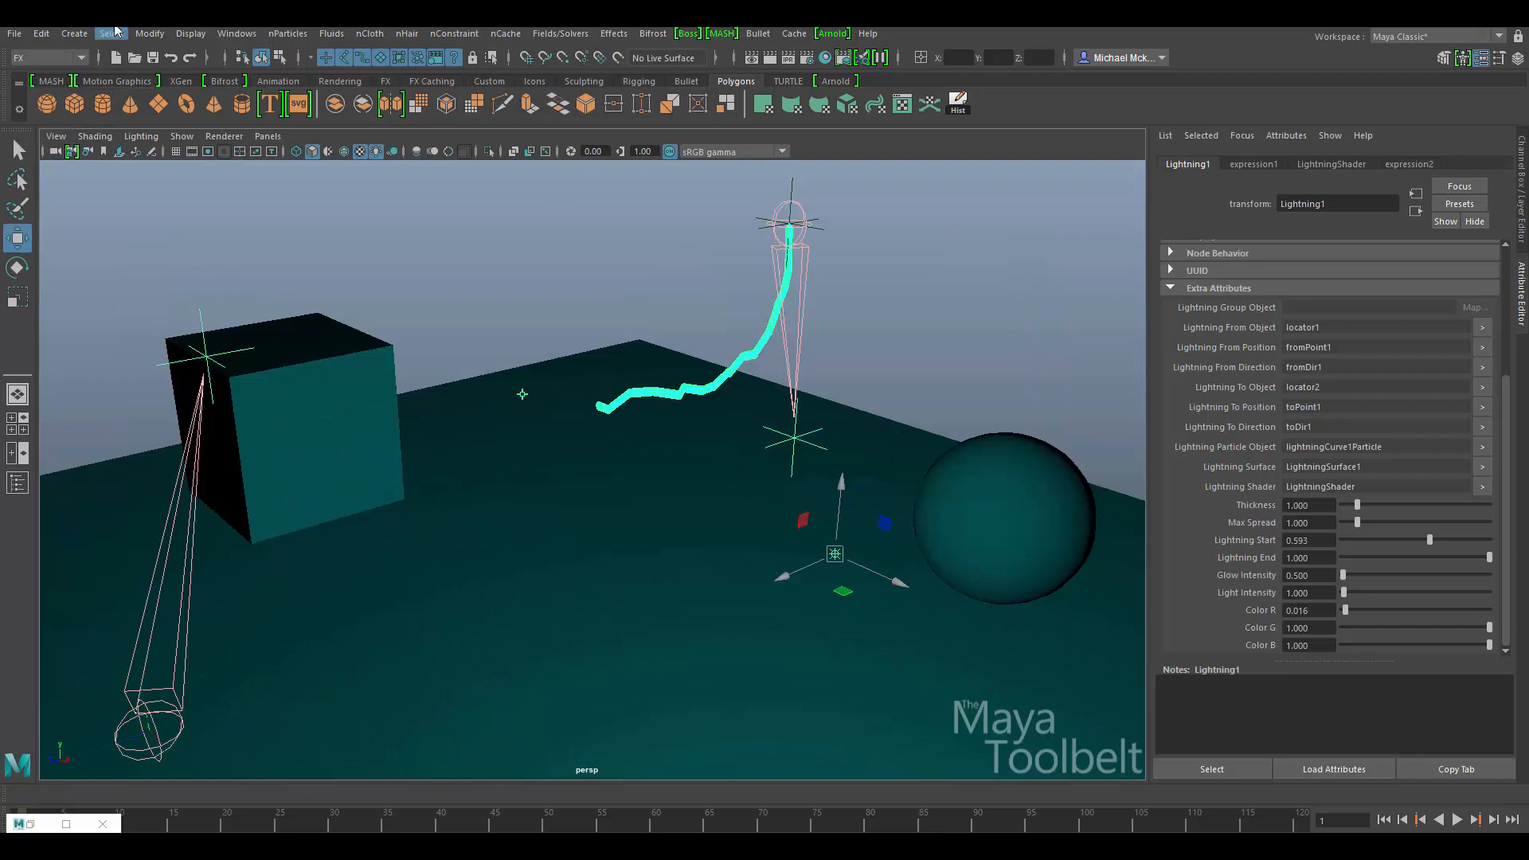
Step: Start a new scene without saving the current one and show the Channel Box instead of the Attribute Editor
{"action": "left_click", "coordinate": [23, 34]}
{"action": "left_click", "coordinate": [46, 64]}
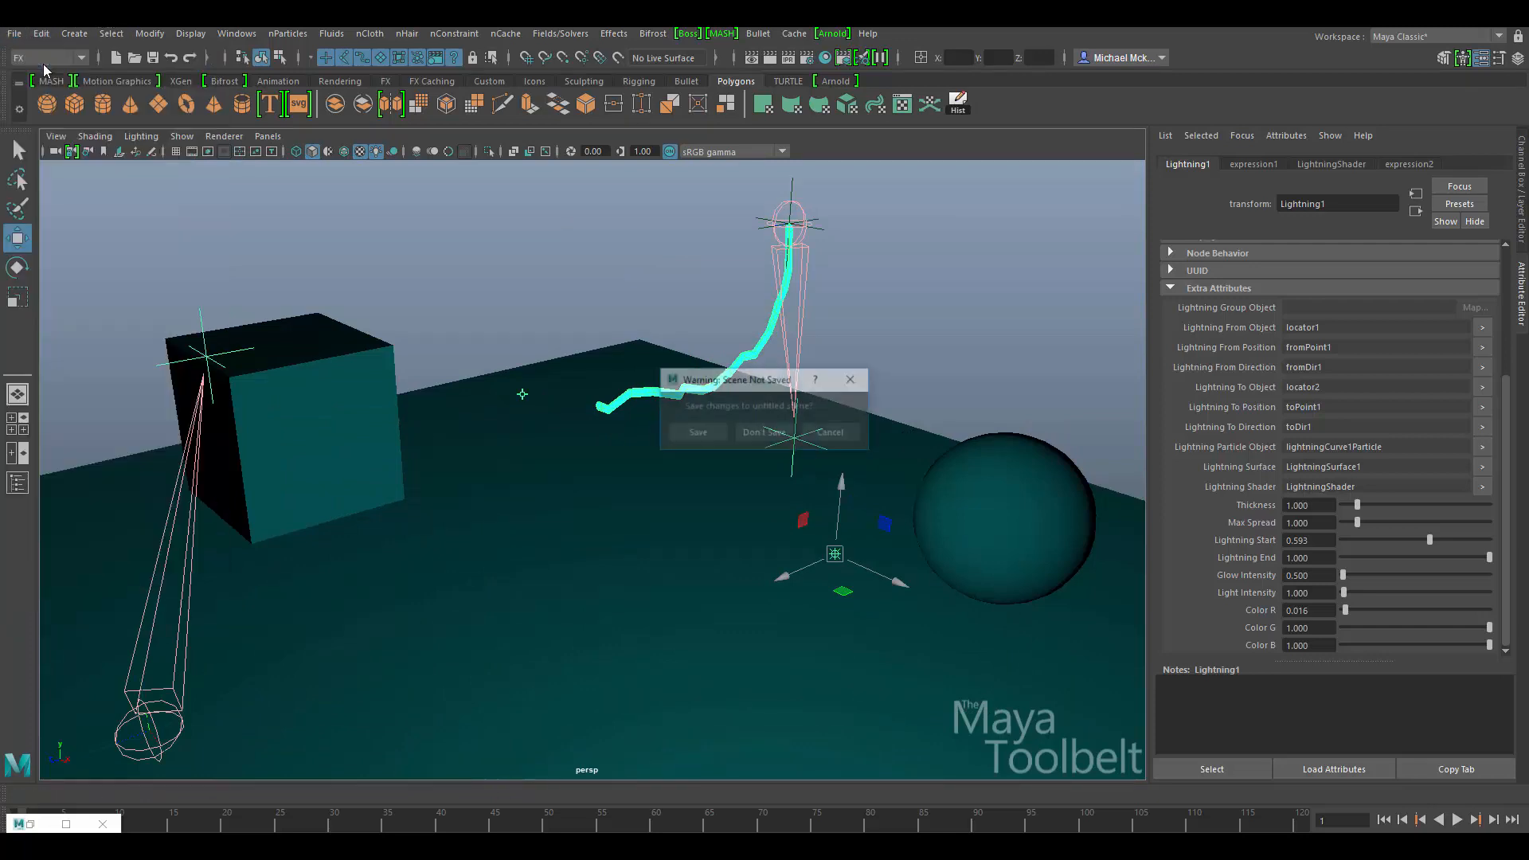
{"action": "left_click", "coordinate": [786, 434]}
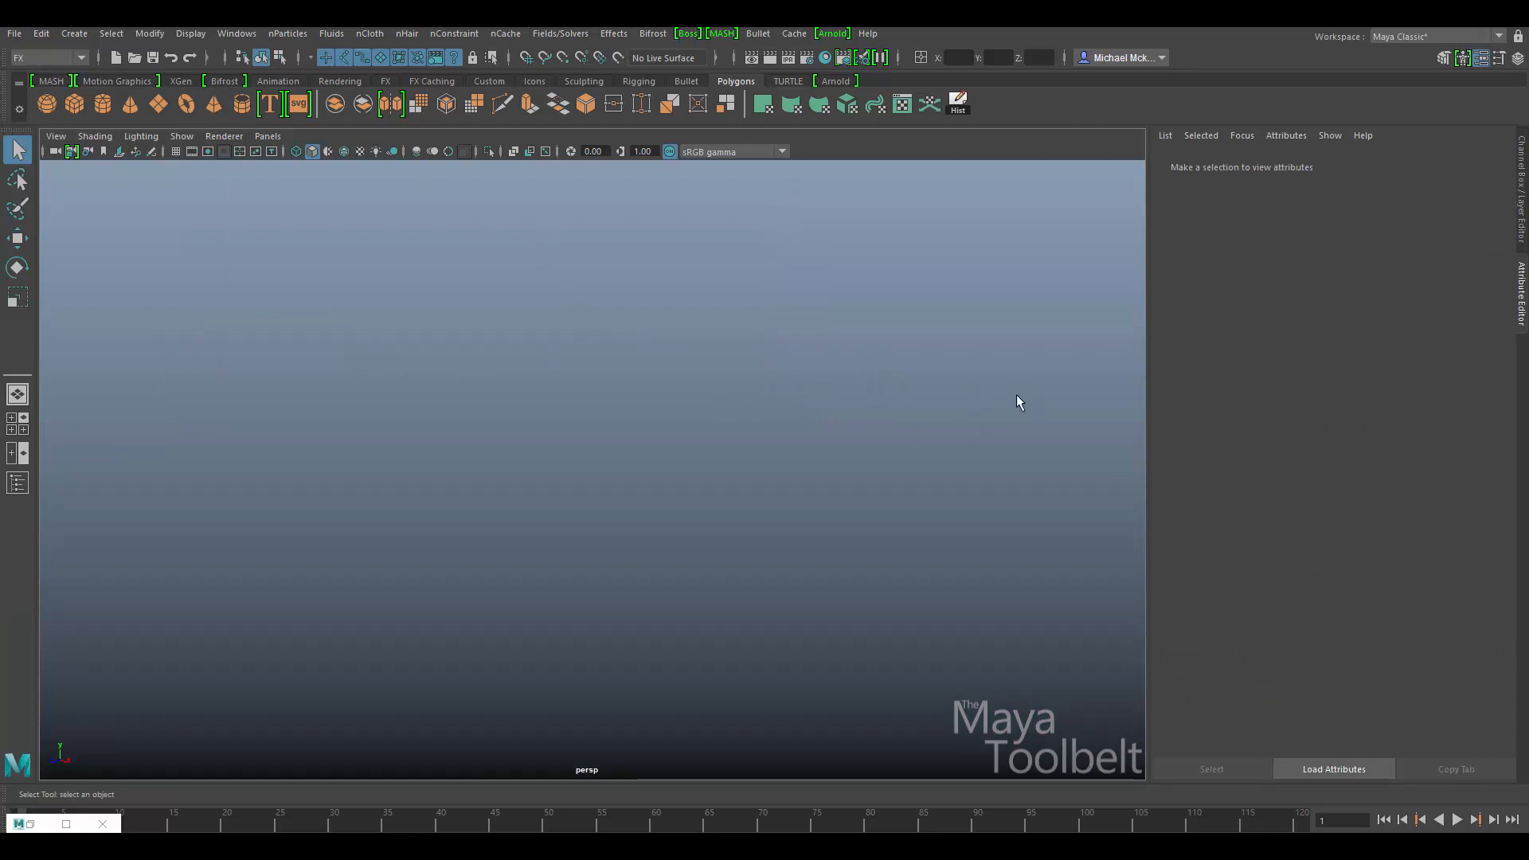
{"action": "key", "text": "ctrl+a"}
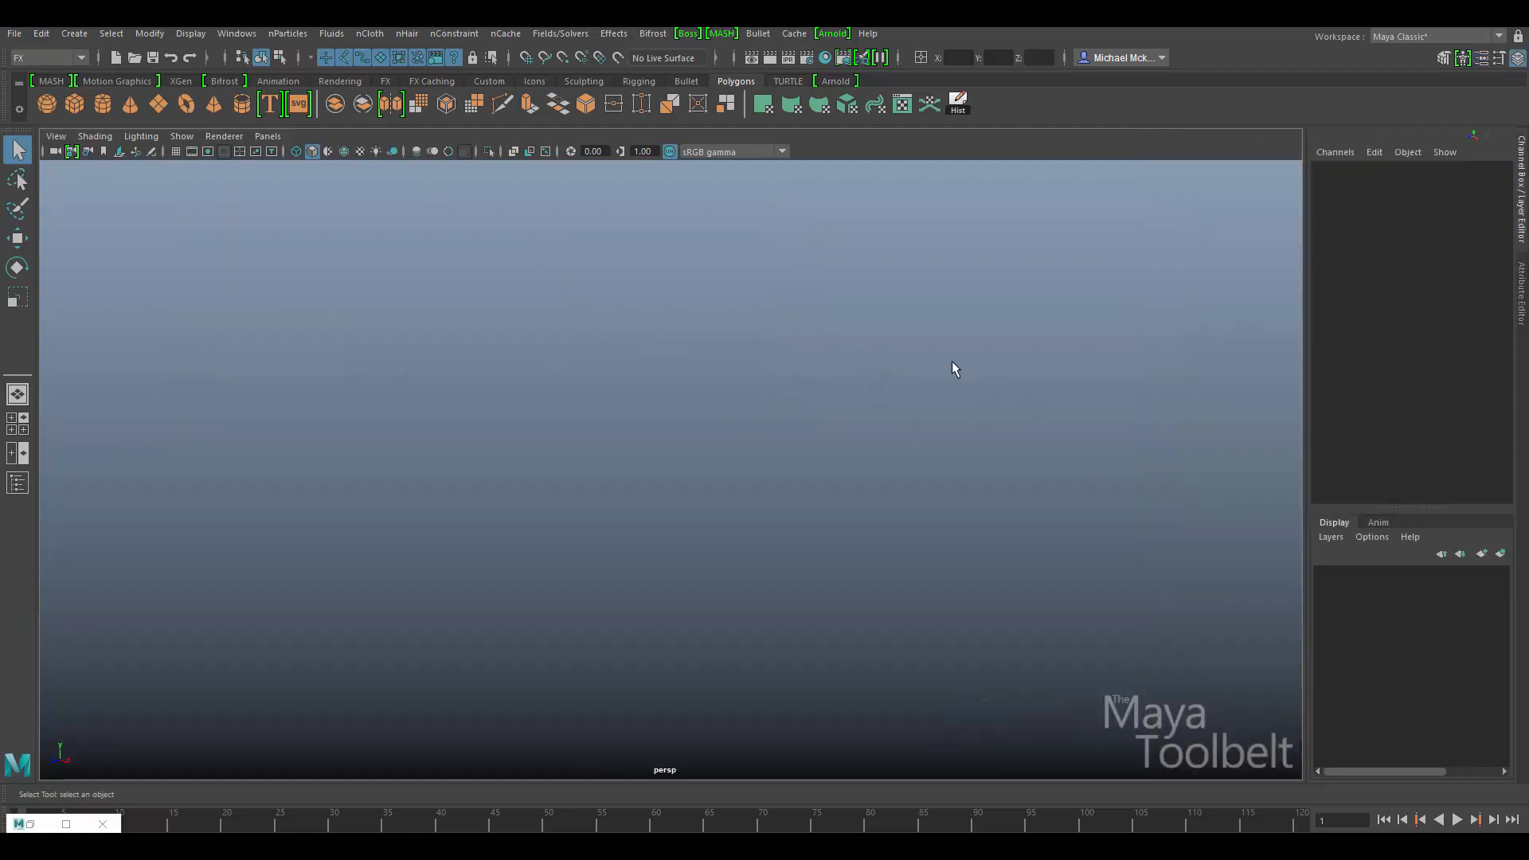
Step: Create a locator at the origin, duplicate it and move the copy to about X 1.524, Z -12.154
{"action": "left_click", "coordinate": [75, 36]}
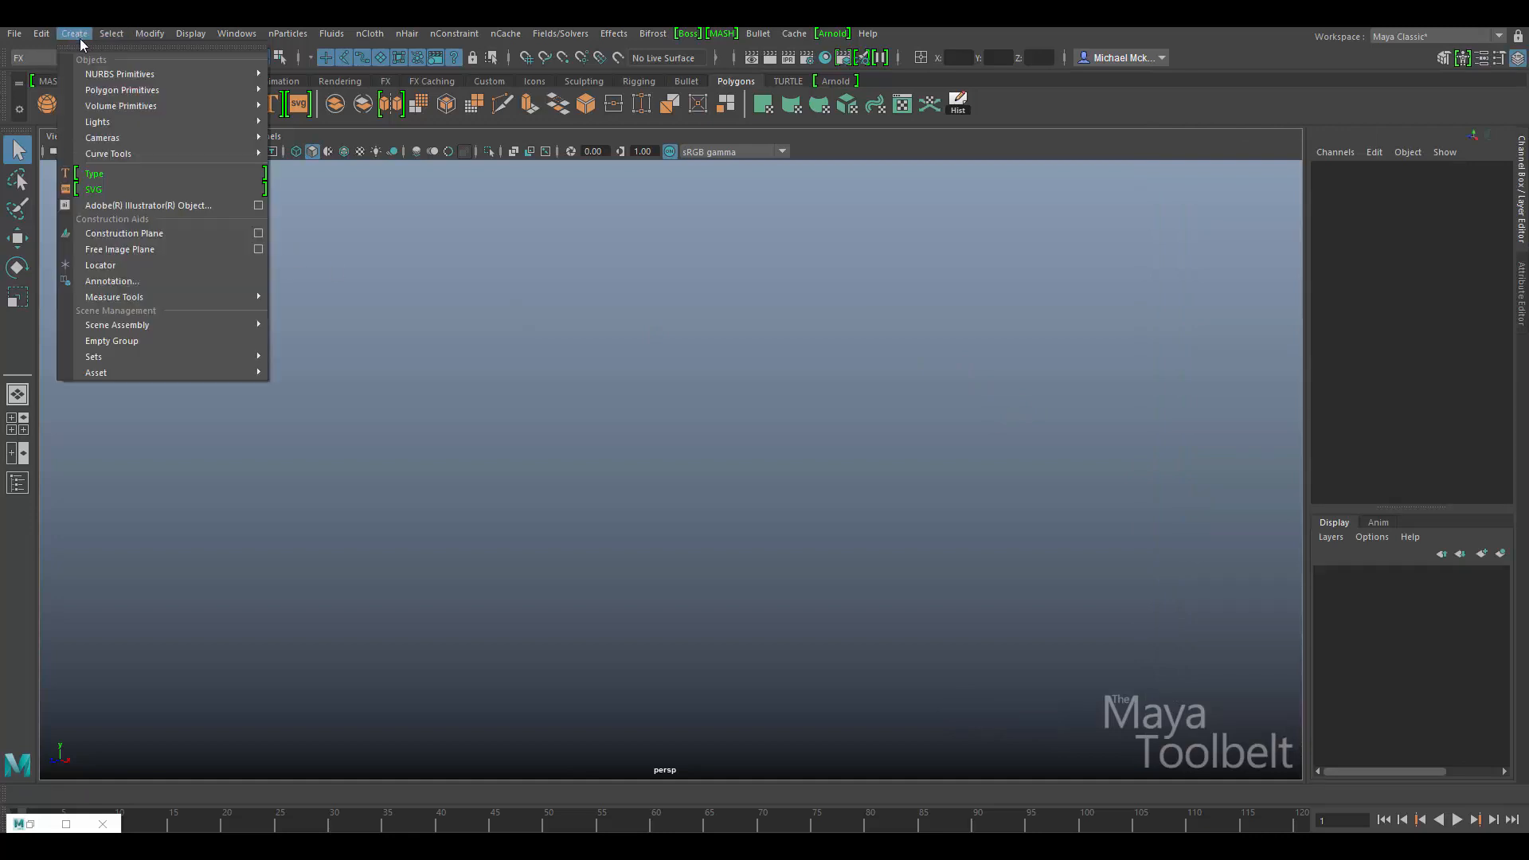
{"action": "left_click", "coordinate": [98, 267]}
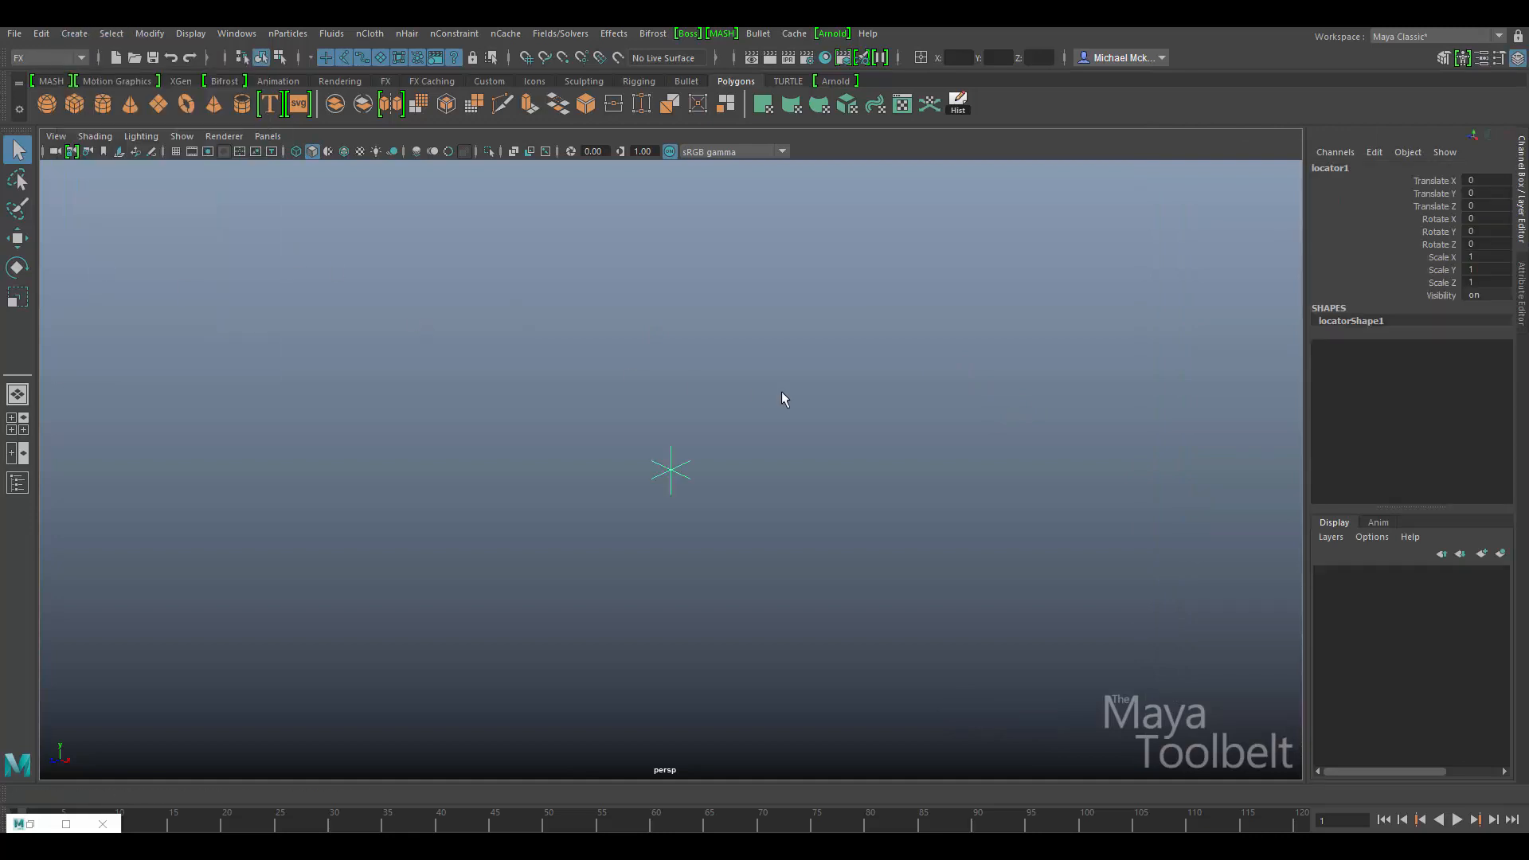
{"action": "key", "text": "w"}
{"action": "middle_click_drag", "start_coordinate": [845, 489], "coordinate": [695, 466], "text": "alt"}
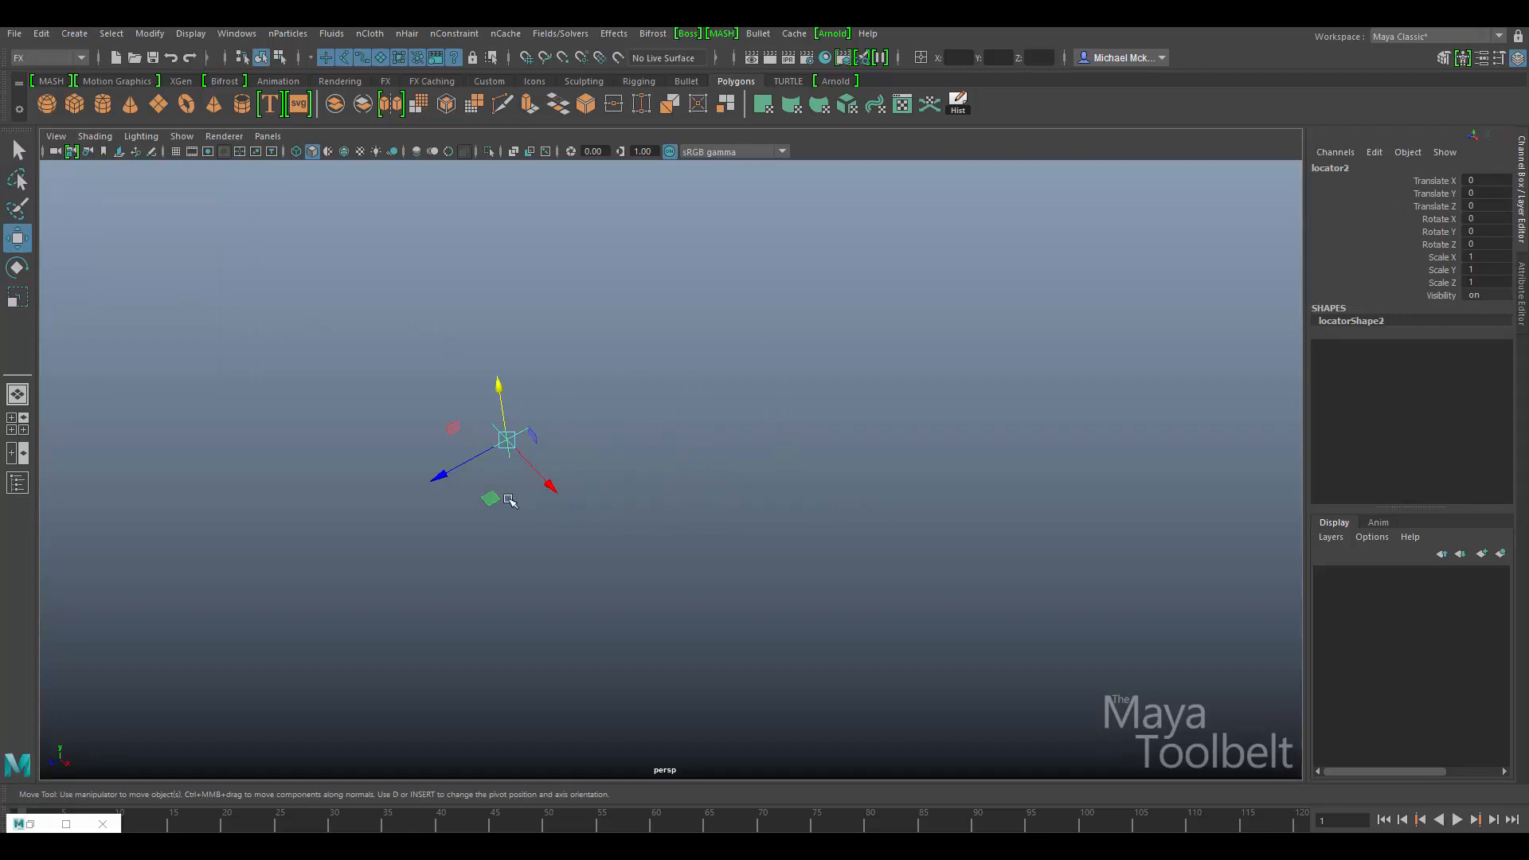
{"action": "key", "text": "ctrl+d"}
{"action": "left_click_drag", "start_coordinate": [490, 498], "coordinate": [783, 372]}
{"action": "left_click_drag", "start_coordinate": [899, 487], "coordinate": [842, 481], "text": "alt"}
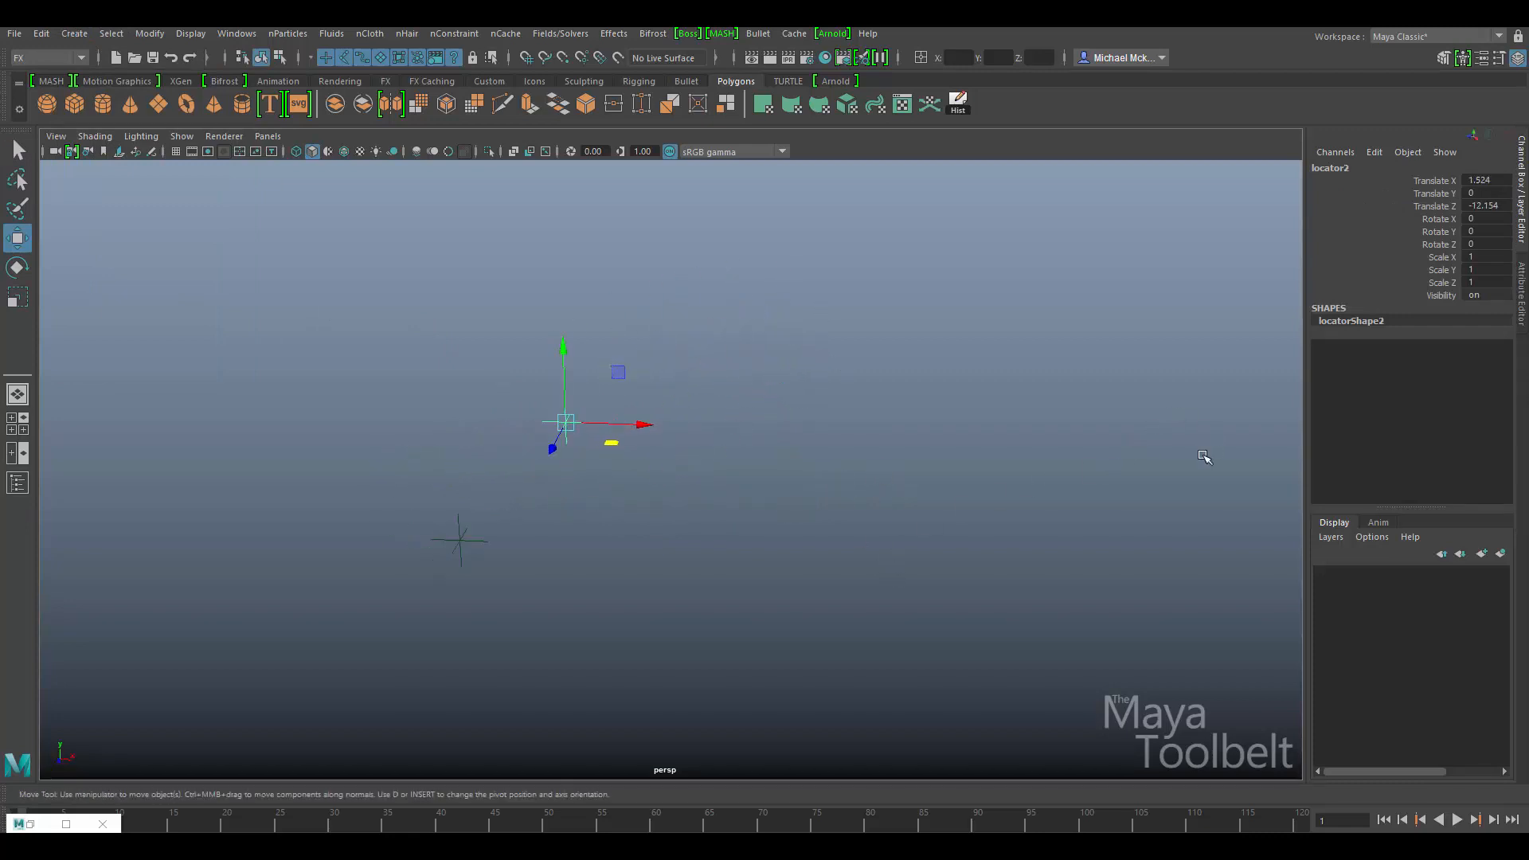
{"action": "left_click_drag", "start_coordinate": [1127, 505], "coordinate": [961, 514], "text": "alt"}
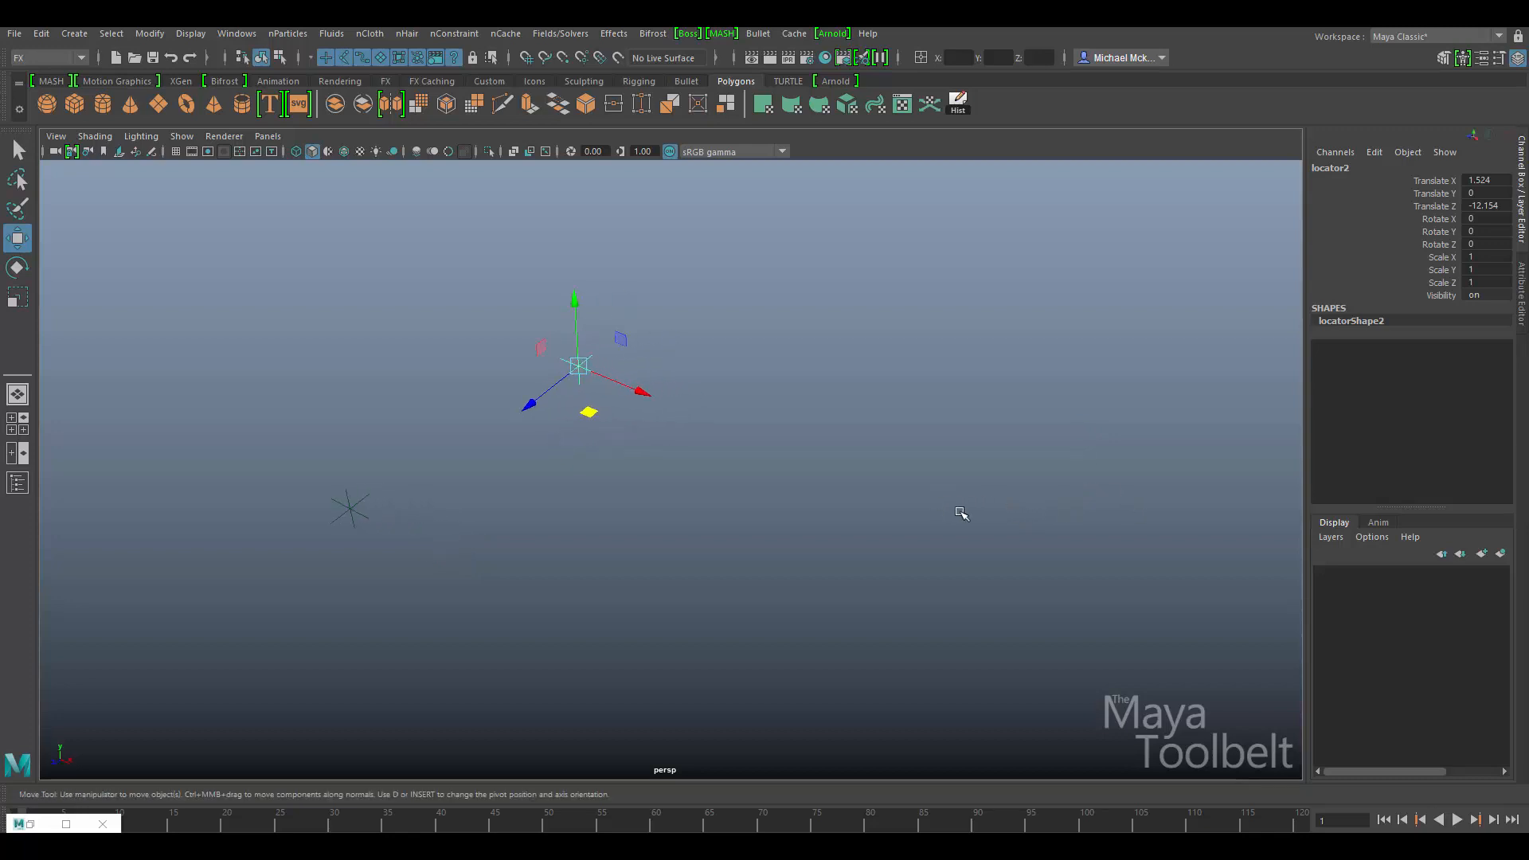
Step: Duplicate two more locators and arrange all four as a rough rectangle, about X 14.8, Z -14.9 and X 12.1, Z 0.8 for the new ones
{"action": "key", "text": "ctrl+d"}
{"action": "left_click_drag", "start_coordinate": [589, 412], "coordinate": [608, 731]}
{"action": "key", "text": "ctrl+d"}
{"action": "left_click_drag", "start_coordinate": [785, 585], "coordinate": [690, 566], "text": "alt"}
{"action": "left_click_drag", "start_coordinate": [666, 300], "coordinate": [741, 348]}
{"action": "left_click_drag", "start_coordinate": [687, 444], "coordinate": [691, 435], "text": "alt"}
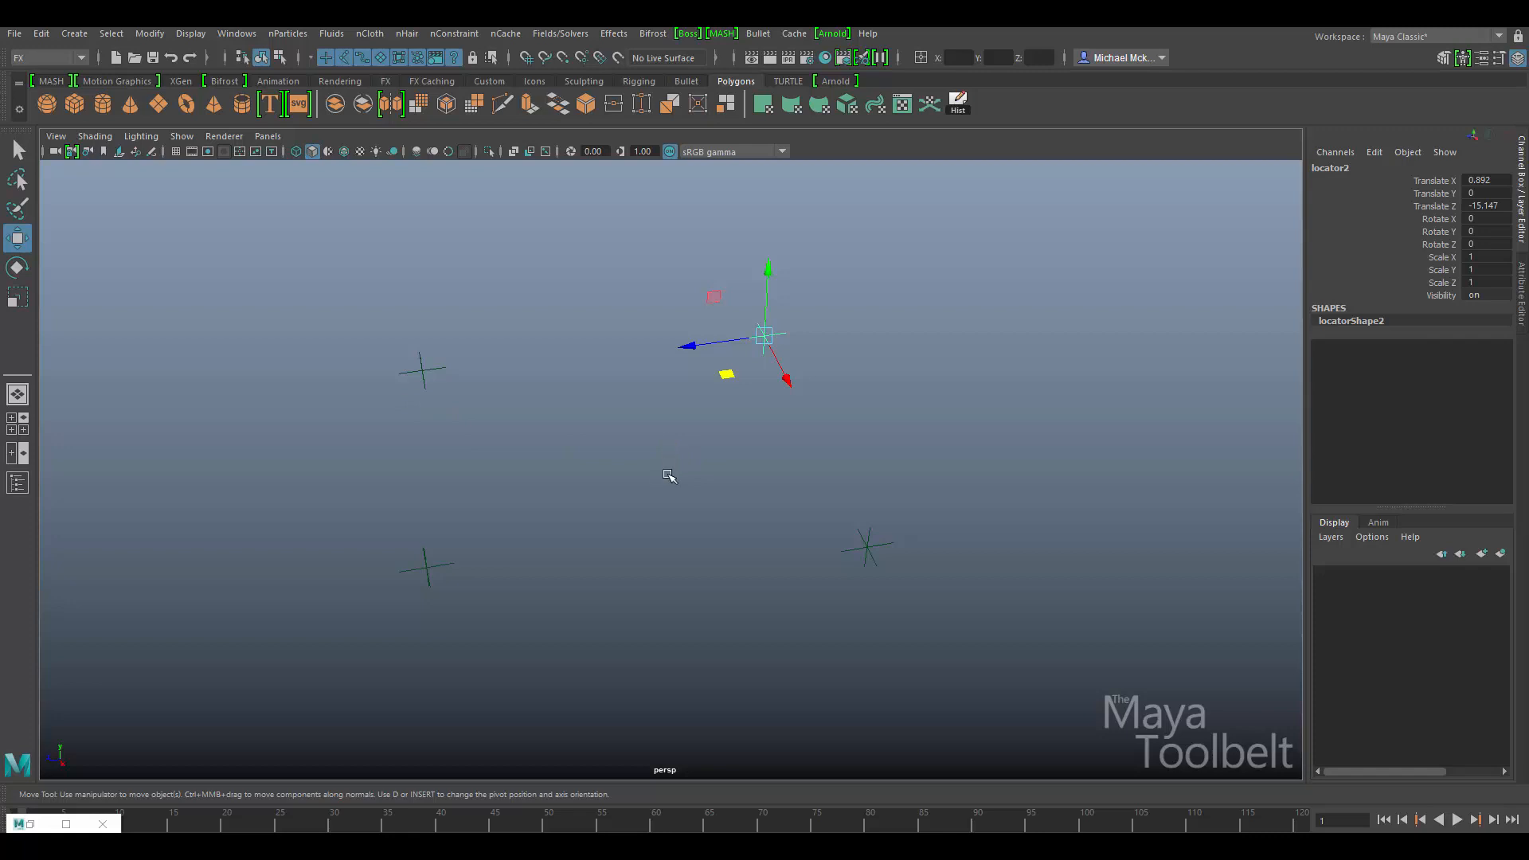
Step: Select the four locators one after another around the rectangle and create ungrouped lightning between them with the creation option All
{"action": "left_click", "coordinate": [462, 380]}
{"action": "left_click_drag", "start_coordinate": [372, 306], "coordinate": [509, 421]}
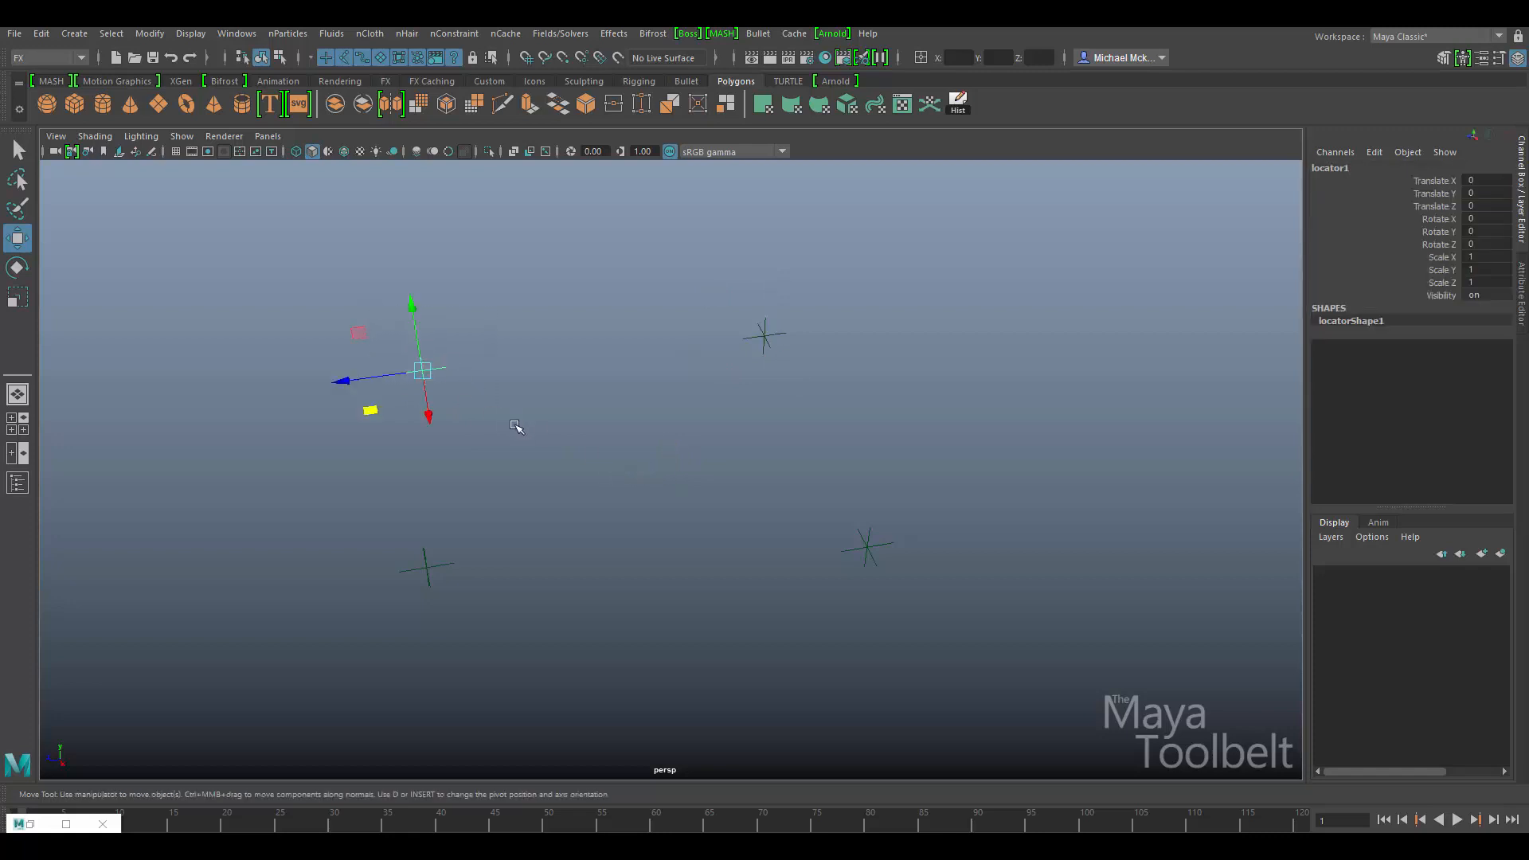
{"action": "left_click_drag", "start_coordinate": [668, 285], "coordinate": [892, 381], "text": "shift"}
{"action": "left_click_drag", "start_coordinate": [814, 488], "coordinate": [1052, 671], "text": "shift"}
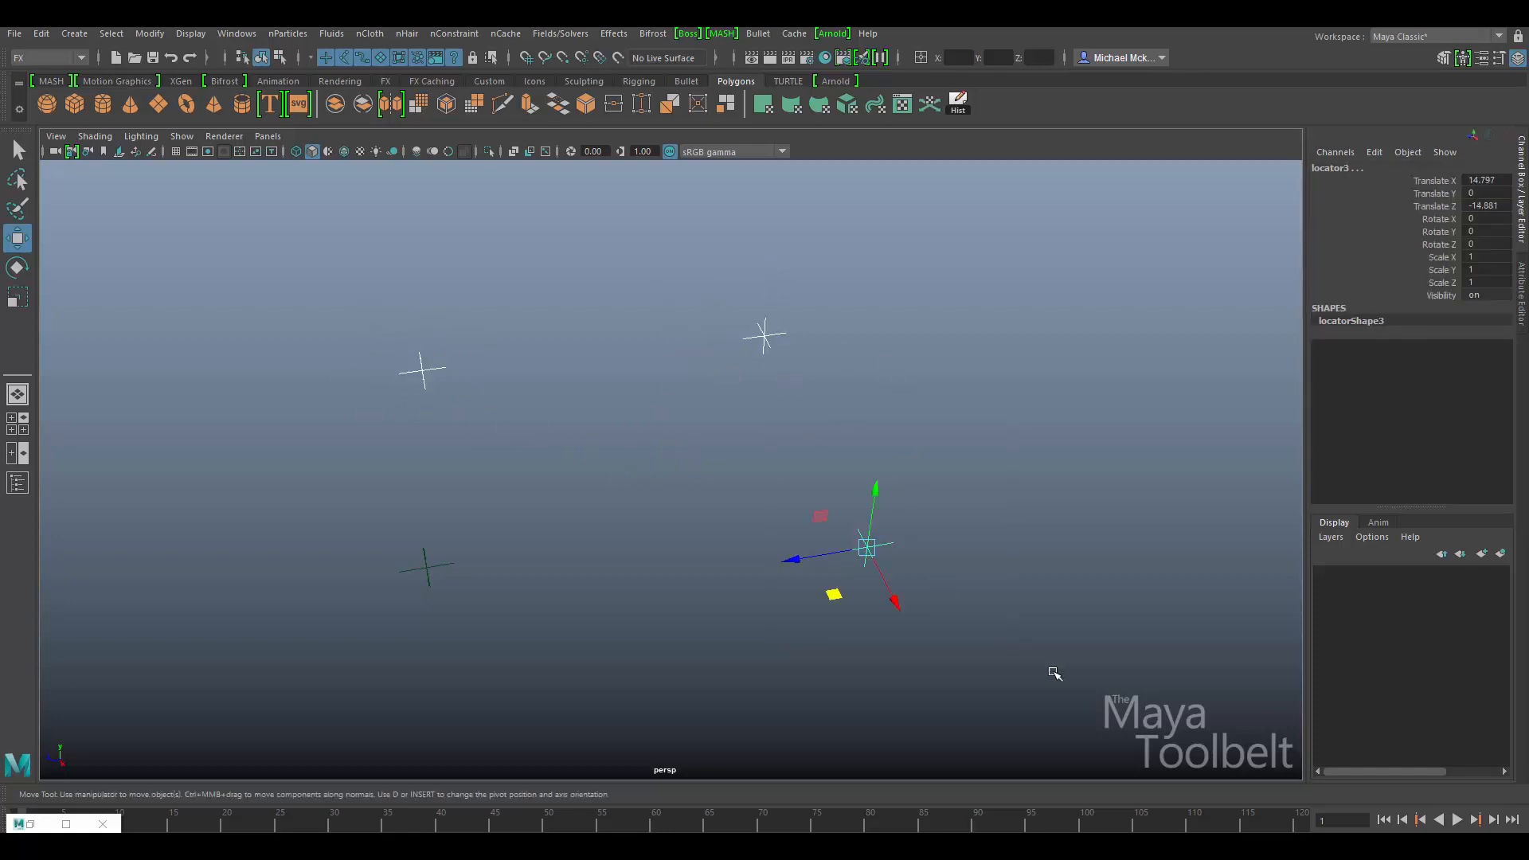
{"action": "left_click_drag", "start_coordinate": [567, 516], "coordinate": [371, 661], "text": "shift"}
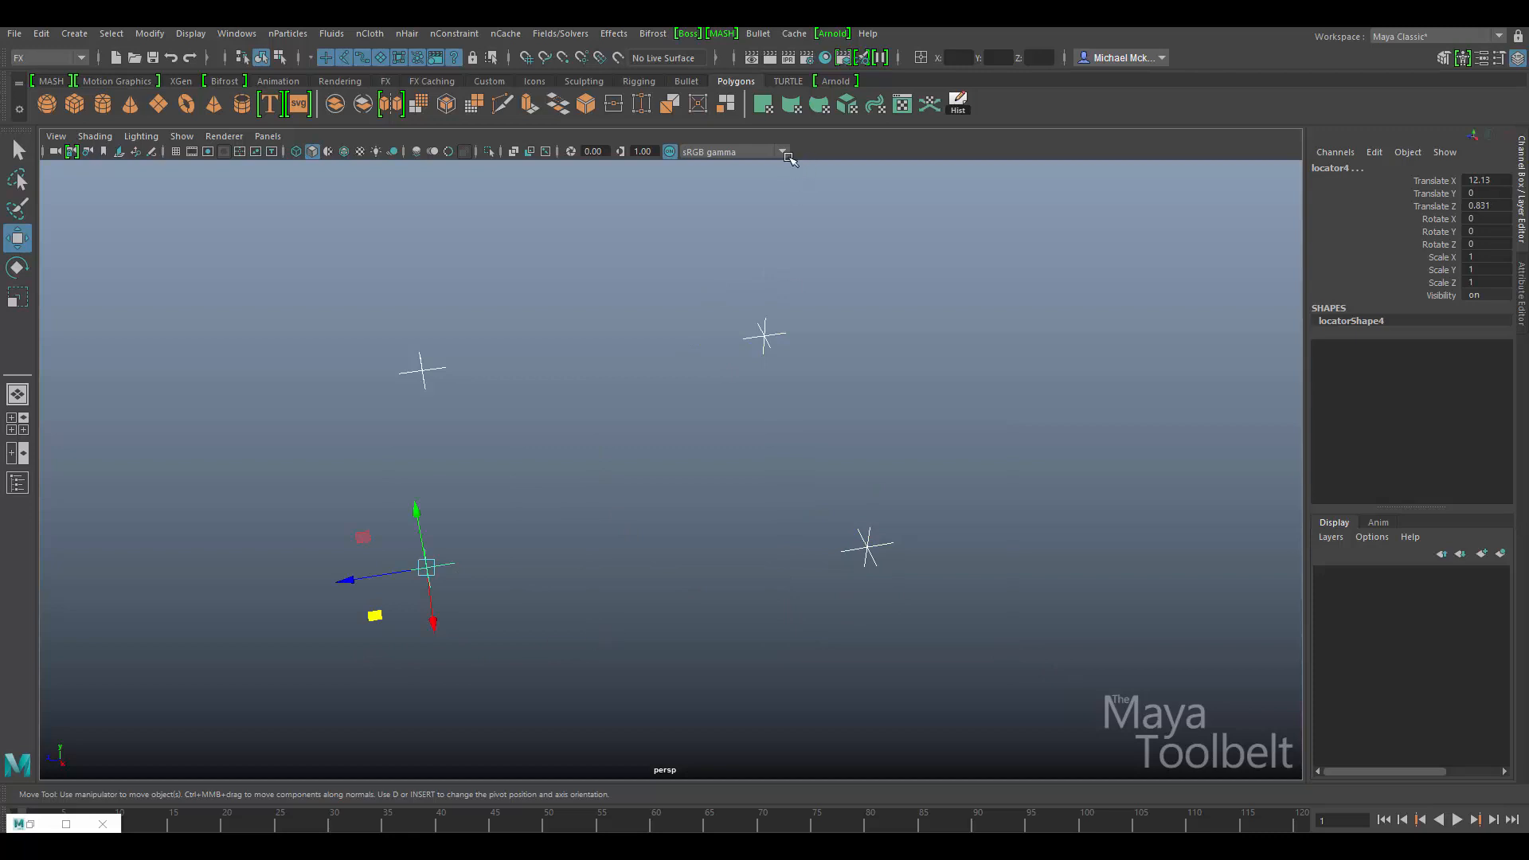
{"action": "left_click", "coordinate": [614, 34]}
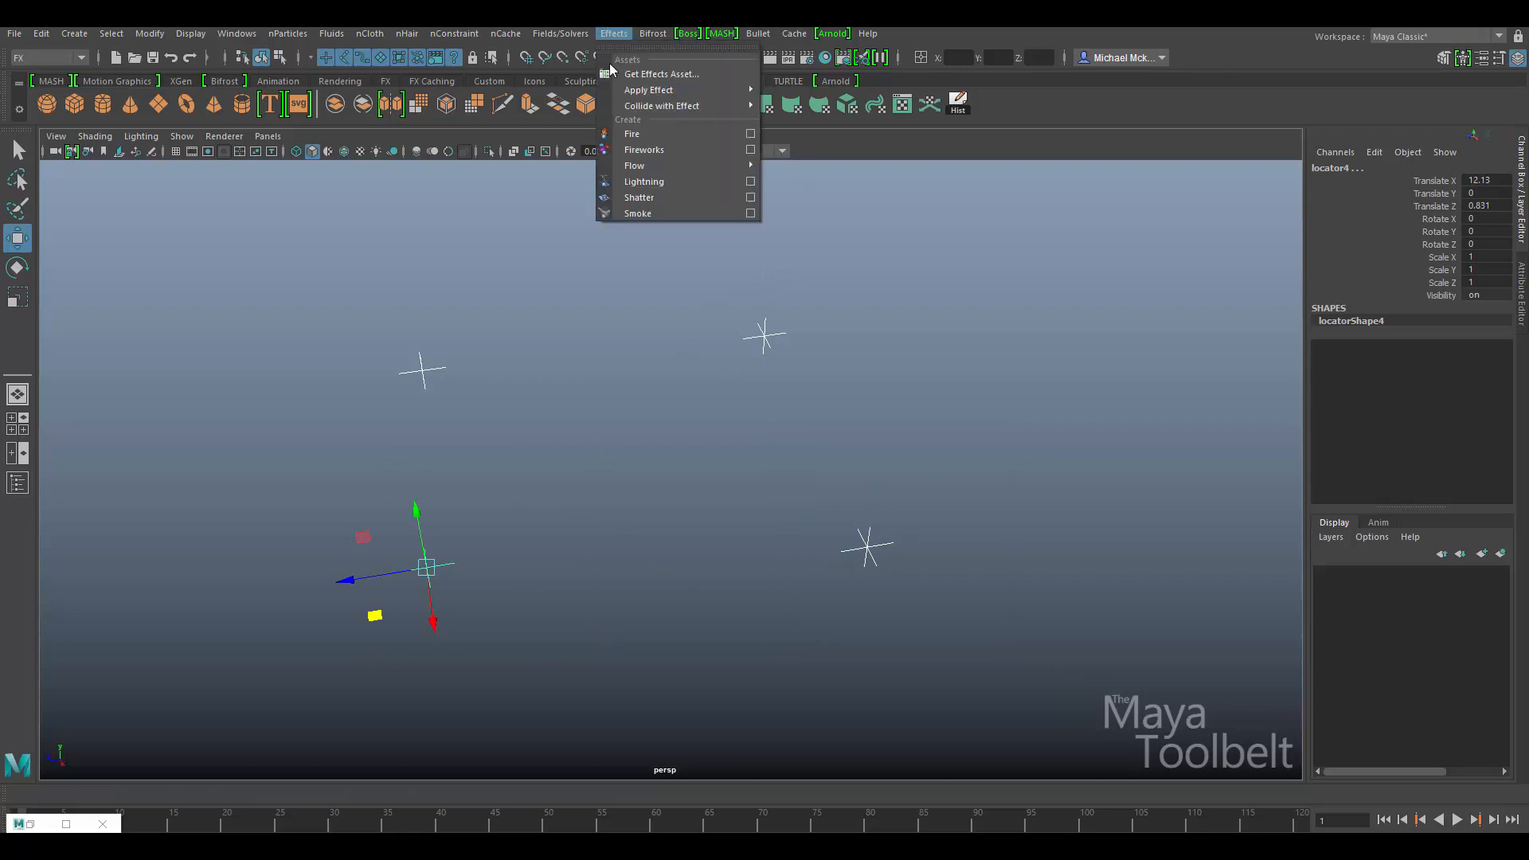
{"action": "left_click", "coordinate": [750, 182]}
{"action": "left_click_drag", "start_coordinate": [687, 299], "coordinate": [378, 54]}
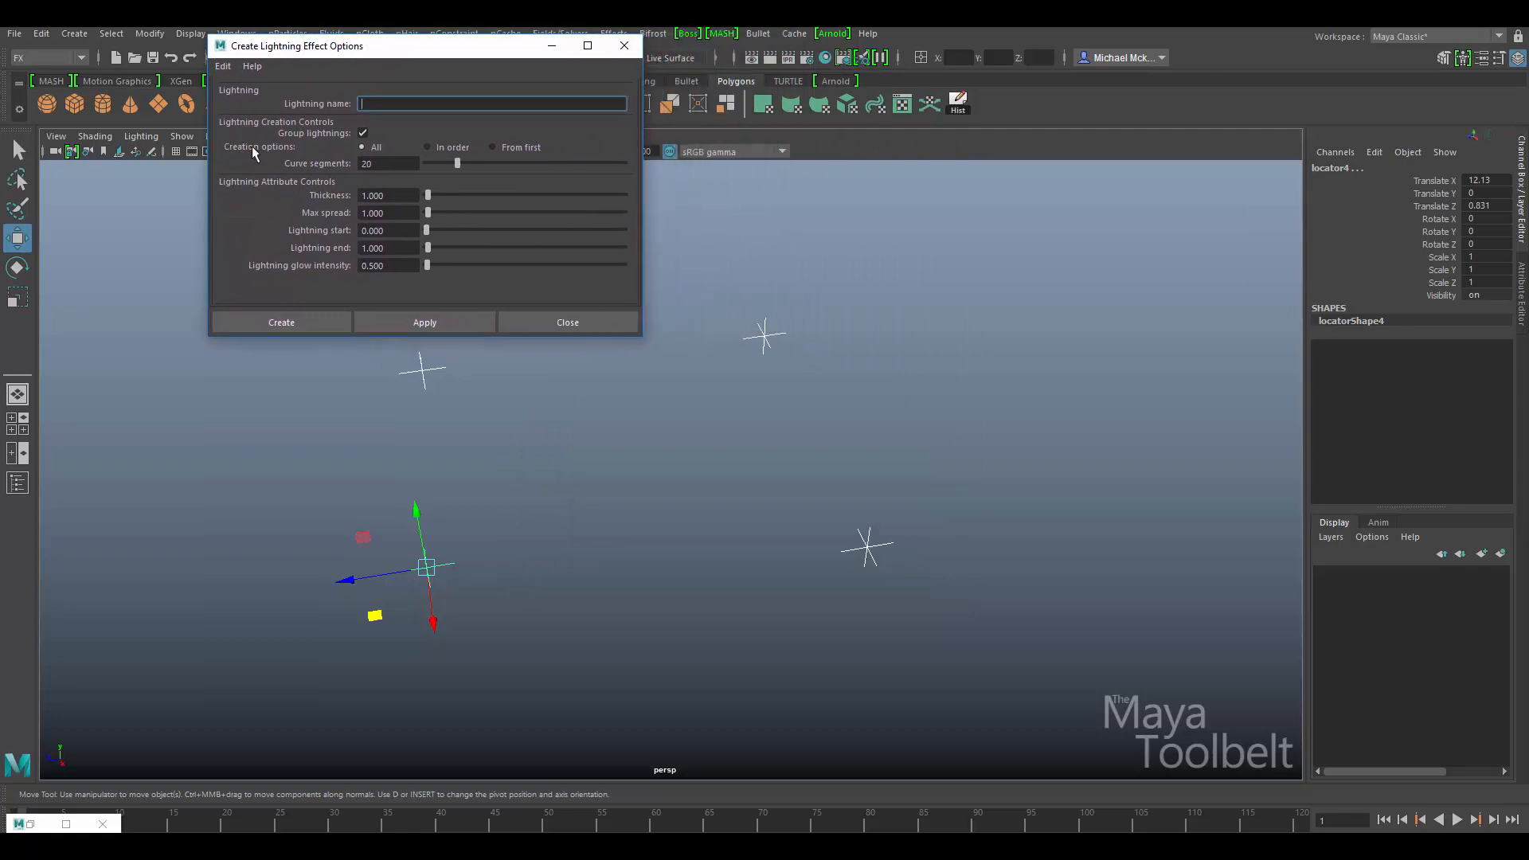
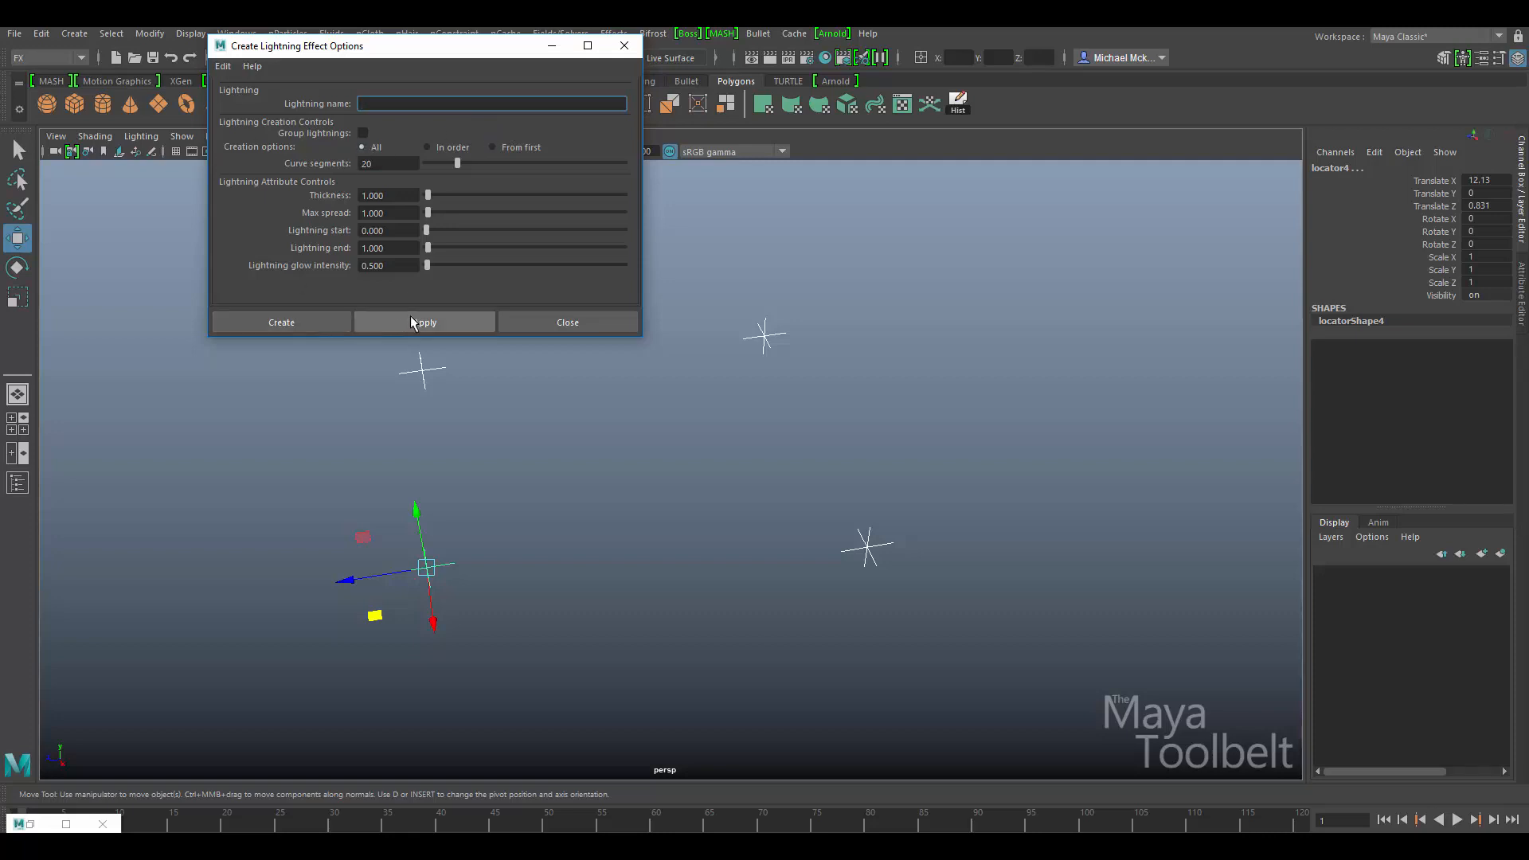
{"action": "left_click", "coordinate": [280, 325]}
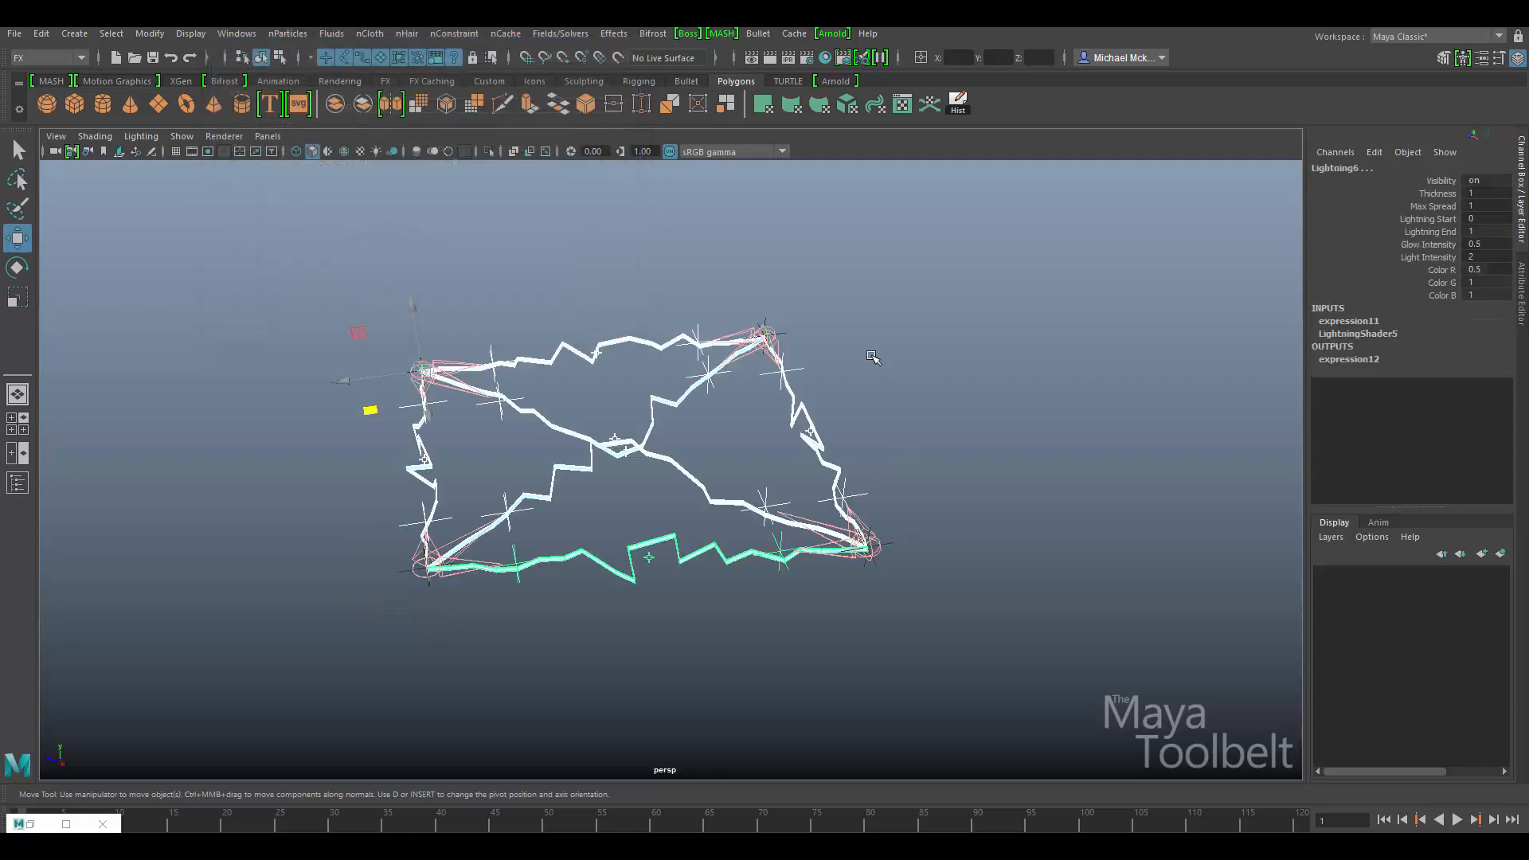
Step: Inspect the lightning connecting all the locators from several angles and undo its creation
{"action": "left_click_drag", "start_coordinate": [904, 331], "coordinate": [570, 295], "text": "alt"}
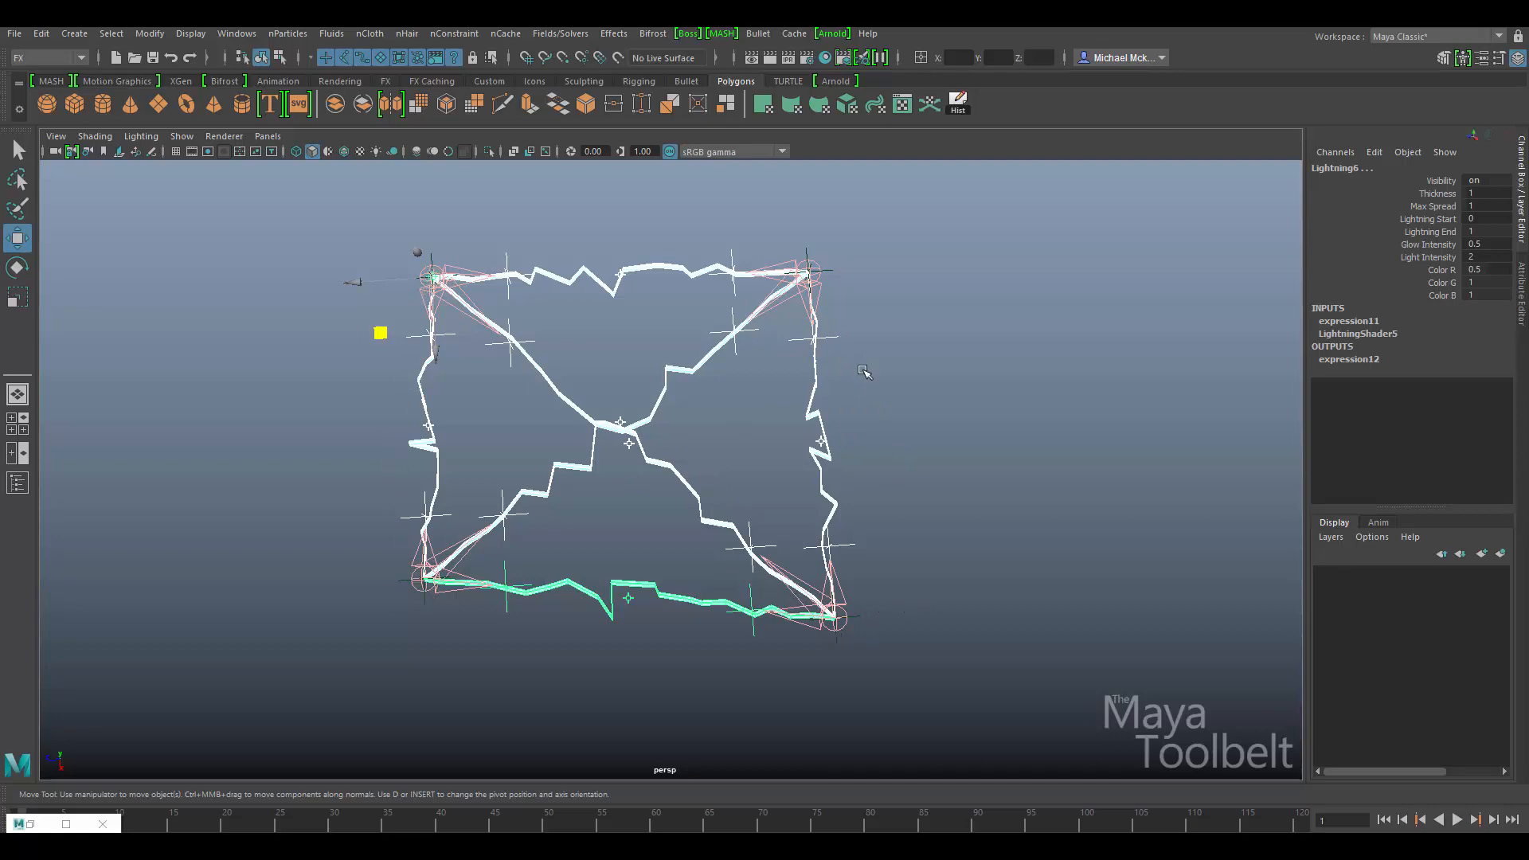
{"action": "left_click_drag", "start_coordinate": [889, 423], "coordinate": [964, 396], "text": "alt"}
{"action": "left_click", "coordinate": [980, 400]}
{"action": "left_click_drag", "start_coordinate": [860, 534], "coordinate": [856, 487], "text": "alt"}
{"action": "right_click_drag", "start_coordinate": [857, 487], "coordinate": [916, 483], "text": "alt"}
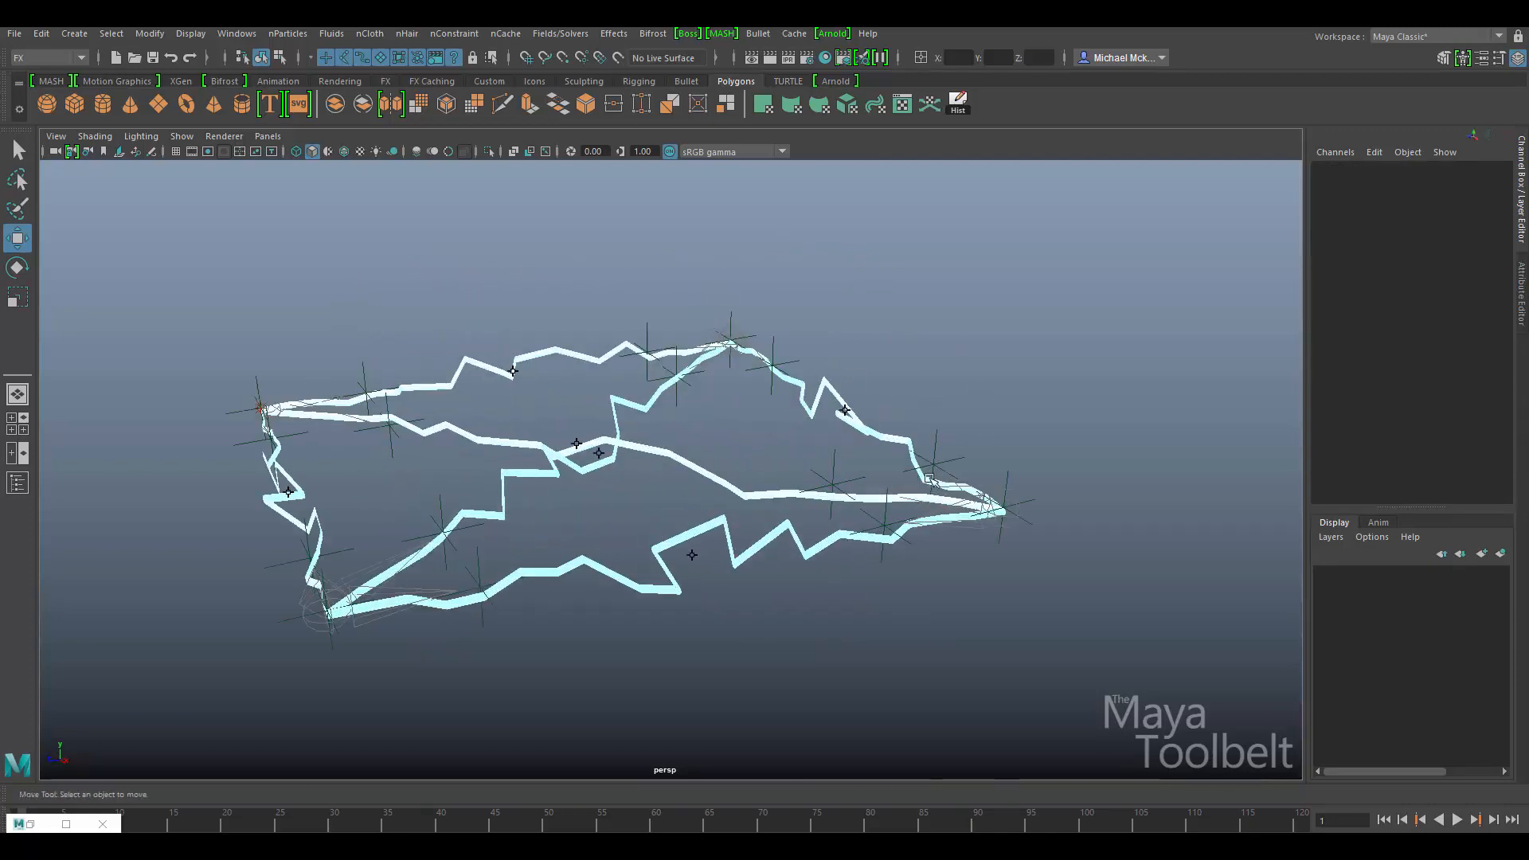
{"action": "left_click_drag", "start_coordinate": [814, 456], "coordinate": [754, 425], "text": "alt"}
{"action": "key", "text": "ctrl+z"}
{"action": "key", "text": "ctrl+z"}
{"action": "key", "text": "ctrl+z"}
Step: Create ungrouped lightning along the four selected locators with the creation option In order
{"action": "left_click_drag", "start_coordinate": [510, 559], "coordinate": [329, 694], "text": "alt"}
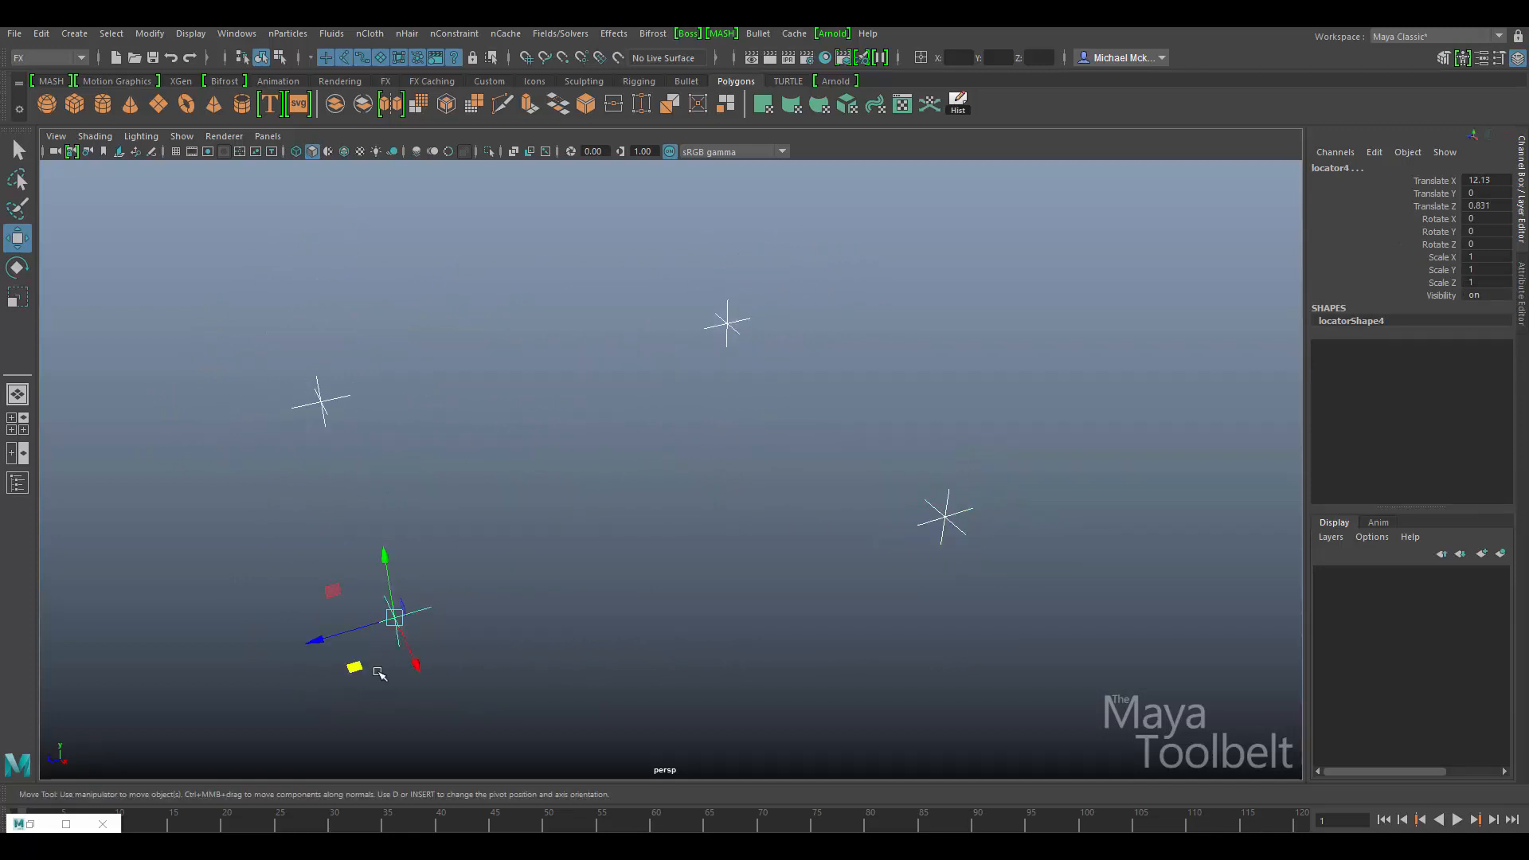
{"action": "left_click_drag", "start_coordinate": [419, 370], "coordinate": [291, 457]}
{"action": "left_click", "coordinate": [732, 341]}
{"action": "left_click_drag", "start_coordinate": [873, 431], "coordinate": [1055, 591]}
{"action": "left_click_drag", "start_coordinate": [596, 503], "coordinate": [195, 787]}
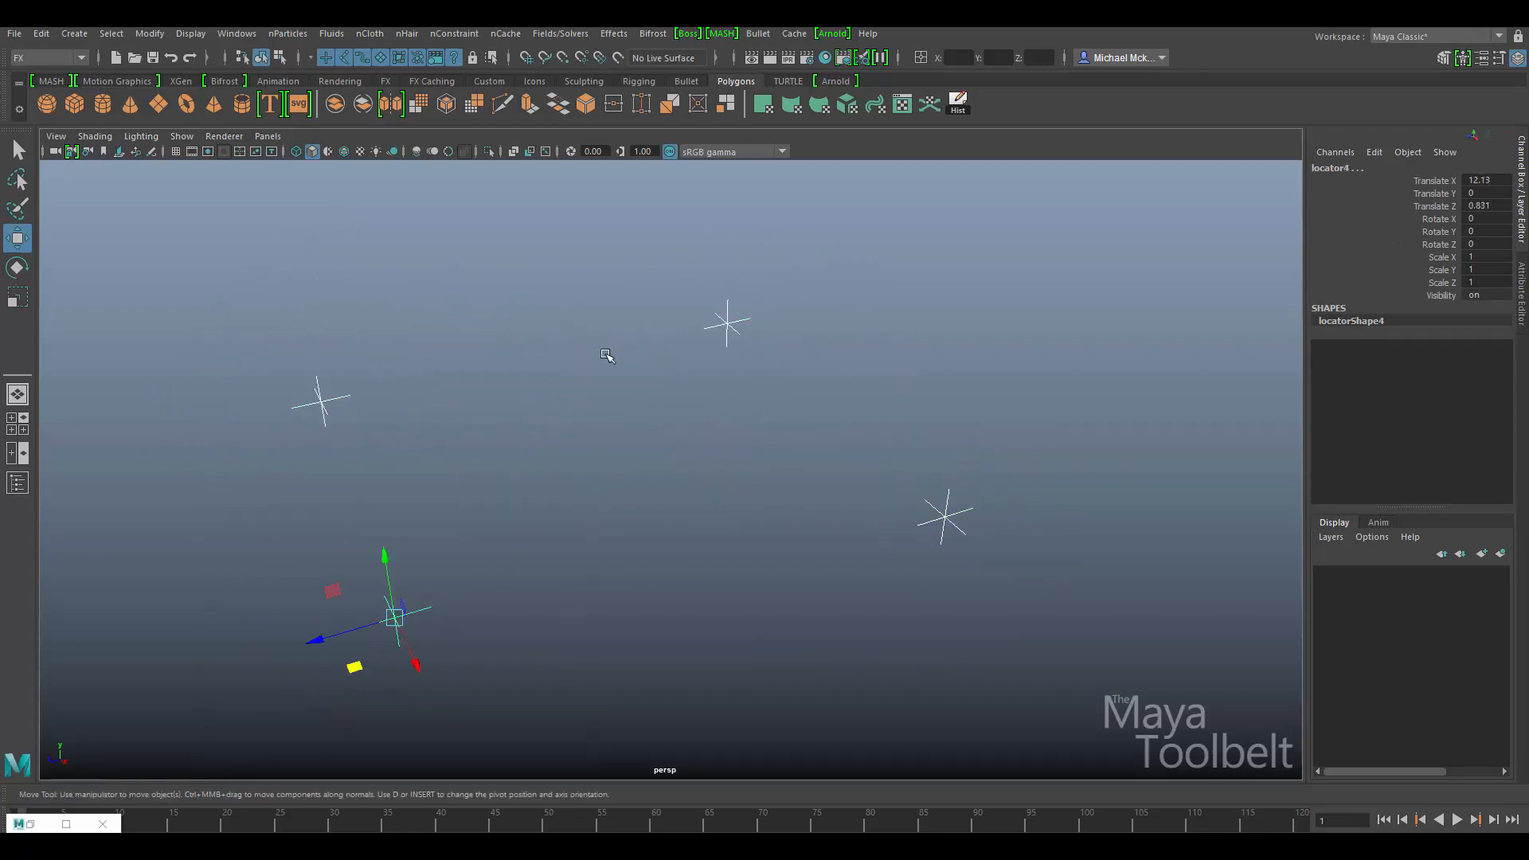
{"action": "left_click", "coordinate": [615, 33]}
{"action": "left_click", "coordinate": [750, 182]}
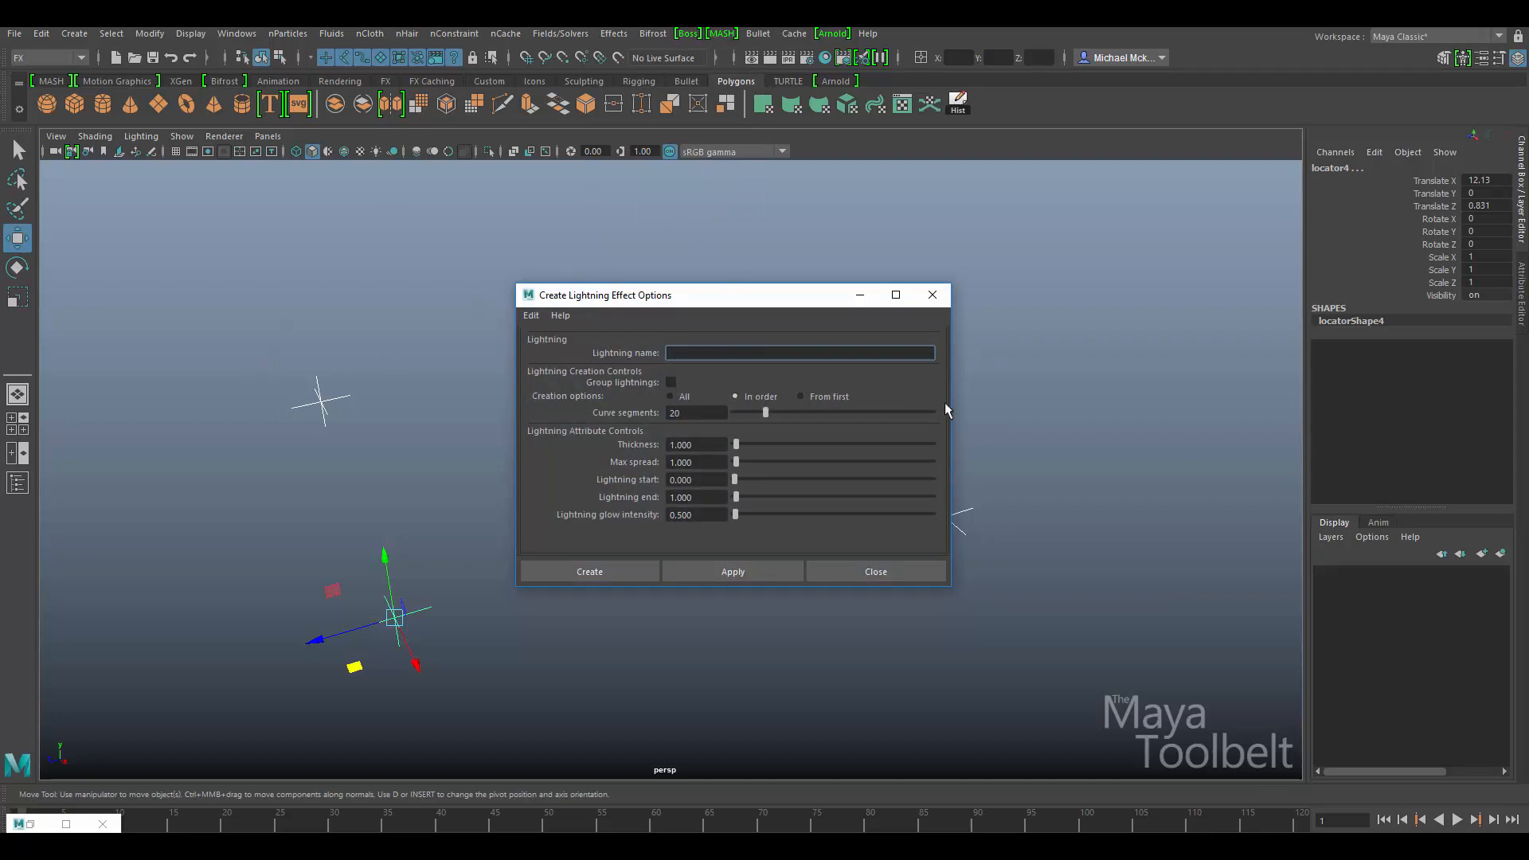
{"action": "left_click", "coordinate": [568, 571]}
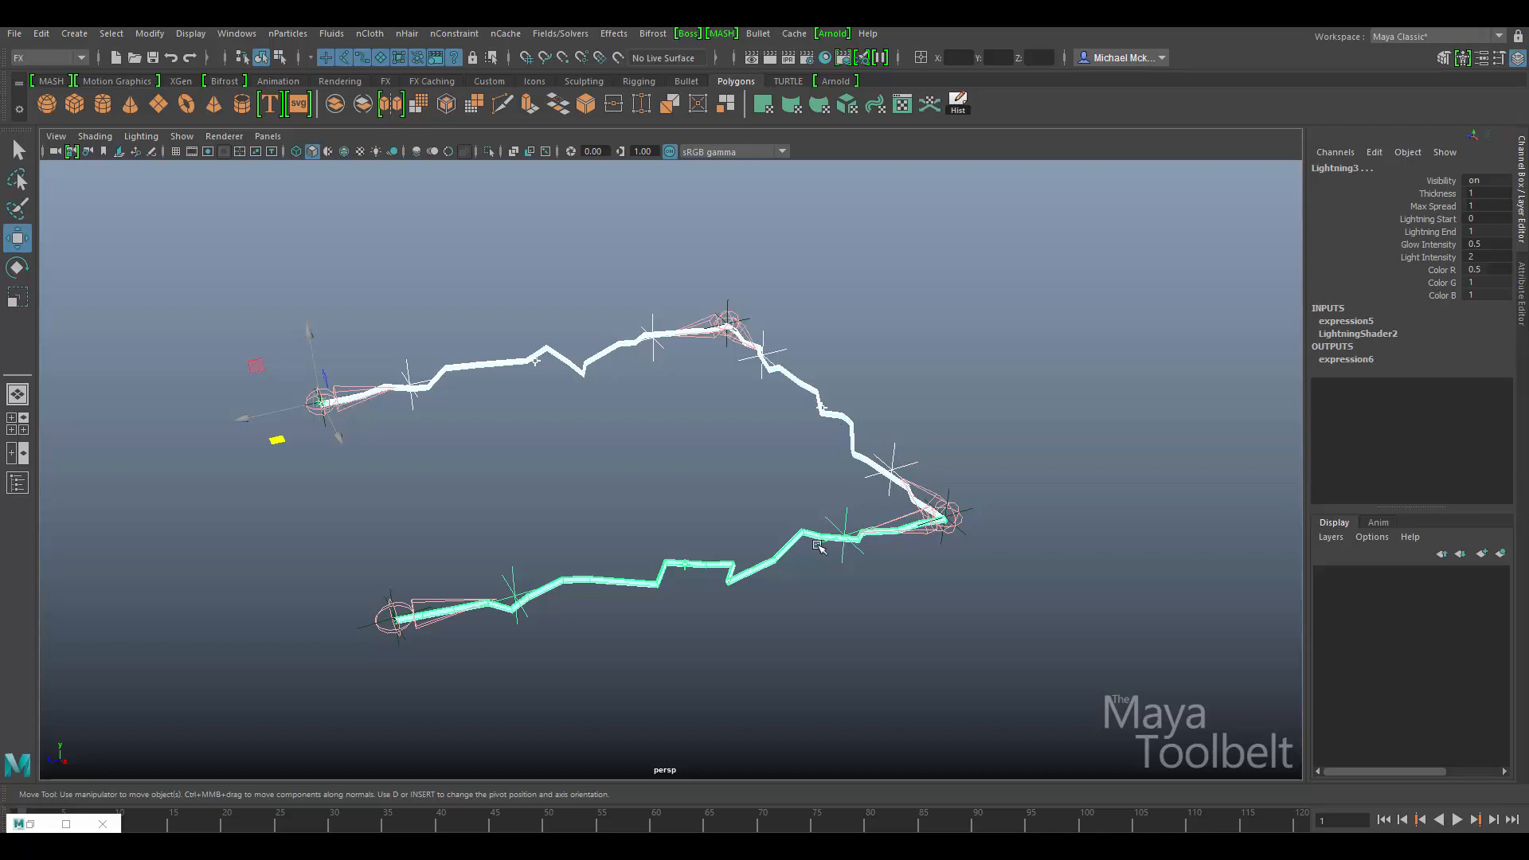
{"action": "left_click_drag", "start_coordinate": [668, 454], "coordinate": [606, 545], "text": "alt"}
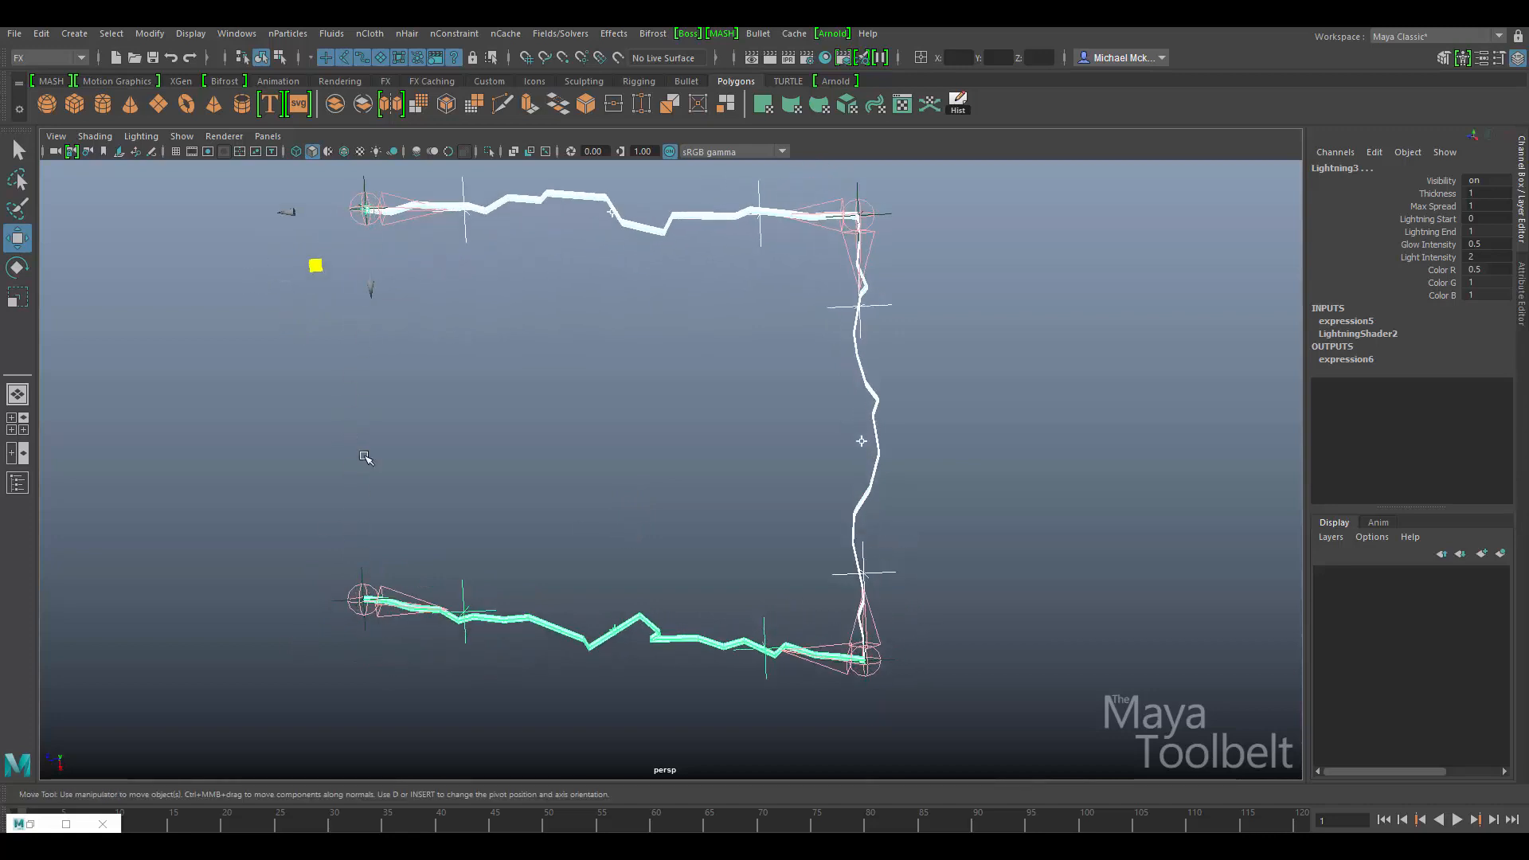
{"action": "left_click_drag", "start_coordinate": [582, 416], "coordinate": [571, 359], "text": "alt"}
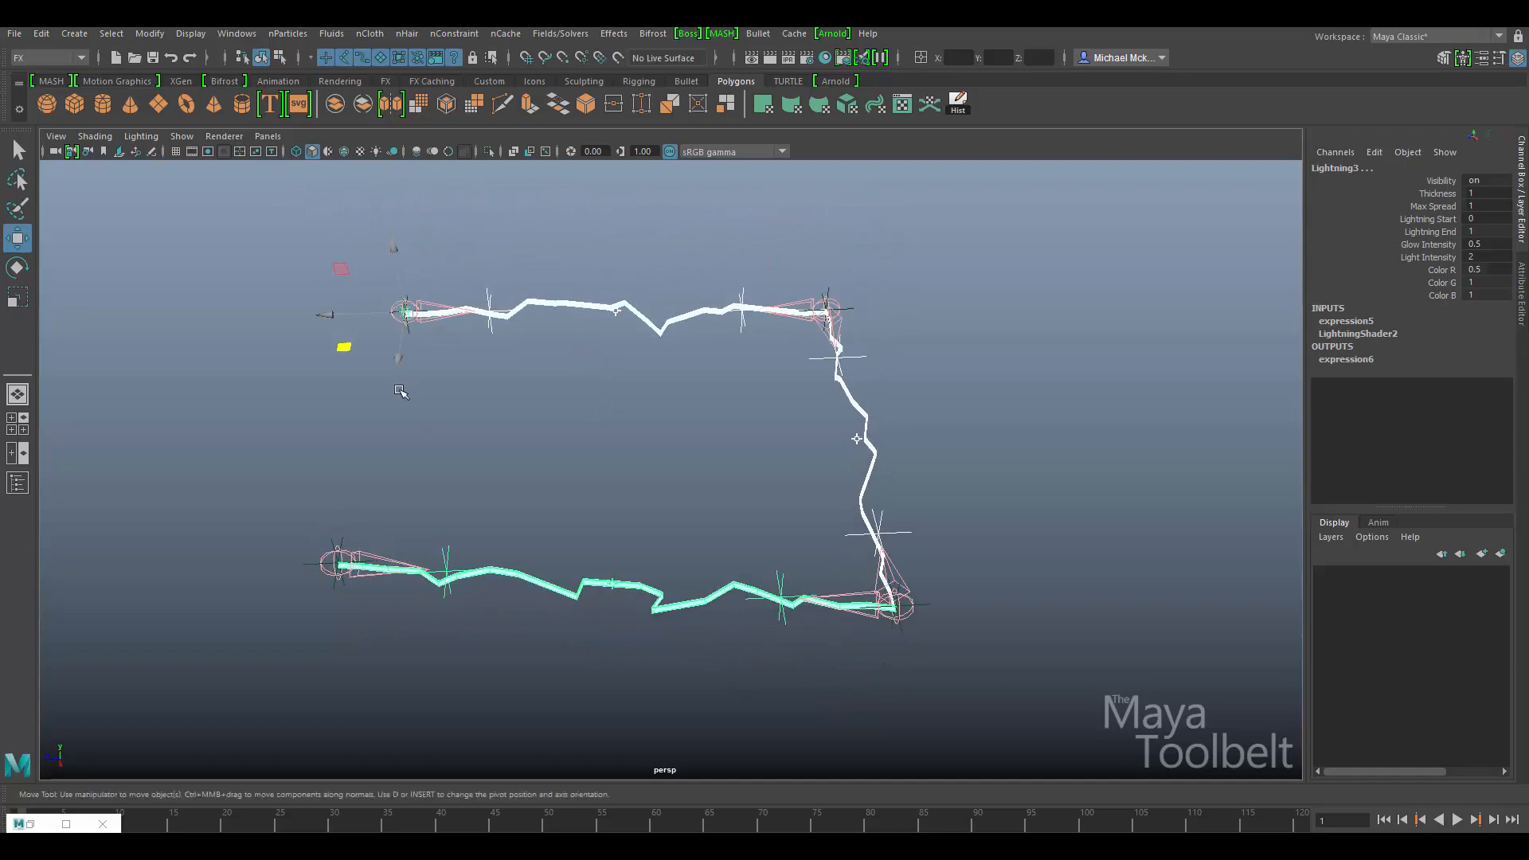
Step: Select the last and first locators and create lightning between them to close the rectangle
{"action": "left_click_drag", "start_coordinate": [473, 450], "coordinate": [510, 459], "text": "alt"}
{"action": "left_click", "coordinate": [331, 523]}
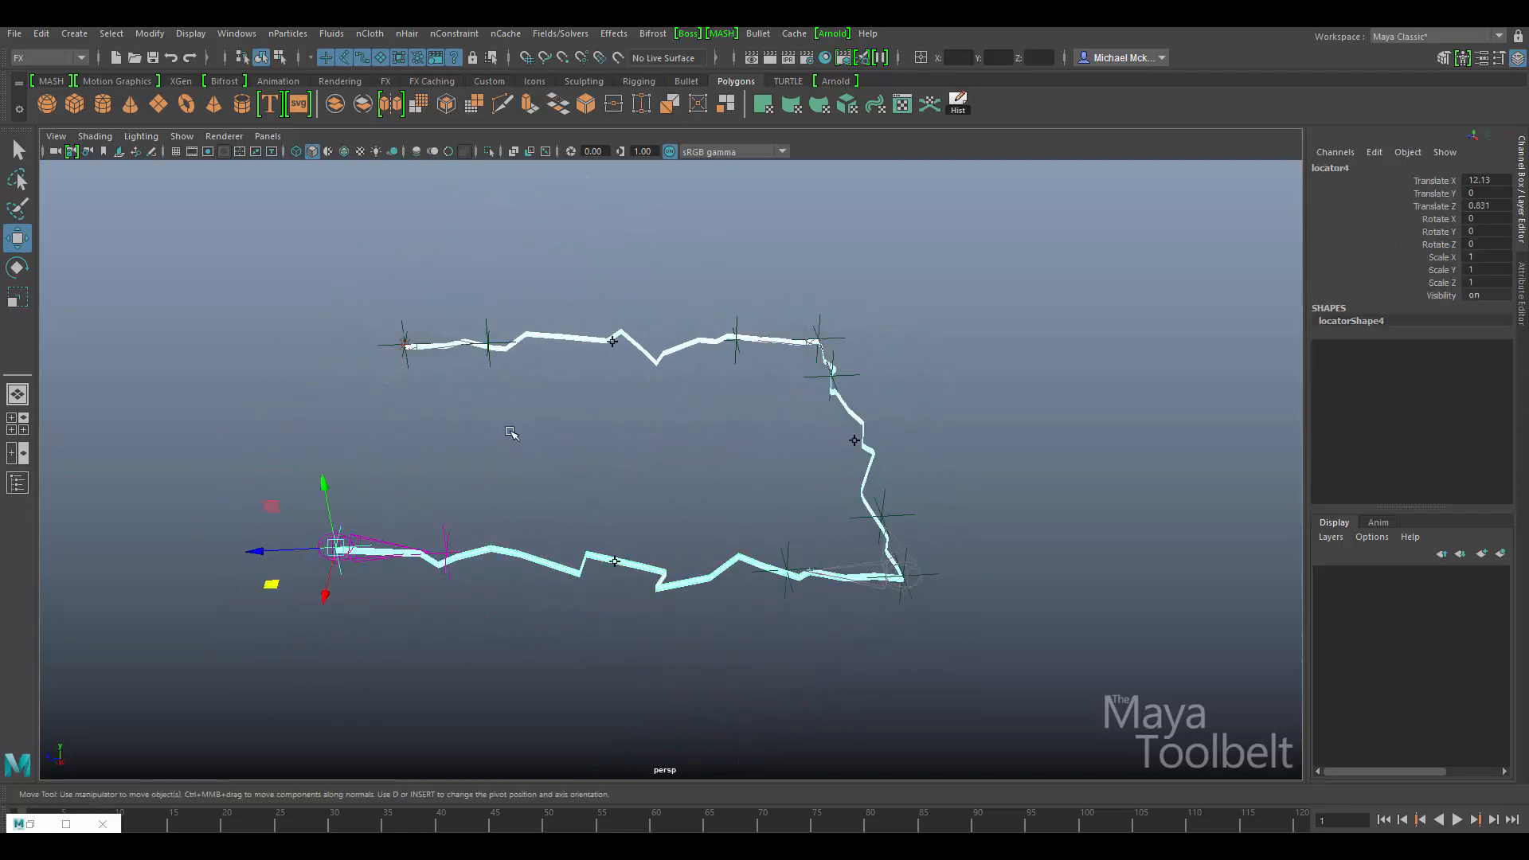
{"action": "left_click", "coordinate": [408, 338]}
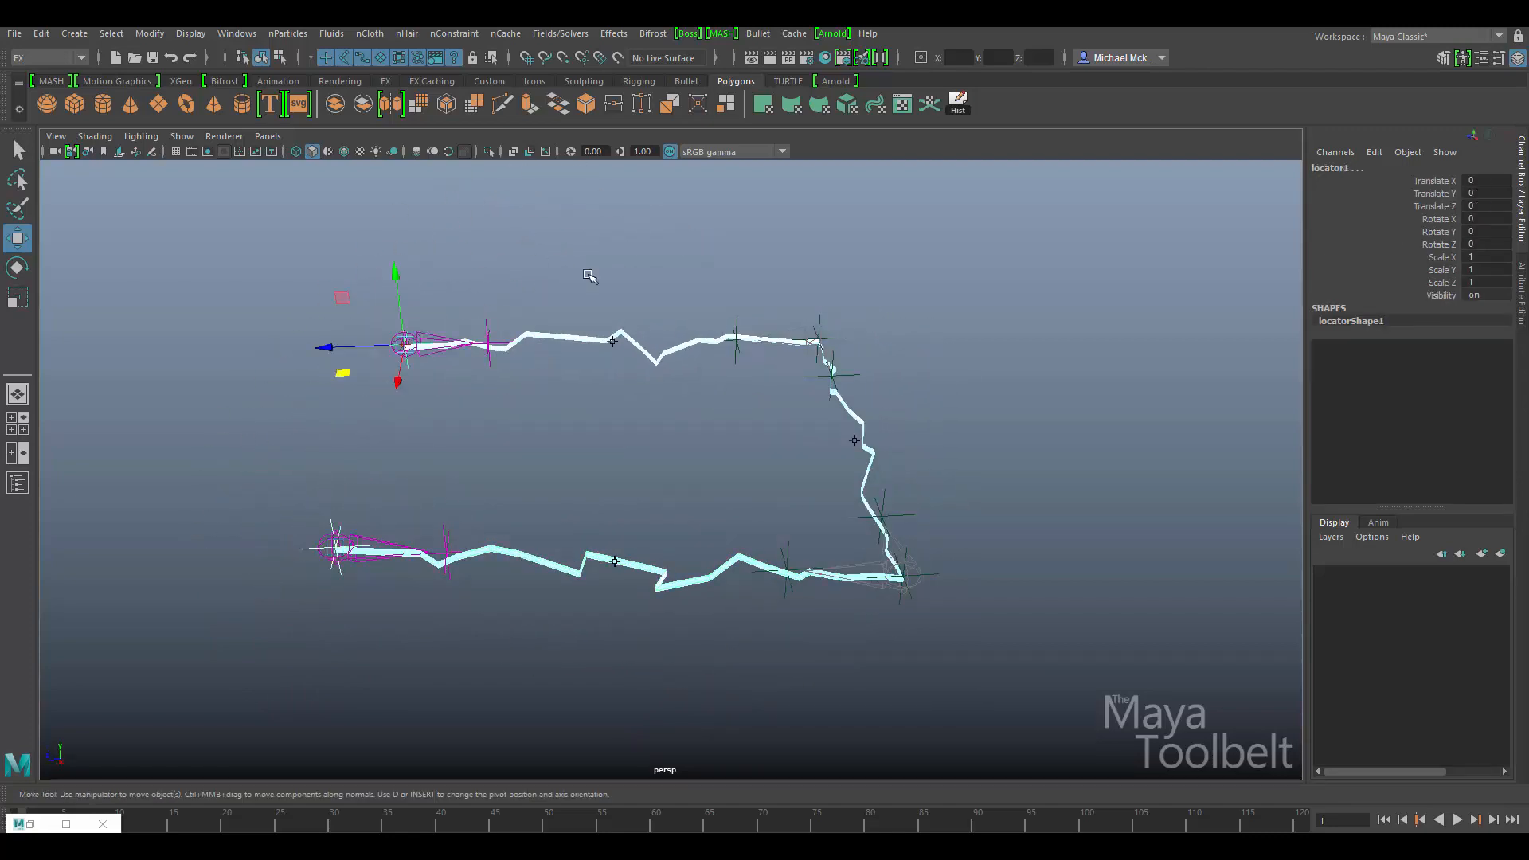
{"action": "left_click", "coordinate": [614, 32]}
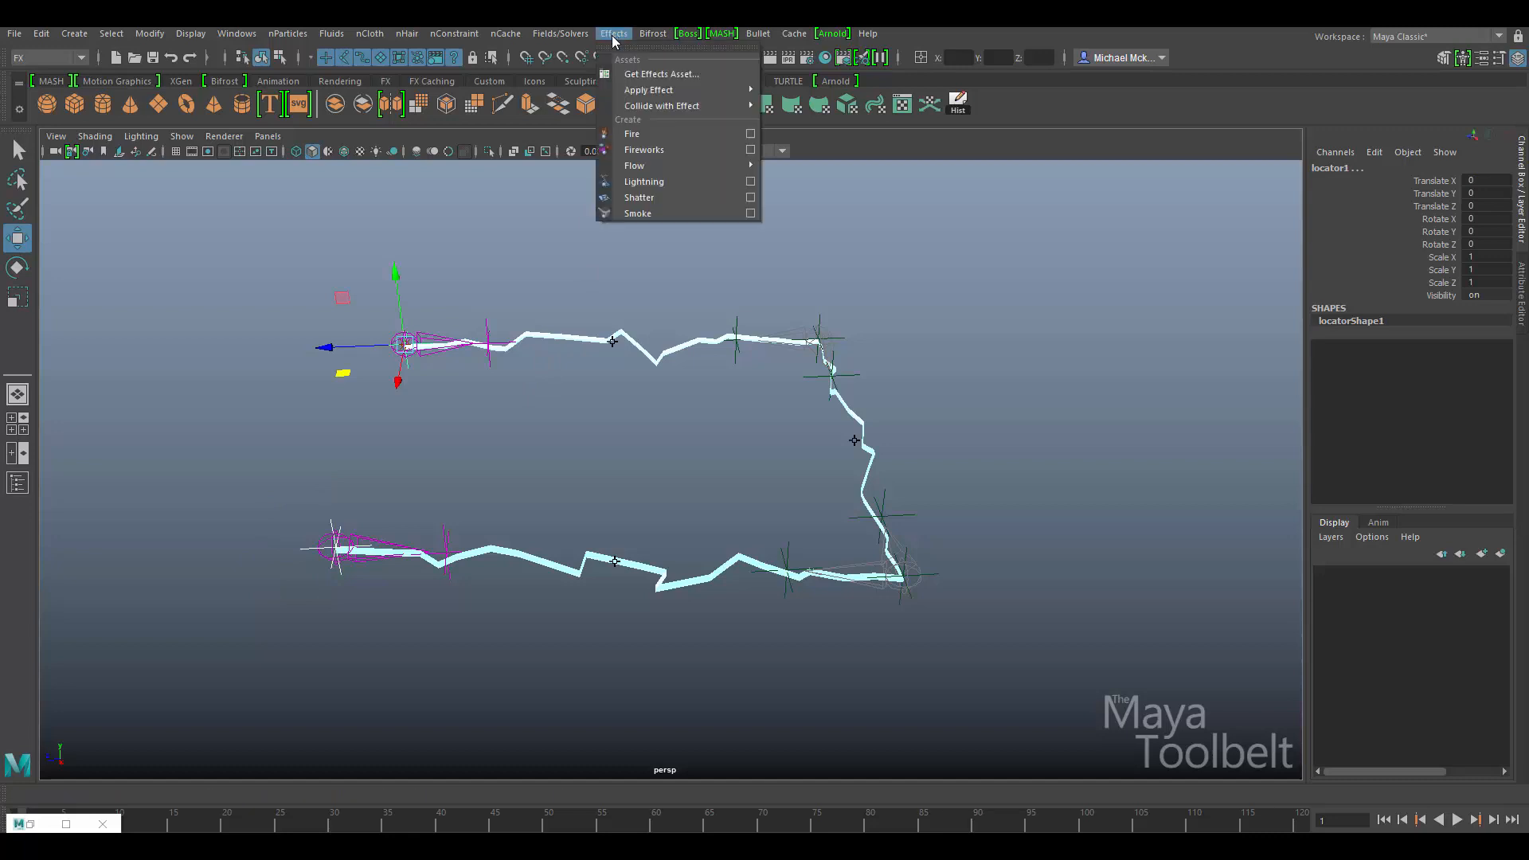
{"action": "left_click", "coordinate": [663, 183]}
{"action": "left_click_drag", "start_coordinate": [617, 414], "coordinate": [422, 288], "text": "alt"}
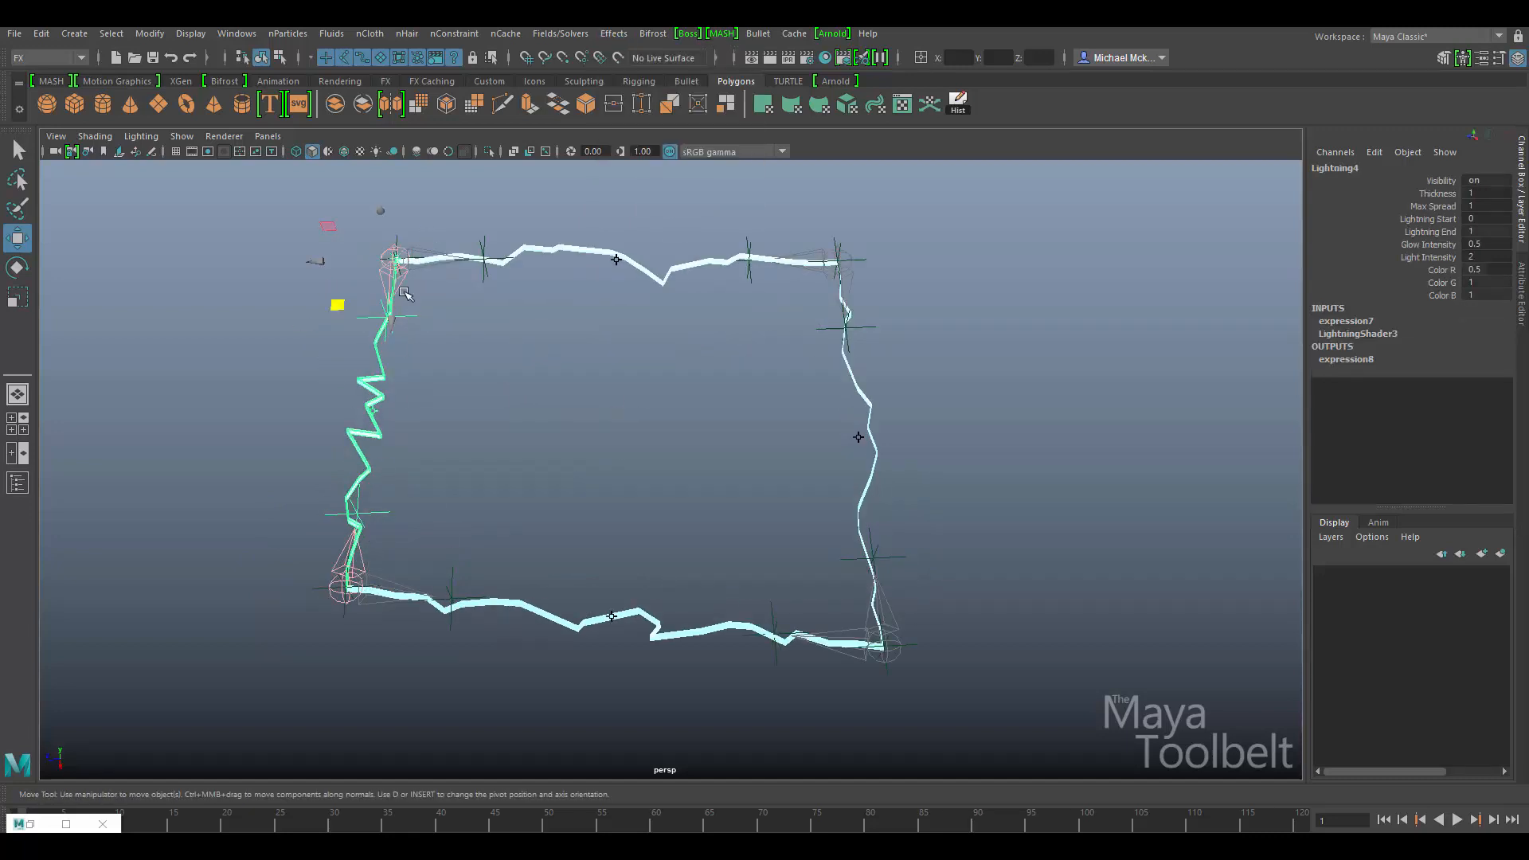
{"action": "left_click_drag", "start_coordinate": [608, 495], "coordinate": [629, 418], "text": "alt"}
{"action": "left_click", "coordinate": [689, 467]}
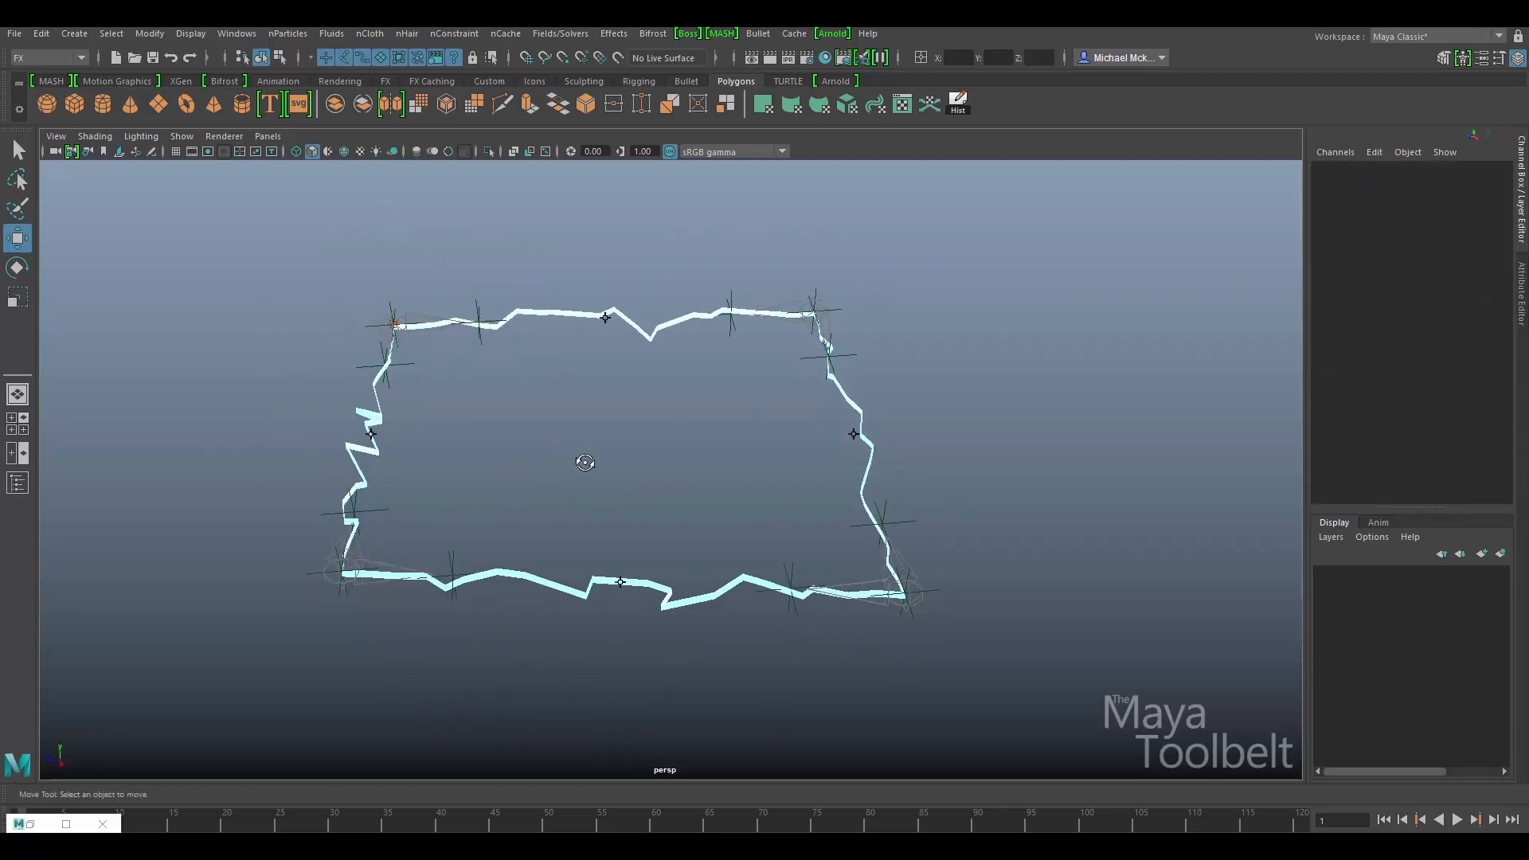
Step: Undo the closing bolt and the lightning created in order, leaving the four locators selected
{"action": "key", "text": "ctrl+z"}
{"action": "key", "text": "ctrl+z"}
{"action": "key", "text": "ctrl+z"}
{"action": "key", "text": "ctrl+z"}
{"action": "key", "text": "ctrl+z"}
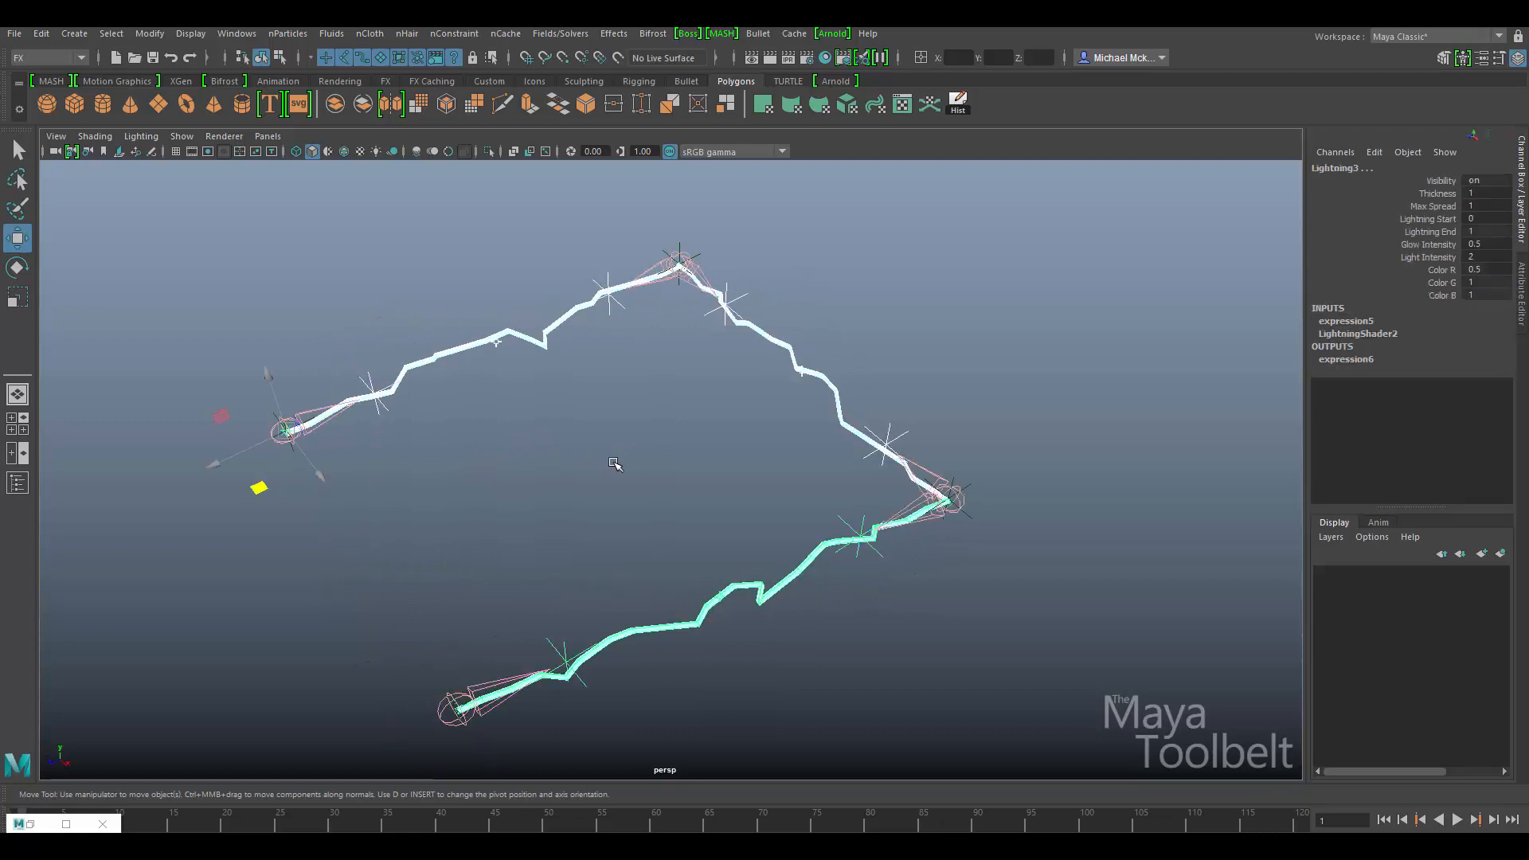
{"action": "key", "text": "ctrl+z"}
{"action": "key", "text": "ctrl+z"}
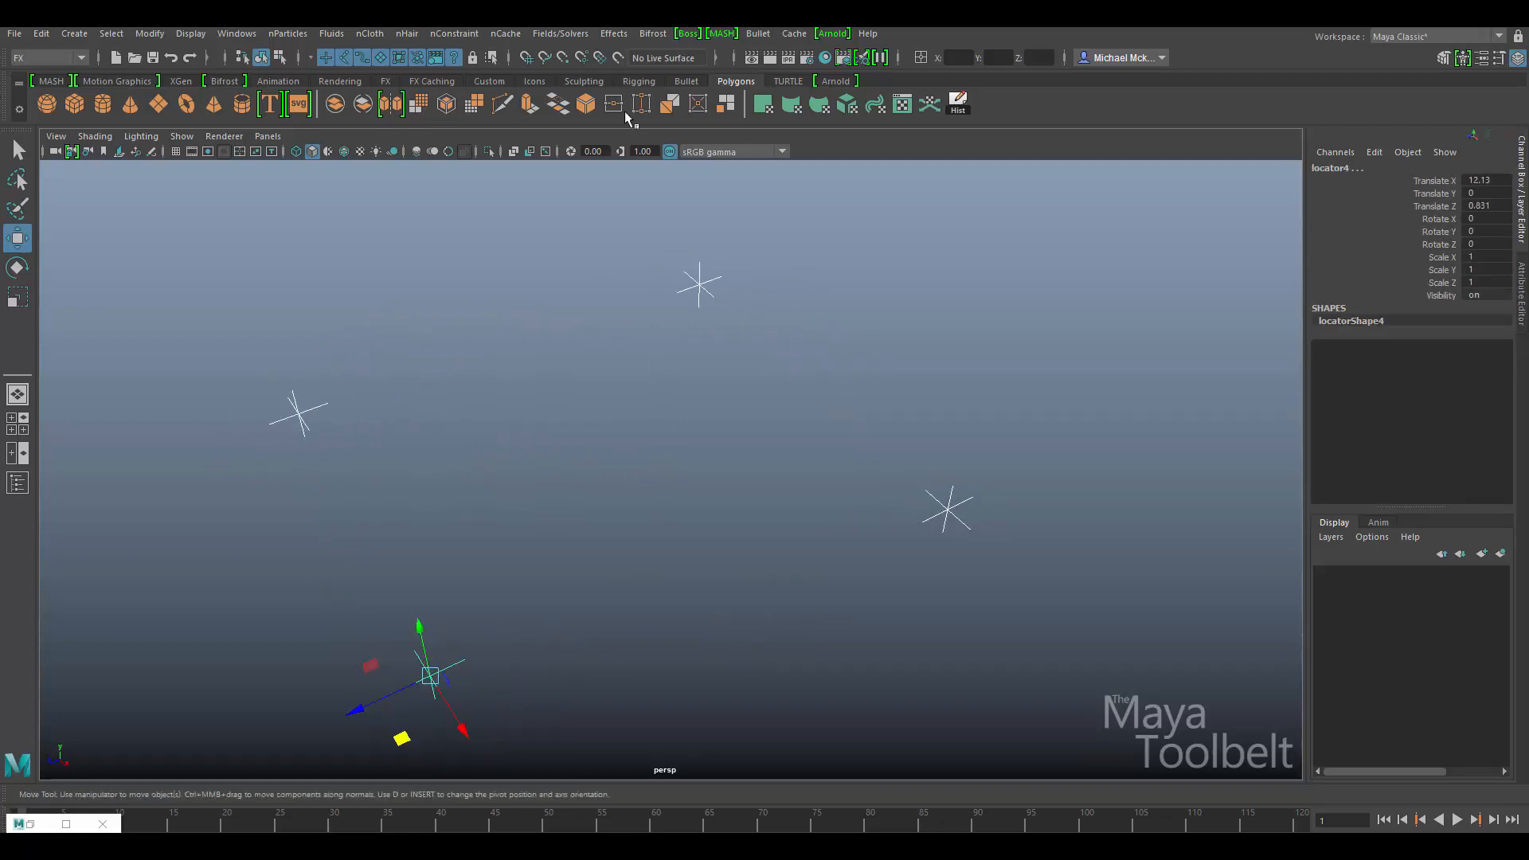
Step: Create ungrouped lightning between the four selected locators with the creation option From first and inspect it from several angles
{"action": "left_click", "coordinate": [618, 35]}
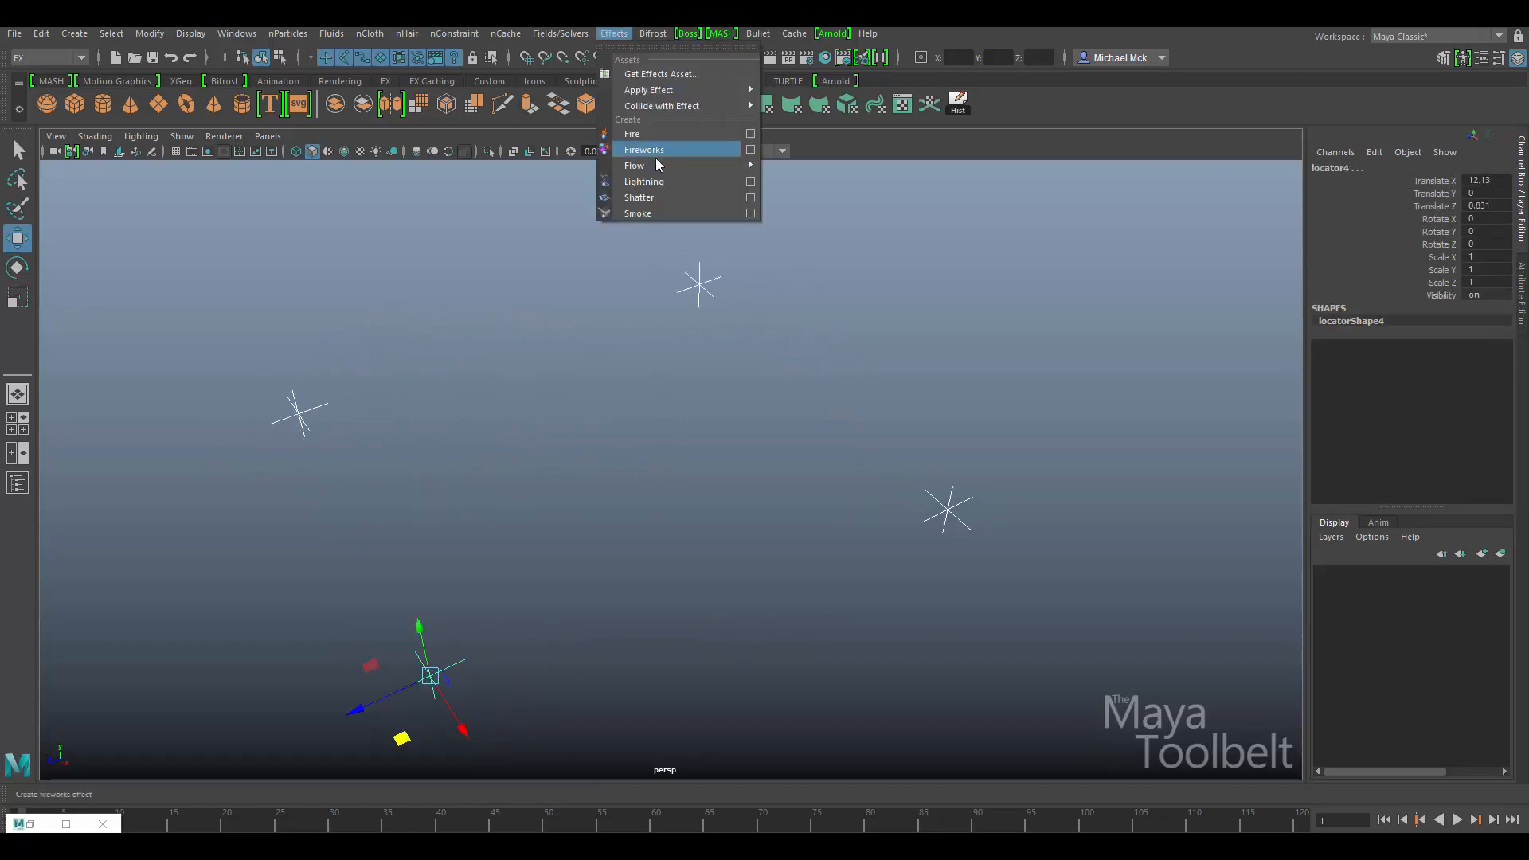
{"action": "left_click", "coordinate": [750, 183]}
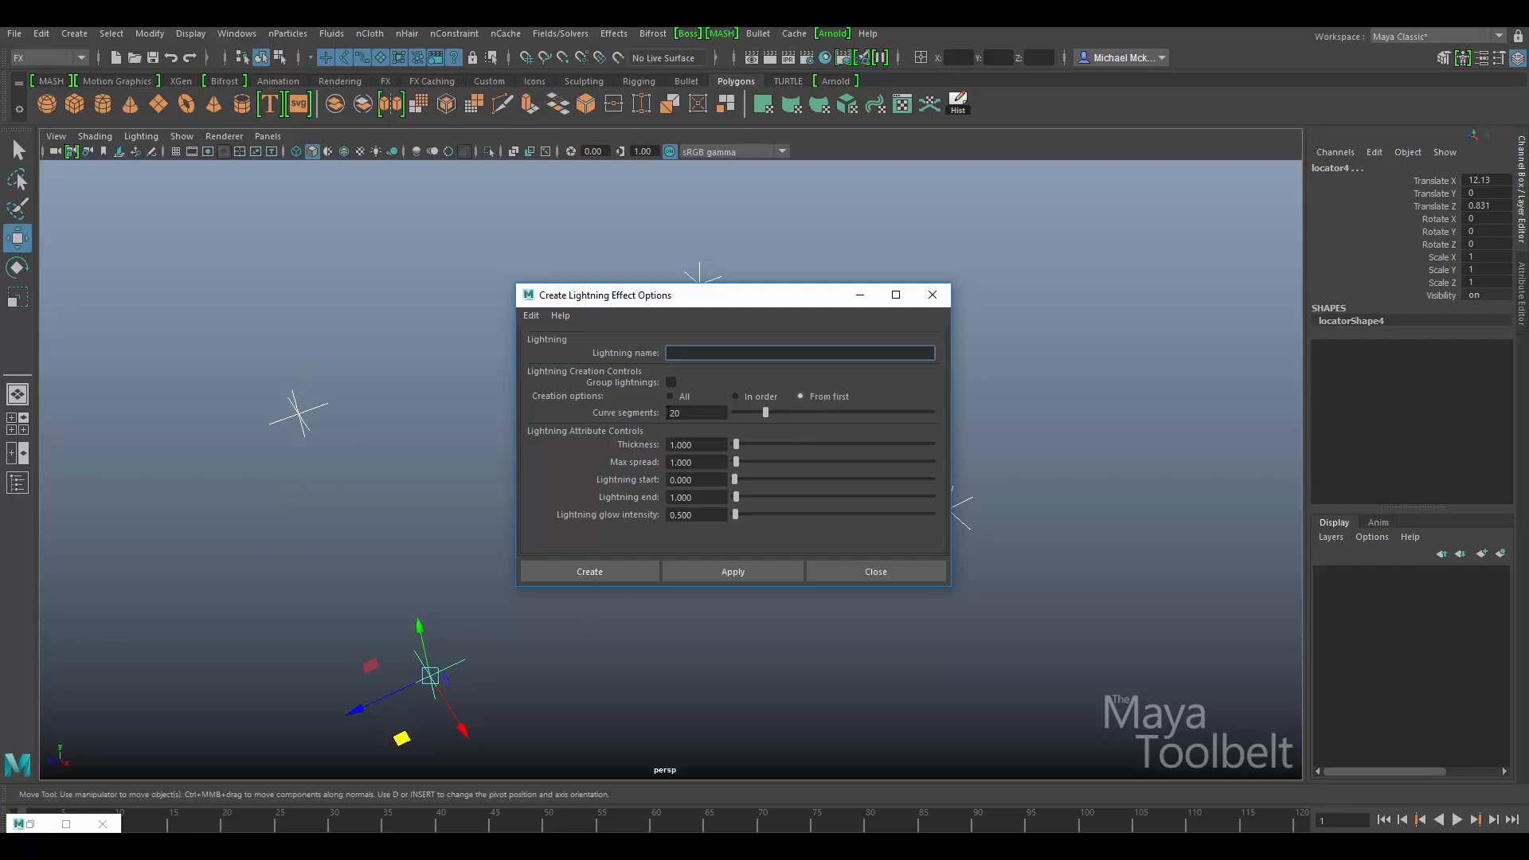
{"action": "left_click_drag", "start_coordinate": [657, 611], "coordinate": [348, 570], "text": "alt"}
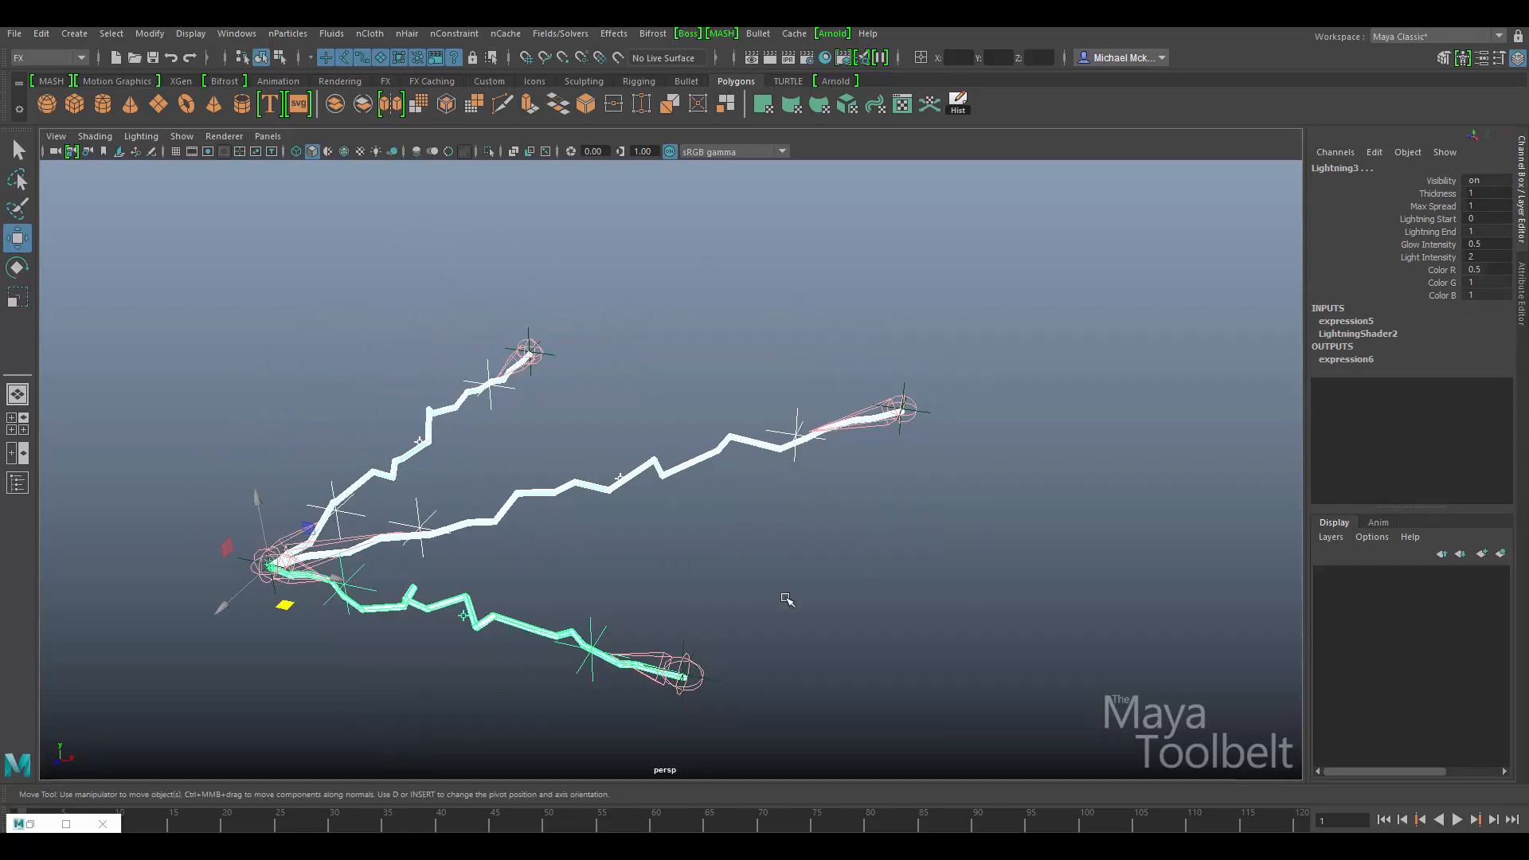
{"action": "left_click_drag", "start_coordinate": [1049, 584], "coordinate": [568, 519], "text": "alt"}
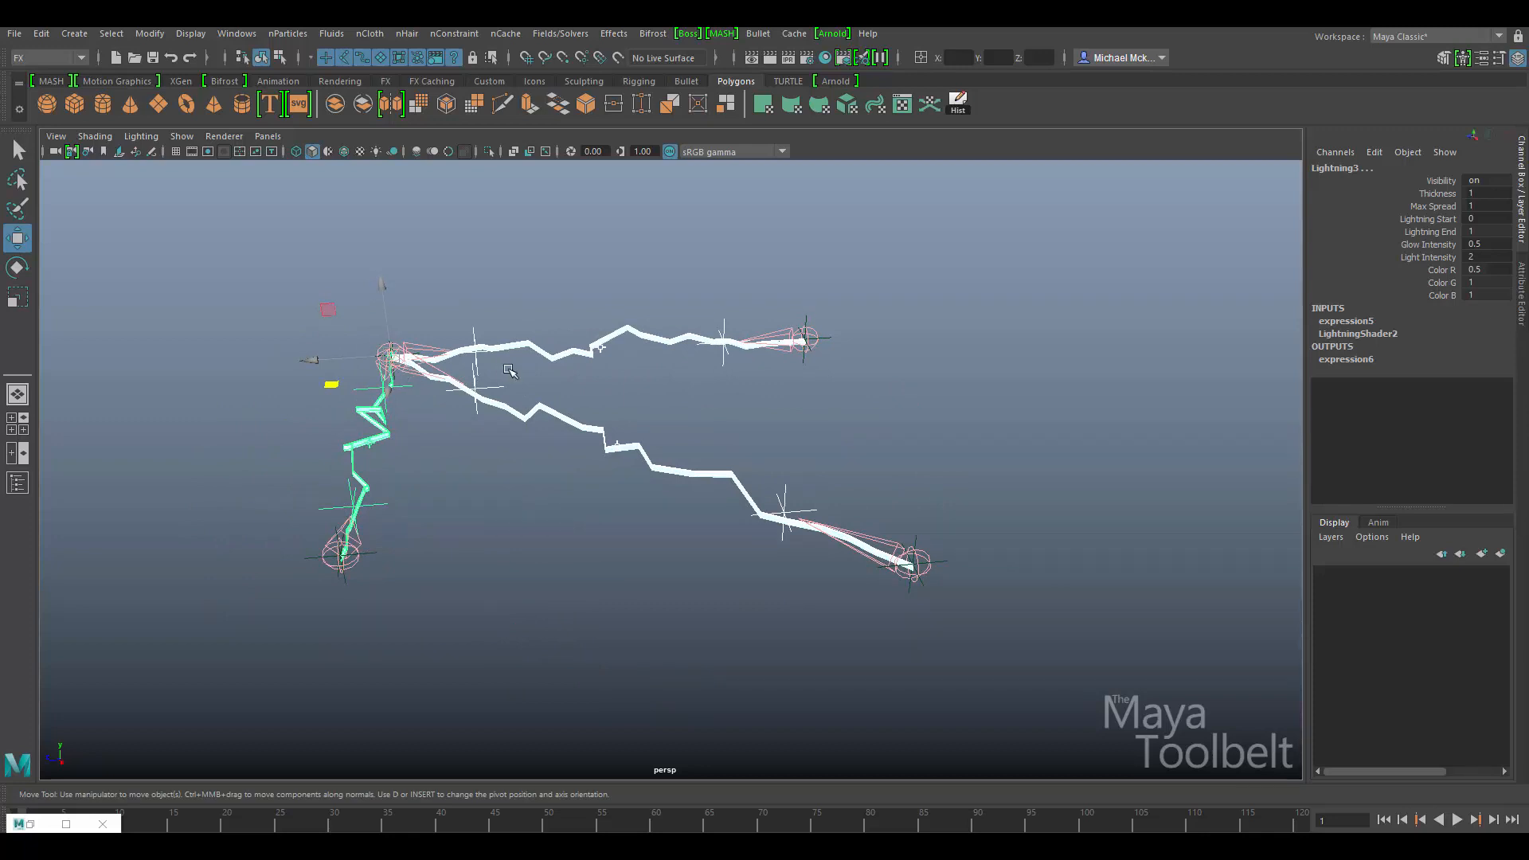
{"action": "left_click_drag", "start_coordinate": [759, 466], "coordinate": [746, 417], "text": "alt"}
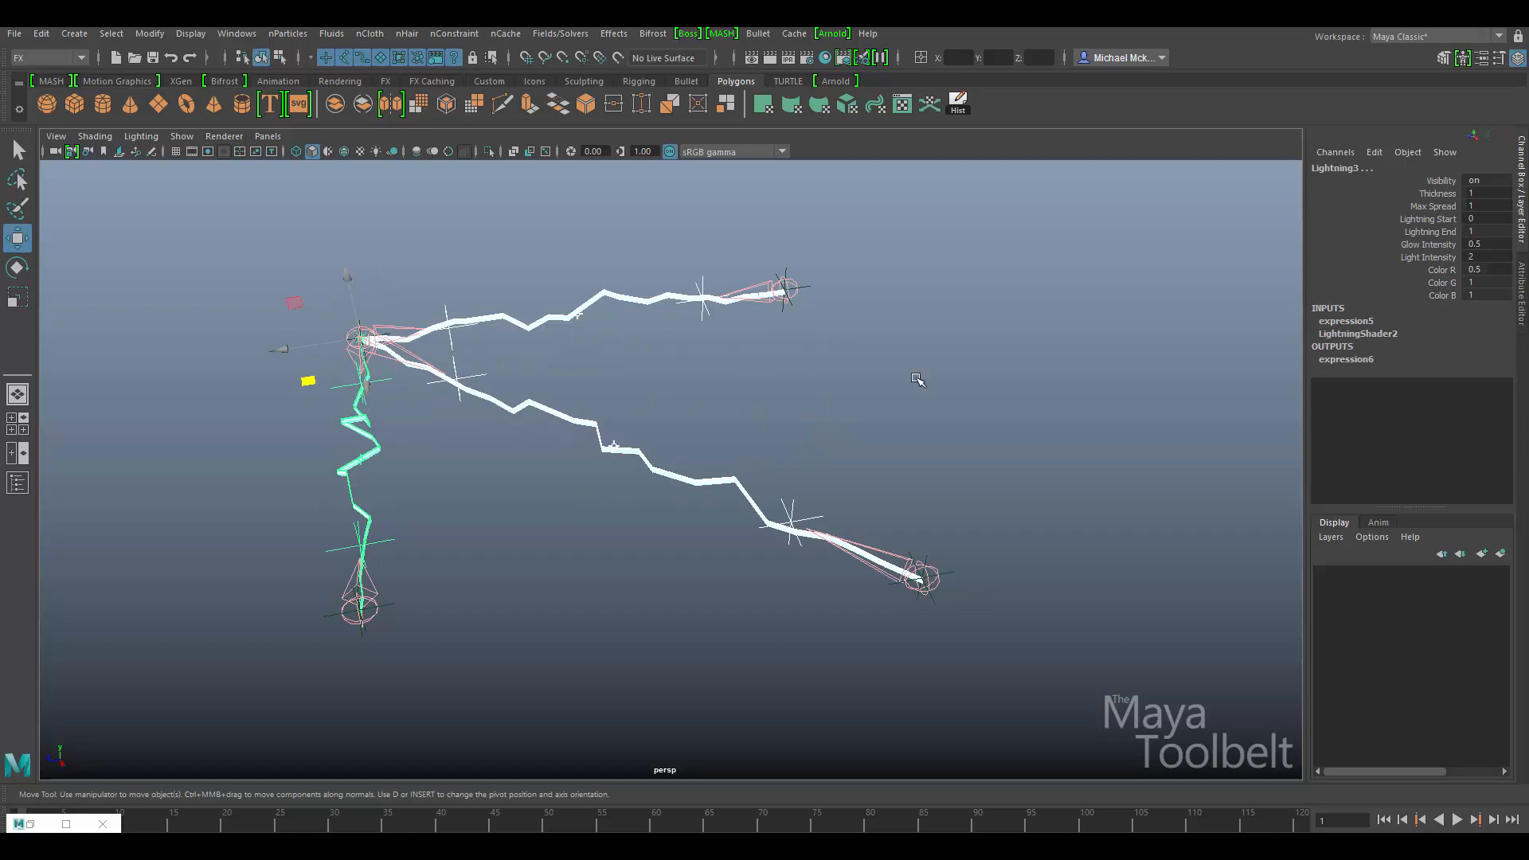
Step: Undo the From first lightning and delete two of the locators, keeping locator1 and one other
{"action": "left_click", "coordinate": [615, 34]}
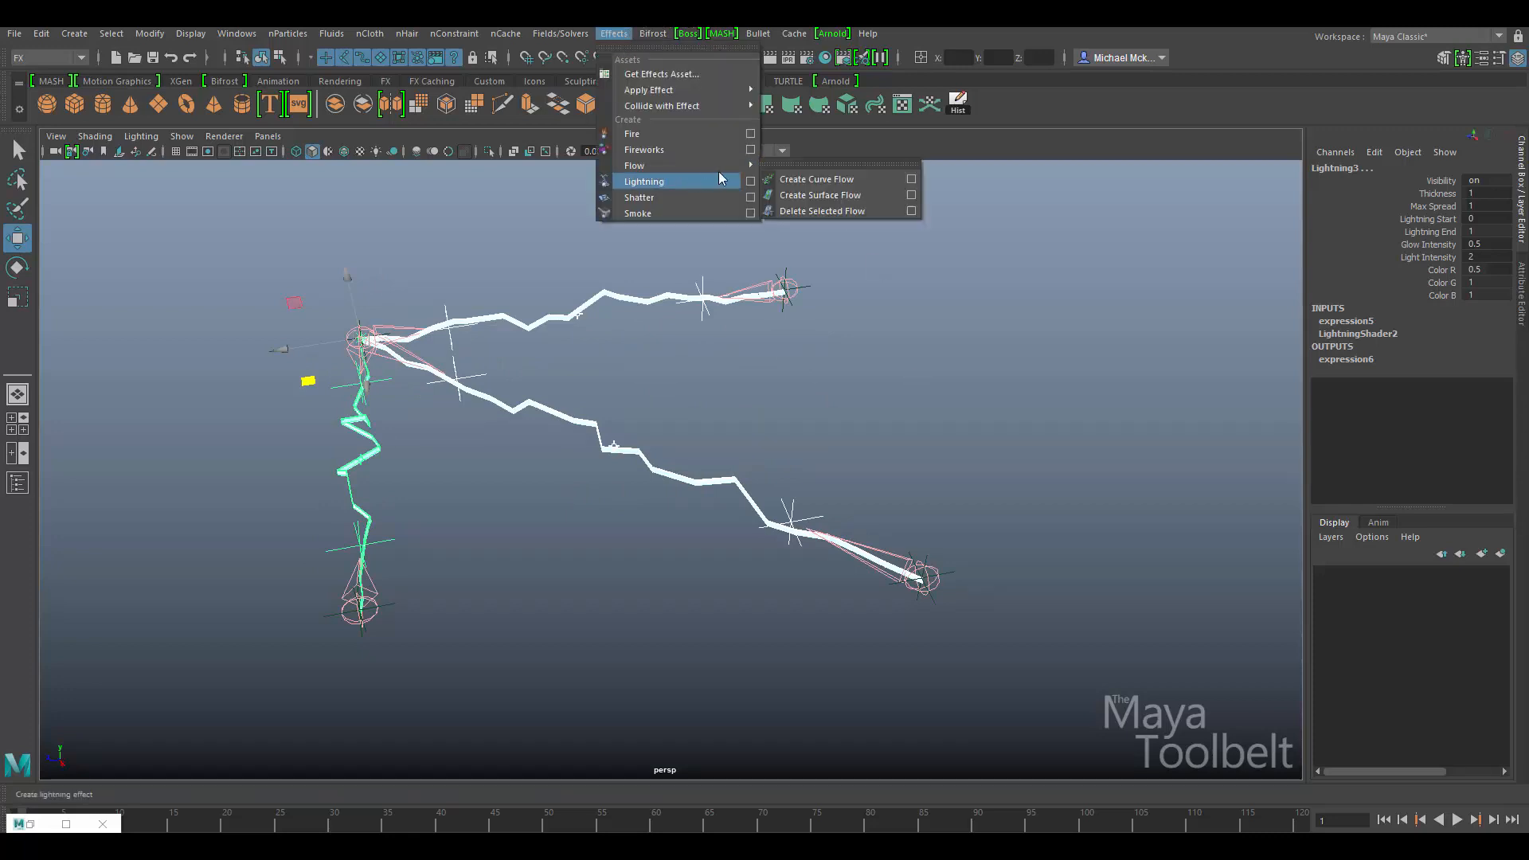
{"action": "left_click", "coordinate": [750, 182]}
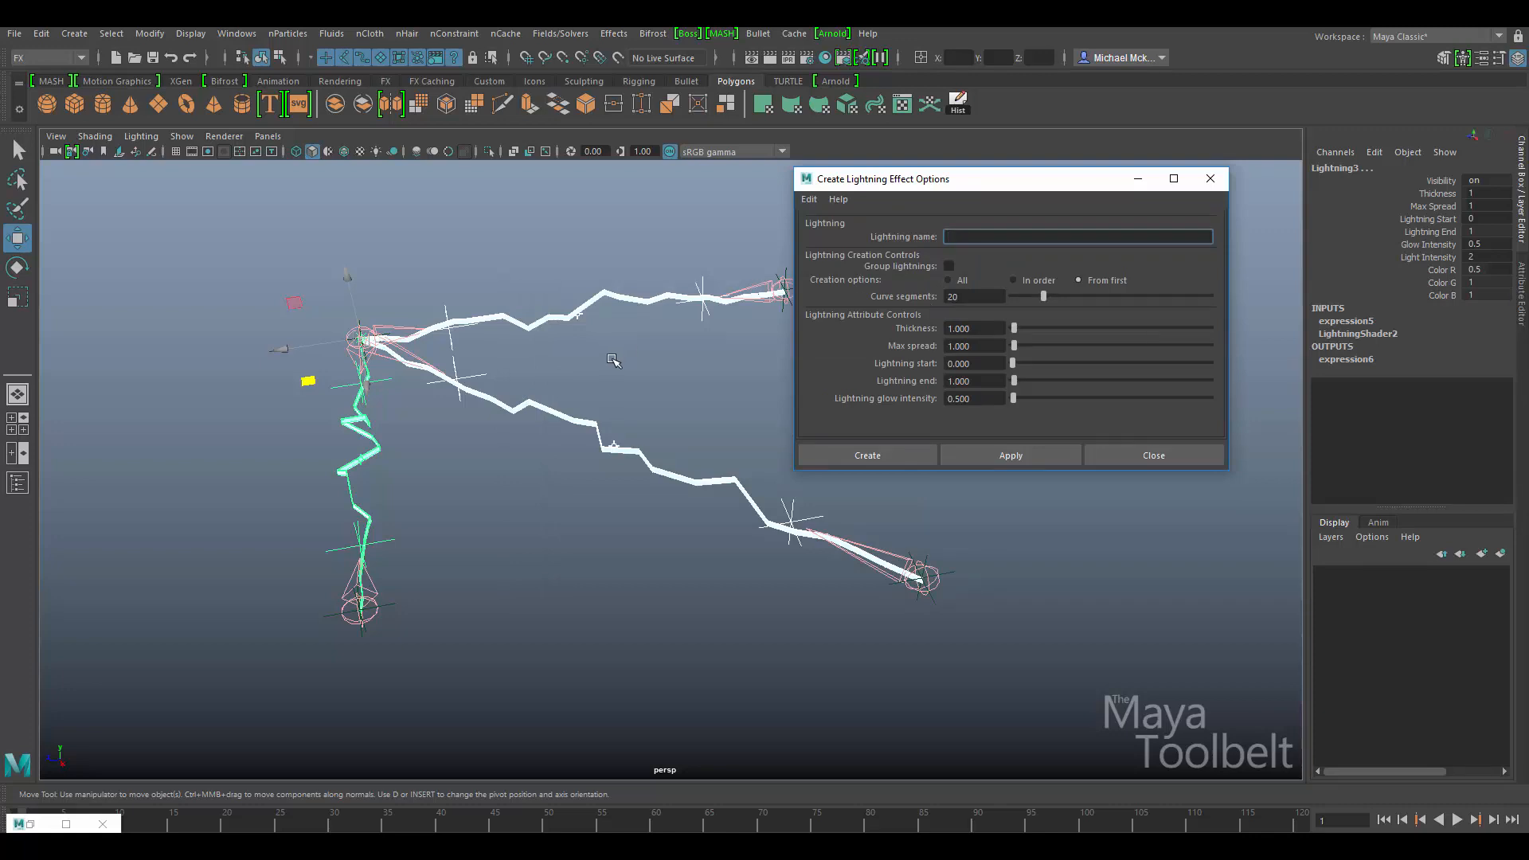
{"action": "left_click_drag", "start_coordinate": [626, 365], "coordinate": [628, 398], "text": "alt"}
{"action": "key", "text": "ctrl+z"}
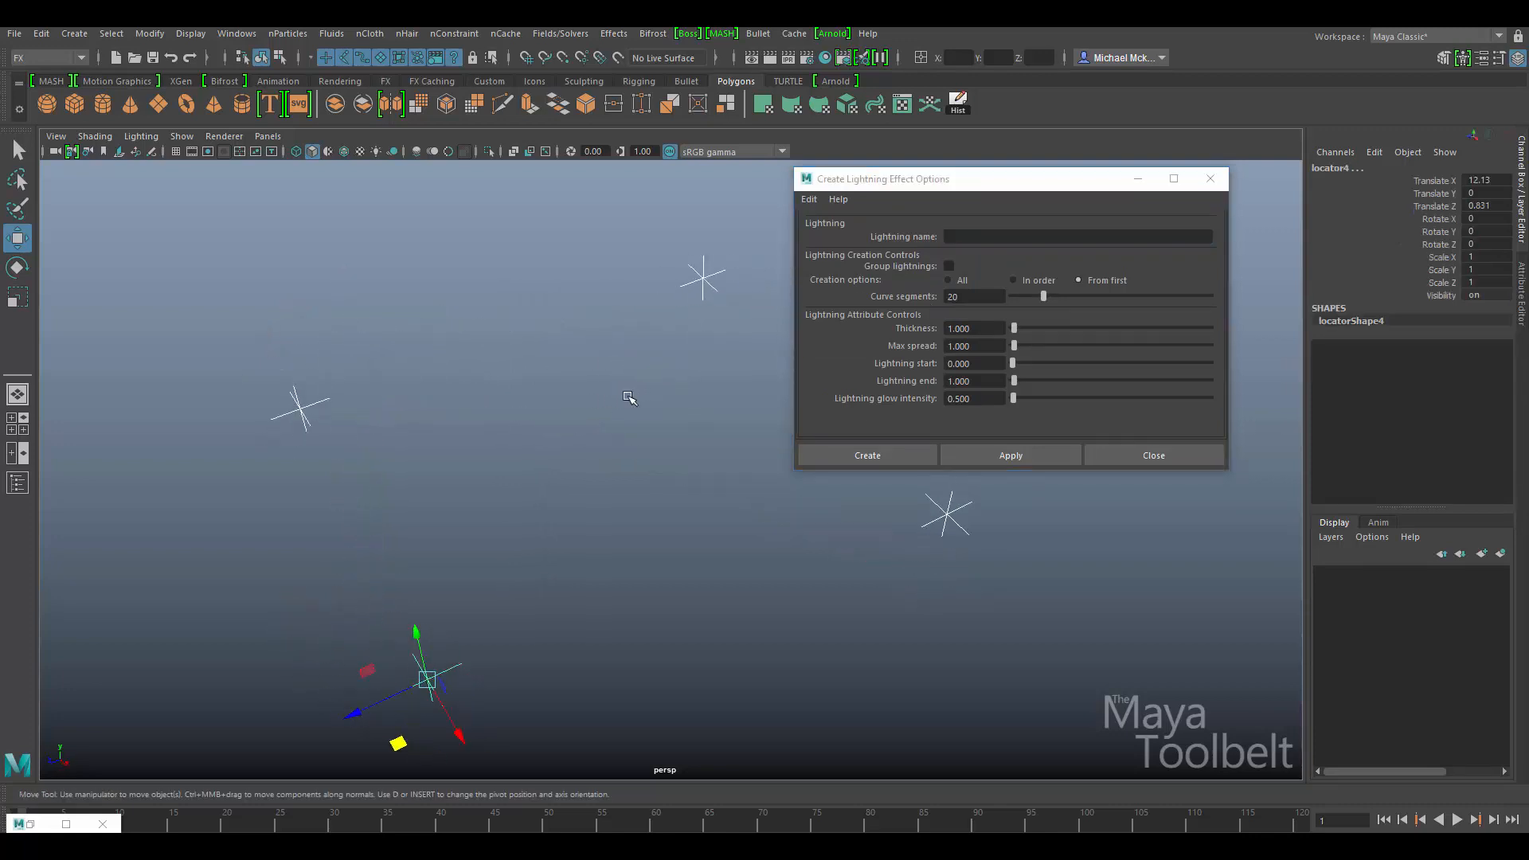
{"action": "left_click_drag", "start_coordinate": [331, 447], "coordinate": [1206, 685]}
{"action": "key", "text": "Delete"}
Step: Create ungrouped lightning between the two remaining locators with the creation option All and 100 curve segments
{"action": "left_click", "coordinate": [311, 390]}
{"action": "left_click_drag", "start_coordinate": [557, 437], "coordinate": [642, 505], "text": "alt"}
{"action": "left_click", "coordinate": [961, 280]}
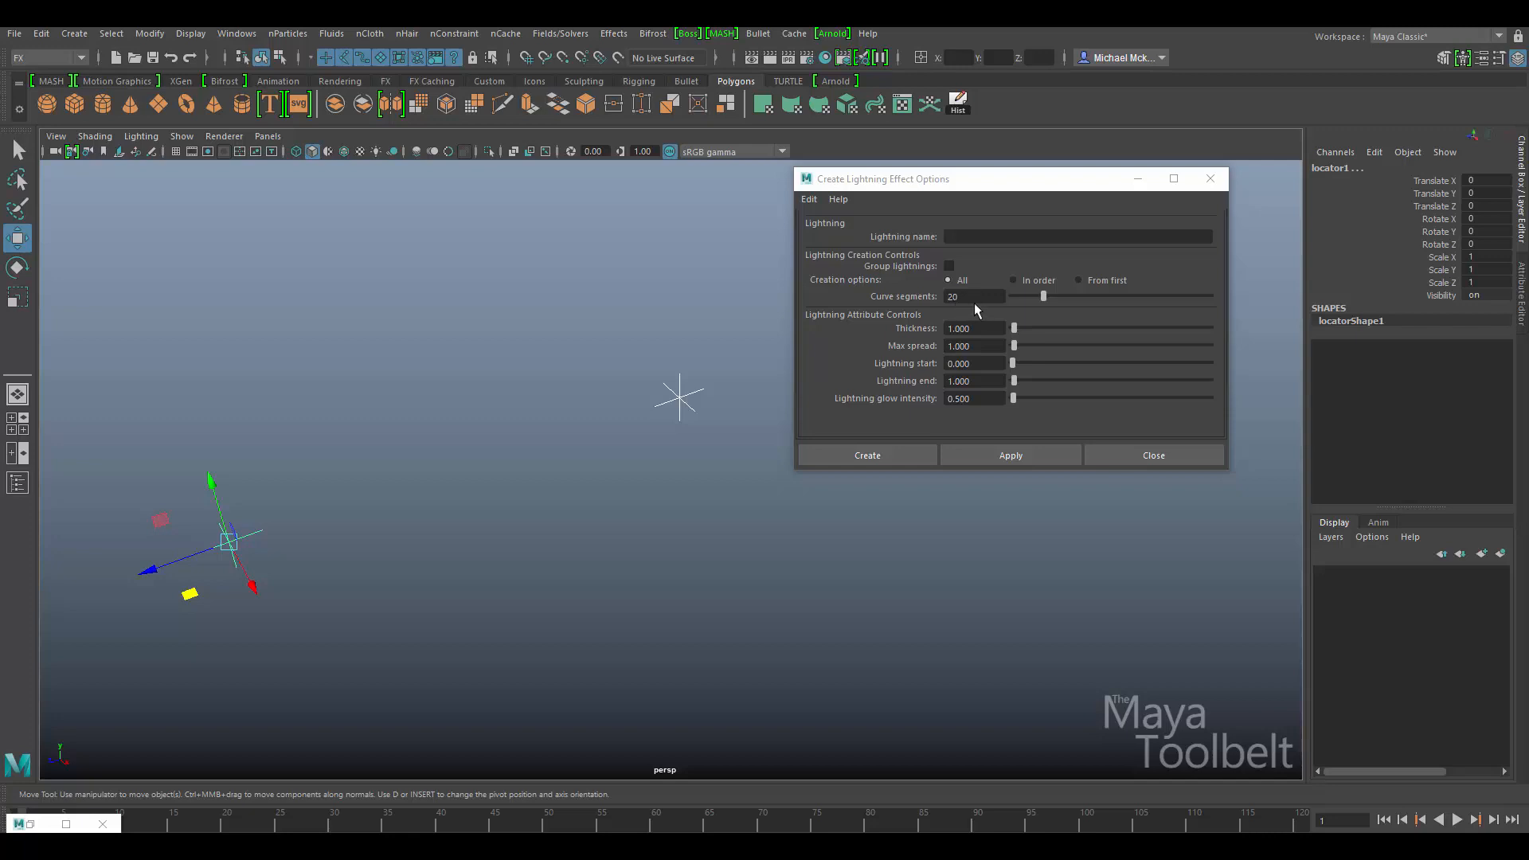
{"action": "double_click", "coordinate": [975, 299]}
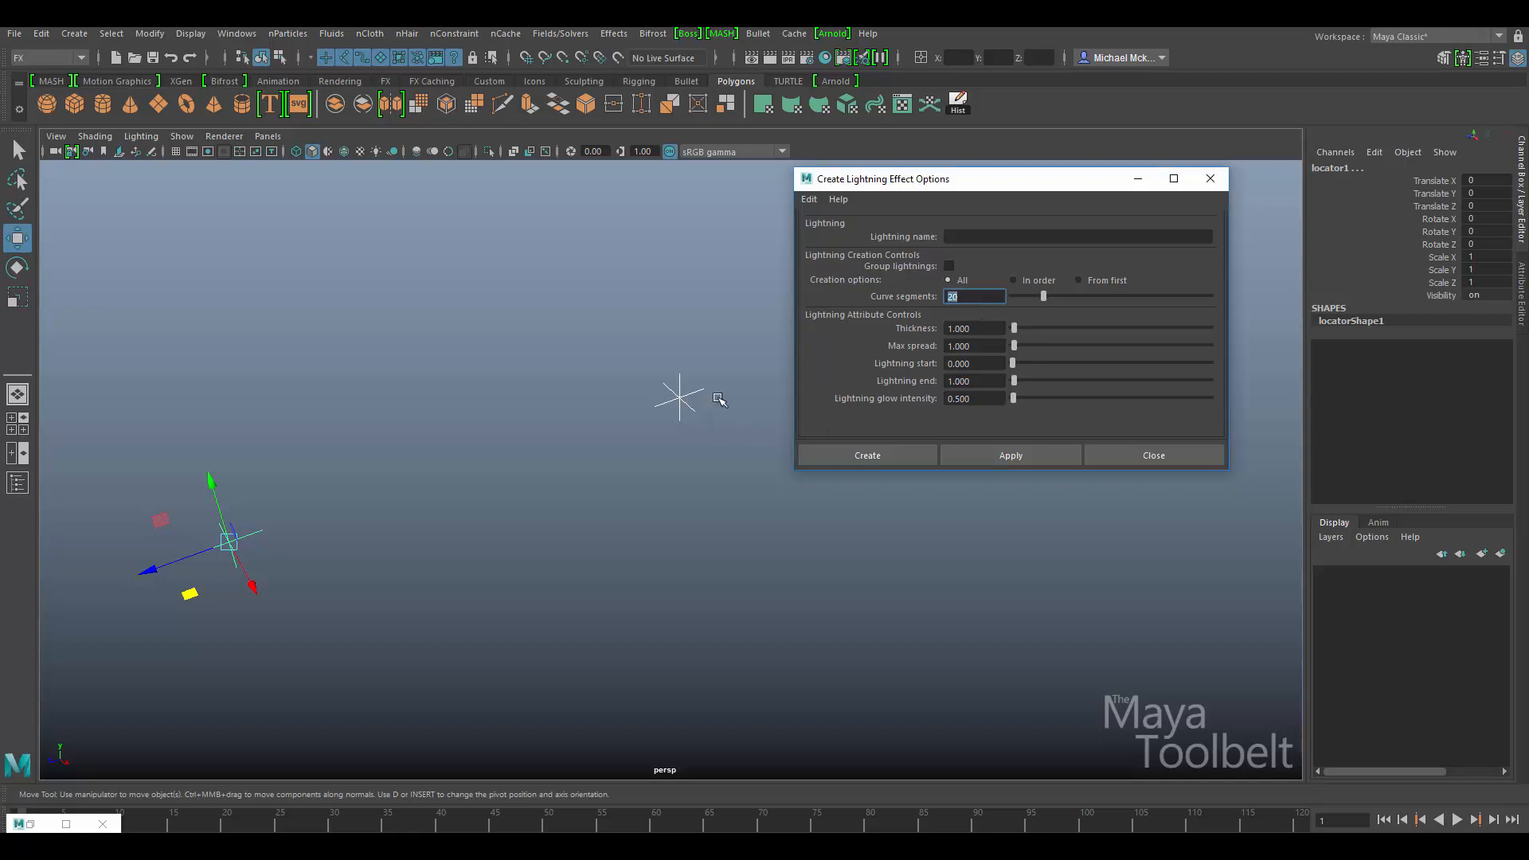
{"action": "key", "text": "Return"}
{"action": "left_click", "coordinate": [837, 454]}
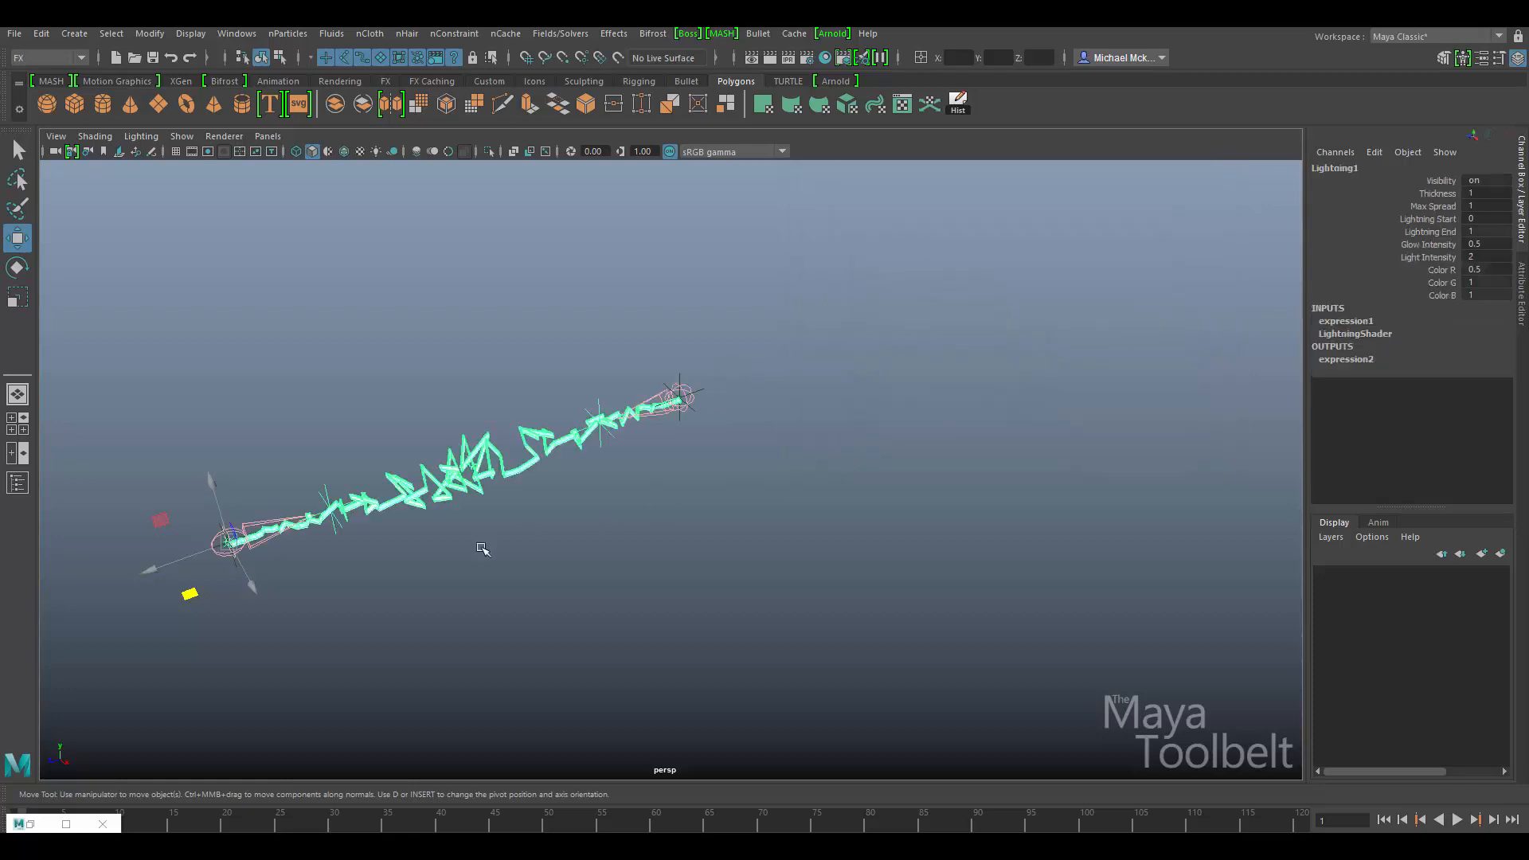
Step: Examine the 100-segment lightning from several angles and during playback
{"action": "left_click_drag", "start_coordinate": [483, 550], "coordinate": [485, 344], "text": "alt"}
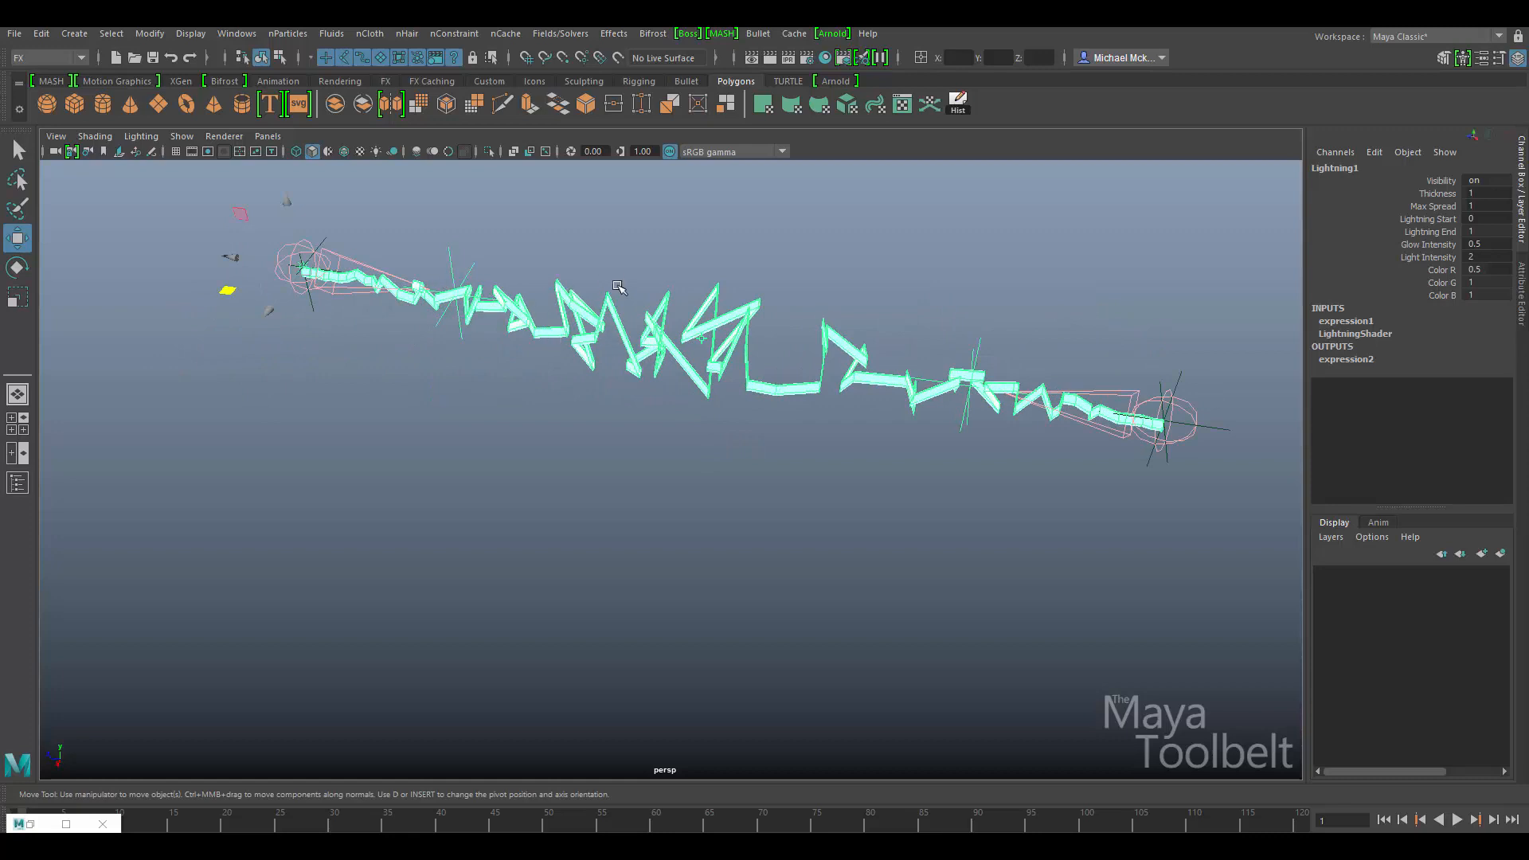
{"action": "left_click_drag", "start_coordinate": [739, 395], "coordinate": [552, 369], "text": "alt"}
{"action": "left_click_drag", "start_coordinate": [889, 438], "coordinate": [870, 377], "text": "alt"}
{"action": "mouse_move", "coordinate": [739, 484]}
{"action": "left_mouse_down", "text": "alt"}
{"action": "mouse_move", "coordinate": [860, 505]}
{"action": "mouse_move", "coordinate": [717, 486]}
{"action": "left_mouse_up", "text": "alt"}
{"action": "left_click", "coordinate": [1458, 821]}
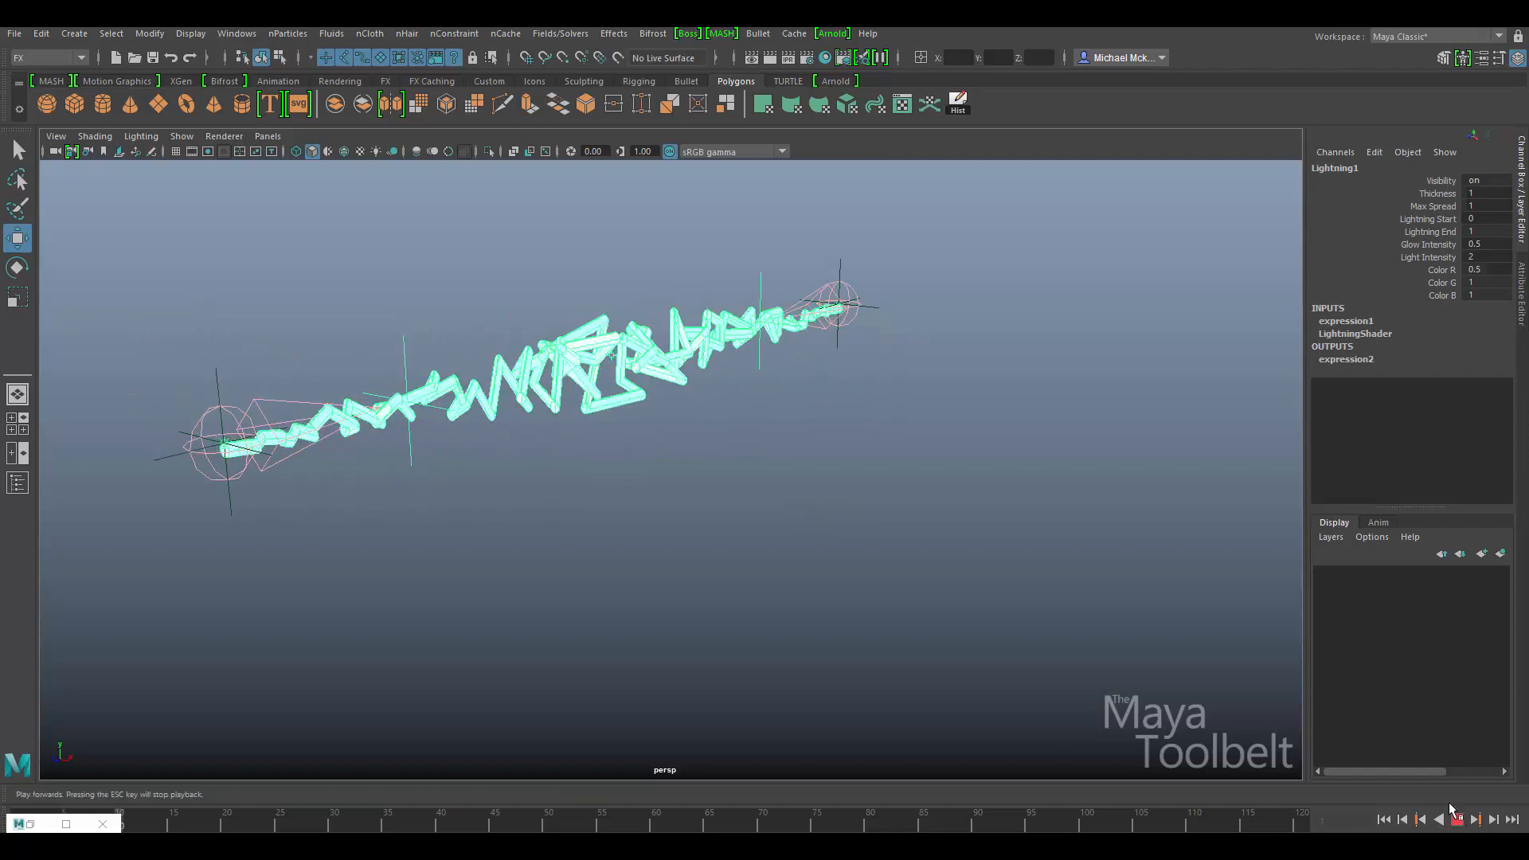
{"action": "left_click_drag", "start_coordinate": [868, 506], "coordinate": [1070, 598], "text": "alt"}
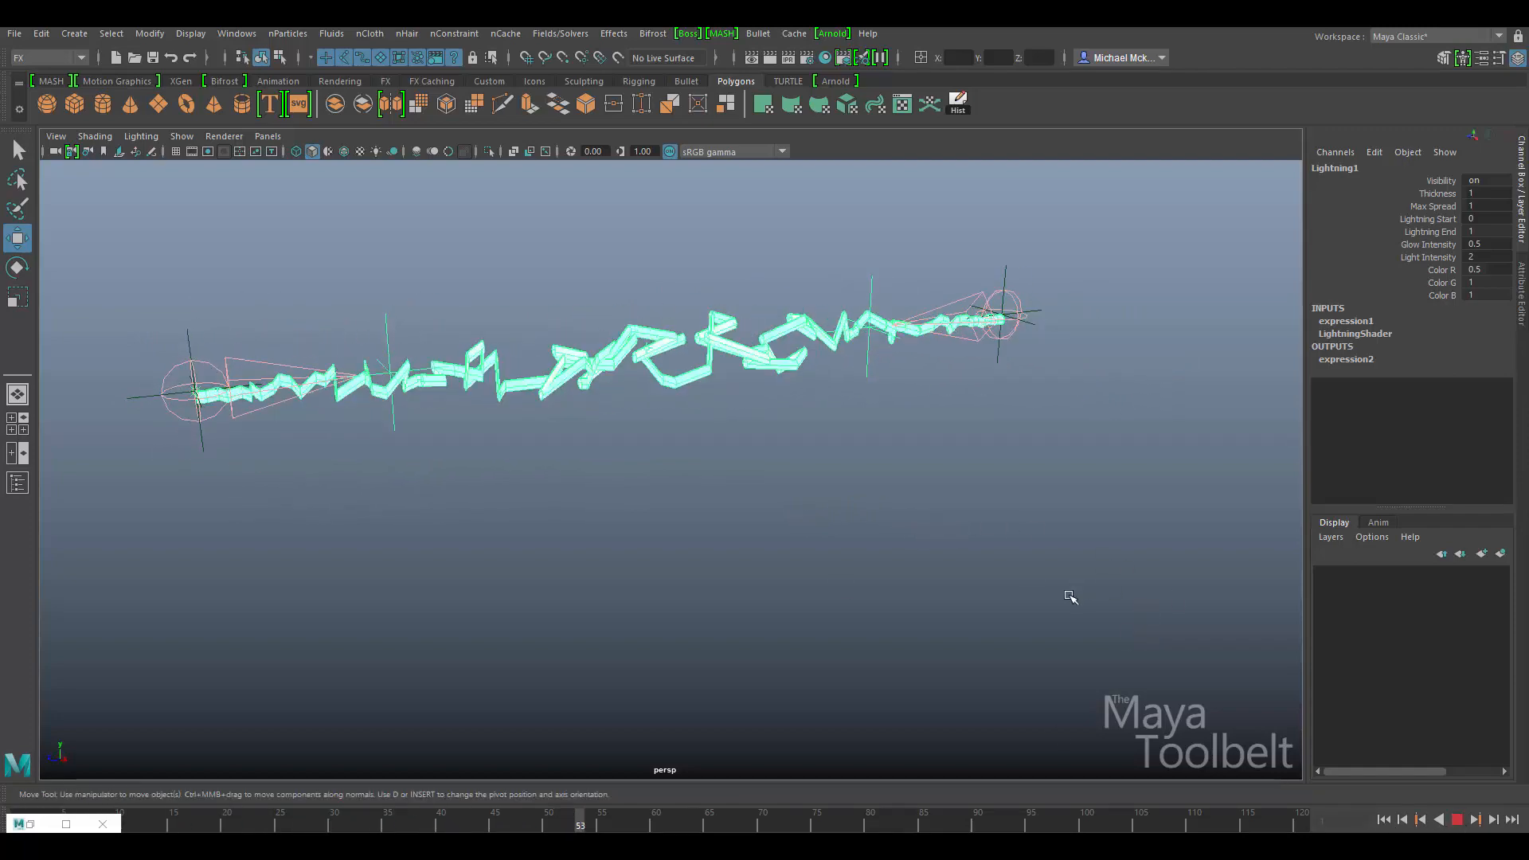
{"action": "left_click", "coordinate": [1458, 820]}
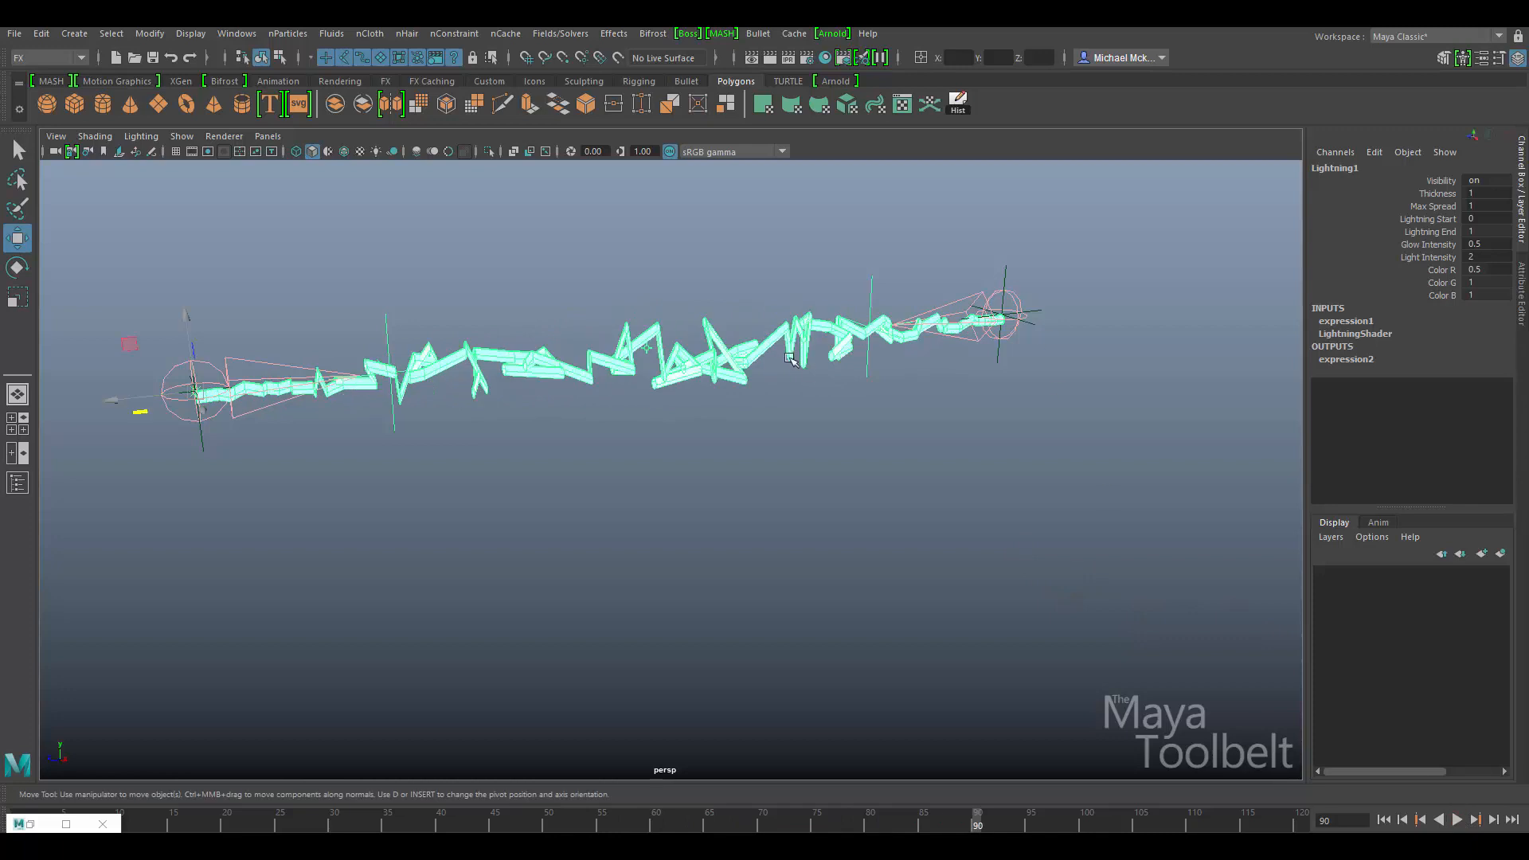
{"action": "left_click_drag", "start_coordinate": [850, 465], "coordinate": [1000, 444], "text": "alt"}
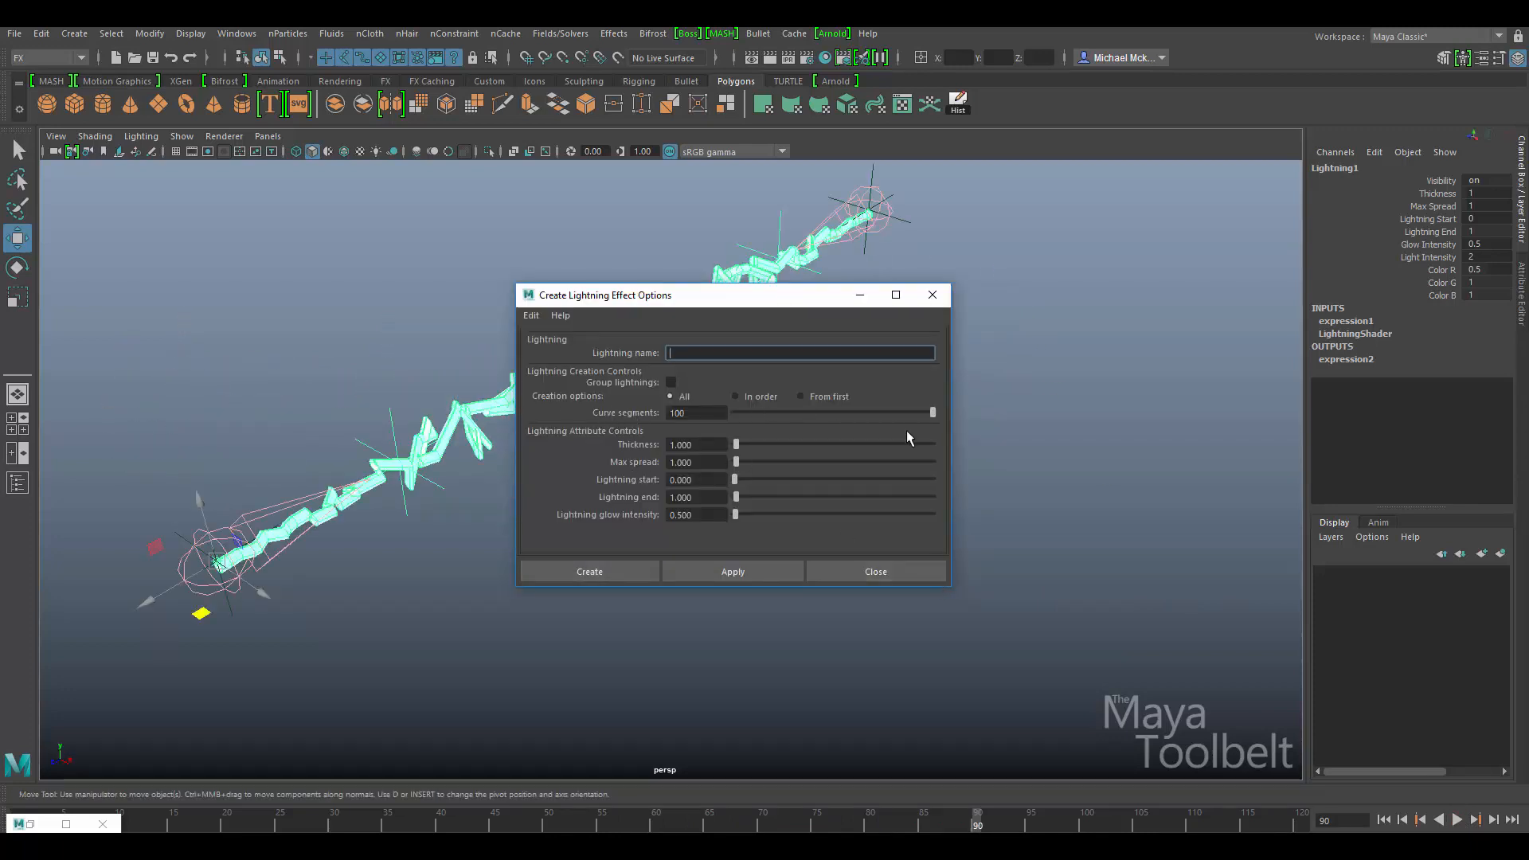
Step: Undo the 100-segment lightning and recreate it between the same two locators with far fewer curve segments
{"action": "left_click_drag", "start_coordinate": [1095, 478], "coordinate": [1097, 492], "text": "alt"}
{"action": "key", "text": "alt+shift+v"}
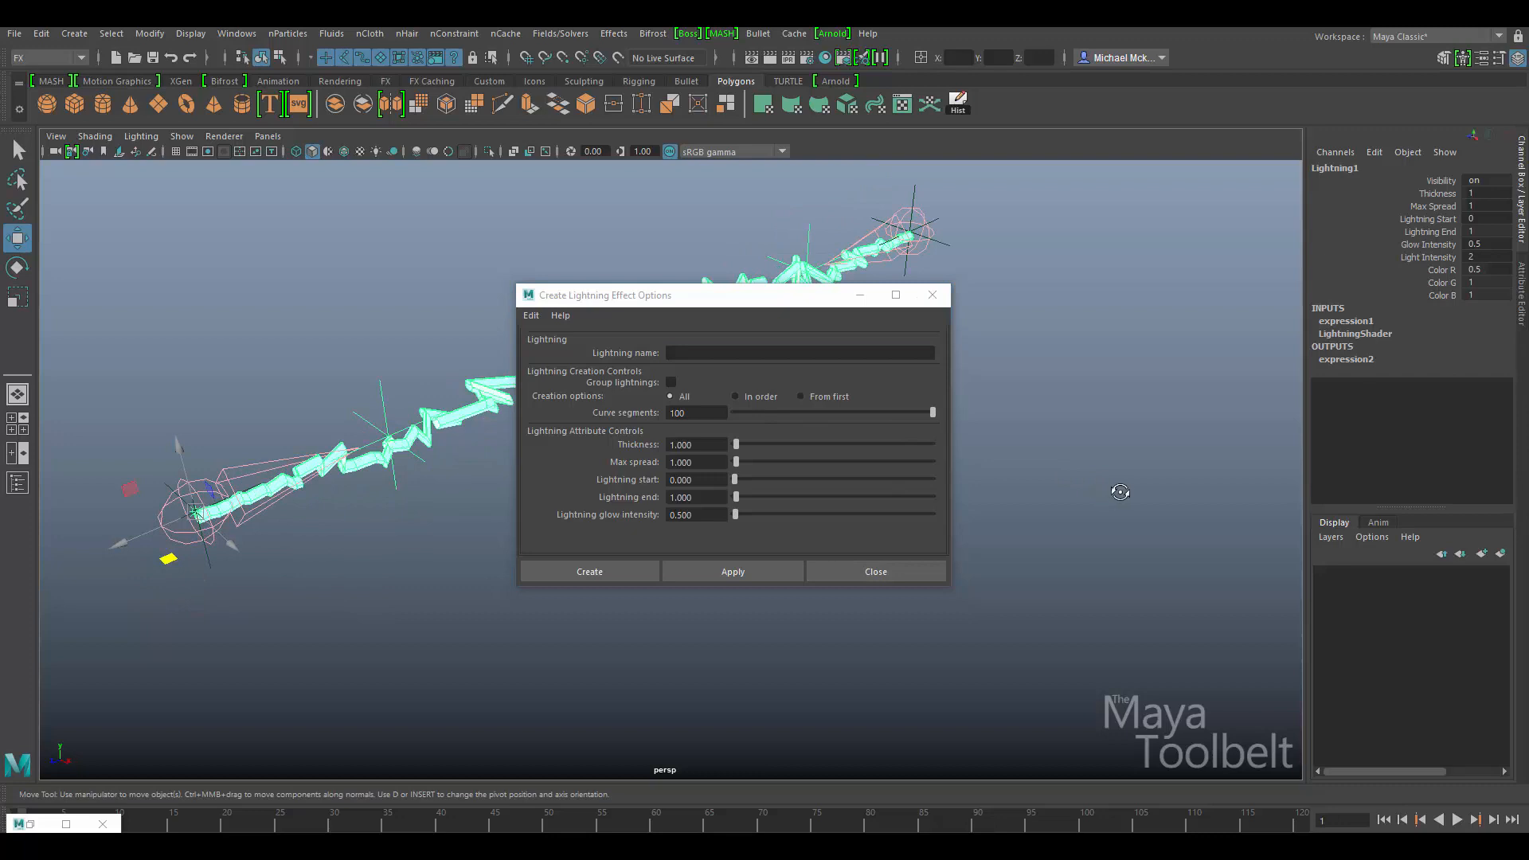
{"action": "key", "text": "ctrl+z"}
{"action": "left_click", "coordinate": [685, 413]}
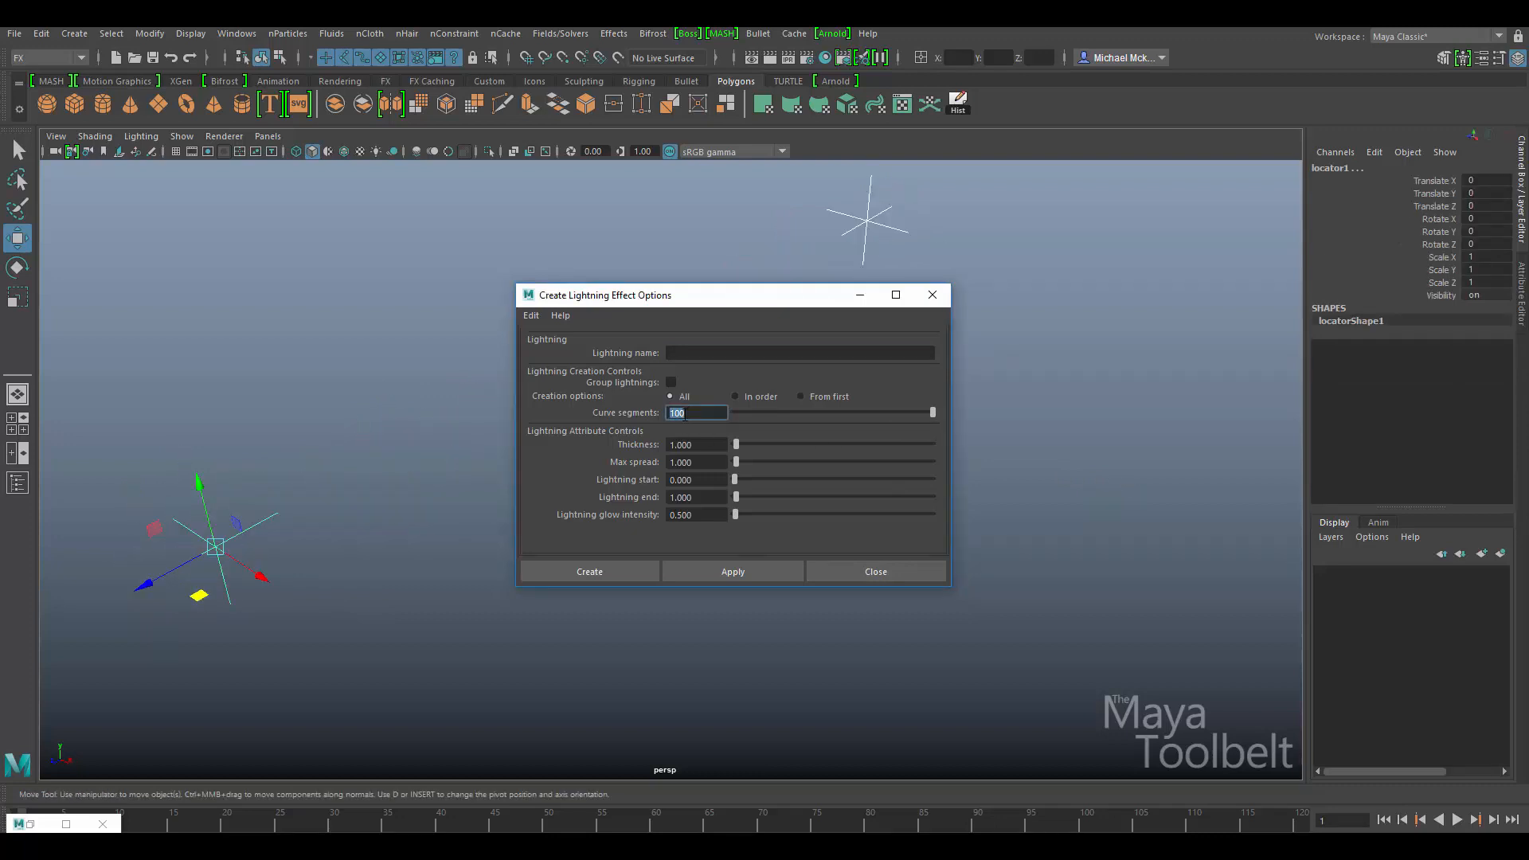
{"action": "key", "text": "Return"}
{"action": "left_click", "coordinate": [624, 563]}
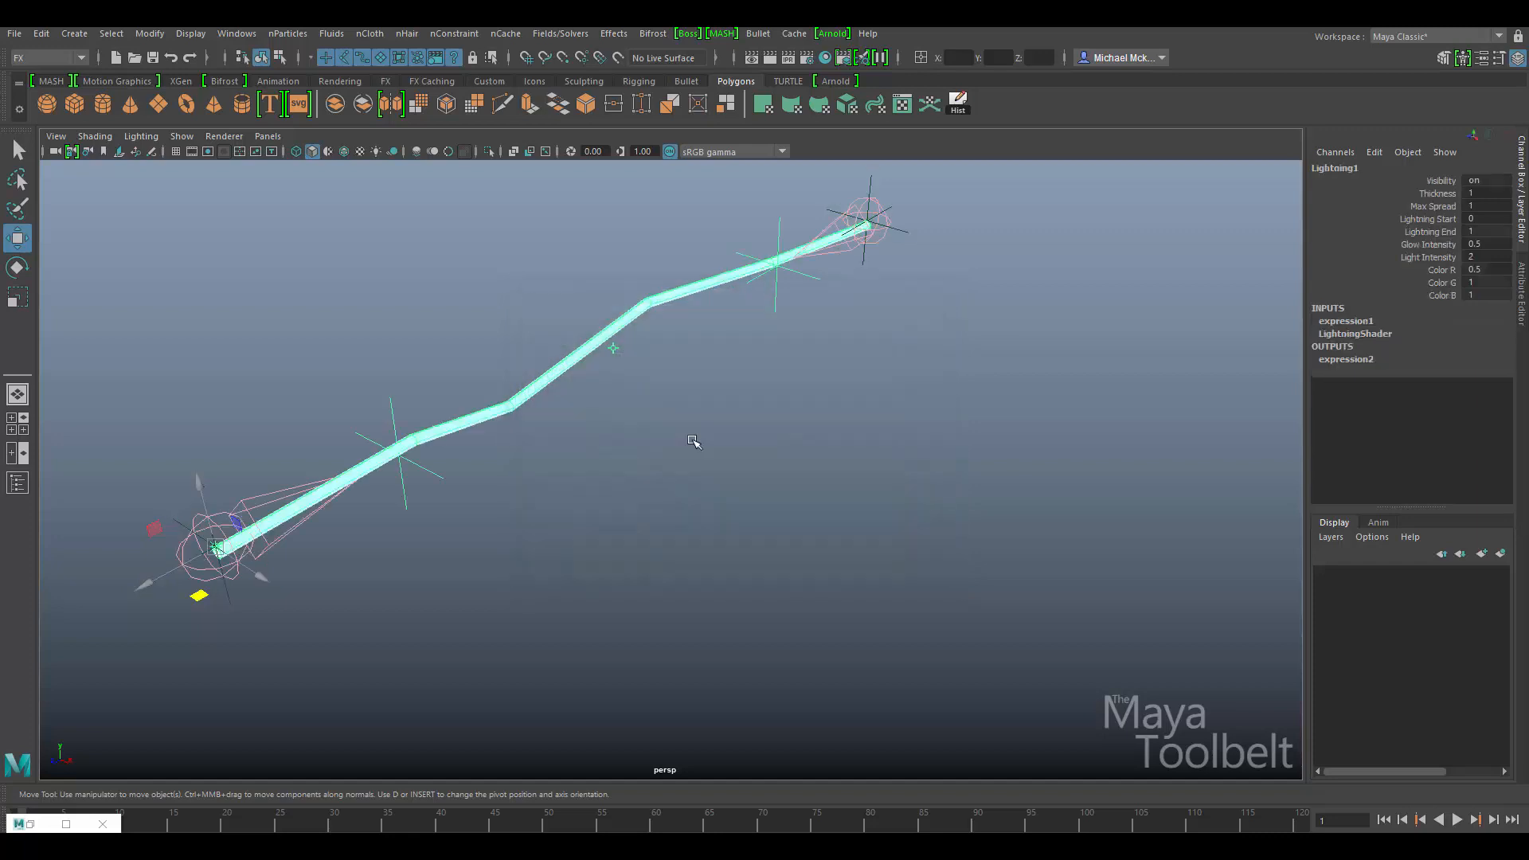
Step: Play back the low-segment lightning and examine its shape from several angles
{"action": "left_click_drag", "start_coordinate": [693, 440], "coordinate": [422, 420], "text": "alt"}
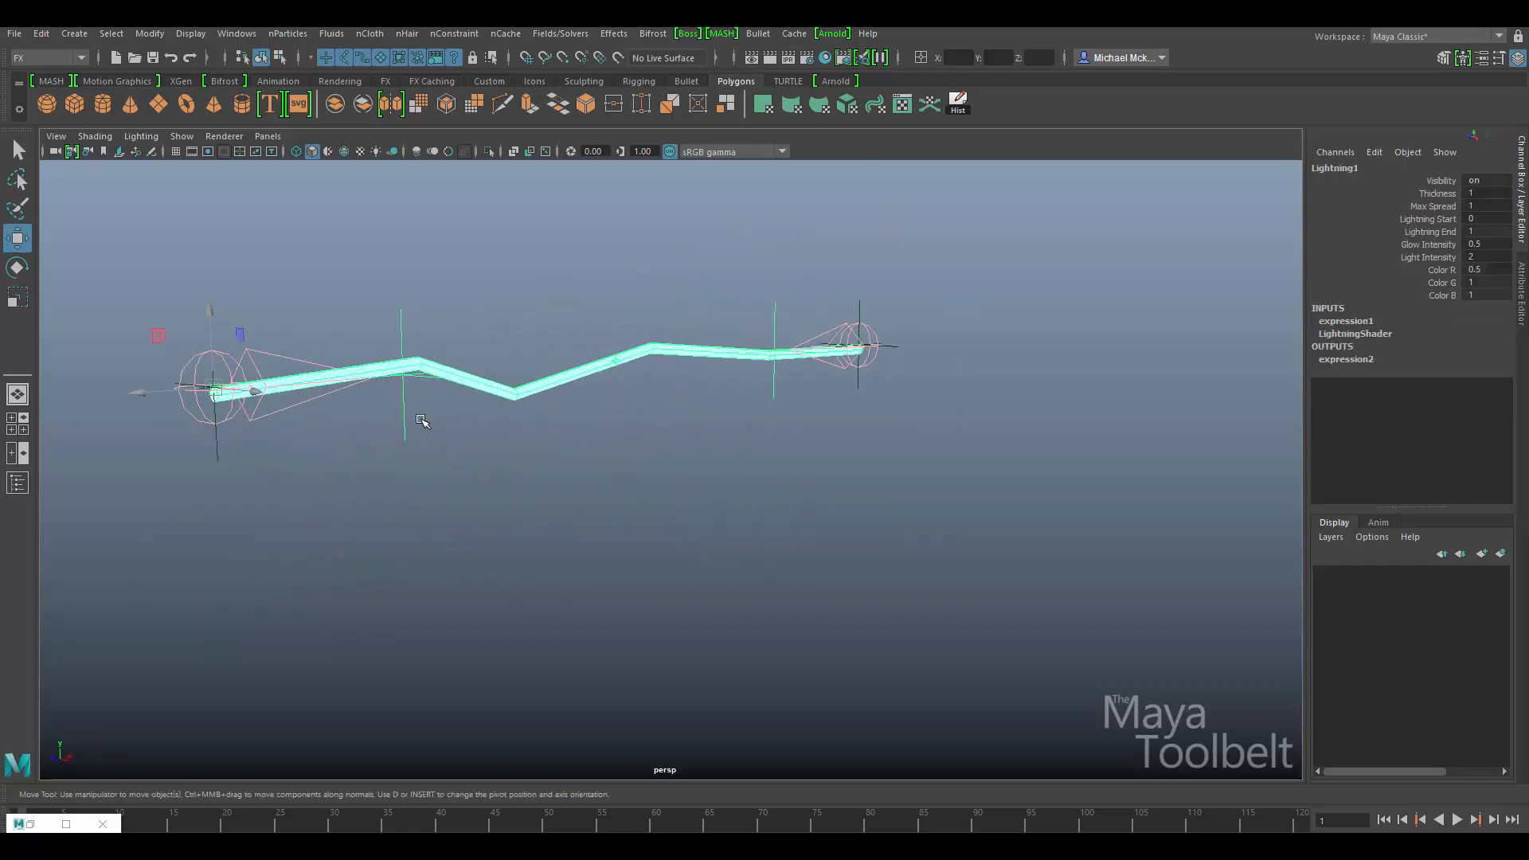
{"action": "left_click", "coordinate": [1458, 820]}
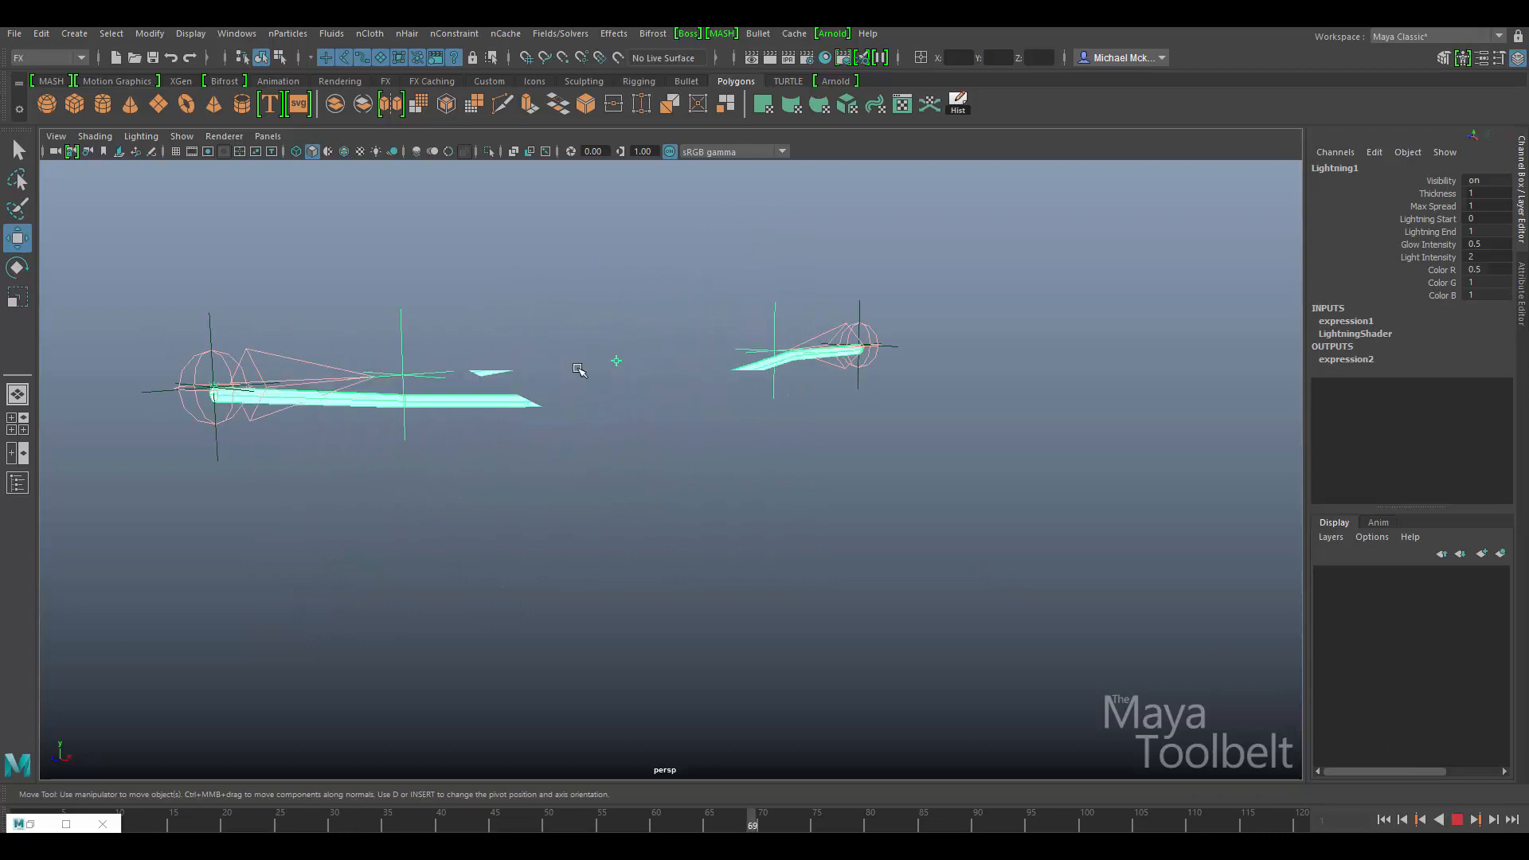
{"action": "left_click_drag", "start_coordinate": [511, 361], "coordinate": [722, 450], "text": "alt"}
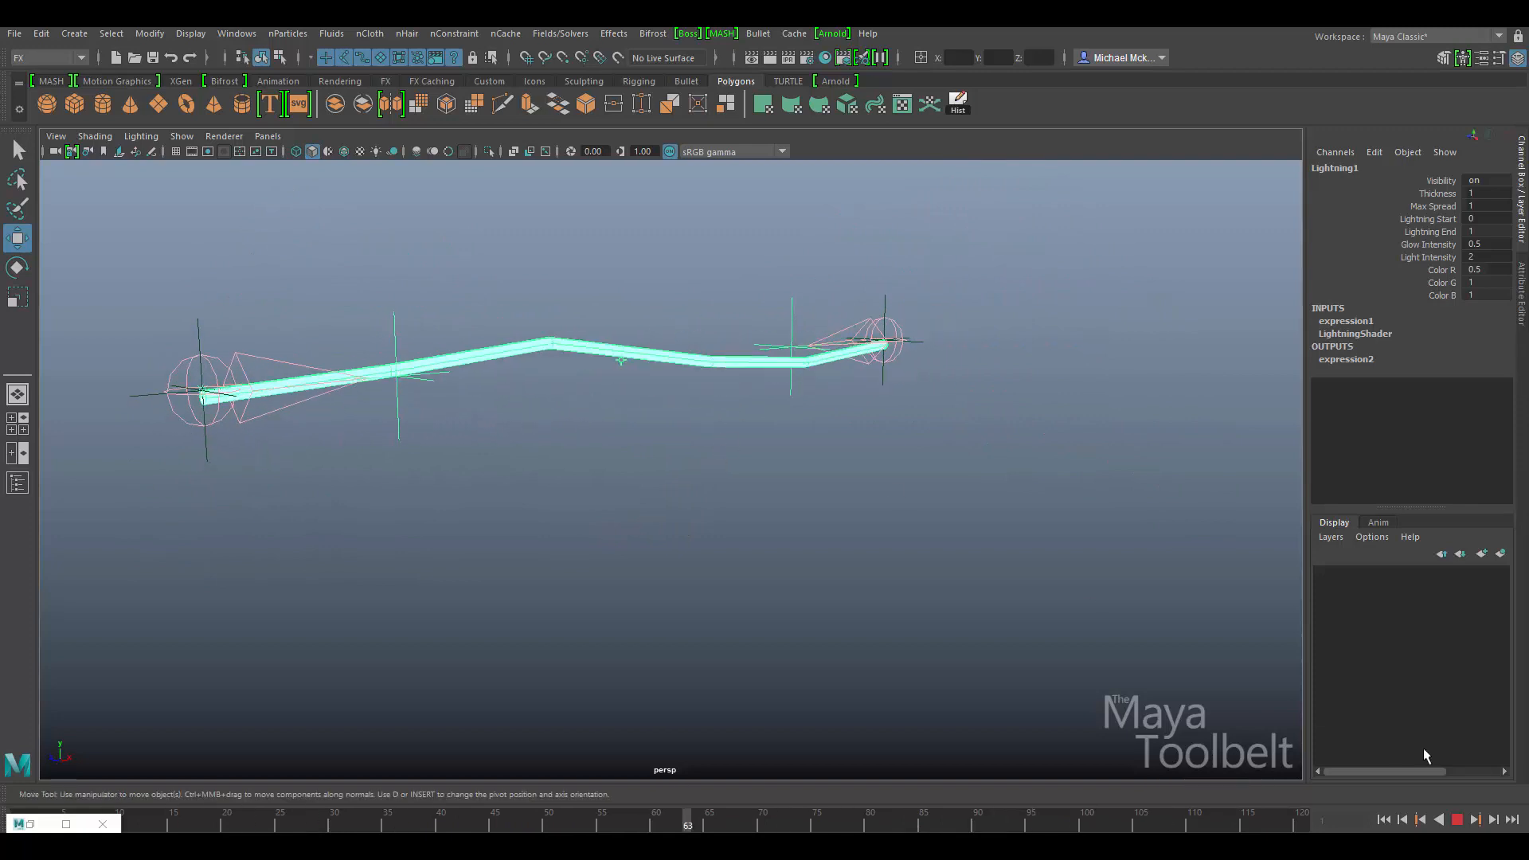
{"action": "left_click", "coordinate": [1460, 820]}
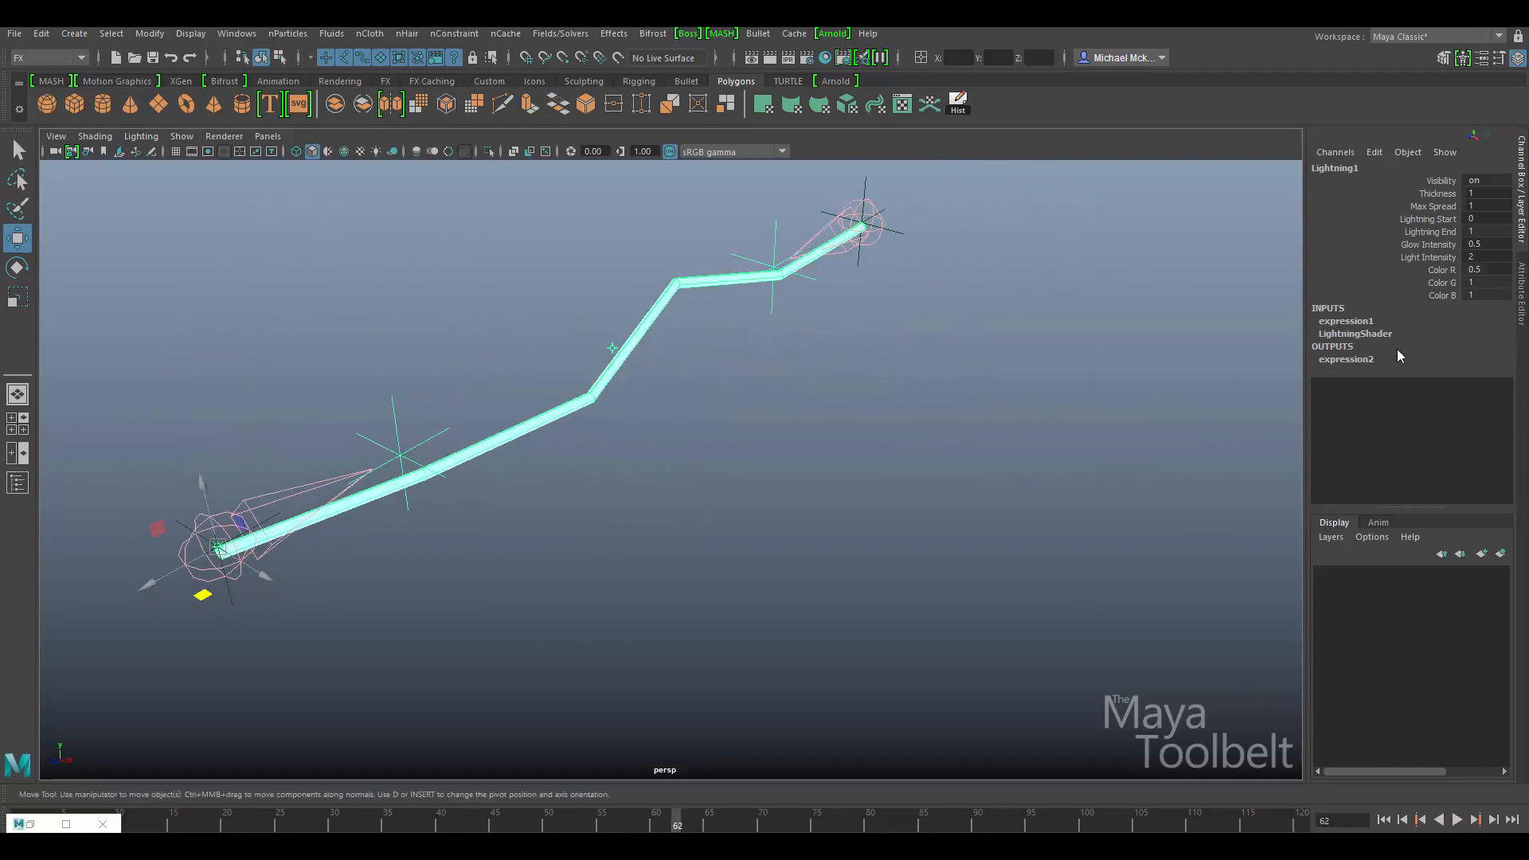
{"action": "left_click", "coordinate": [804, 446]}
{"action": "left_click_drag", "start_coordinate": [811, 453], "coordinate": [908, 499], "text": "alt"}
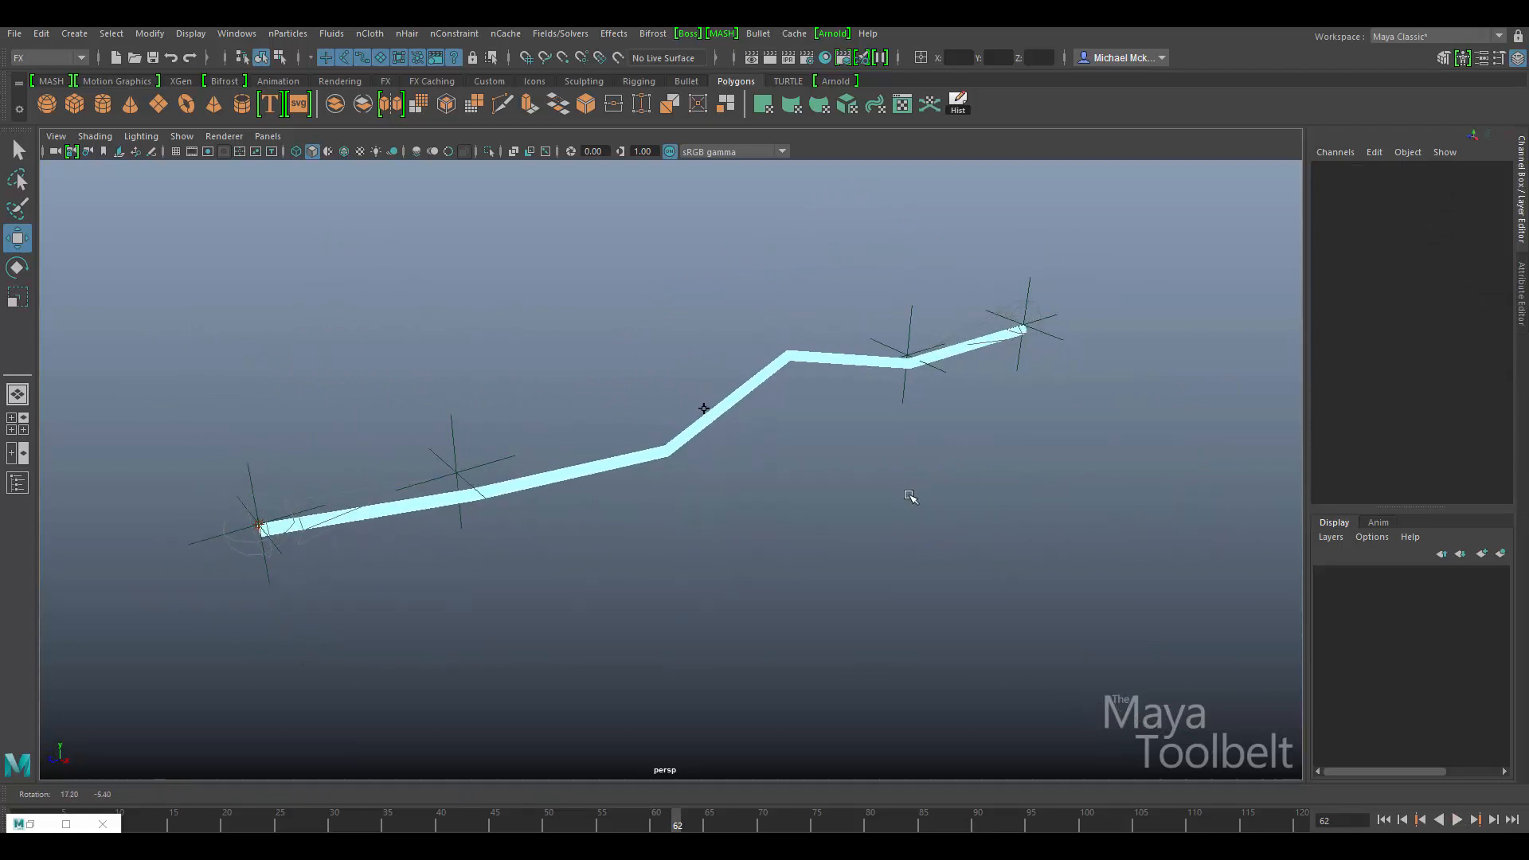
Step: Select the lightning, set its Visibility to off, and undo that change
{"action": "left_click_drag", "start_coordinate": [625, 352], "coordinate": [767, 448]}
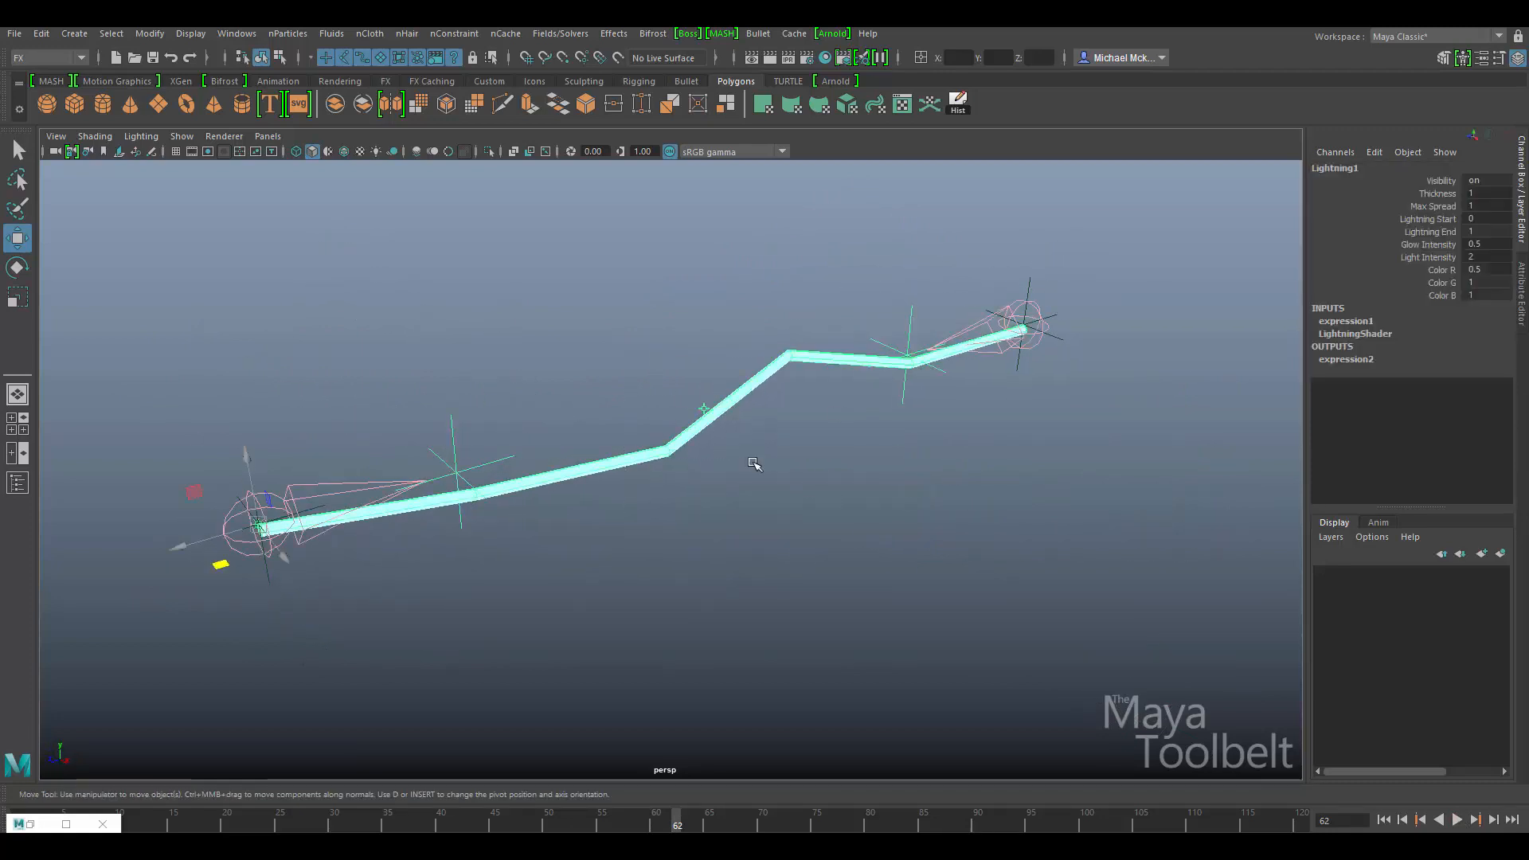
{"action": "left_click_drag", "start_coordinate": [650, 363], "coordinate": [763, 489]}
{"action": "left_click", "coordinate": [1478, 181]}
{"action": "type", "text": "off"}
{"action": "key", "text": "Return"}
{"action": "mouse_move", "coordinate": [1095, 368]}
{"action": "left_mouse_down", "text": "alt"}
{"action": "mouse_move", "coordinate": [1076, 376]}
{"action": "mouse_move", "coordinate": [1112, 372]}
{"action": "left_mouse_up", "text": "alt"}
{"action": "key", "text": "ctrl+z"}
{"action": "left_click_drag", "start_coordinate": [1065, 417], "coordinate": [845, 449], "text": "alt"}
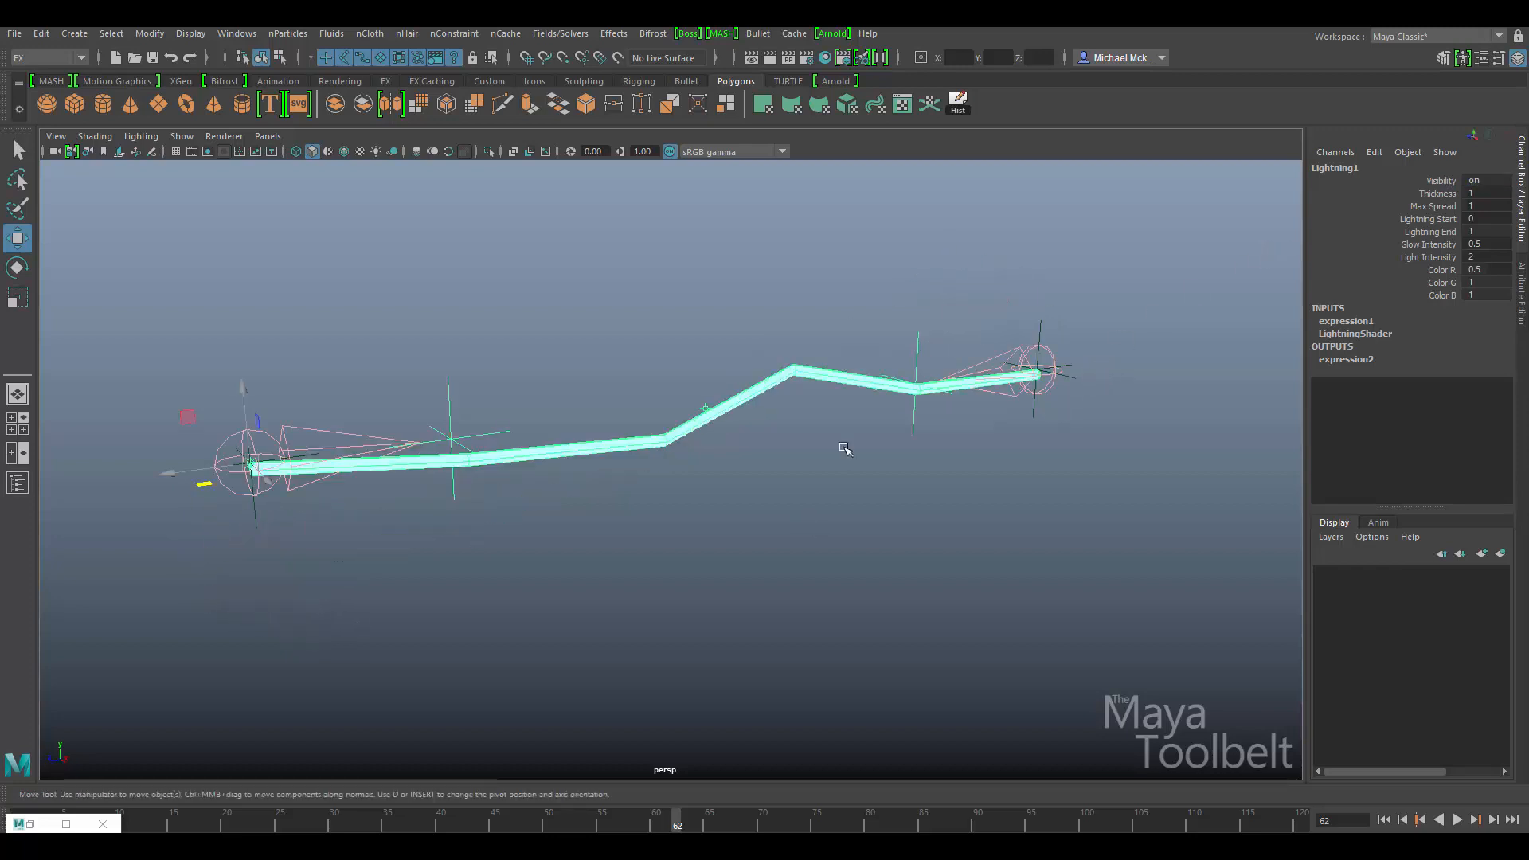
Step: Move the lightning's inner control handles away from the straight line between the end locators to bend the bolt
{"action": "left_click_drag", "start_coordinate": [901, 324], "coordinate": [958, 361]}
{"action": "left_click", "coordinate": [876, 330]}
{"action": "left_click_drag", "start_coordinate": [871, 411], "coordinate": [851, 473], "text": "alt"}
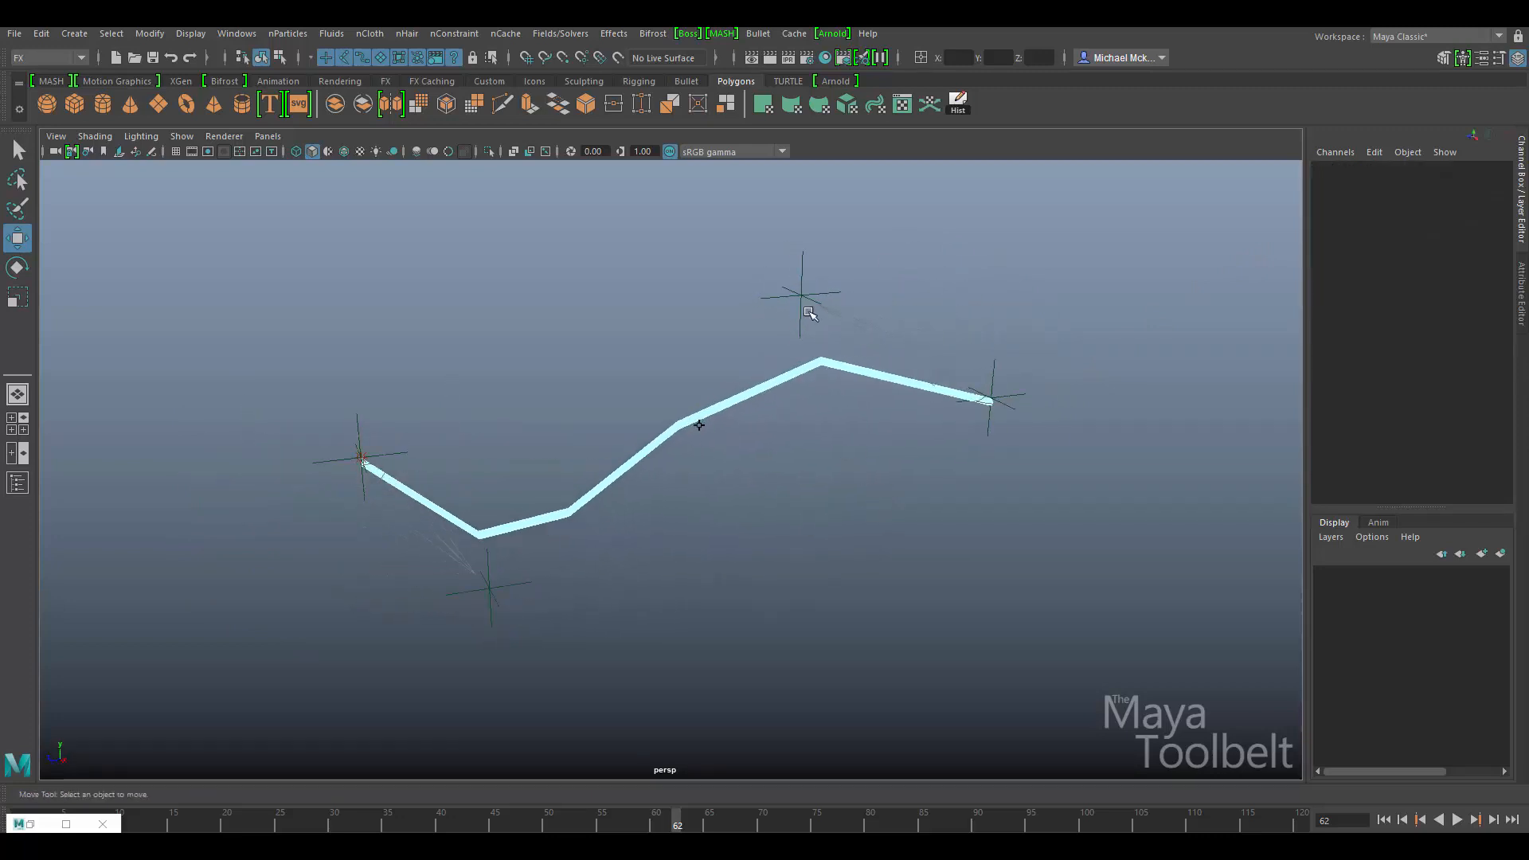
Step: Bring up the Lightning effect creation command again
{"action": "left_click", "coordinate": [618, 35]}
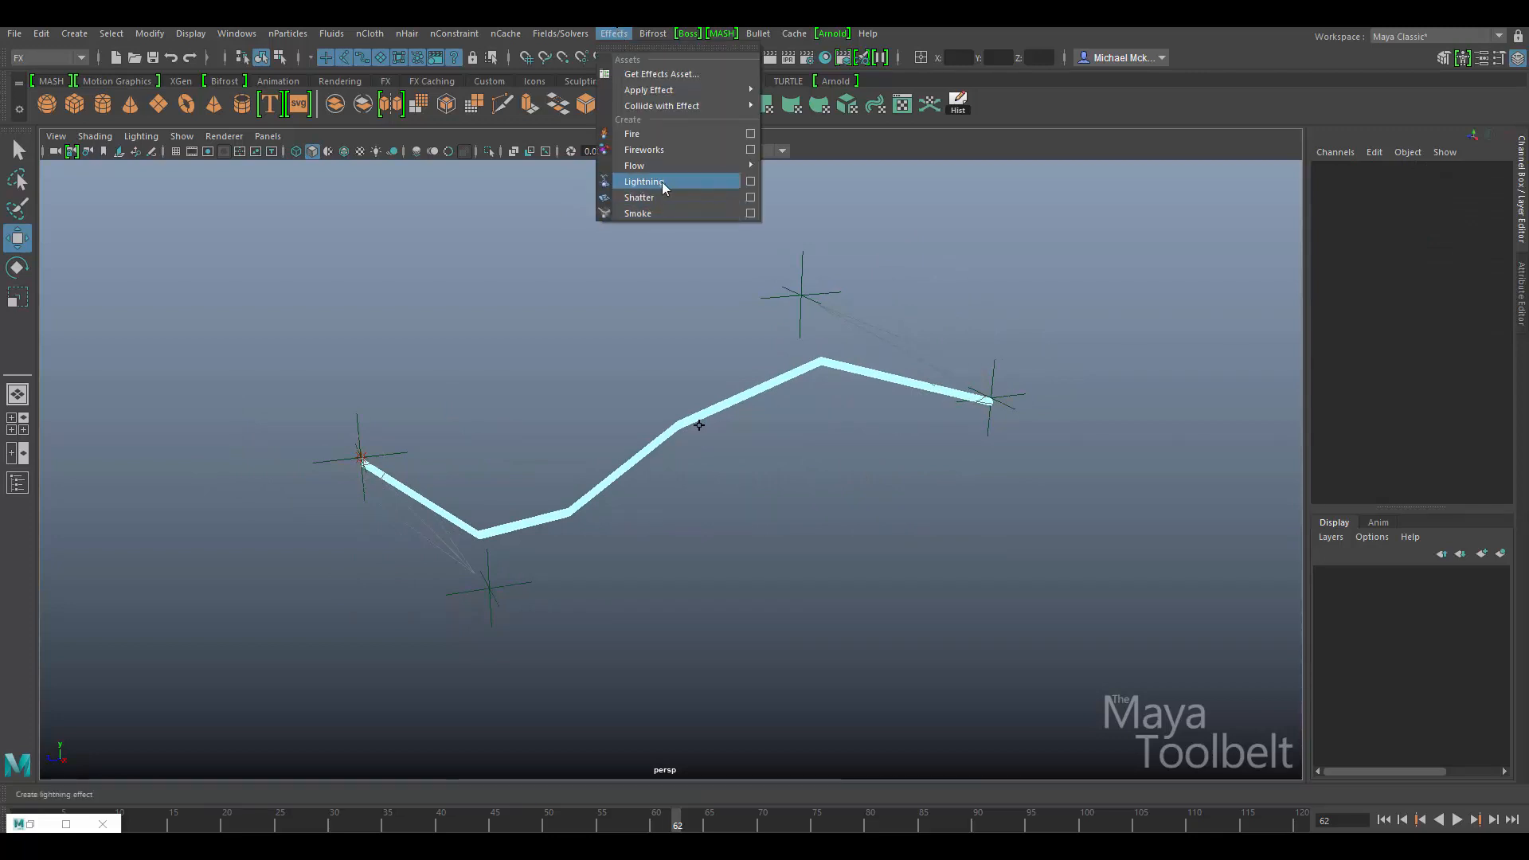